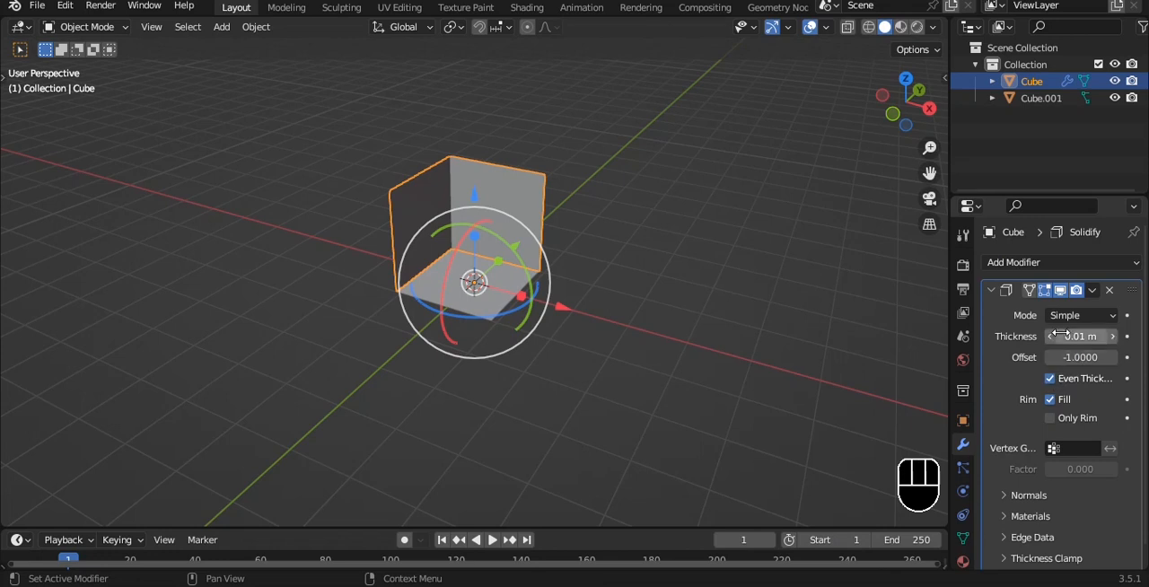
# - Set the wall object's origin to its geometry
pyautogui.press('KP_7')
pyautogui.hotkey('ctrl', 'a')
pyautogui.rightClick(575, 200)
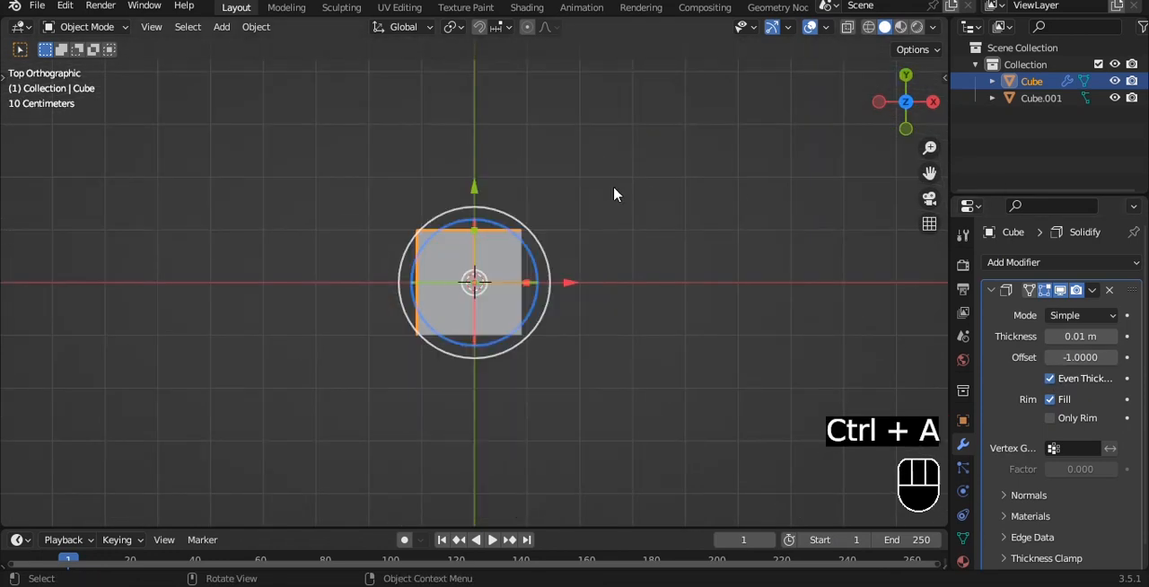
pyautogui.press('q')
pyautogui.click(569, 203)
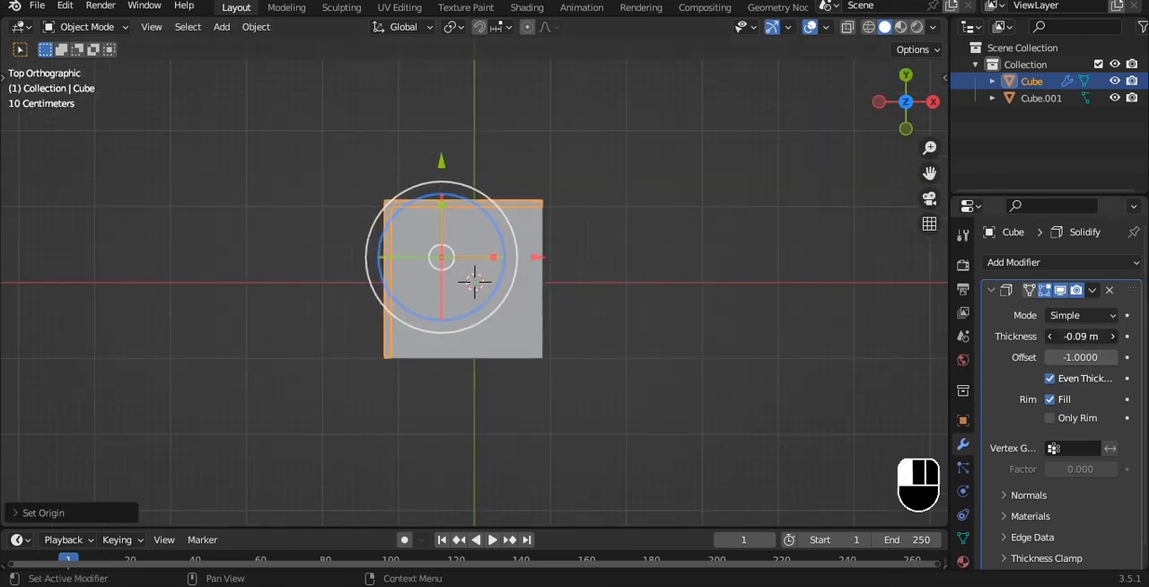
# - Set the walls' Solidify thickness to -0.16 m and copy the modifier to the floor
pyautogui.moveTo(574, 325); pyautogui.dragTo(530, 244, button='middle')
pyautogui.click(475, 247)
pyautogui.keyDown('shift'); pyautogui.click(473, 185); pyautogui.keyUp('shift')
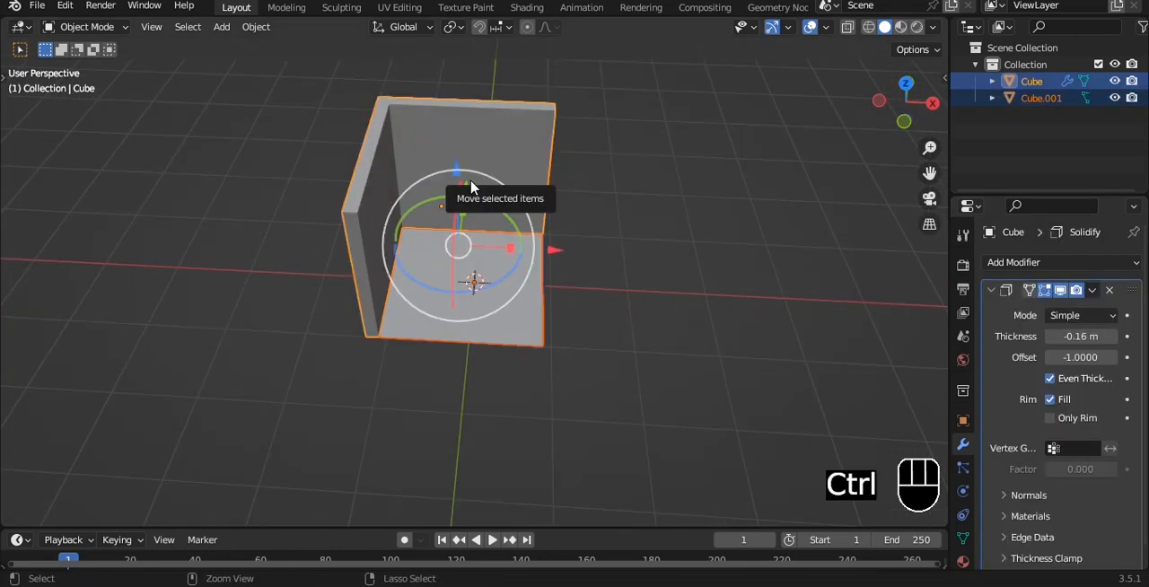
pyautogui.hotkey('ctrl', 'l')
pyautogui.click(413, 326)
# - Apply the Solidify modifier on both the walls and the floor
pyautogui.press('KP_1')
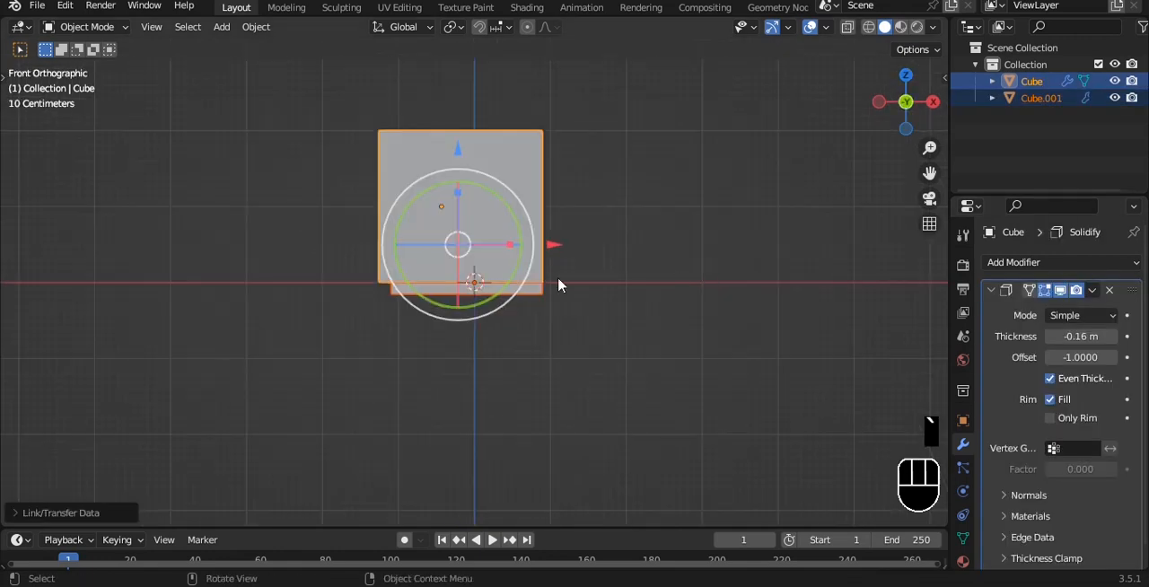
pyautogui.scroll(4, 468, 254)
pyautogui.hotkey('ctrl', 'a')
pyautogui.click(466, 325)
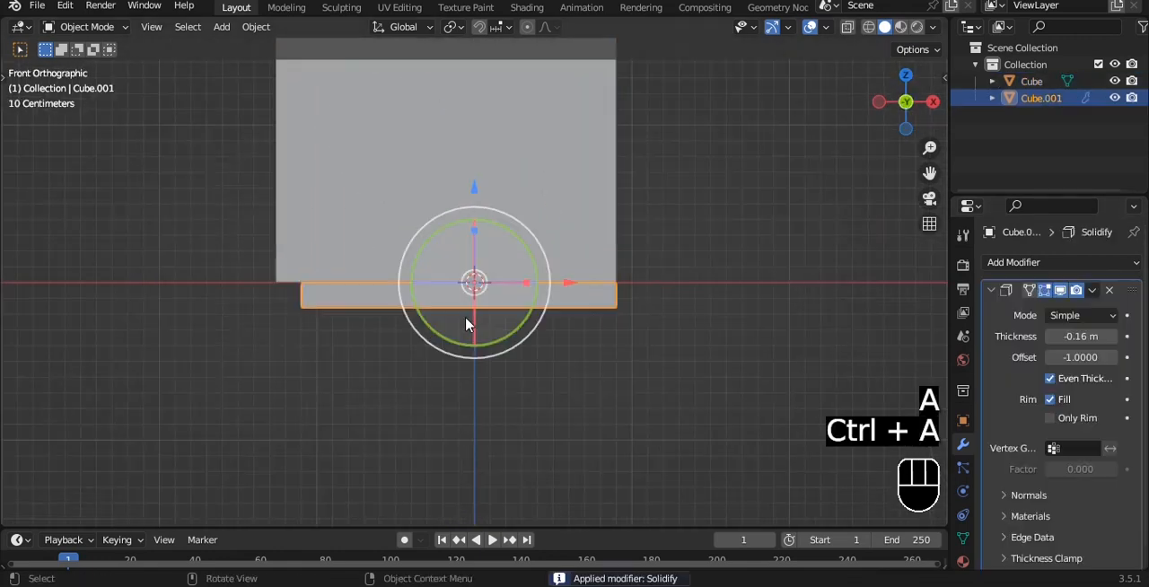
pyautogui.hotkey('ctrl', 'a')
# - Select the walls and floor together and raise them 0.2 m along Z
pyautogui.scroll(-3, 594, 239)
pyautogui.moveTo(595, 238); pyautogui.dragTo(508, 254, button='middle')
pyautogui.press('`')
pyautogui.click(448, 215)
pyautogui.scroll(4, 449, 215)
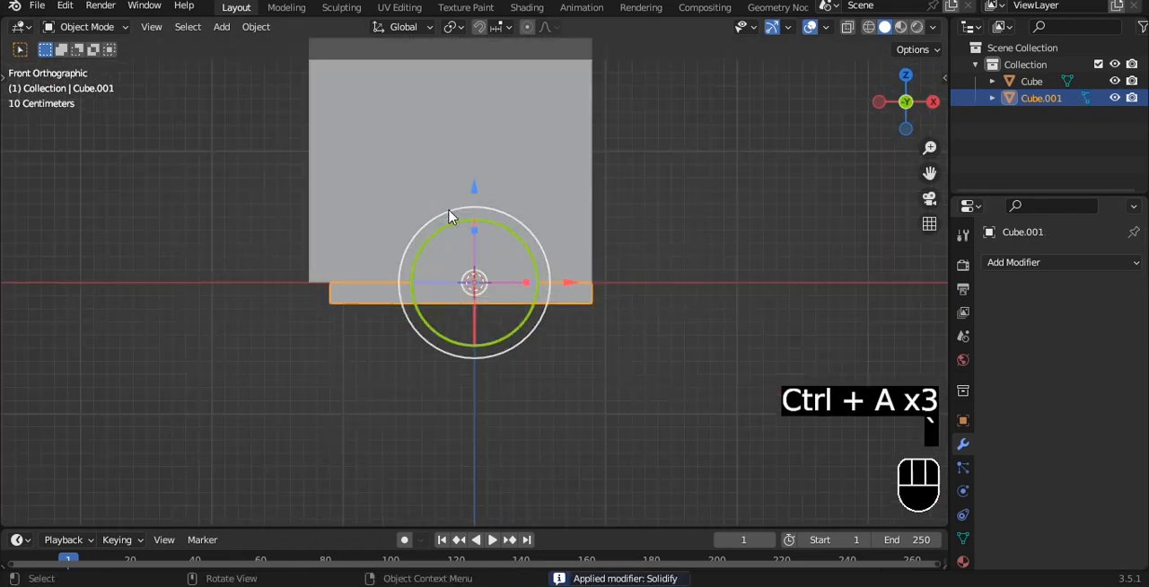
pyautogui.keyDown('shift'); pyautogui.click(328, 180); pyautogui.keyUp('shift')
pyautogui.press('g')
pyautogui.press('z')
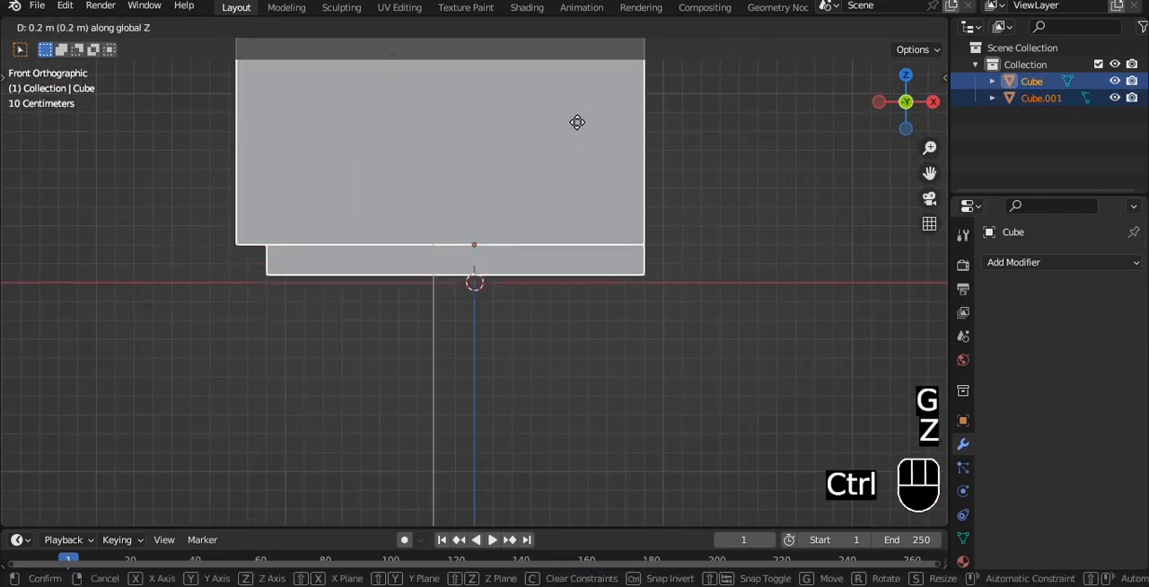
pyautogui.click(310, 123)
pyautogui.click(314, 117)
# - Add a Bevel modifier to the floor and apply the floor's scale
pyautogui.keyDown('shift'); pyautogui.moveTo(413, 81); pyautogui.dragTo(397, 180, button='middle'); pyautogui.keyUp('shift')
pyautogui.keyDown('ctrl'); pyautogui.moveTo(375, 61); pyautogui.dragTo(373, 96); pyautogui.keyUp('ctrl')
pyautogui.moveTo(679, 225); pyautogui.dragTo(574, 263, button='middle')
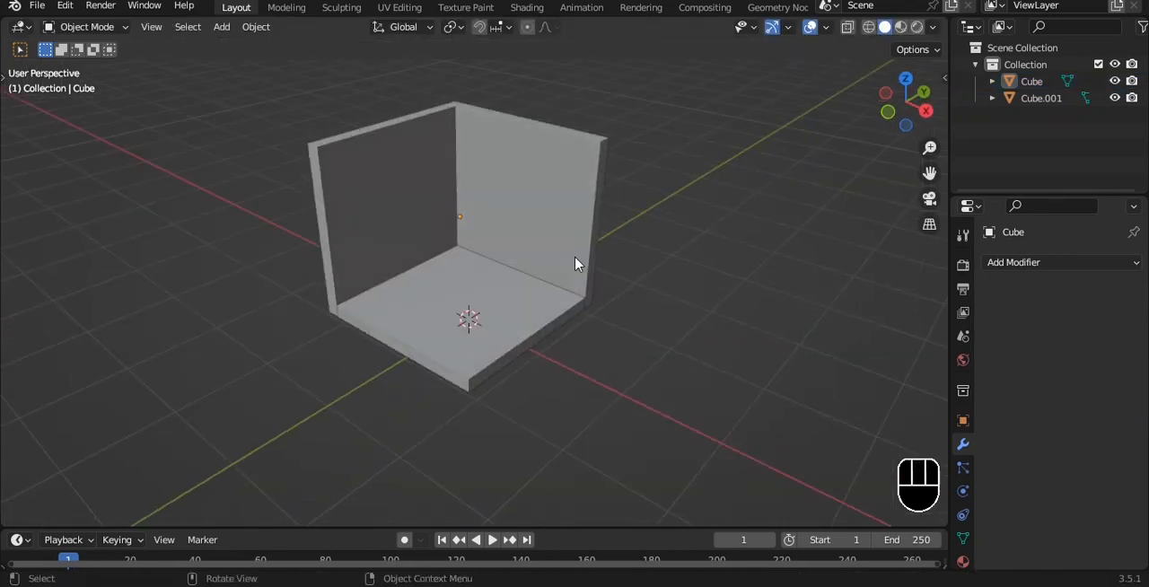
pyautogui.click(498, 294)
pyautogui.scroll(4, 587, 236)
pyautogui.click(1093, 264)
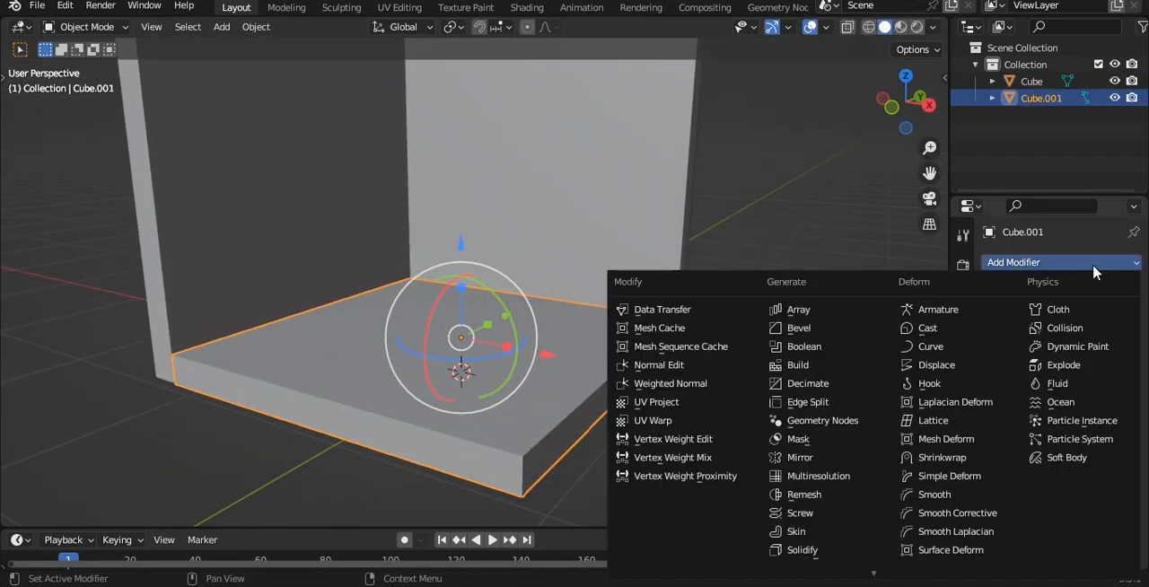
pyautogui.click(842, 336)
pyautogui.moveTo(619, 341); pyautogui.dragTo(605, 274, button='middle')
pyautogui.hotkey('ctrl', 'a')
pyautogui.click(557, 302)
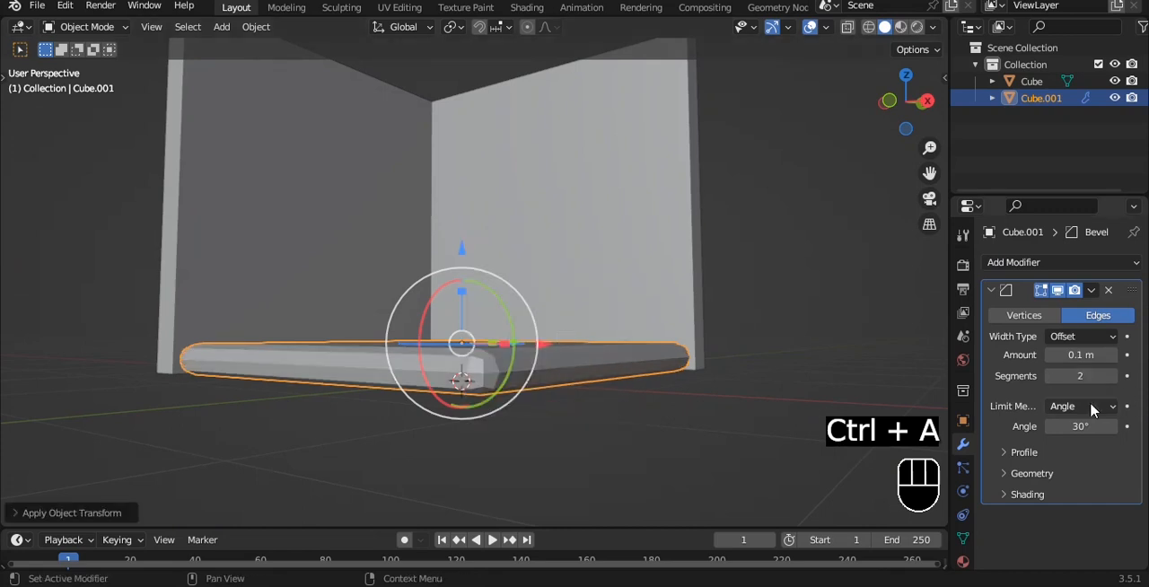
# - Limit the floor's bevel by Weight and give all its edges a mean bevel weight of 1.00
pyautogui.click(1055, 460)
pyautogui.press('Tab')
pyautogui.press('a')
pyautogui.press('n')
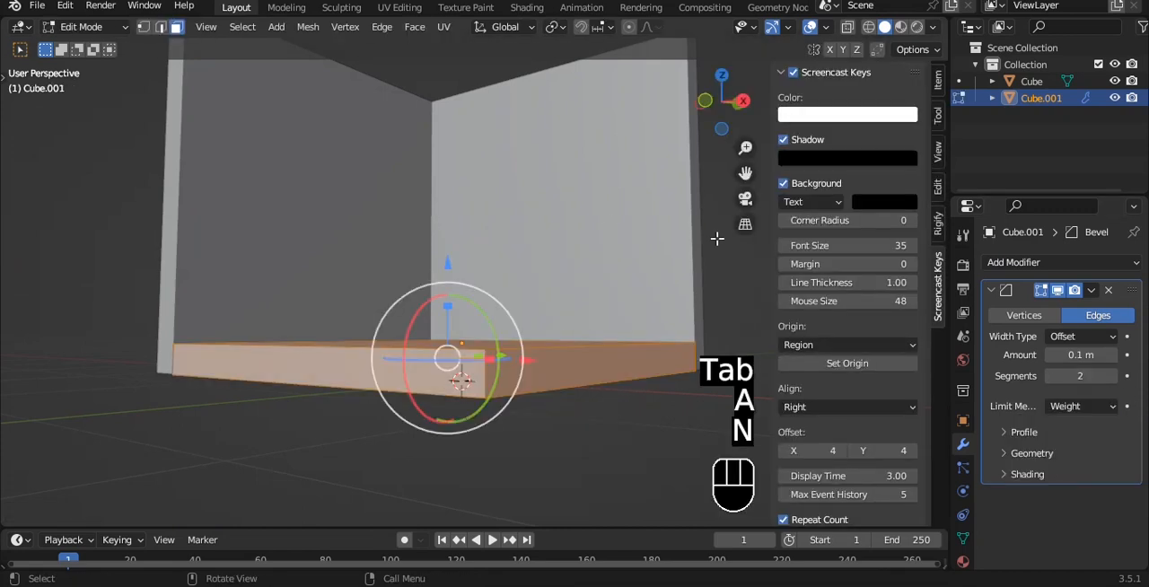
pyautogui.click(938, 81)
pyautogui.moveTo(835, 258); pyautogui.dragTo(898, 258)
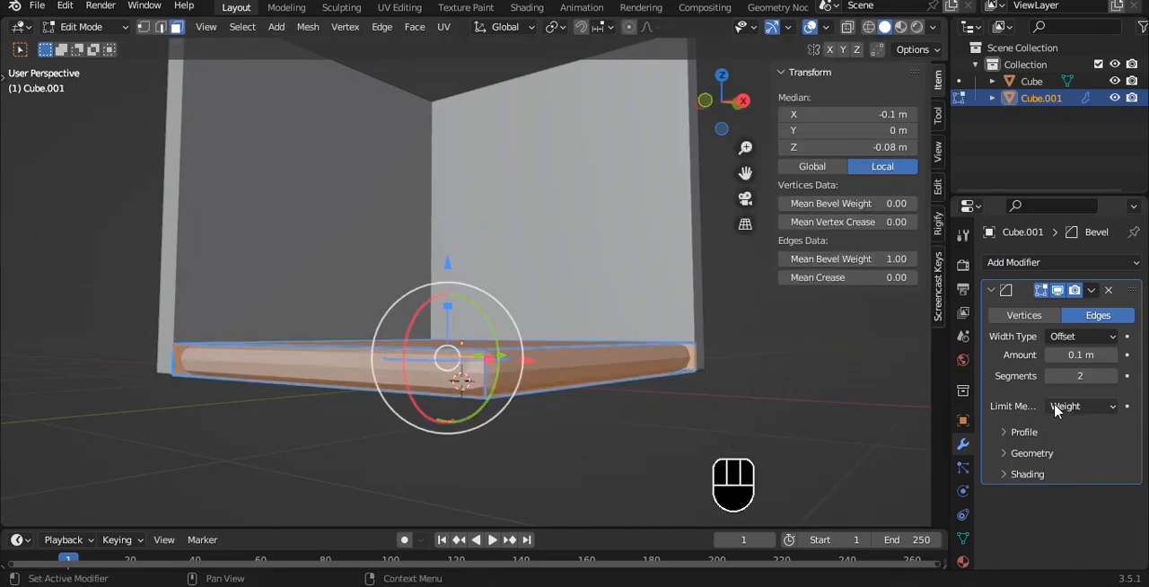
# - Set the floor's bevel amount to 0.11 m and return to Object Mode
pyautogui.keyDown('alt'); pyautogui.moveTo(619, 341); pyautogui.dragTo(613, 369); pyautogui.keyUp('alt')
pyautogui.keyDown('alt'); pyautogui.keyDown('shift'); pyautogui.moveTo(614, 370); pyautogui.dragTo(593, 287); pyautogui.keyUp('shift'); pyautogui.keyUp('alt')
pyautogui.scroll(2, 592, 288)
pyautogui.press('Tab')
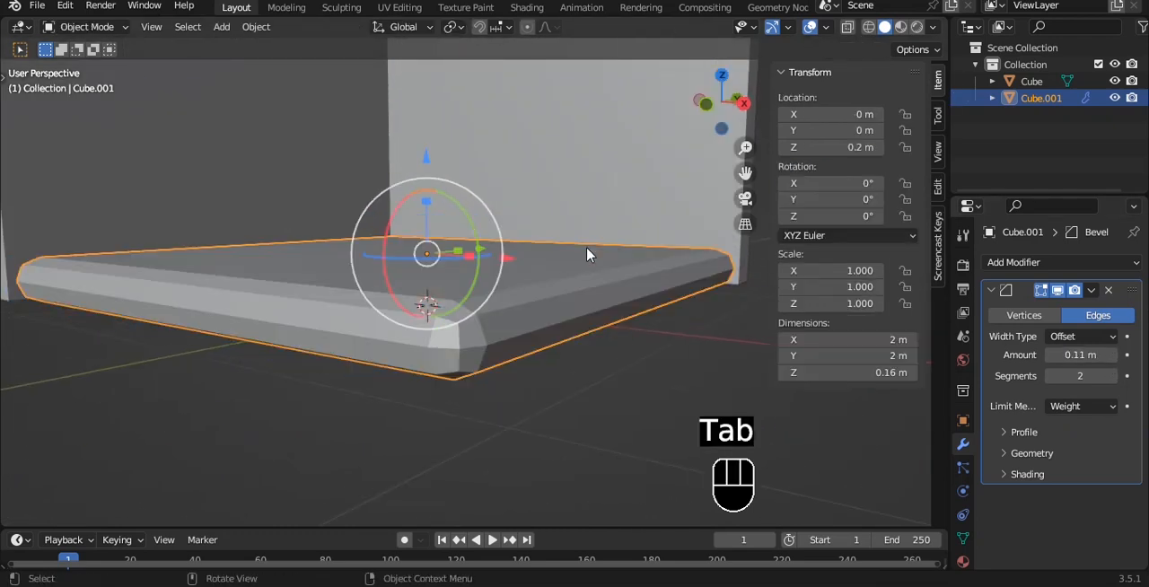
# - Add a level 3 Subdivision Surface modifier to the floor and shade it smooth
pyautogui.hotkey('ctrl', '3')
pyautogui.rightClick(580, 215)
pyautogui.click(529, 212)
# - Set the profile shape of the floor's bevel to 0.89
pyautogui.scroll(3, 680, 309)
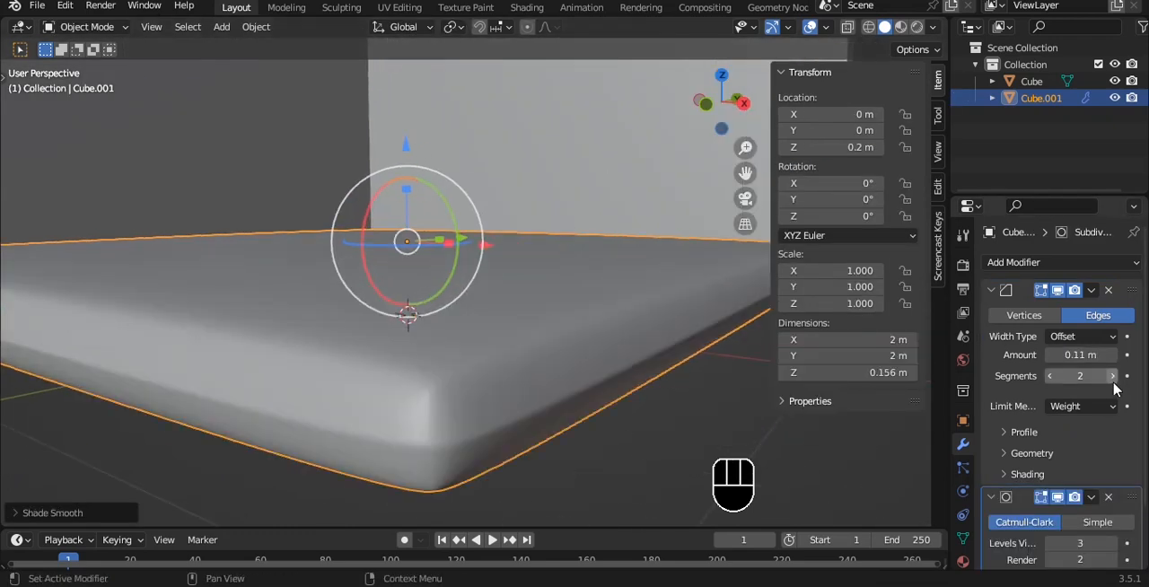
pyautogui.click(1038, 432)
pyautogui.moveTo(1080, 478); pyautogui.dragTo(1112, 478)
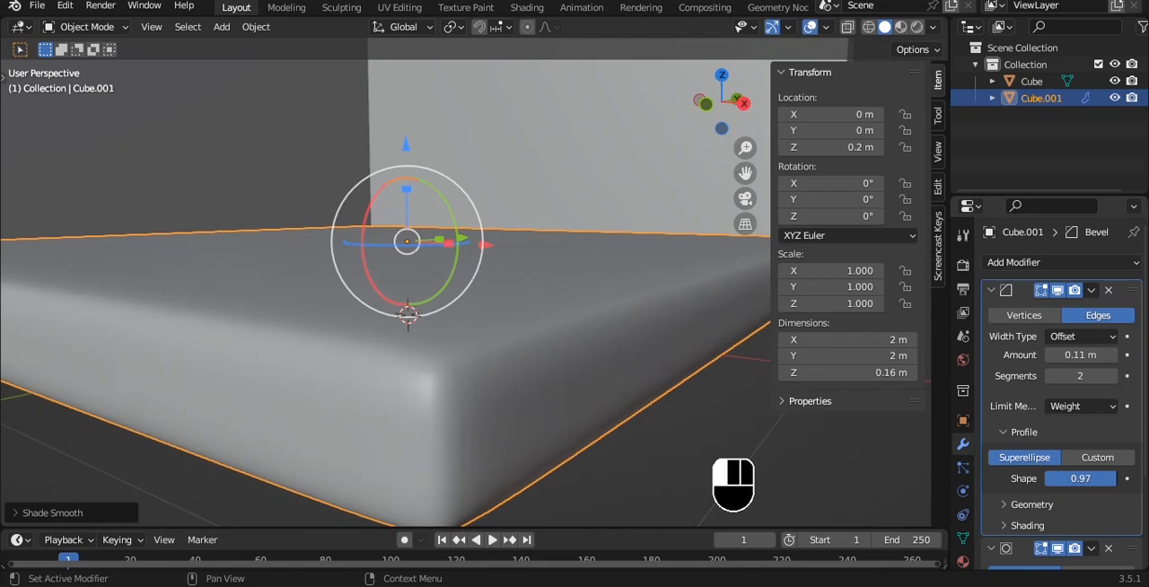
# - Copy the floor's modifiers to the walls and shade the walls smooth
pyautogui.scroll(-5, 502, 224)
pyautogui.keyDown('alt'); pyautogui.moveTo(472, 188); pyautogui.dragTo(469, 222); pyautogui.keyUp('alt')
pyautogui.click(470, 214)
pyautogui.keyDown('shift'); pyautogui.click(465, 292); pyautogui.keyUp('shift')
pyautogui.hotkey('ctrl', 'l')
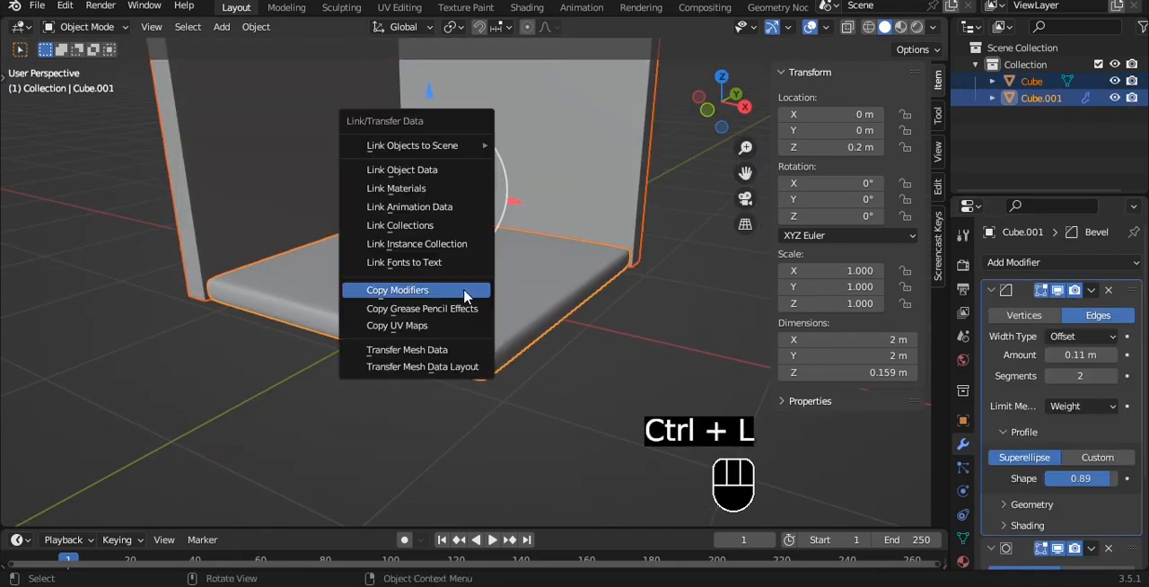
pyautogui.click(464, 292)
pyautogui.click(541, 141)
pyautogui.rightClick(541, 141)
pyautogui.click(542, 149)
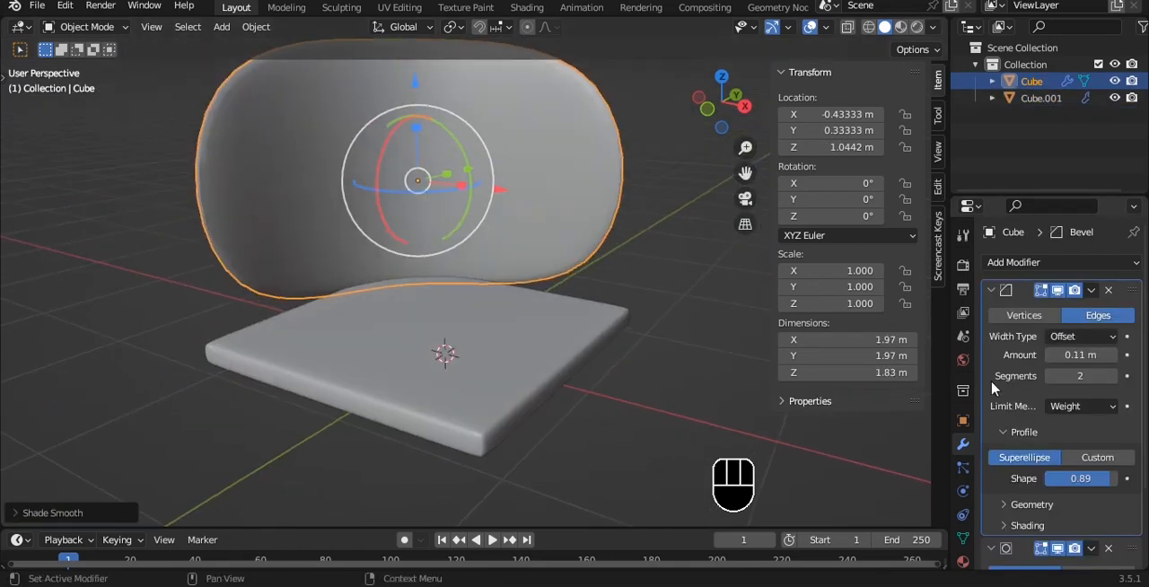
# - Give all edges of the walls a mean bevel weight of 1.00
pyautogui.press('Tab')
pyautogui.press('a')
pyautogui.moveTo(888, 260); pyautogui.dragTo(933, 259)
pyautogui.keyDown('alt'); pyautogui.moveTo(287, 161); pyautogui.dragTo(347, 197, button='middle'); pyautogui.keyUp('alt')
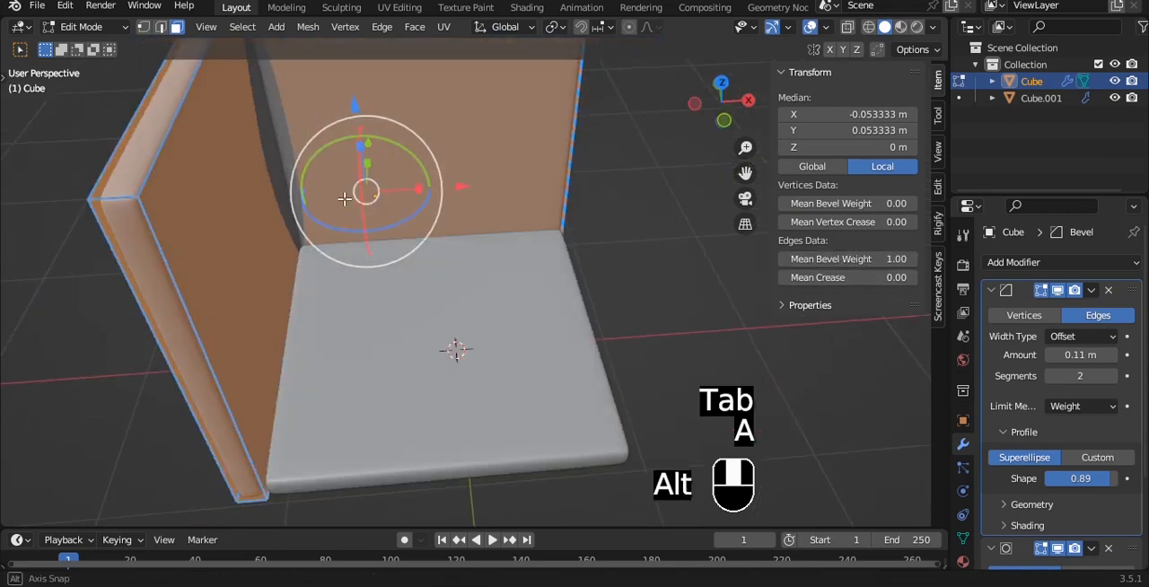
pyautogui.press('Tab')
# - Reapply smooth shading to the bevelled walls and check them from the front
pyautogui.keyDown('alt'); pyautogui.keyDown('shift'); pyautogui.moveTo(135, 144); pyautogui.dragTo(289, 197, button='middle'); pyautogui.keyUp('shift'); pyautogui.keyUp('alt')
pyautogui.scroll(3, 400, 209)
pyautogui.rightClick(400, 210)
pyautogui.click(396, 186)
pyautogui.press('`')
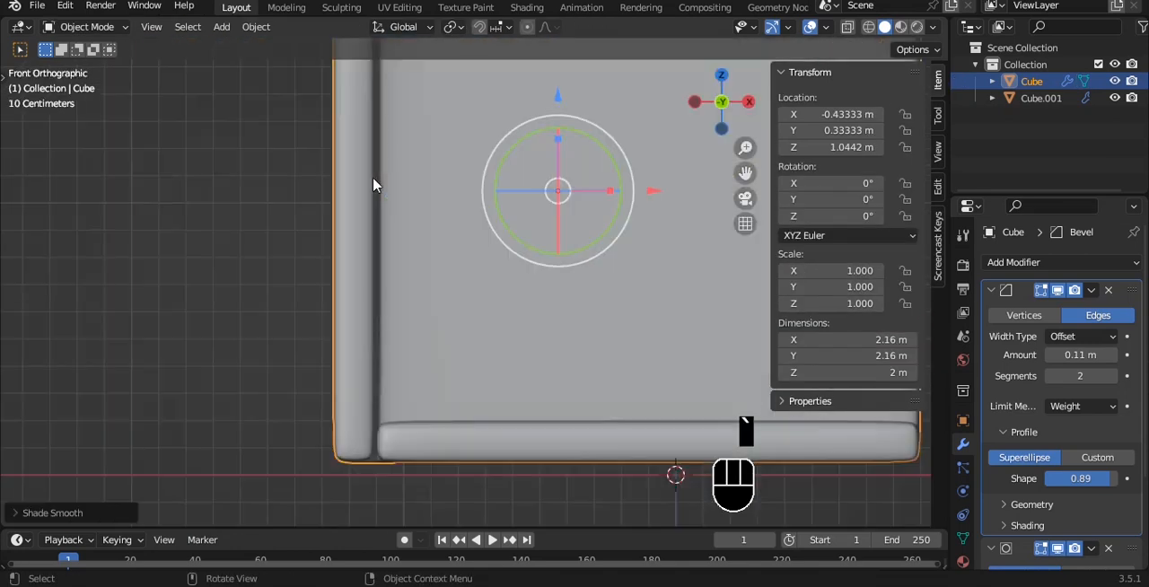
# - Select the walls' top vertices in front view with X-ray on and lower them along Z
pyautogui.keyDown('alt'); pyautogui.moveTo(231, 239); pyautogui.dragTo(451, 215, button='middle'); pyautogui.keyUp('alt')
pyautogui.press('Tab')
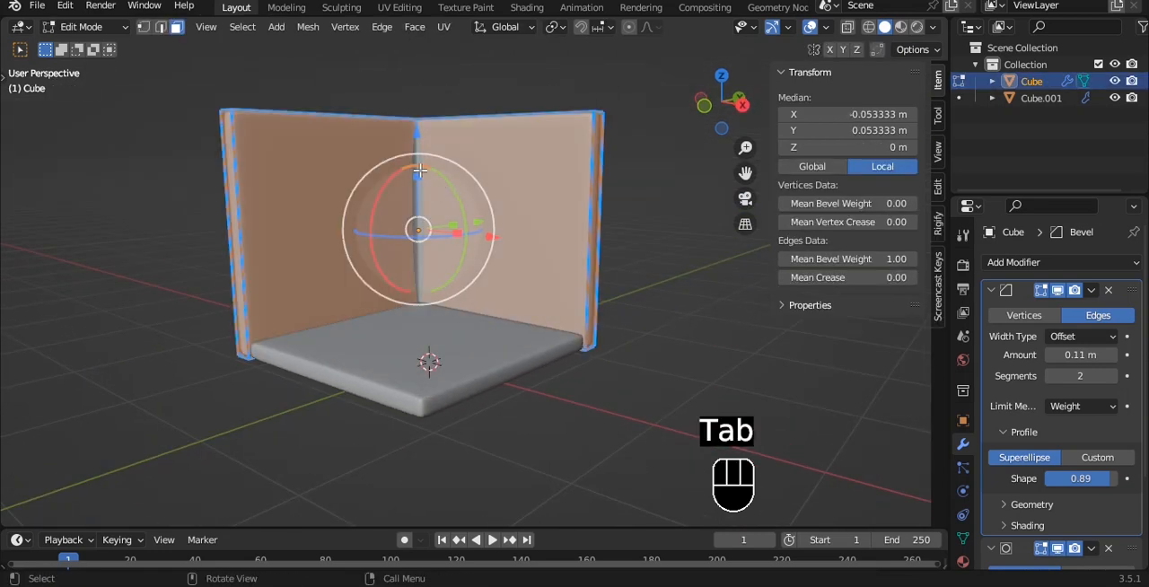
pyautogui.hotkey('alt', 'z')
pyautogui.press('`')
pyautogui.click(289, 83)
pyautogui.press('1')
pyautogui.moveTo(294, 91); pyautogui.dragTo(704, 184)
pyautogui.keyDown('alt'); pyautogui.keyDown('shift'); pyautogui.moveTo(503, 116); pyautogui.dragTo(491, 164, button='middle'); pyautogui.keyUp('shift'); pyautogui.keyUp('alt')
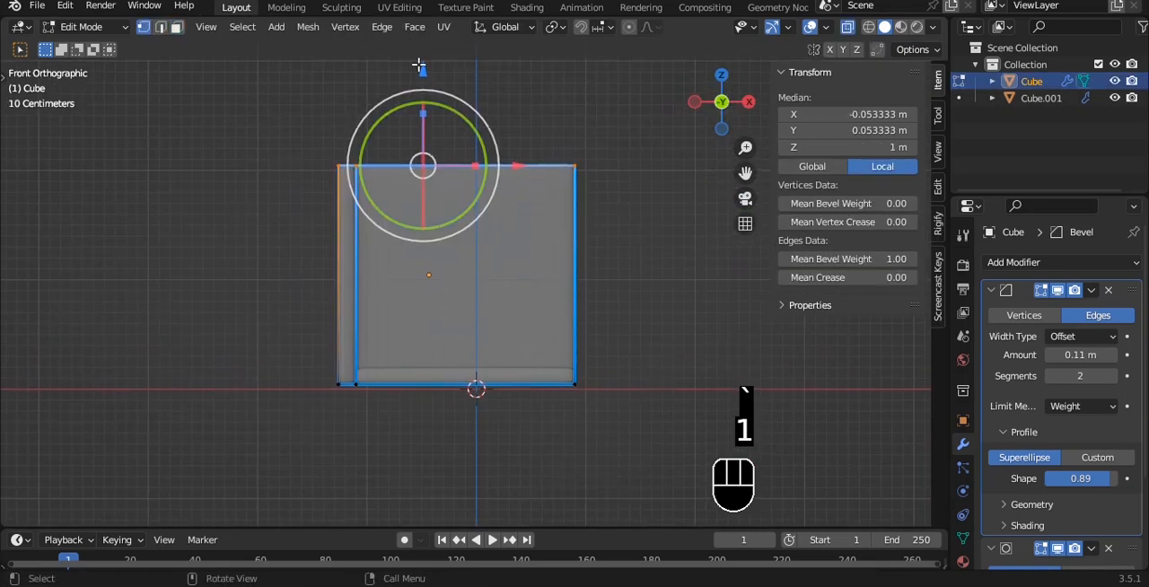
pyautogui.moveTo(420, 74); pyautogui.dragTo(417, 156)
pyautogui.hotkey('alt', 'z')
pyautogui.press('Tab')
# - Adjust the walls' top edges to a wall height of about 1.45 m and save the file
pyautogui.keyDown('alt'); pyautogui.moveTo(539, 161); pyautogui.dragTo(497, 110, button='middle'); pyautogui.keyUp('alt')
pyautogui.click(546, 188)
pyautogui.scroll(2, 467, 199)
pyautogui.hotkey('ctrl', 's')
pyautogui.press('Tab')
pyautogui.moveTo(402, 70); pyautogui.dragTo(398, 35)
pyautogui.press('Tab')
# - Duplicate the floor slab in place
pyautogui.press('Tab')
pyautogui.hotkey('ctrl', 's')
pyautogui.press('a')
pyautogui.keyDown('alt'); pyautogui.moveTo(495, 231); pyautogui.dragTo(456, 292, button='middle'); pyautogui.keyUp('alt')
pyautogui.click(424, 333)
pyautogui.press('Tab')
pyautogui.press('Tab')
pyautogui.keyDown('alt'); pyautogui.moveTo(425, 336); pyautogui.dragTo(515, 271, button='middle'); pyautogui.keyUp('alt')
pyautogui.hotkey('shift', 'd')
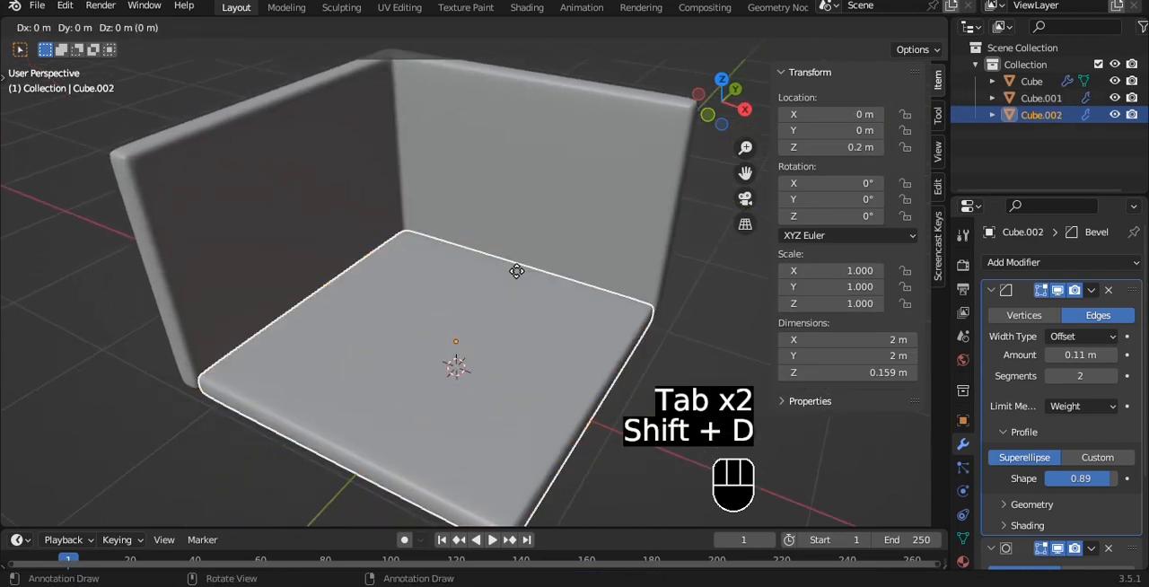
pyautogui.rightClick(515, 271)
# - Raise the duplicated slab along Z so it rests on top of the floor
pyautogui.moveTo(454, 256); pyautogui.dragTo(448, 222)
pyautogui.press('`')
pyautogui.click(336, 153)
pyautogui.press('g')
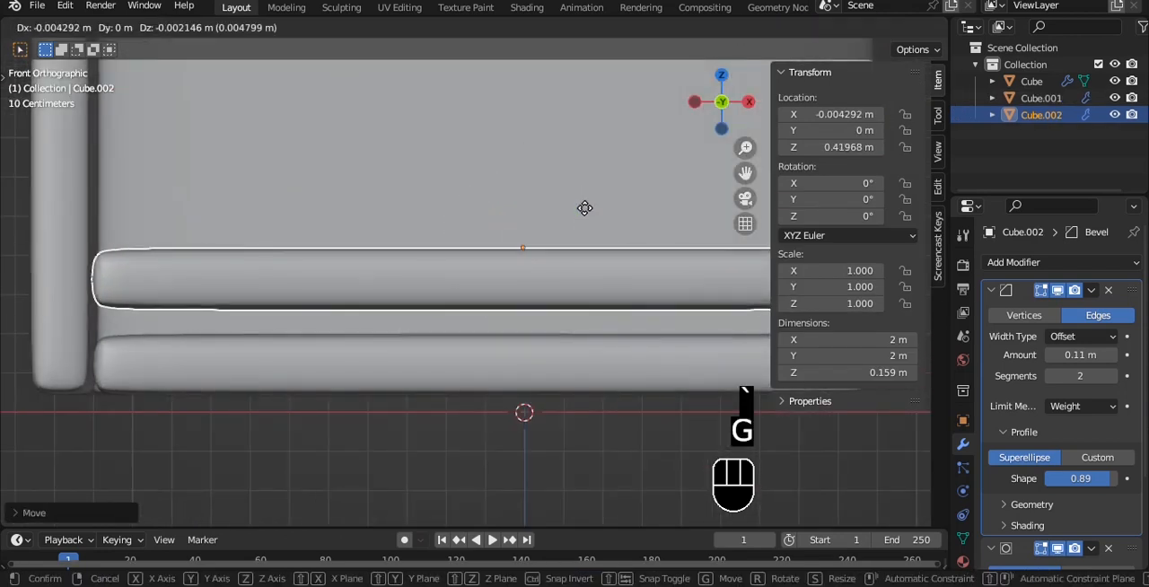
pyautogui.press('z')
pyautogui.click(584, 234)
# - Shorten the duplicated slab along X to about 0.635 m by moving its right-end vertices toward the left wall
pyautogui.scroll(-3, 593, 240)
pyautogui.keyDown('alt'); pyautogui.keyDown('shift'); pyautogui.moveTo(595, 241); pyautogui.dragTo(527, 244, button='middle'); pyautogui.keyUp('shift'); pyautogui.keyUp('alt')
pyautogui.press('Tab')
pyautogui.hotkey('alt', 'z')
pyautogui.moveTo(594, 239); pyautogui.dragTo(690, 348)
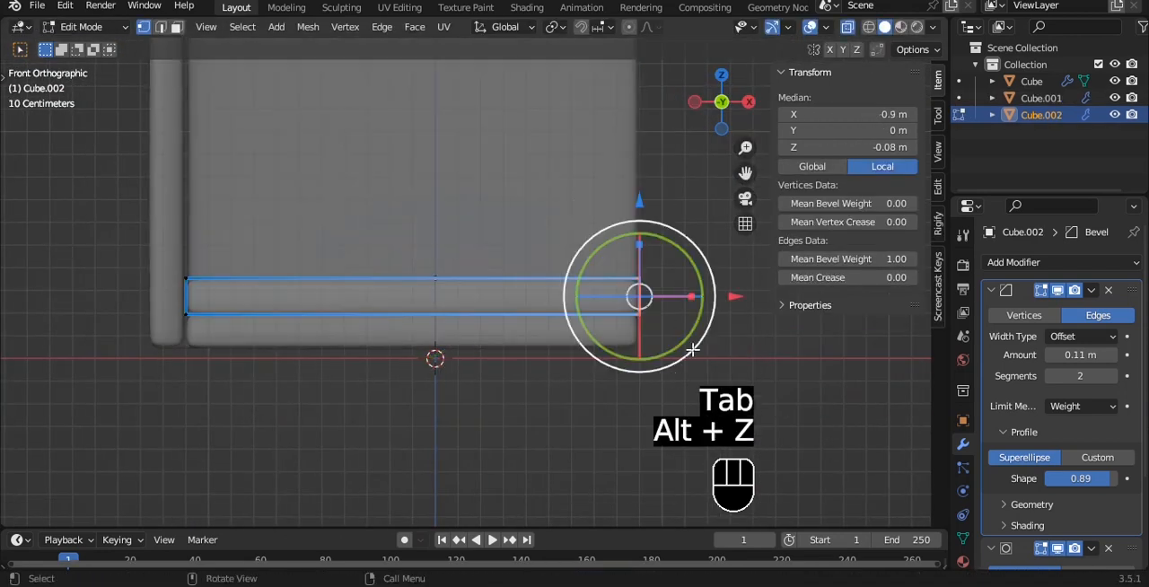
pyautogui.moveTo(730, 298); pyautogui.dragTo(415, 283)
pyautogui.keyDown('alt'); pyautogui.moveTo(472, 230); pyautogui.dragTo(401, 255, button='middle'); pyautogui.keyUp('alt')
pyautogui.hotkey('alt', 'z')
pyautogui.keyDown('alt'); pyautogui.moveTo(401, 255); pyautogui.dragTo(559, 183, button='middle'); pyautogui.keyUp('alt')
pyautogui.scroll(-3, 413, 229)
pyautogui.press('Tab')
# - Set the shortened slab's origin to its geometry
pyautogui.scroll(3, 441, 228)
pyautogui.press('q')
pyautogui.click(441, 226)
pyautogui.scroll(2, 518, 236)
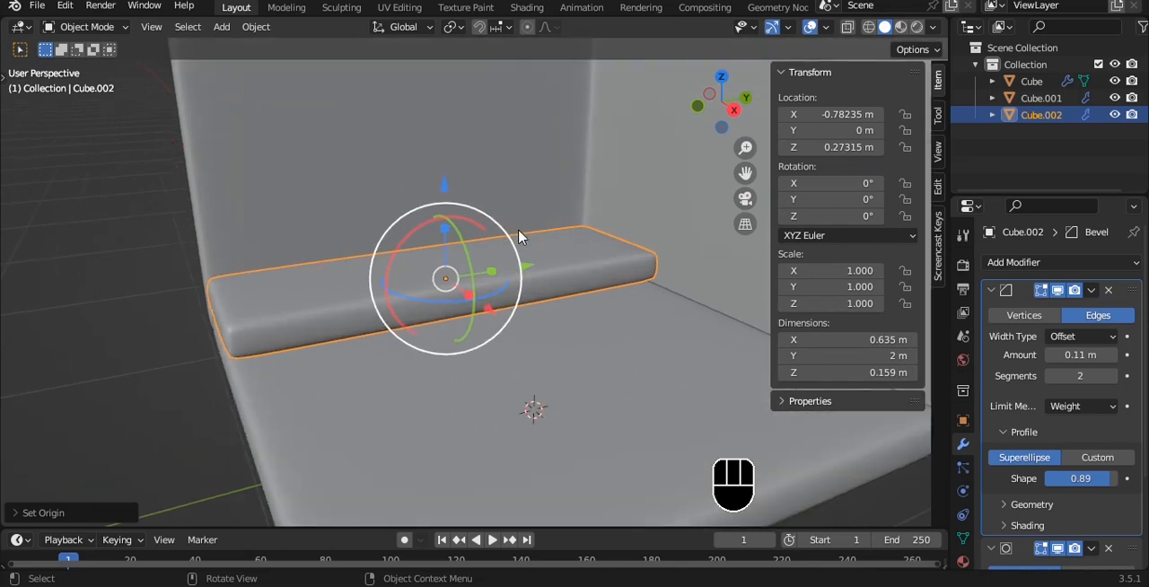
# - Shorten the slab along Y to about 0.79 m by moving its back-end vertices forward in right view
pyautogui.press('`')
pyautogui.click(574, 238)
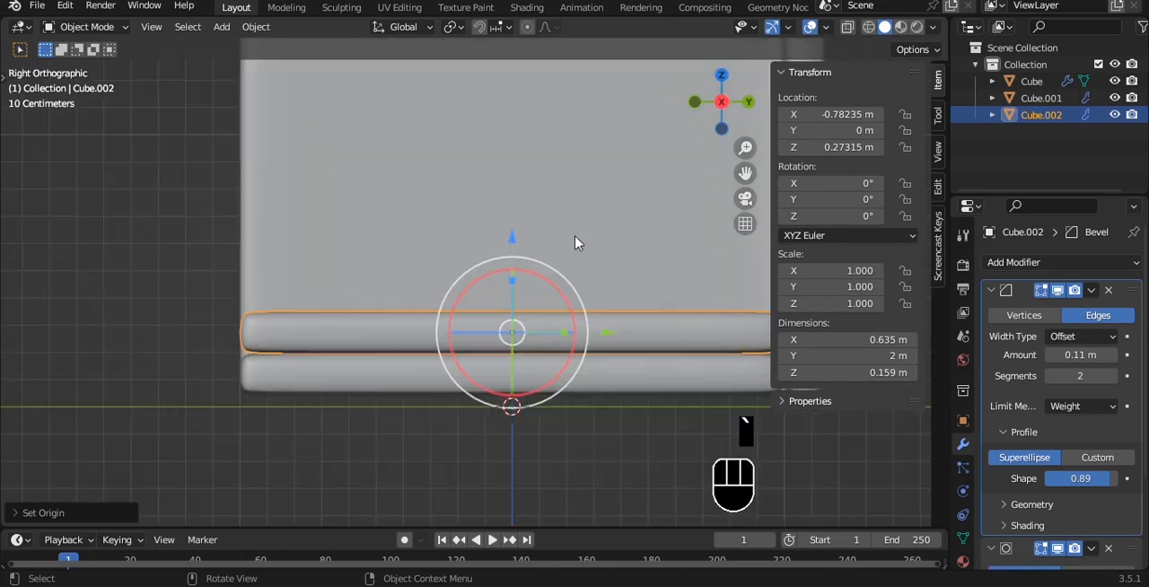
pyautogui.press('Tab')
pyautogui.hotkey('alt', 'z')
pyautogui.moveTo(612, 194); pyautogui.dragTo(753, 384)
pyautogui.moveTo(781, 321); pyautogui.dragTo(453, 313)
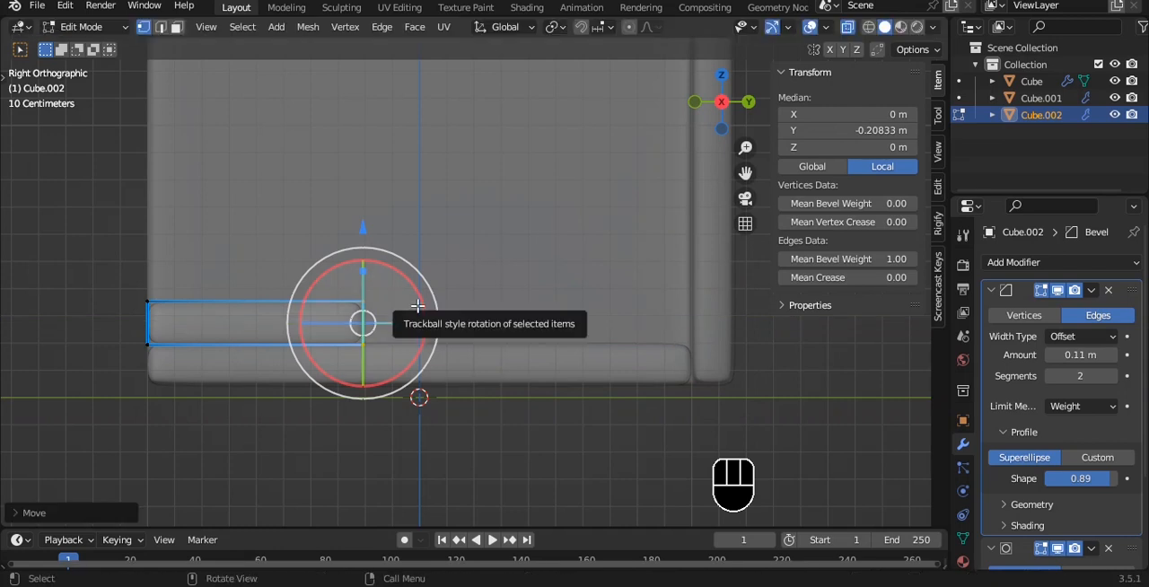
# - Recentre the resulting small block's origin on its geometry
pyautogui.press('Tab')
pyautogui.press('q')
pyautogui.click(417, 306)
pyautogui.keyDown('shift'); pyautogui.moveTo(418, 317); pyautogui.dragTo(414, 307, button='middle'); pyautogui.keyUp('shift')
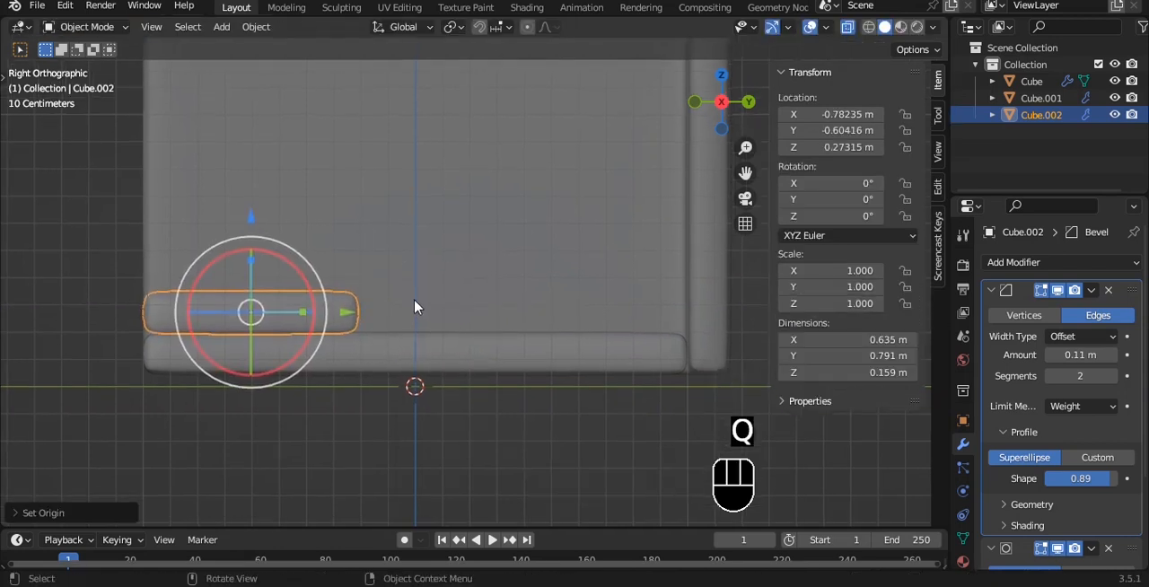
# - Add a Mirror modifier to the block, mirroring only across Y with the walls as mirror object
pyautogui.click(991, 290)
pyautogui.click(998, 310)
pyautogui.click(1024, 264)
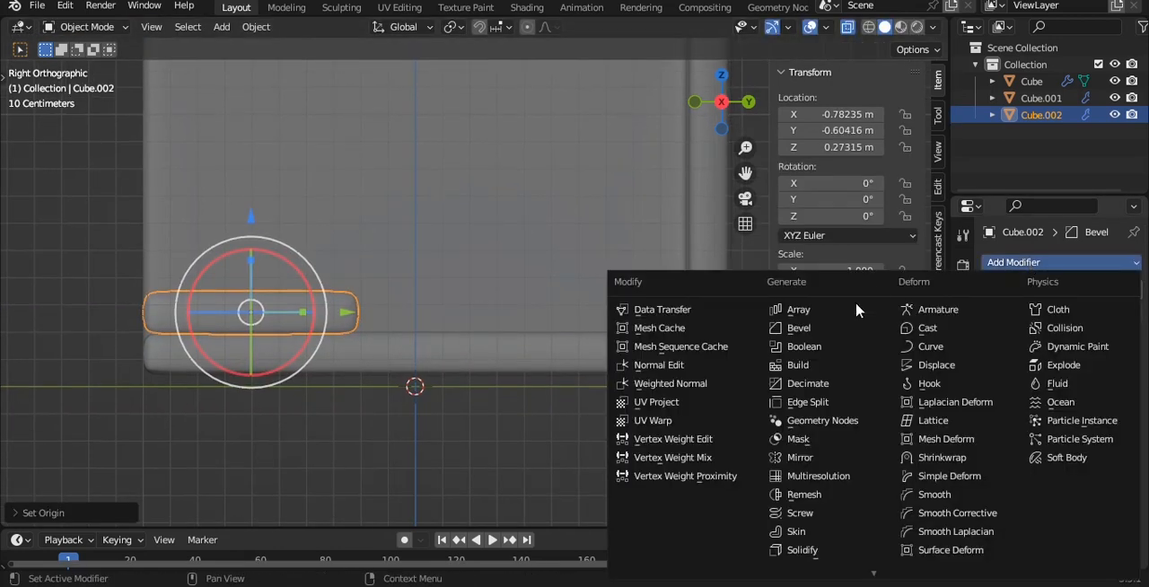
pyautogui.click(798, 457)
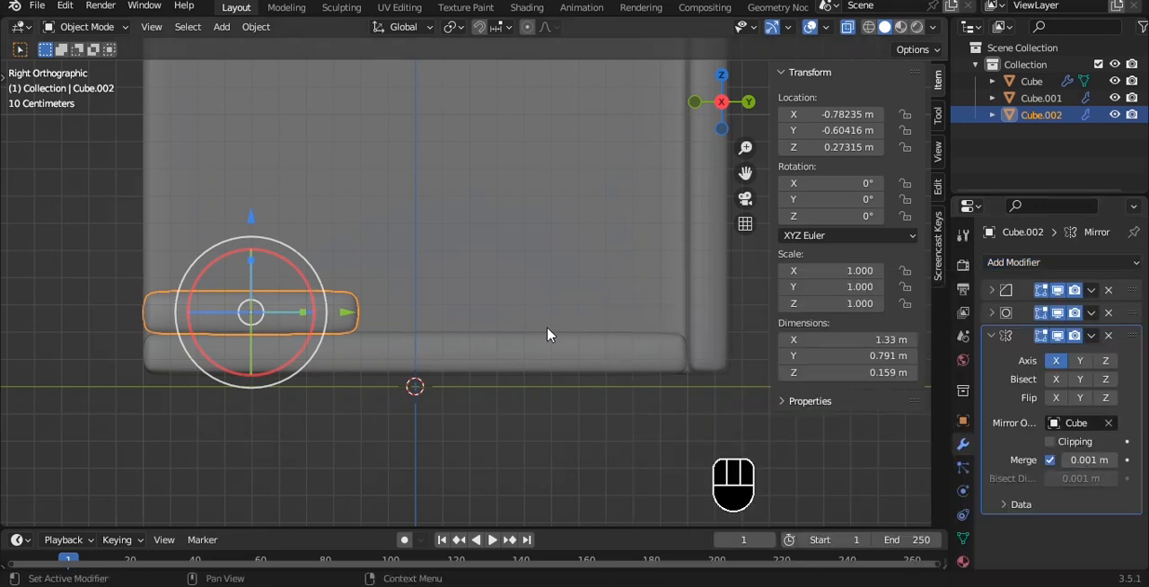
pyautogui.click(1079, 364)
pyautogui.scroll(-2, 550, 294)
pyautogui.moveTo(524, 281); pyautogui.dragTo(519, 305, button='middle')
# - Apply the object transforms to the mirrored block and the floor
pyautogui.click(471, 348)
pyautogui.click(308, 240)
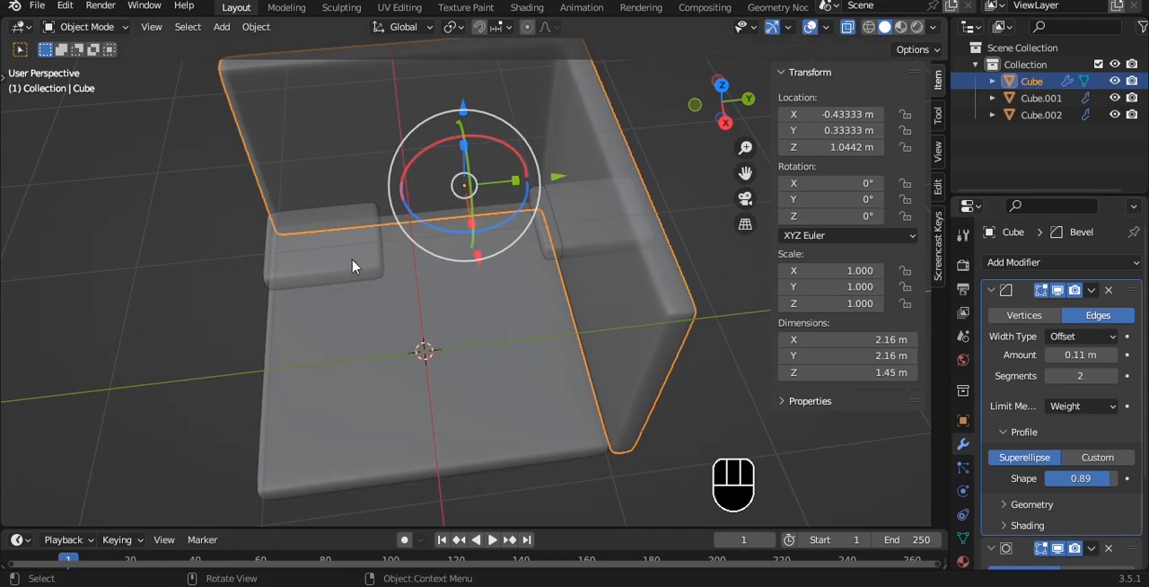
pyautogui.hotkey('ctrl', 'a')
pyautogui.click(485, 293)
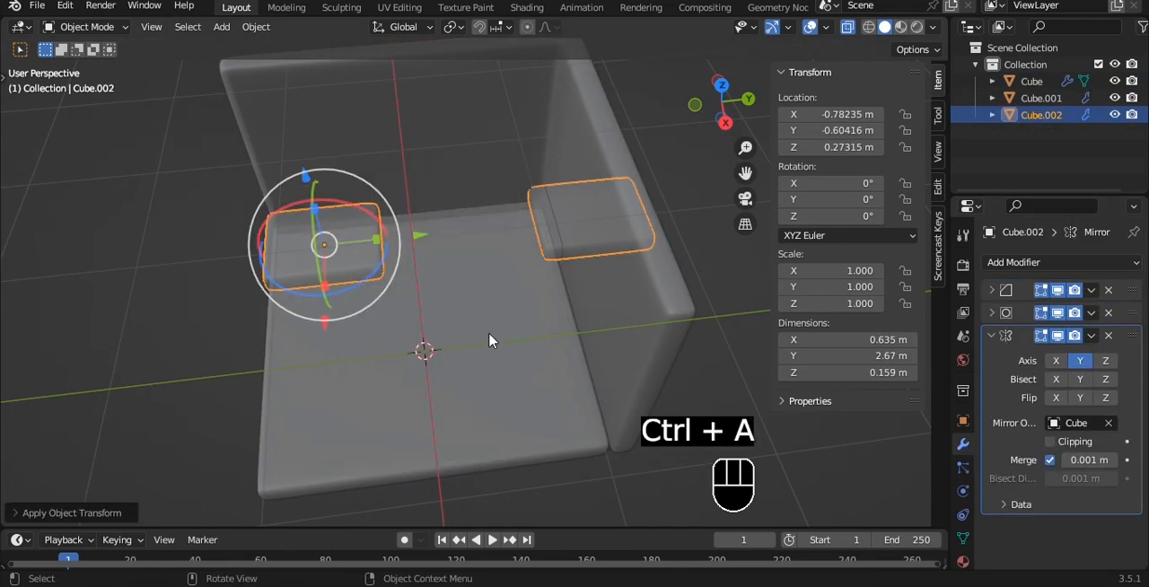
pyautogui.click(489, 335)
pyautogui.hotkey('ctrl', 'a')
pyautogui.click(489, 335)
# - Change the block's mirror object to the floor and turn off X-ray
pyautogui.click(330, 268)
pyautogui.click(1109, 423)
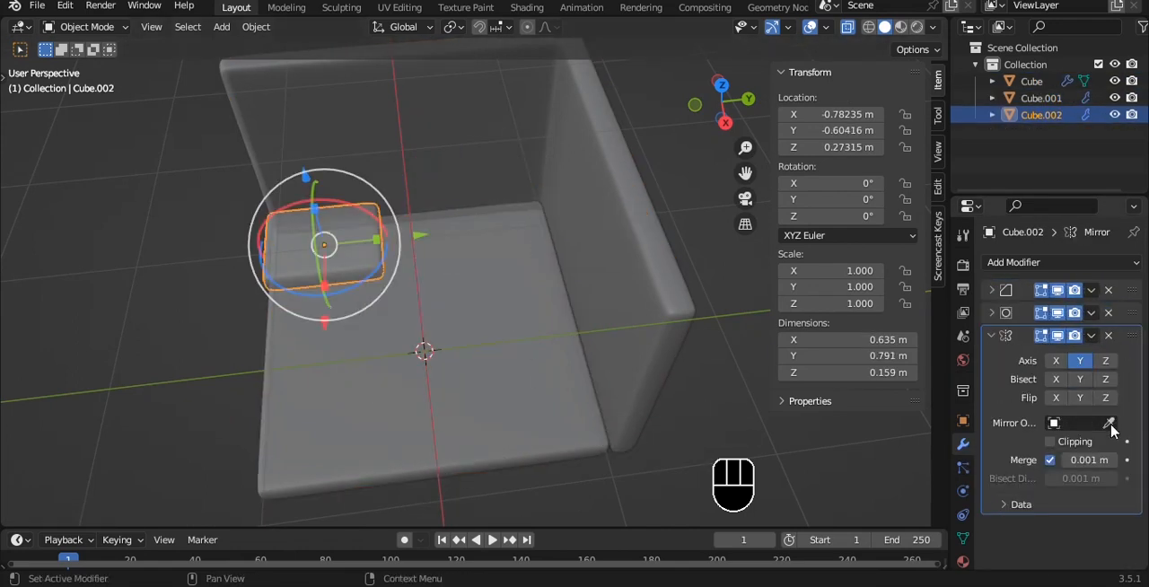
pyautogui.hotkey('alt', 'z')
pyautogui.moveTo(440, 265); pyautogui.dragTo(474, 216, button='middle')
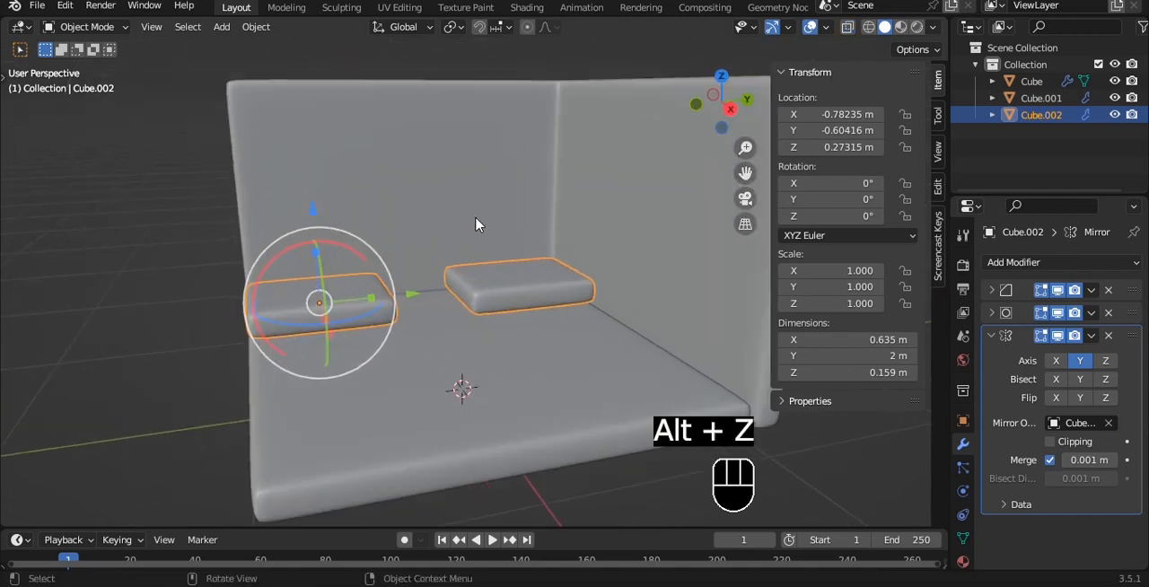
# - Set the mirrored block's origin to its geometry again
pyautogui.press('q')
pyautogui.click(474, 216)
pyautogui.scroll(1, 413, 240)
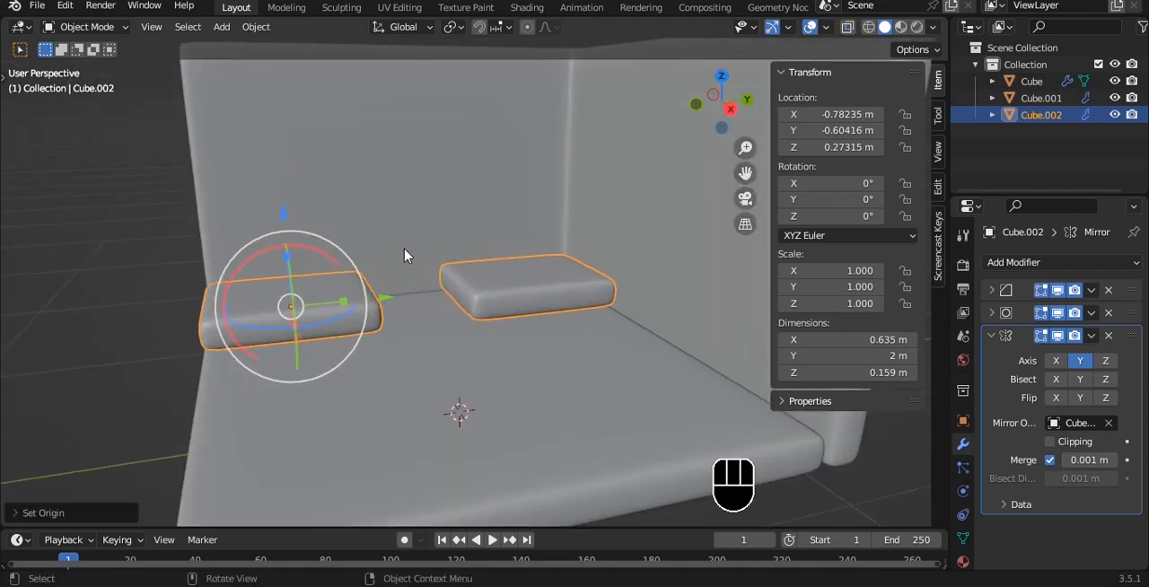
# - Raise the mirrored block's top face to make it about 0.36 m tall, and duplicate the block directly above along Z
pyautogui.press('Tab')
pyautogui.moveTo(283, 205); pyautogui.dragTo(269, 155)
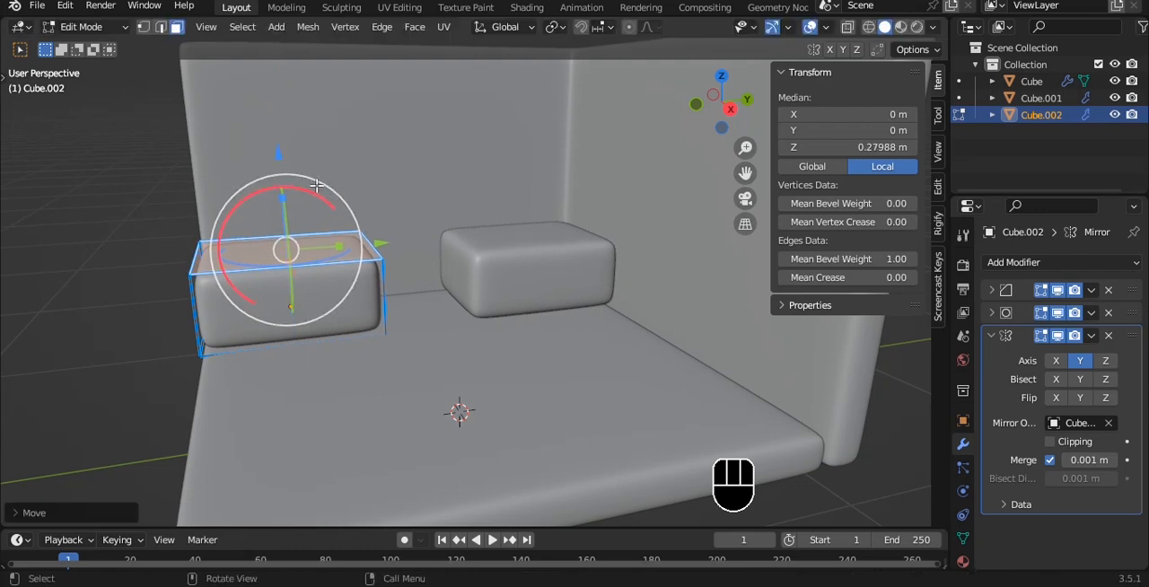
pyautogui.press('Tab')
pyautogui.hotkey('shift', 'd')
pyautogui.press('z')
pyautogui.click(372, 191)
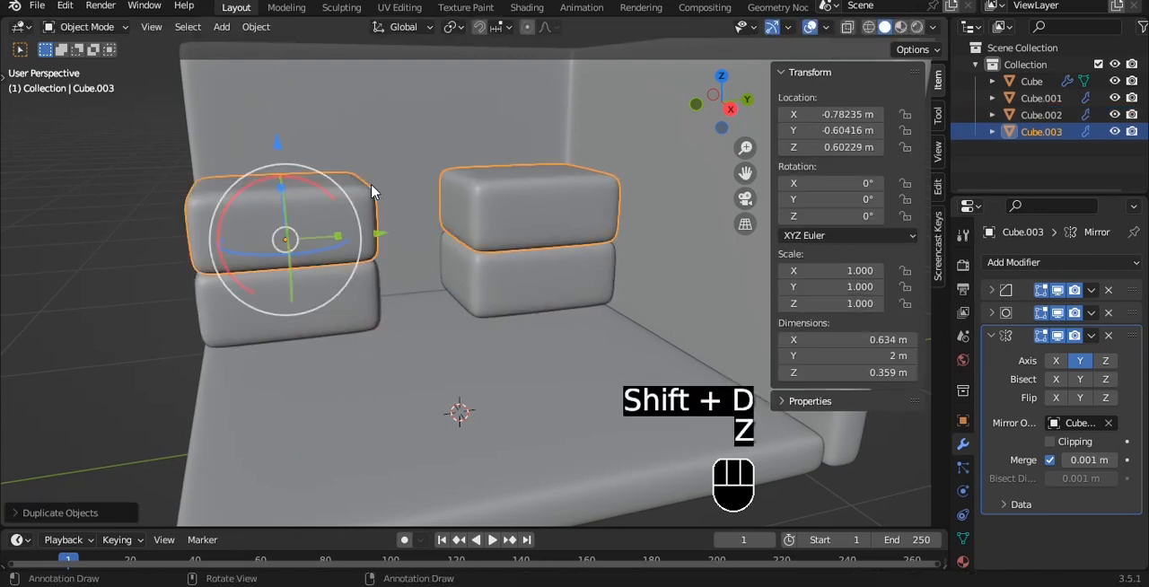
# - Remove the Mirror modifier from the upper block
pyautogui.press('`')
pyautogui.press('`')
pyautogui.click(1109, 336)
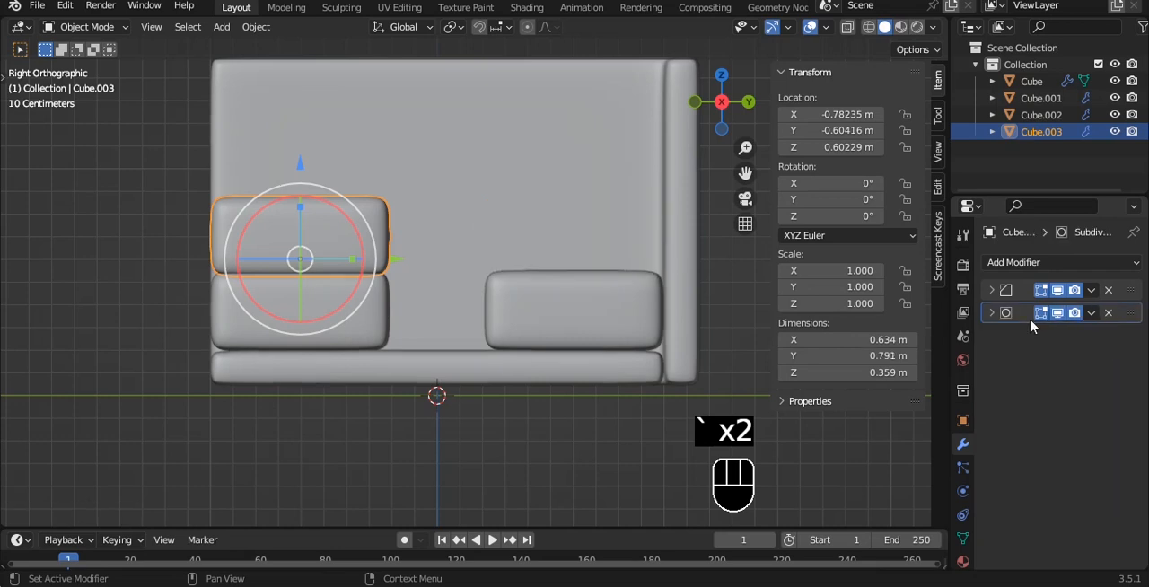
# - Stretch the upper block's end along Y so the block spans both lower blocks, about 2 m long
pyautogui.press('Tab')
pyautogui.hotkey('alt', 'z')
pyautogui.press('a')
pyautogui.moveTo(484, 240); pyautogui.dragTo(740, 244)
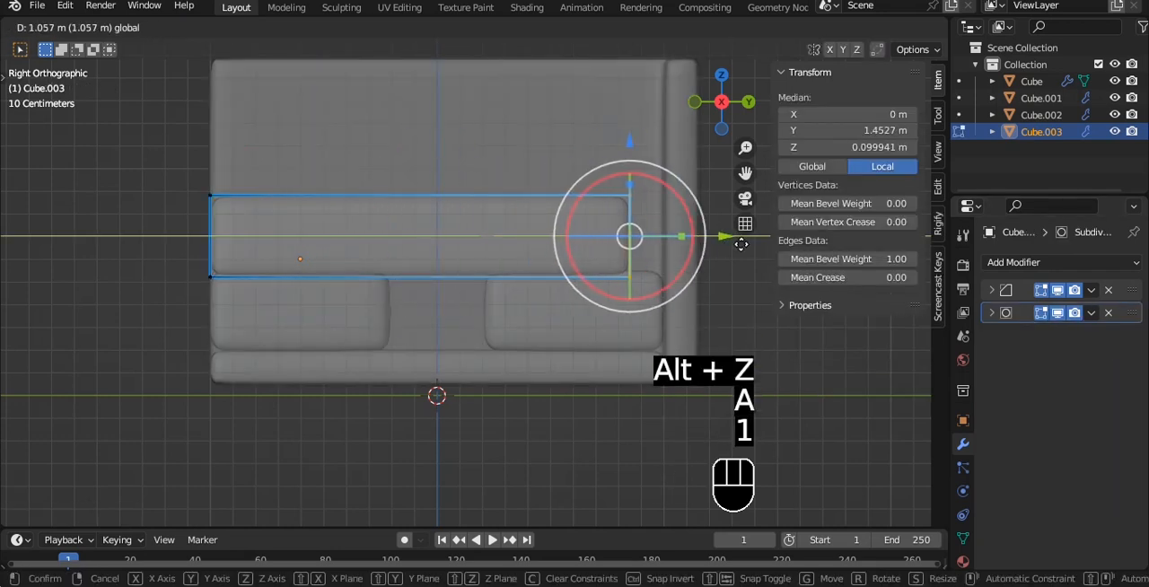
pyautogui.press('Tab')
pyautogui.hotkey('alt', 'z')
# - Set the long block's origin to its geometry and save the file
pyautogui.moveTo(552, 184); pyautogui.dragTo(612, 219, button='middle')
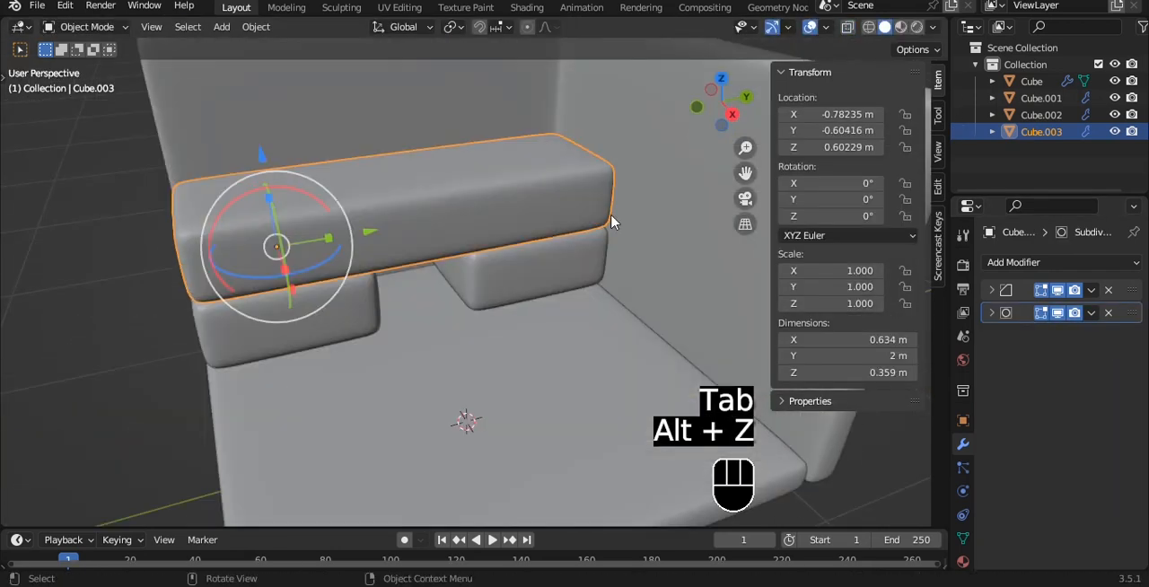
pyautogui.press('q')
pyautogui.click(565, 218)
pyautogui.moveTo(457, 214); pyautogui.dragTo(500, 206, button='middle')
pyautogui.hotkey('ctrl', 's')
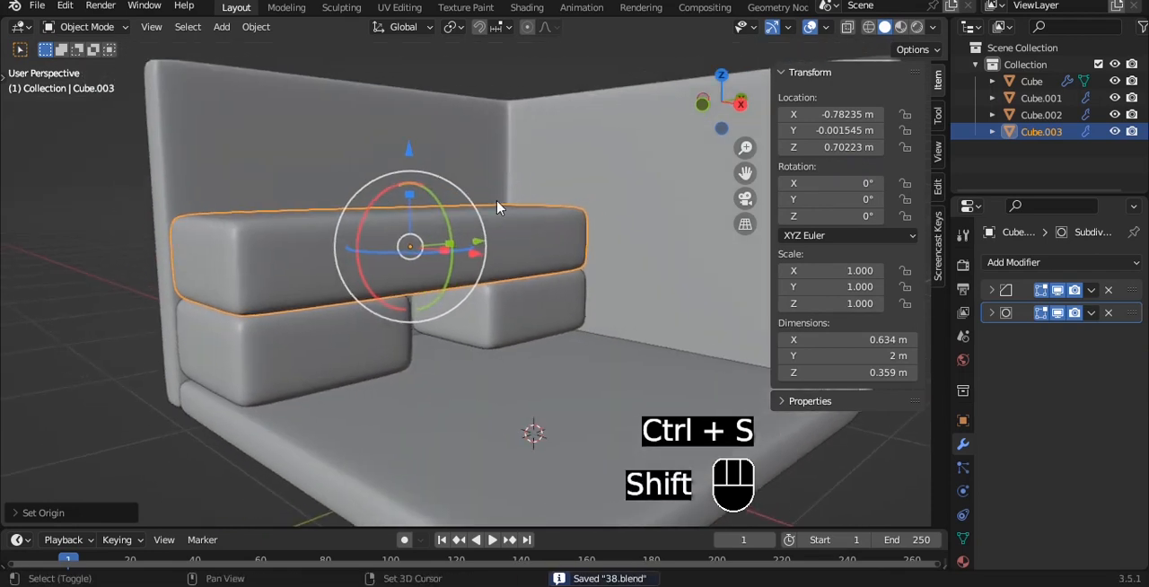
# - Duplicate the long block upward to about Z 1.05 m, and thin the original to about 0.14 m
pyautogui.hotkey('shift', 'd')
pyautogui.moveTo(408, 152); pyautogui.dragTo(416, 84)
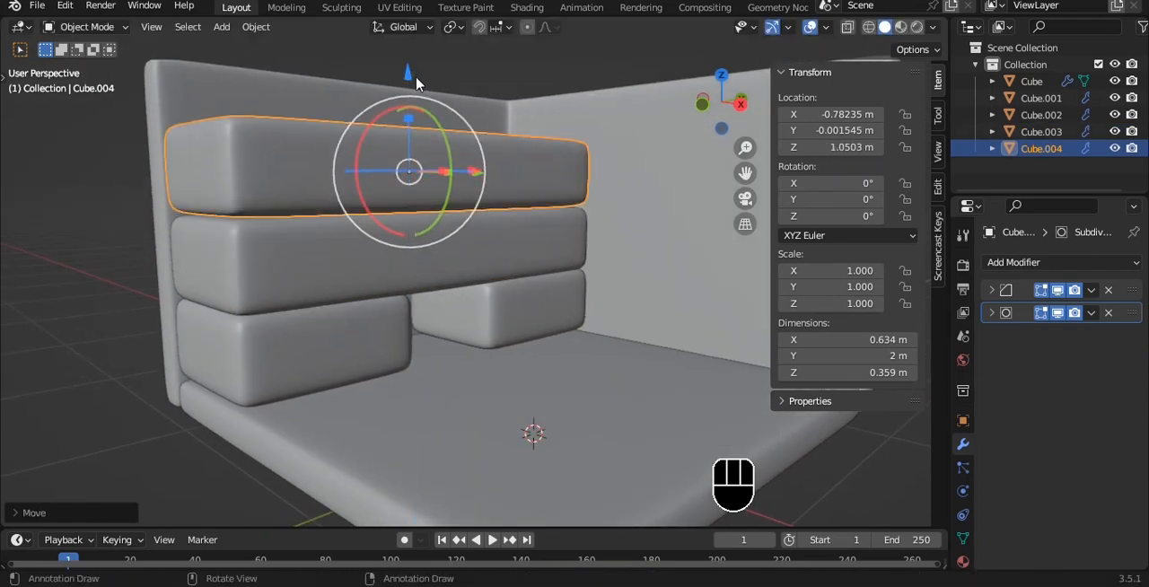
pyautogui.press('Tab')
pyautogui.hotkey('alt', 'z')
pyautogui.moveTo(154, 95); pyautogui.dragTo(615, 224)
pyautogui.moveTo(408, 116); pyautogui.dragTo(405, 157)
pyautogui.press('Tab')
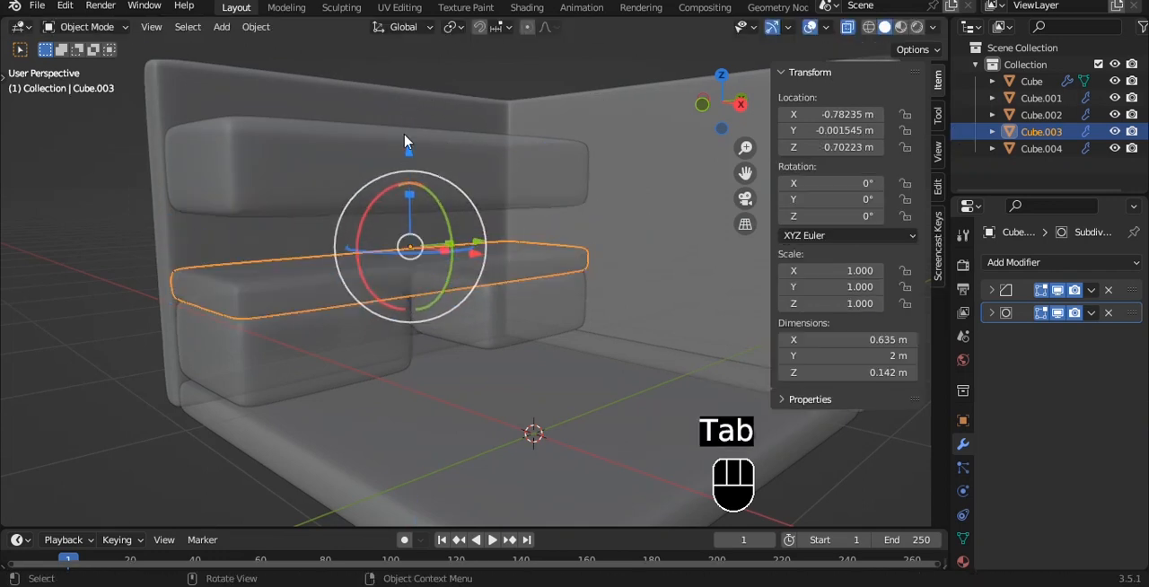
# - Set the upper copy's origin to its geometry and lower it onto the thinned slab, at about Z 0.83 m
pyautogui.click(587, 210)
pyautogui.click(420, 146)
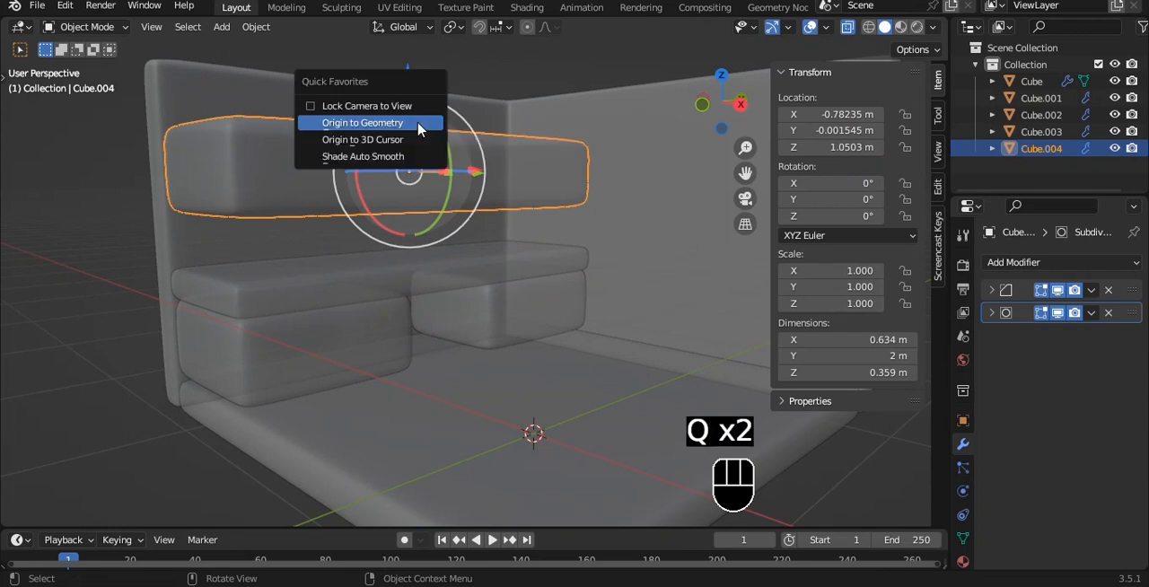
pyautogui.click(418, 130)
pyautogui.moveTo(408, 72); pyautogui.dragTo(410, 123)
pyautogui.press('`')
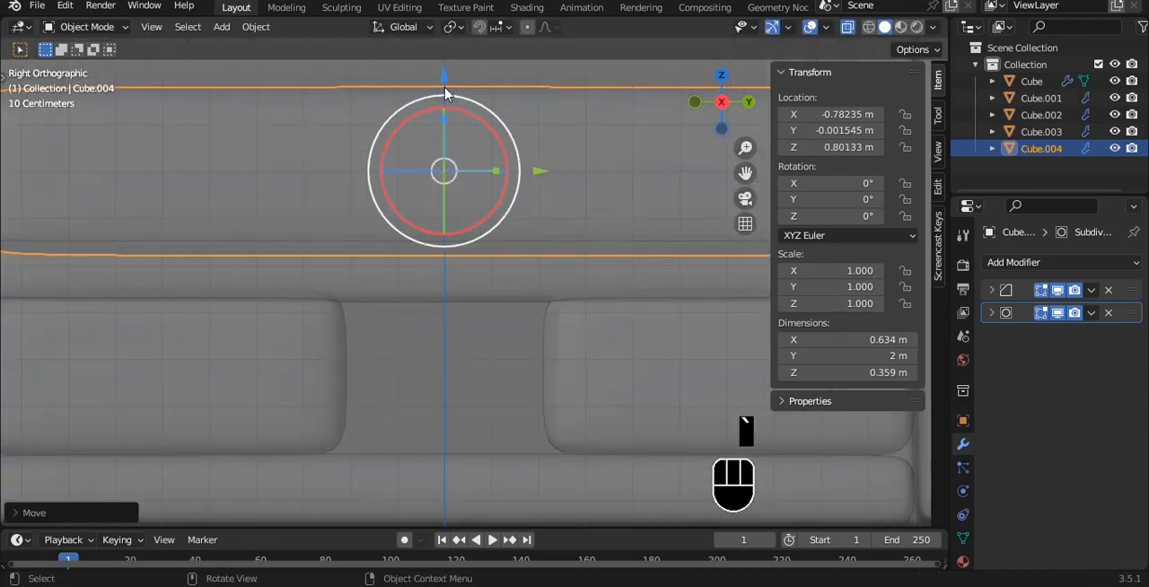
pyautogui.moveTo(446, 93)
pyautogui.mouseDown()
pyautogui.moveTo(441, 72)
pyautogui.moveTo(440, 87)
pyautogui.mouseUp()
pyautogui.hotkey('alt', 'z')
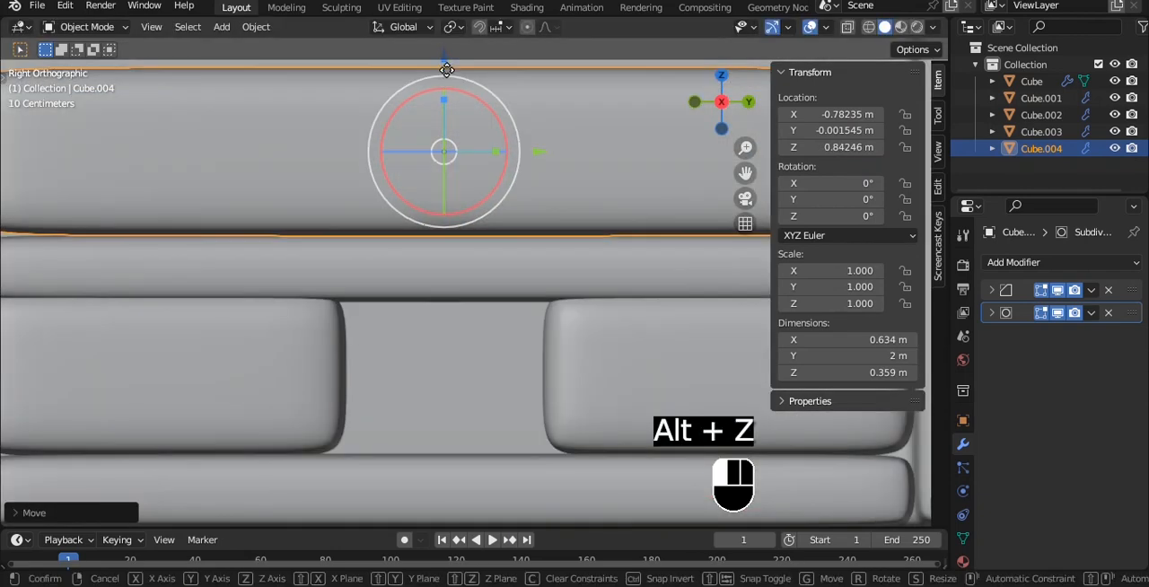
# - Lower the upper block's top face to leave a thin slab about 0.07 m thick
pyautogui.scroll(-5, 454, 115)
pyautogui.keyDown('alt'); pyautogui.moveTo(425, 123); pyautogui.dragTo(502, 170, button='middle'); pyautogui.keyUp('alt')
pyautogui.scroll(4, 498, 154)
pyautogui.press('Tab')
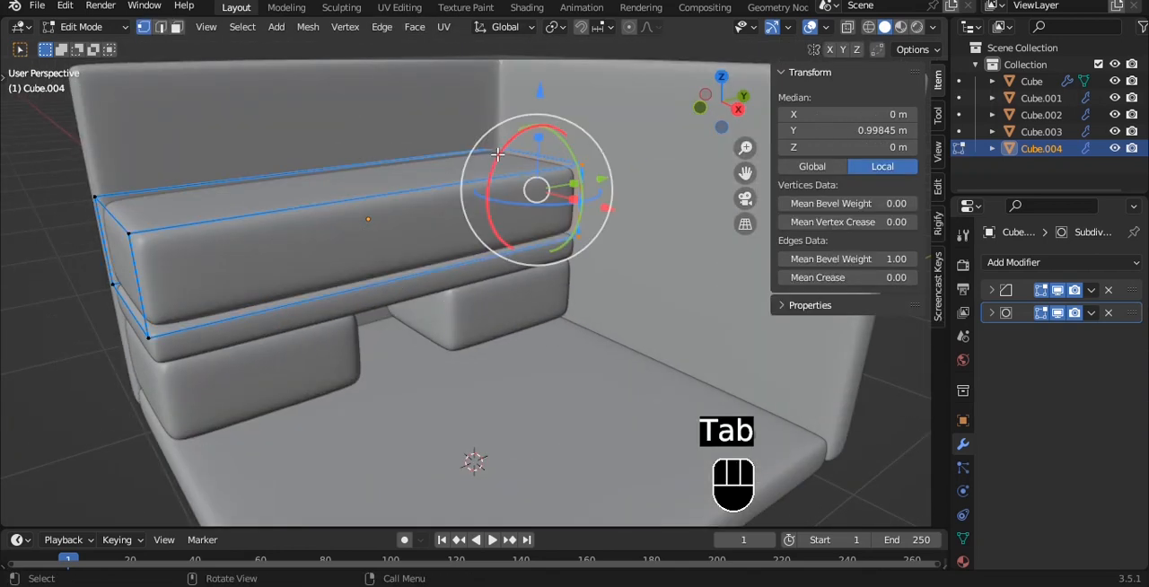
pyautogui.press('3')
pyautogui.click(496, 154)
pyautogui.moveTo(372, 87); pyautogui.dragTo(357, 150)
# - Try extending the thin top slab's end face along Y to a length of about 2.03 m
pyautogui.keyDown('alt'); pyautogui.moveTo(226, 243); pyautogui.dragTo(249, 260); pyautogui.keyUp('alt')
pyautogui.moveTo(253, 258); pyautogui.dragTo(299, 247, button='middle')
pyautogui.press('Tab')
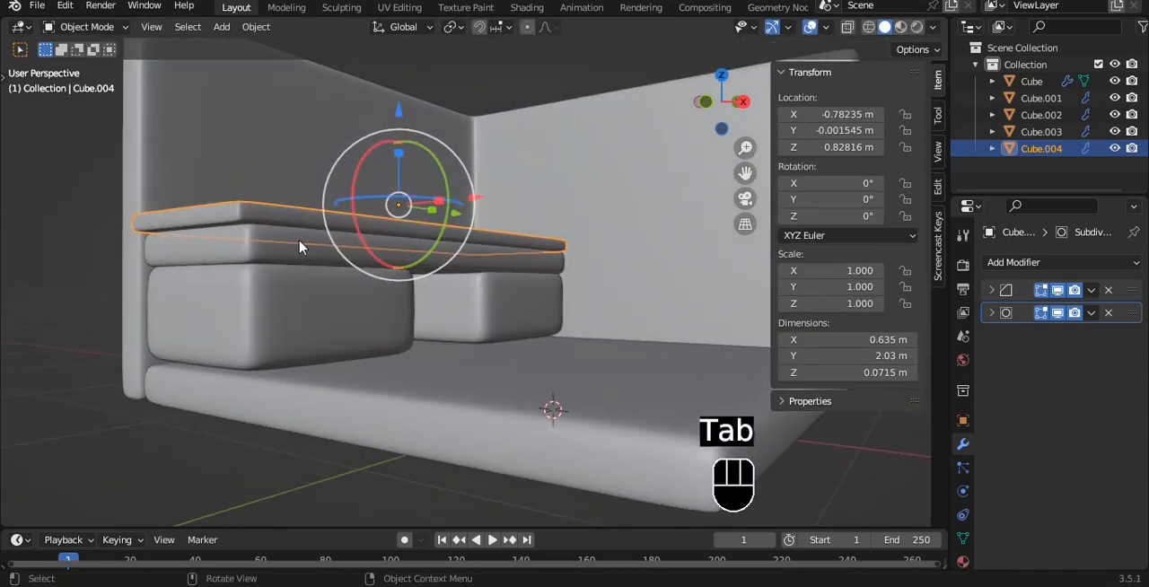
pyautogui.hotkey('ctrl', 's')
pyautogui.hotkey('ctrl', 'z')
pyautogui.hotkey('ctrl', 'z')
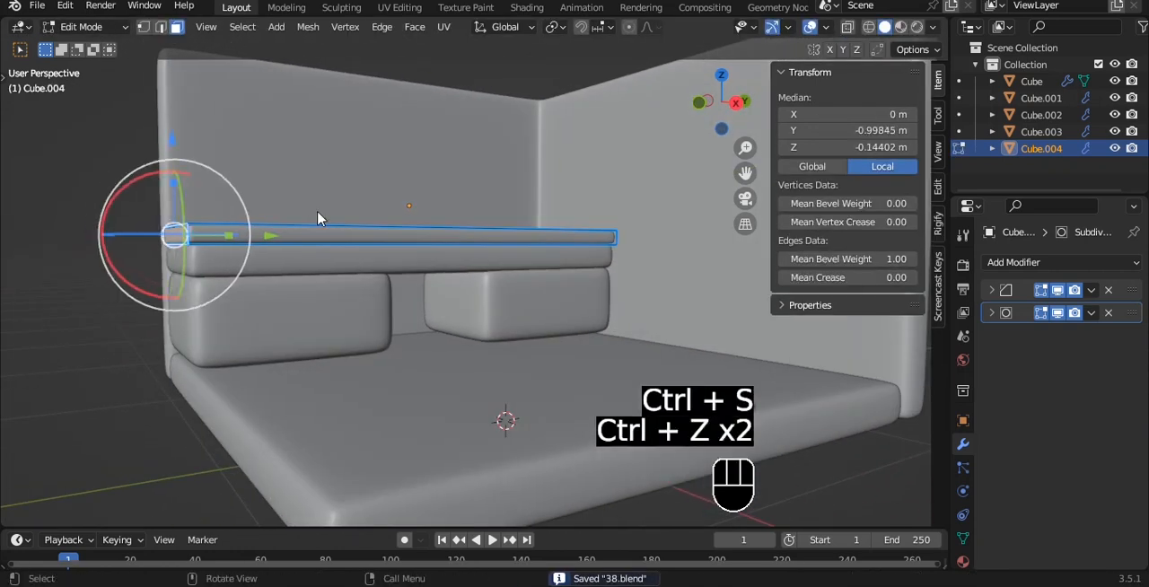
# - Leave mesh editing on the thin top slab and save the file
pyautogui.press('Tab')
pyautogui.hotkey('ctrl', 's')
pyautogui.moveTo(389, 234); pyautogui.dragTo(493, 208, button='middle')
pyautogui.press('`')
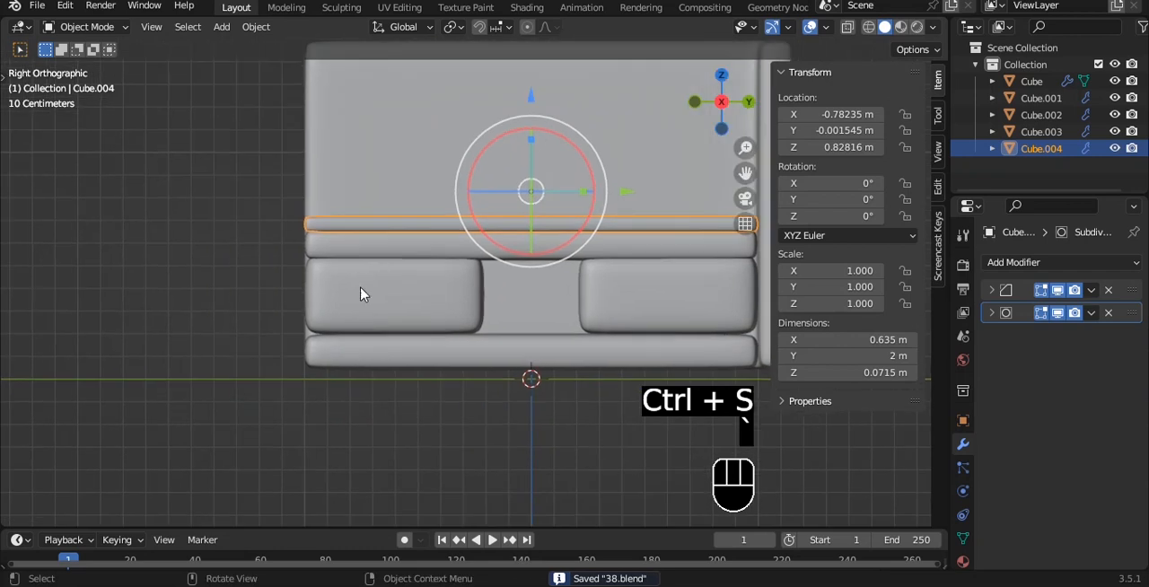
# - Duplicate the mirrored lower block and shift the copy outward along Y to about Y -0.86 m
pyautogui.click(362, 289)
pyautogui.scroll(2, 524, 223)
pyautogui.hotkey('shift', 'd')
pyautogui.press('y')
pyautogui.click(605, 297)
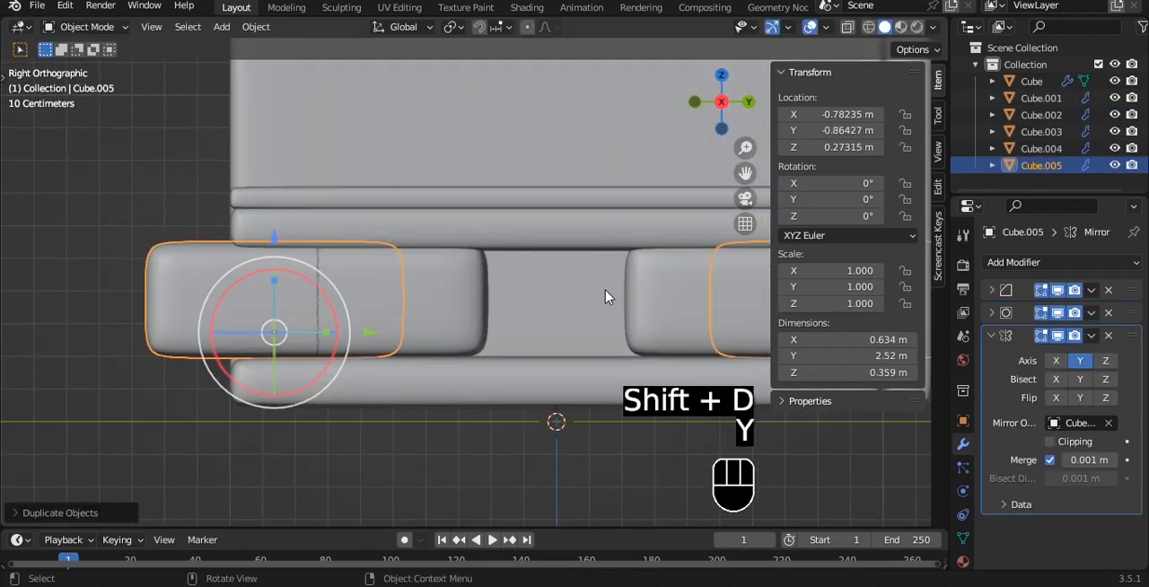
# - Remove the Mirror modifier from the copied lower block and set its origin to its geometry
pyautogui.click(1108, 336)
pyautogui.press('q')
pyautogui.click(523, 263)
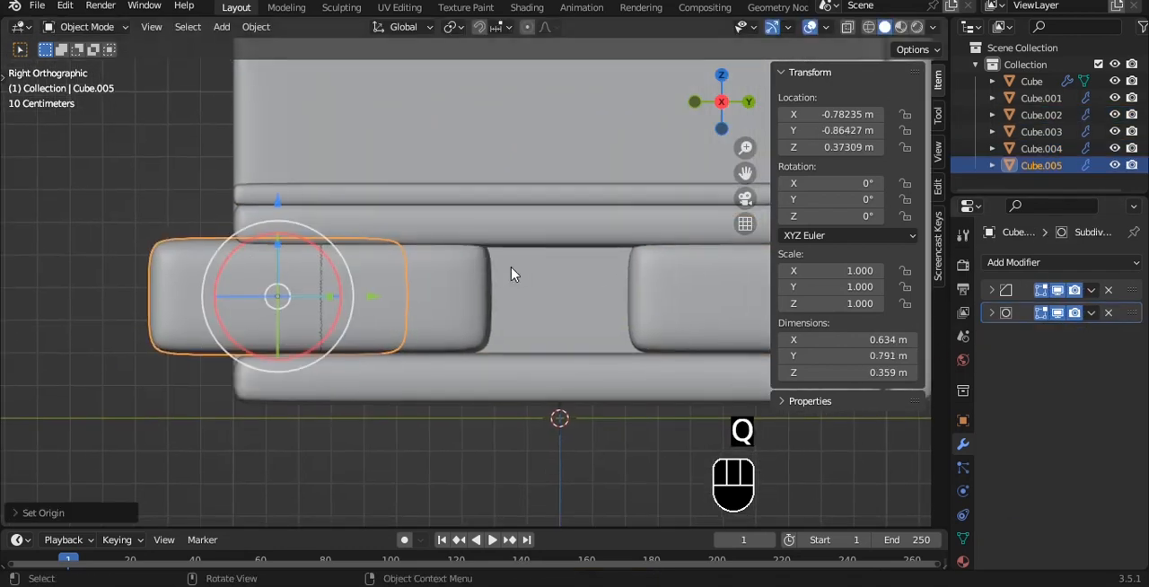
# - Narrow the copied block along Y into a thin panel about 0.04 m thick at the end of the lower block
pyautogui.press('Tab')
pyautogui.hotkey('alt', 'z')
pyautogui.moveTo(489, 297); pyautogui.dragTo(327, 298)
pyautogui.moveTo(95, 197); pyautogui.dragTo(183, 442)
pyautogui.moveTo(242, 297); pyautogui.dragTo(315, 295)
pyautogui.hotkey('alt', 'z')
pyautogui.keyDown('alt'); pyautogui.moveTo(299, 251); pyautogui.dragTo(431, 251); pyautogui.keyUp('alt')
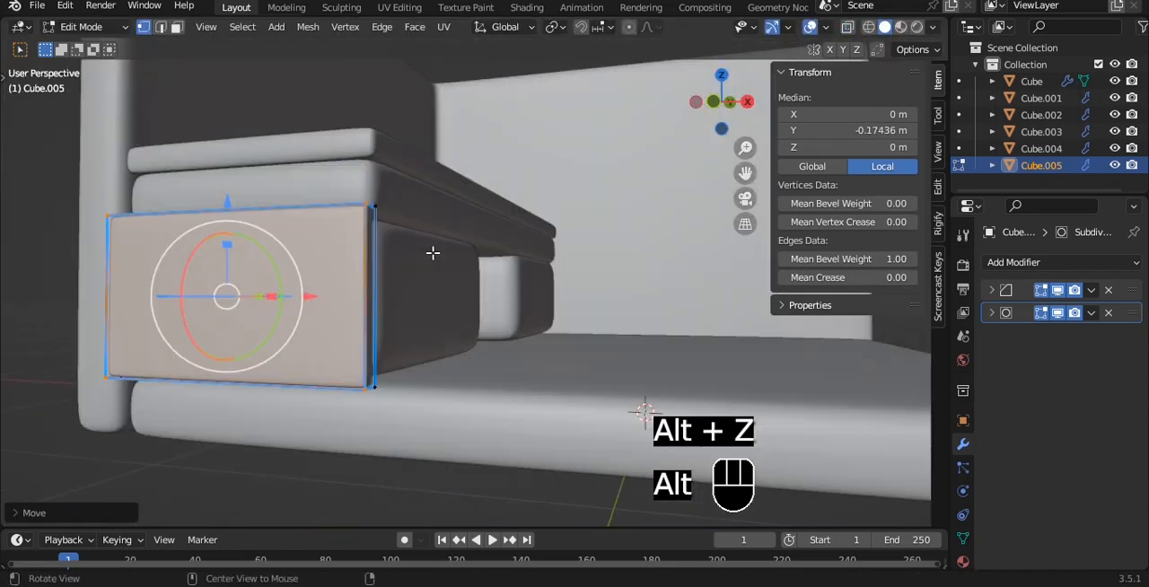
# - Inset the thin panel's outer face by about 0.047 m
pyautogui.press('3')
pyautogui.press('`')
pyautogui.click(263, 254)
pyautogui.press('`')
pyautogui.click(397, 259)
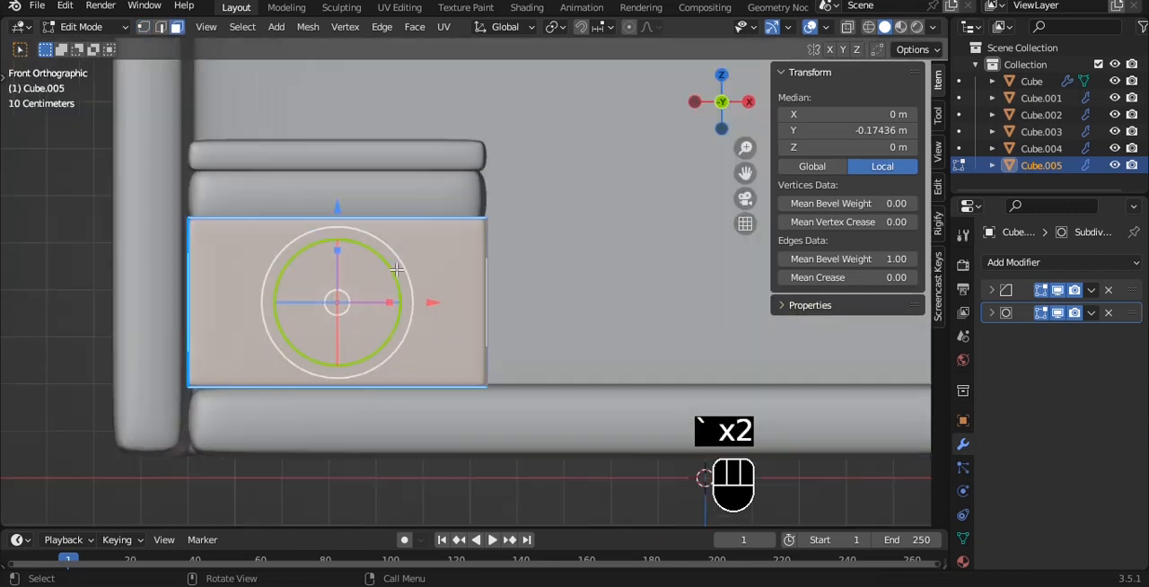
pyautogui.press('i')
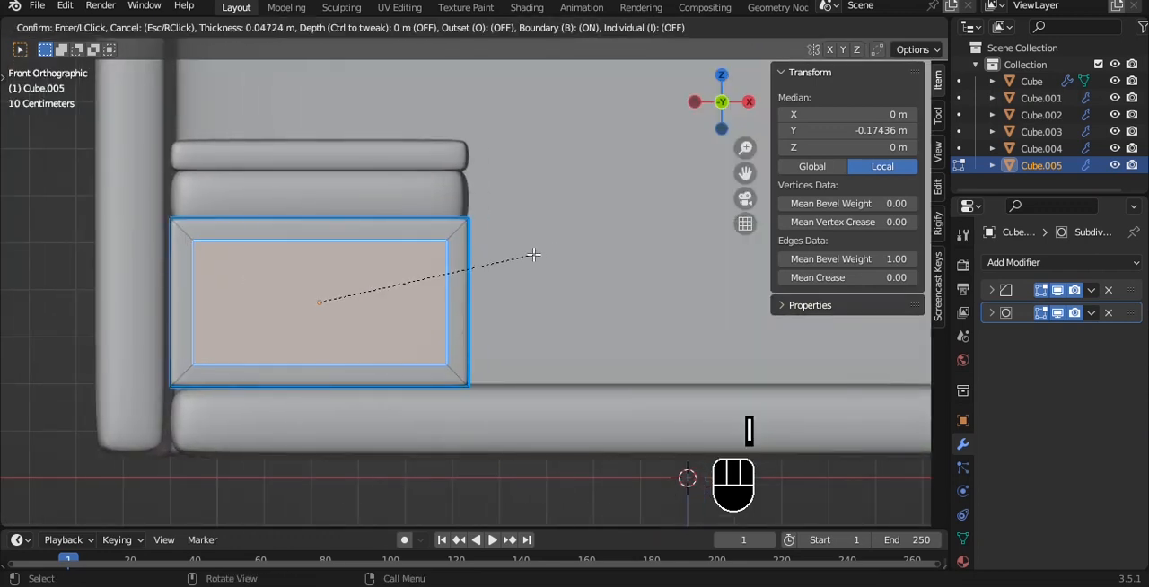
pyautogui.click(533, 255)
# - Extrude the inset face about 0.02 m inward to recess the panel
pyautogui.moveTo(533, 254); pyautogui.dragTo(485, 189, button='middle')
pyautogui.press('e')
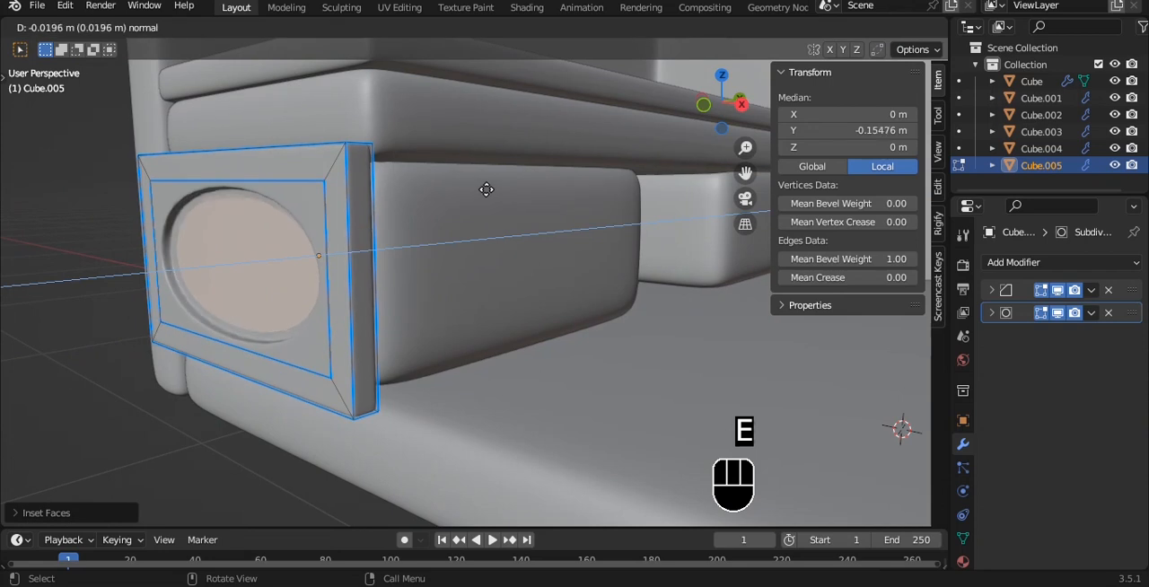
pyautogui.press('a')
pyautogui.press('a')
pyautogui.press('Tab')
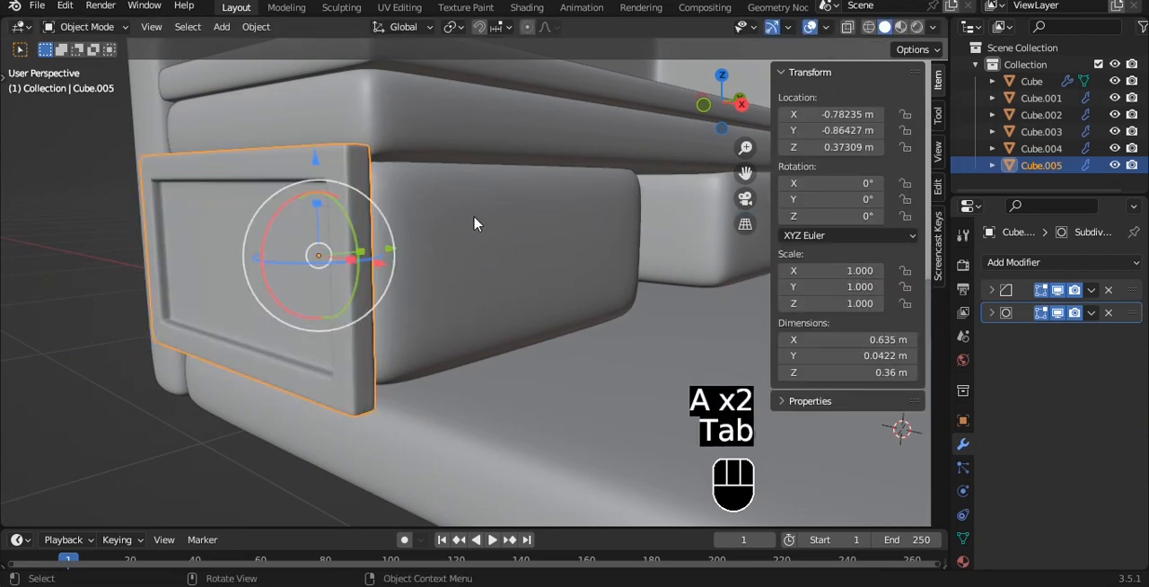
# - Save the file and move the recessed panel's upper vertices along Z to adjust its height
pyautogui.moveTo(476, 224); pyautogui.dragTo(477, 297, button='middle')
pyautogui.press('`')
pyautogui.click(451, 275)
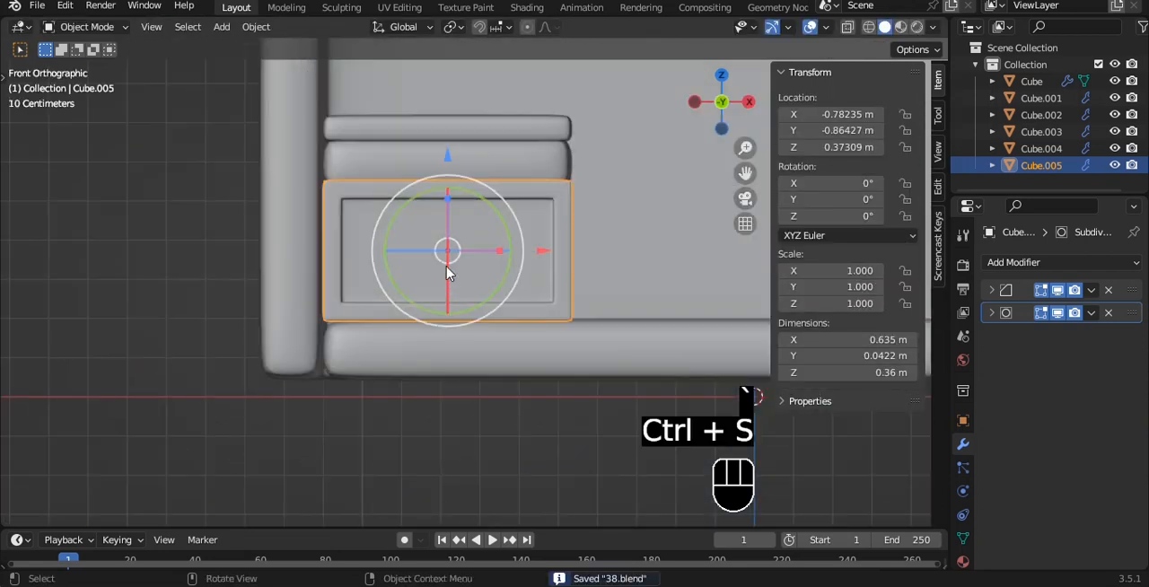
pyautogui.press('Tab')
pyautogui.hotkey('alt', 'z')
pyautogui.moveTo(233, 126); pyautogui.dragTo(527, 263)
pyautogui.moveTo(419, 131); pyautogui.dragTo(419, 65)
pyautogui.press('a')
pyautogui.hotkey('alt', 'z')
pyautogui.press('Tab')
pyautogui.keyDown('alt'); pyautogui.moveTo(620, 177); pyautogui.dragTo(464, 236, button='middle'); pyautogui.keyUp('alt')
# - Delete the recessed panel and save the file
pyautogui.press('a')
pyautogui.scroll(-1, 515, 205)
pyautogui.click(390, 286)
pyautogui.press('Delete')
pyautogui.scroll(-1, 517, 233)
pyautogui.press('`')
pyautogui.click(565, 187)
pyautogui.hotkey('ctrl', 's')
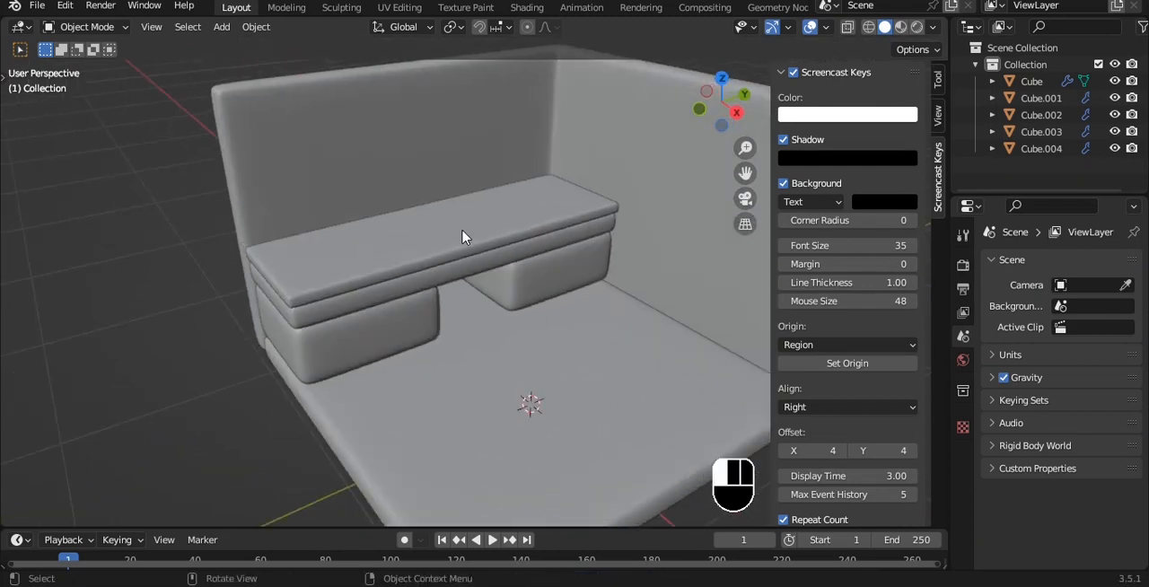
# - Duplicate the thin top slab upward to about Z 1.01 m and rotate the copy 90° about Y
pyautogui.click(464, 236)
pyautogui.hotkey('shift', 'd')
pyautogui.click(443, 72)
pyautogui.write('r')
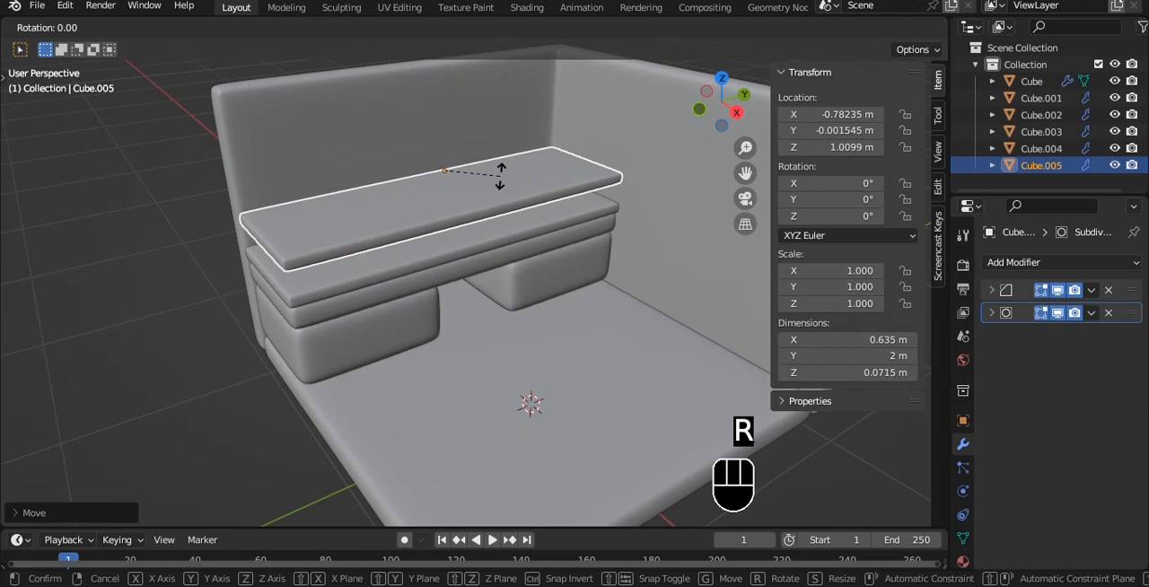
pyautogui.write('0')
pyautogui.click(500, 176)
# - Move the upright slab along X toward the back wall, to about X -0.93 m, and set its origin to its geometry
pyautogui.press('`')
pyautogui.hotkey('ctrl', 's')
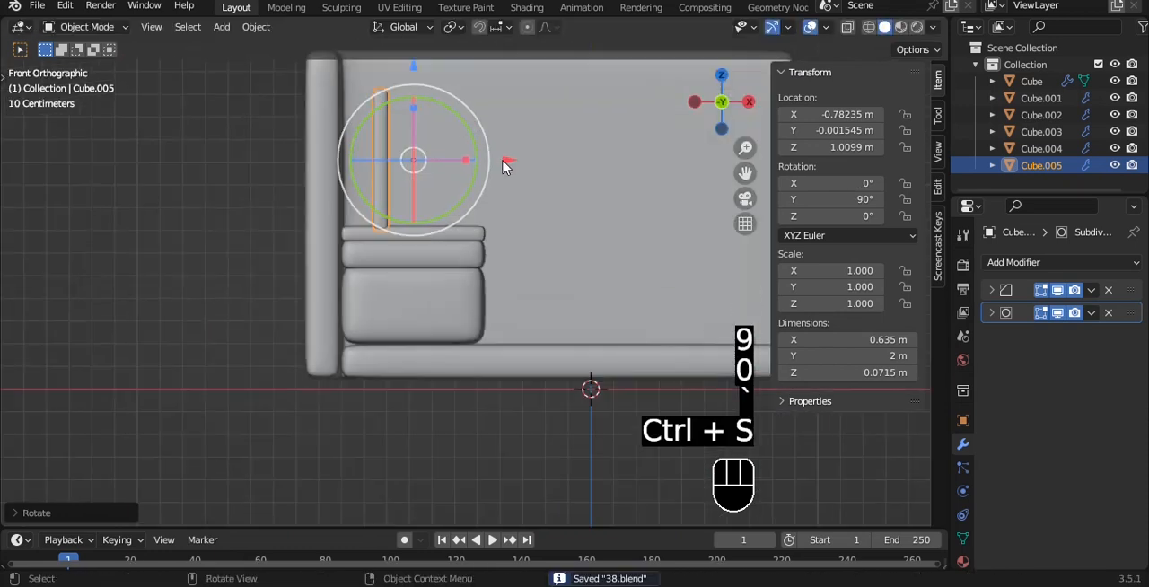
pyautogui.click(503, 166)
pyautogui.press('`')
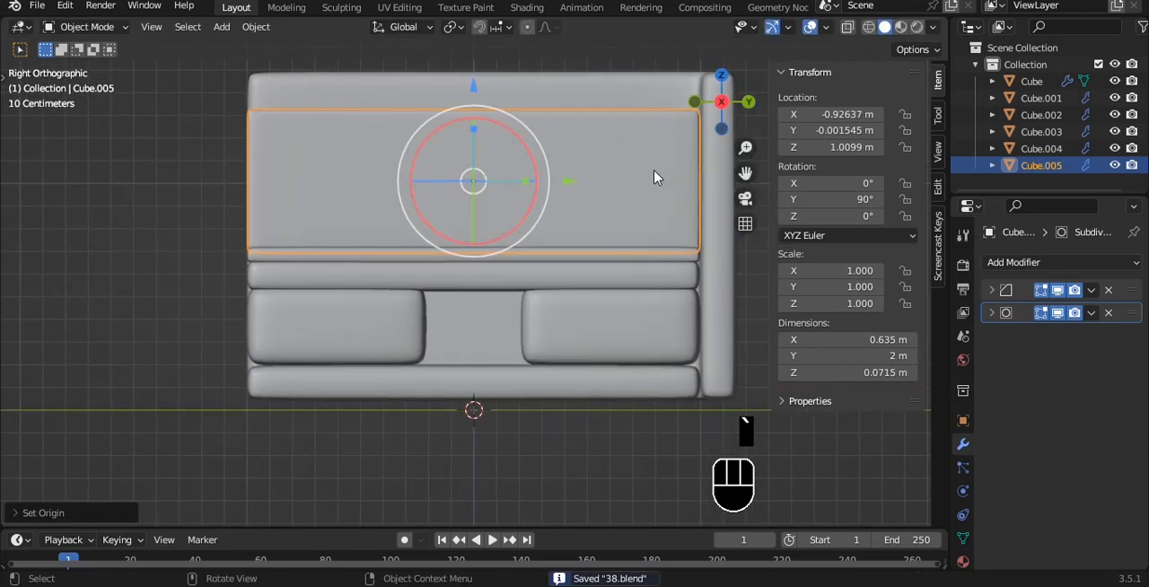
# - Scale the upright slab to about 0.9 m wide and 0.53 m tall, and raise it to about Z 1.09 m
pyautogui.press('s')
pyautogui.press('y')
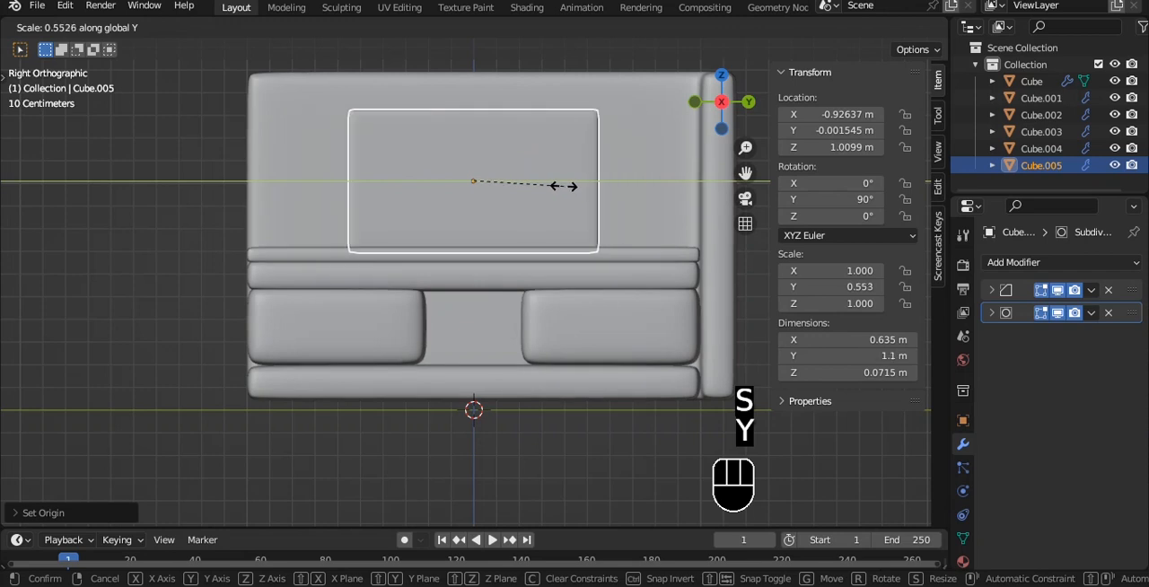
pyautogui.click(564, 186)
pyautogui.press('s')
pyautogui.press('z')
pyautogui.click(574, 181)
pyautogui.press('s')
pyautogui.press('x')
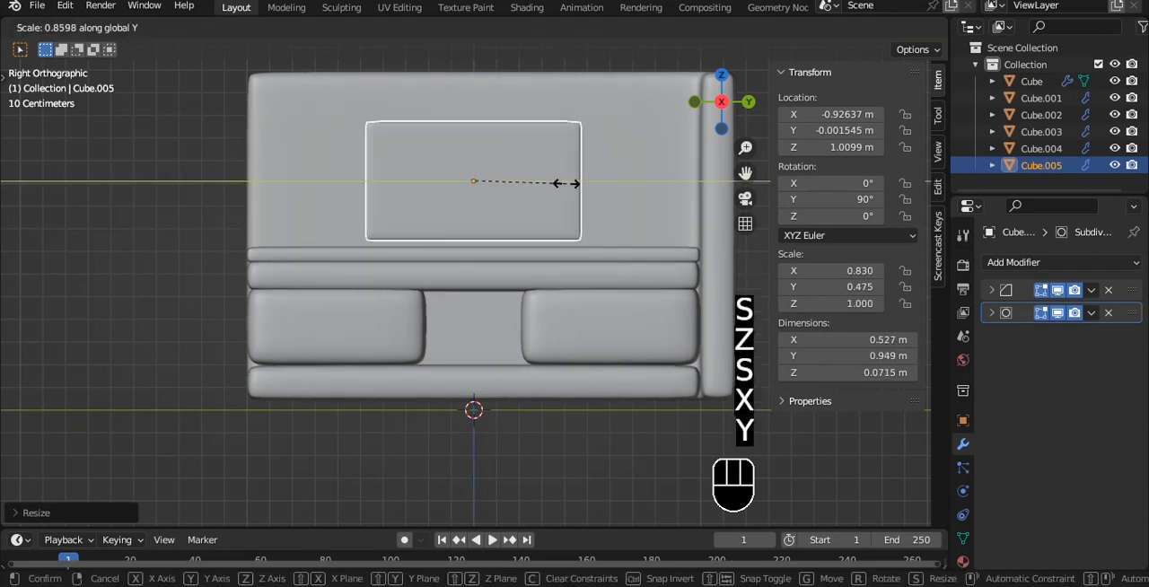
pyautogui.click(561, 180)
pyautogui.moveTo(473, 62); pyautogui.dragTo(473, 62)
pyautogui.scroll(5, 490, 181)
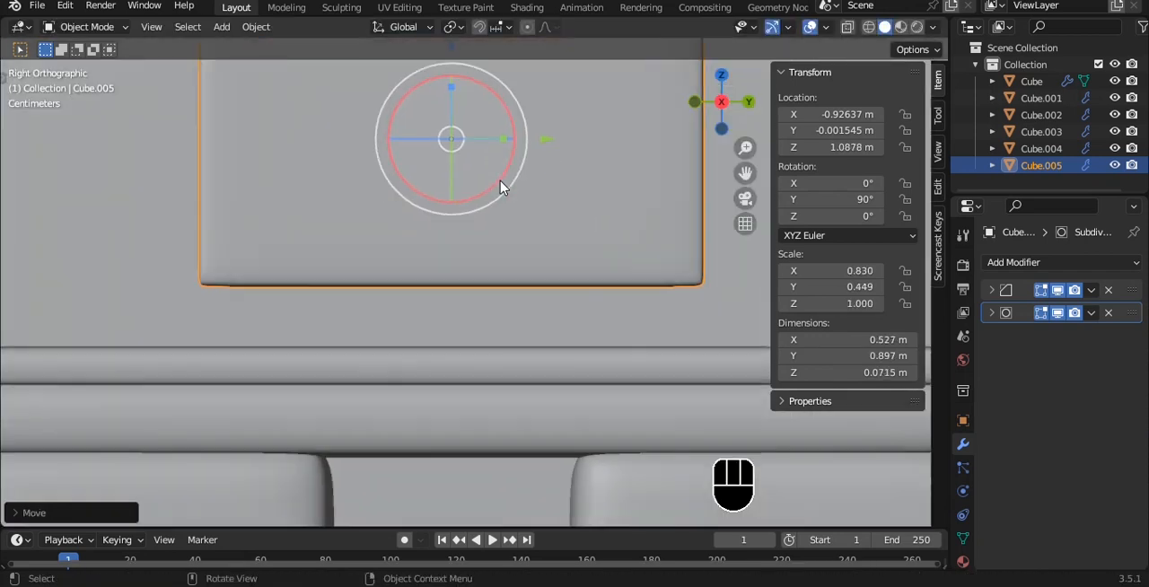
# - Select the upright panel's front face and apply the panel's rotation and scale
pyautogui.press('Tab')
pyautogui.press('3')
pyautogui.scroll(-1, 515, 148)
pyautogui.keyDown('shift'); pyautogui.moveTo(516, 140); pyautogui.dragTo(443, 234, button='middle'); pyautogui.keyUp('shift')
pyautogui.press('i')
pyautogui.press('Tab')
pyautogui.hotkey('ctrl', 'a')
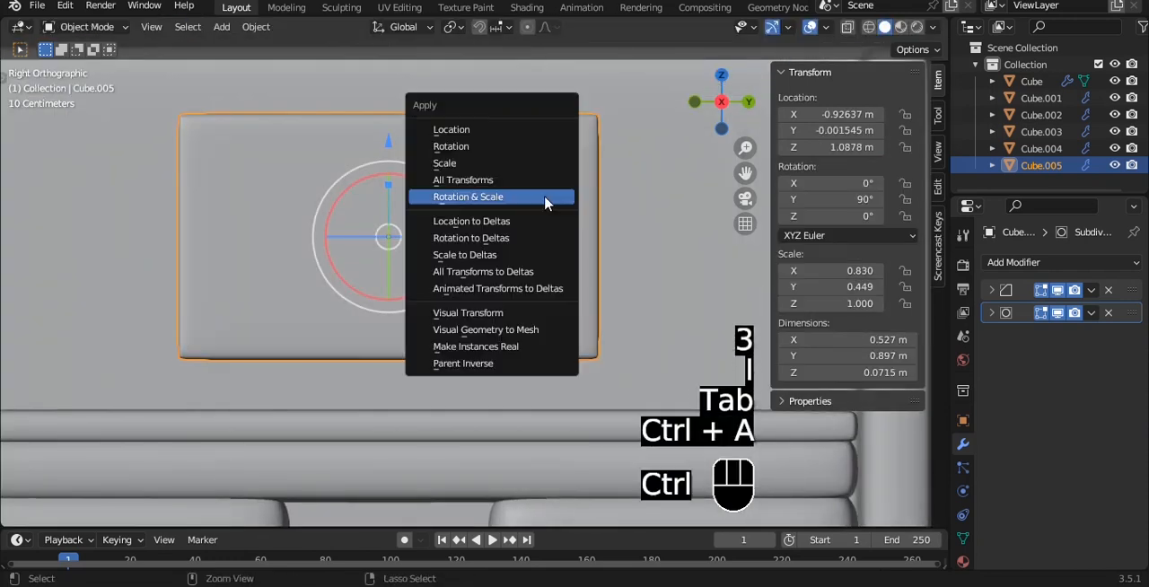
pyautogui.keyDown('ctrl'); pyautogui.click(545, 197); pyautogui.keyUp('ctrl')
# - Try insetting the upright panel's front face with a wide border and extruding the inset face
pyautogui.press('Tab')
pyautogui.press('i')
pyautogui.click(610, 204)
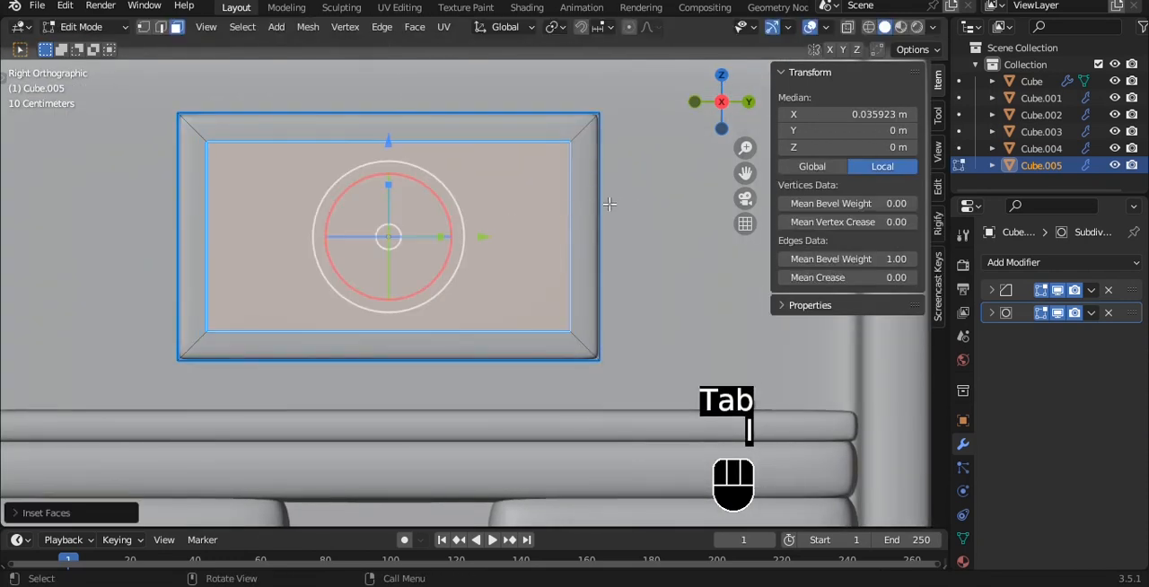
pyautogui.press('n')
pyautogui.moveTo(609, 205); pyautogui.dragTo(564, 236, button='middle')
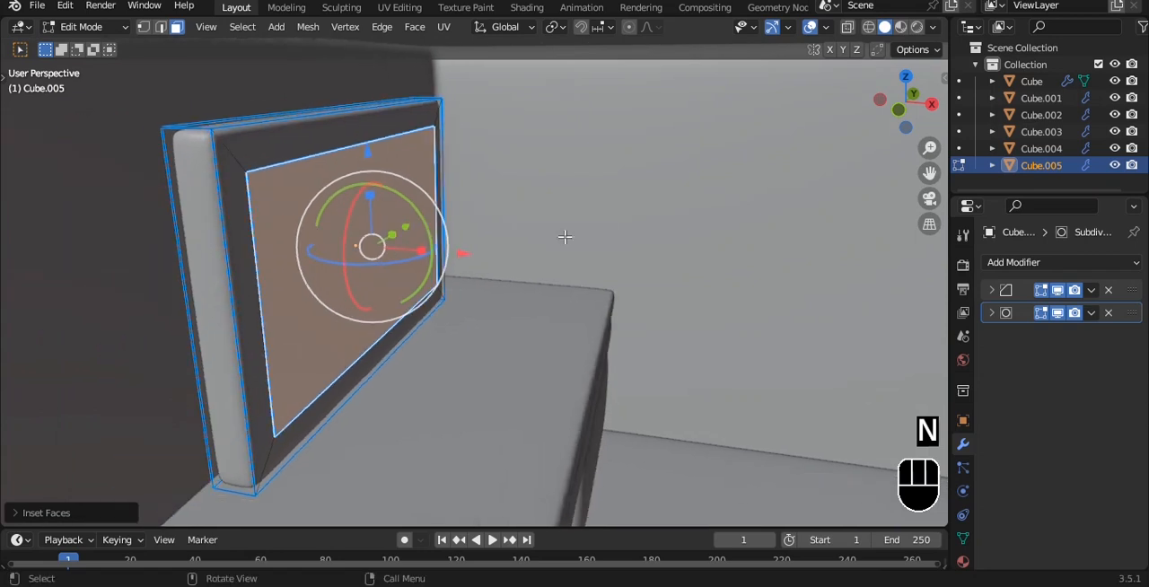
pyautogui.press('e')
pyautogui.click(533, 213)
pyautogui.hotkey('ctrl', 'z')
pyautogui.hotkey('ctrl', 'z')
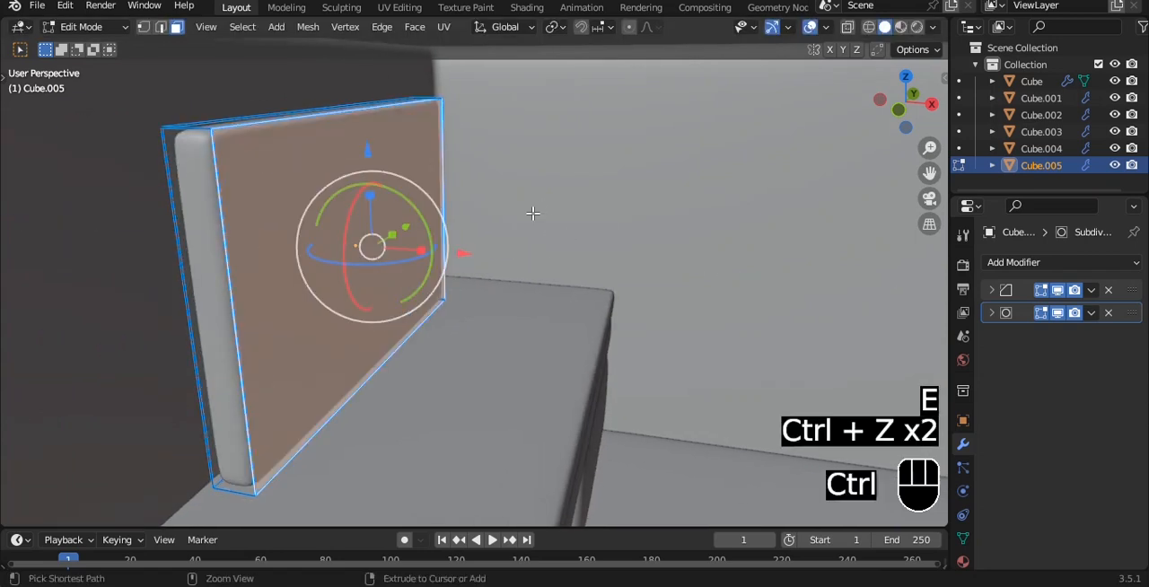
# - Inset the upright panel's front face with a narrow border
pyautogui.press('i')
pyautogui.click(562, 175)
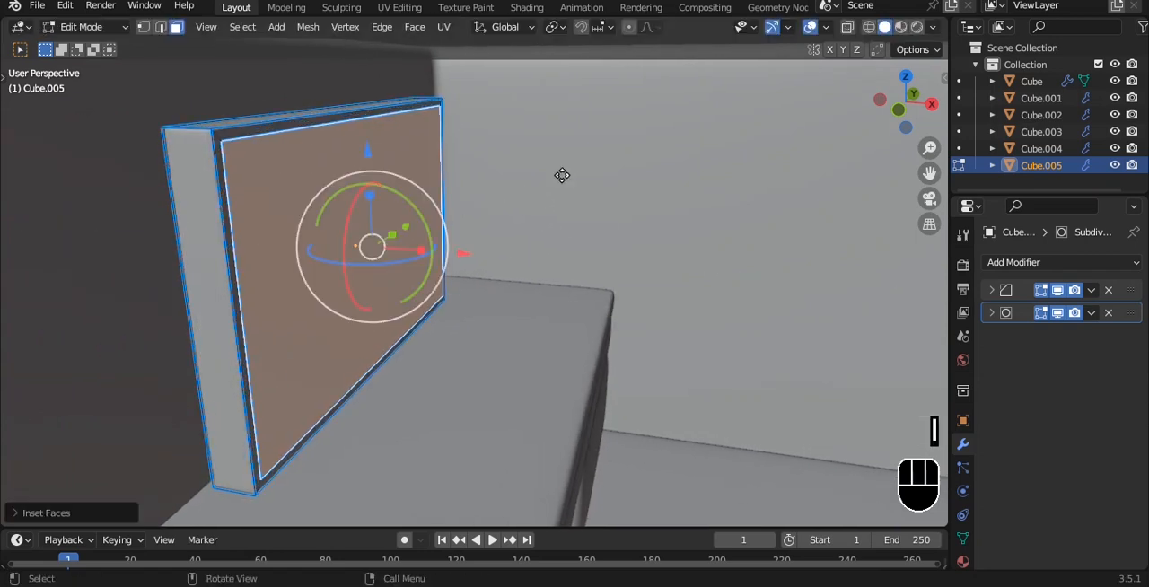
# - Extrude the upright panel's inset front face inward and raise the mean bevel weight of all its edges
pyautogui.press('e')
pyautogui.click(545, 175)
pyautogui.press('a')
pyautogui.press('a')
pyautogui.press('n')
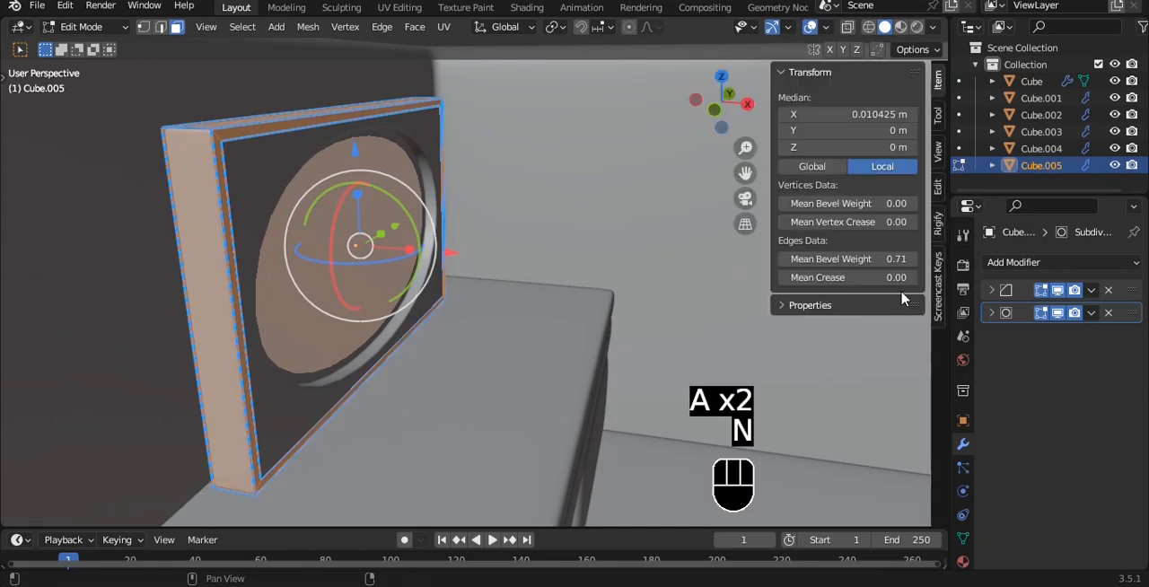
pyautogui.moveTo(869, 259); pyautogui.dragTo(913, 259)
pyautogui.press('Tab')
pyautogui.hotkey('alt', 'z')
pyautogui.keyDown('alt'); pyautogui.moveTo(556, 232); pyautogui.dragTo(482, 231); pyautogui.keyUp('alt')
pyautogui.hotkey('alt', 'z')
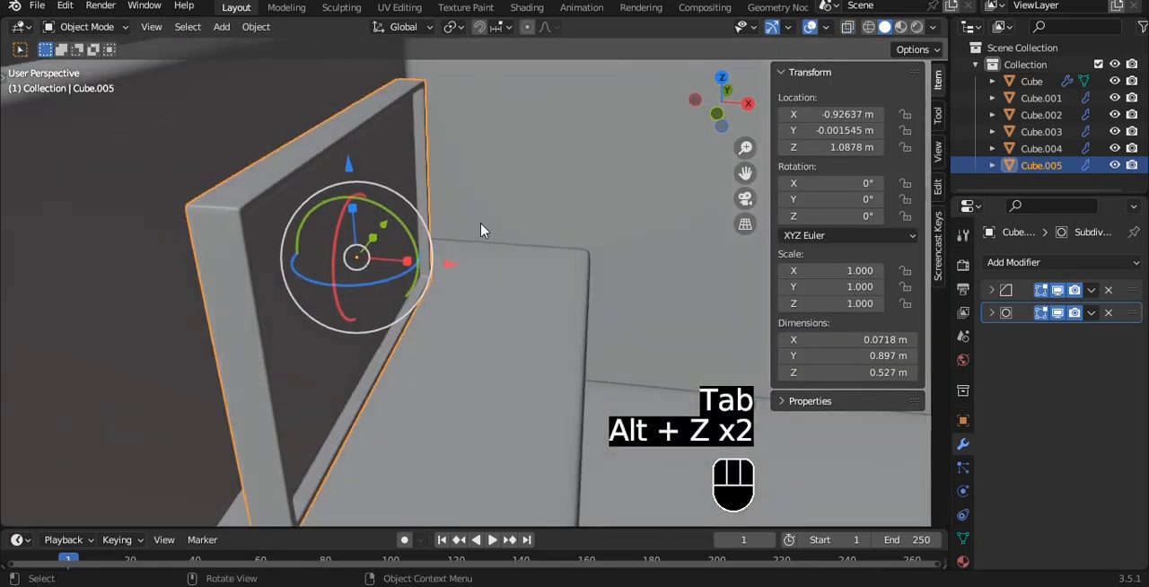
# - Thin the upright panel along X to a scale of about 0.33, about 0.024 m thick
pyautogui.press('s')
pyautogui.press('x')
pyautogui.click(436, 266)
# - Duplicate the desk's top slab, raise the copy above it, and flatten it along Z to a scale of about 0.36
pyautogui.press('`')
pyautogui.click(398, 186)
pyautogui.keyDown('ctrl'); pyautogui.moveTo(398, 186); pyautogui.dragTo(459, 233, button='middle'); pyautogui.keyUp('ctrl')
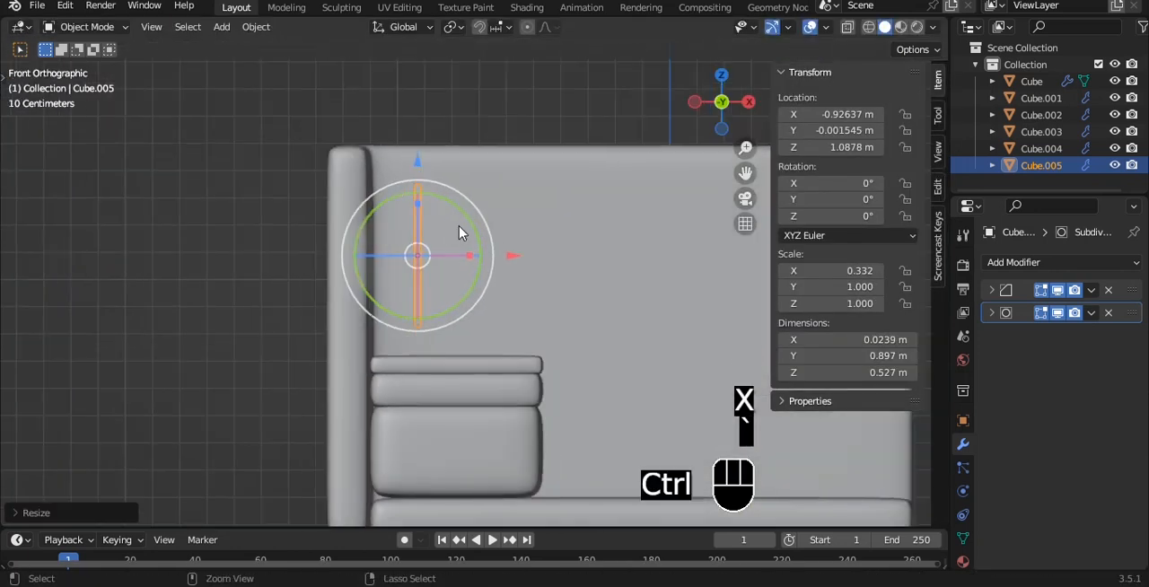
pyautogui.click(502, 362)
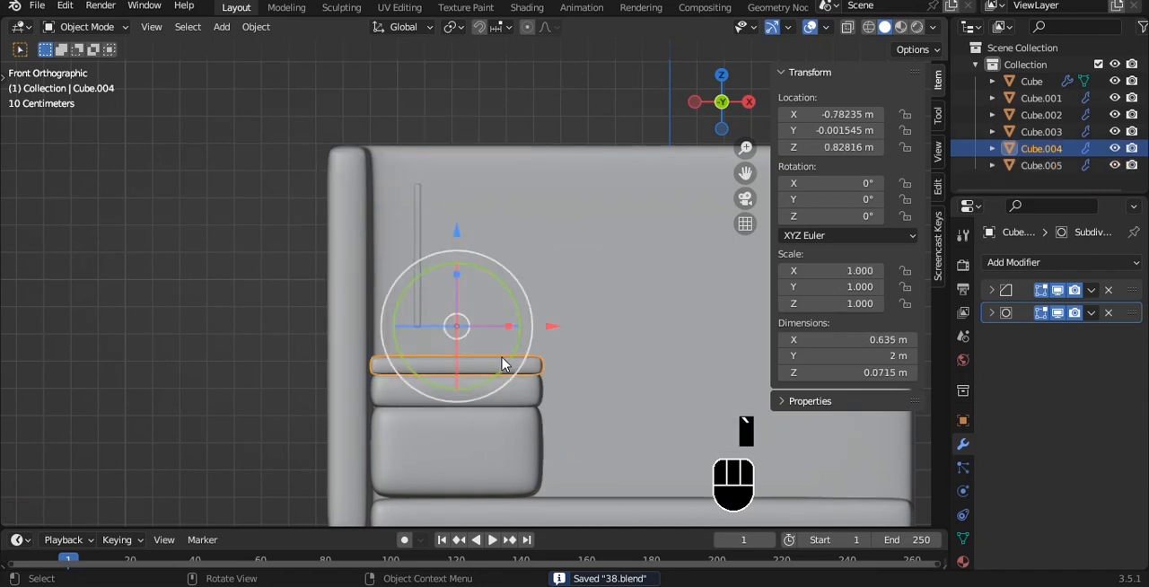
pyautogui.hotkey('shift', 'd')
pyautogui.press('q')
pyautogui.moveTo(456, 270); pyautogui.dragTo(456, 235)
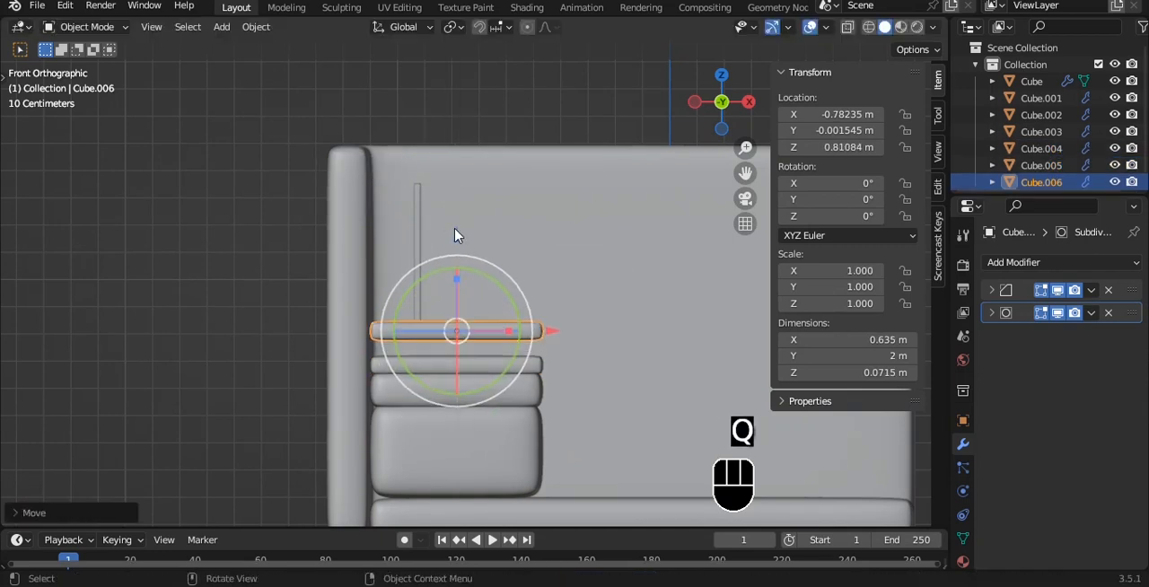
pyautogui.press('s')
pyautogui.press('z')
pyautogui.click(486, 286)
# - Shrink the flattened copy into a small base plate, scaling it to 0.1 along Y and about 0.36 along X
pyautogui.press('`')
pyautogui.press('s')
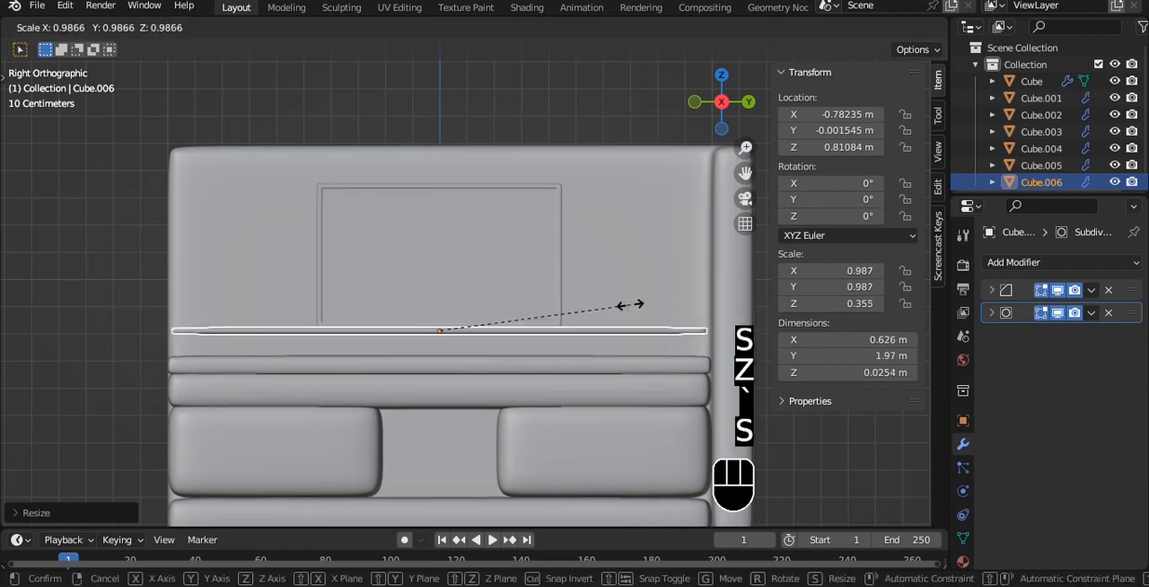
pyautogui.press('y')
pyautogui.keyDown('alt'); pyautogui.moveTo(460, 316); pyautogui.dragTo(592, 354, button='middle'); pyautogui.keyUp('alt')
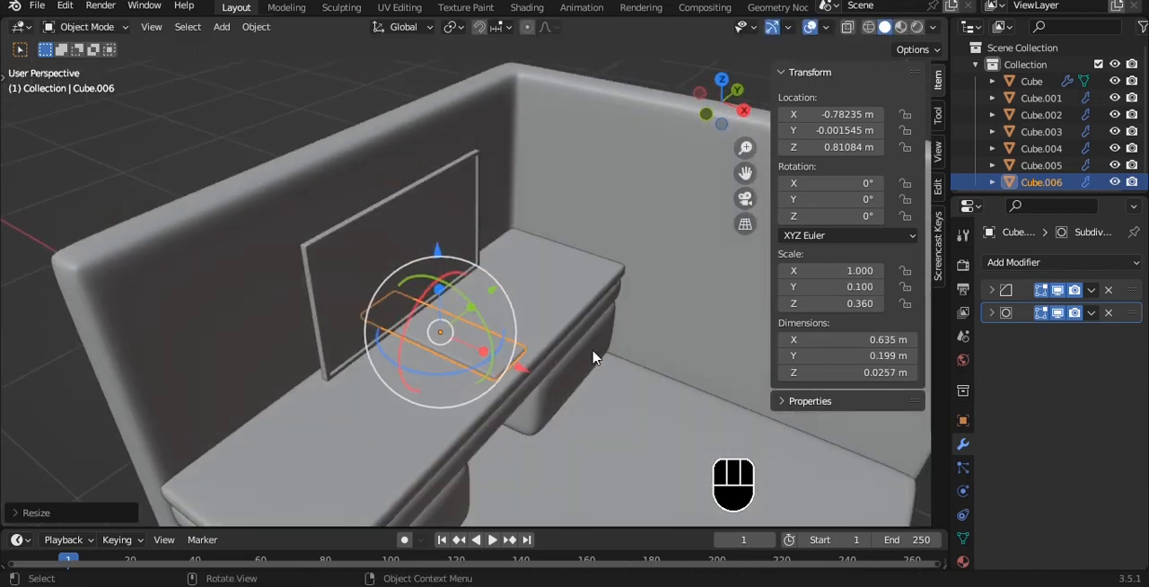
pyautogui.press('x')
pyautogui.click(485, 342)
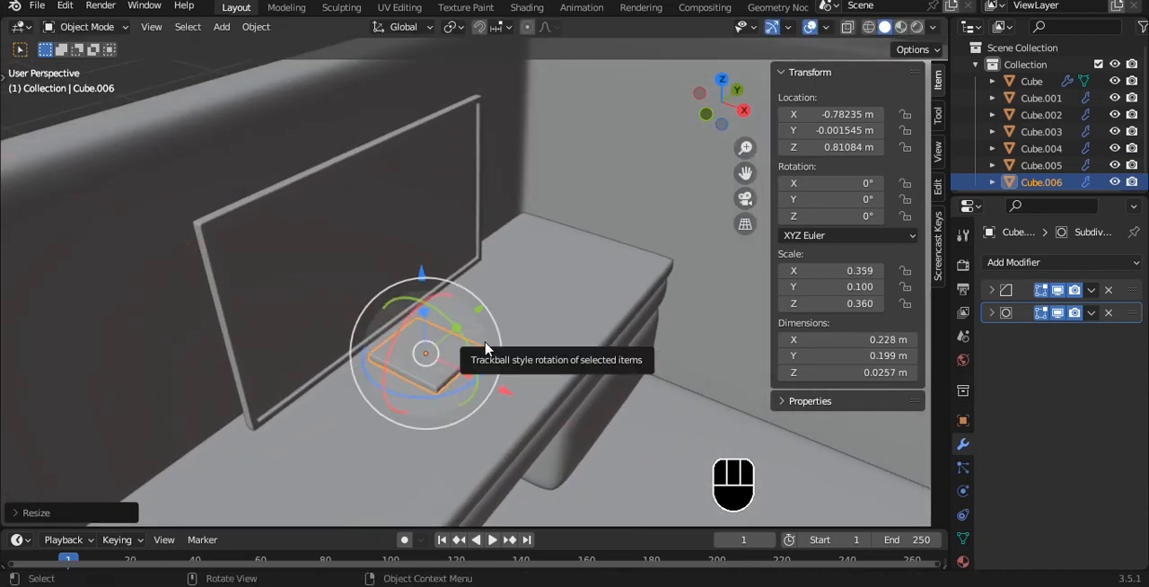
# - Shift the small base plate along X toward the upright panel so it sits beneath it
pyautogui.press('`')
pyautogui.hotkey('ctrl', 'z')
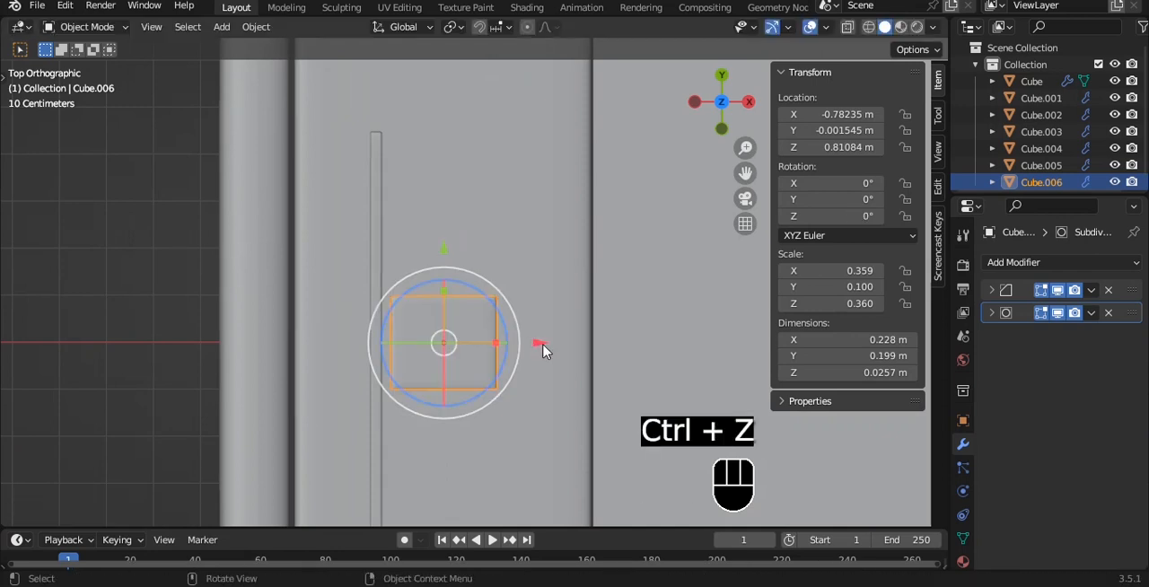
pyautogui.moveTo(538, 341); pyautogui.dragTo(522, 340)
# - Lower the panel and its base plate together onto the desk, with the panel at about Z 1.009 m, and save the file
pyautogui.hotkey('alt', 'a')
pyautogui.moveTo(490, 316); pyautogui.dragTo(416, 172, button='middle')
pyautogui.keyDown('shift'); pyautogui.click(407, 301); pyautogui.keyUp('shift')
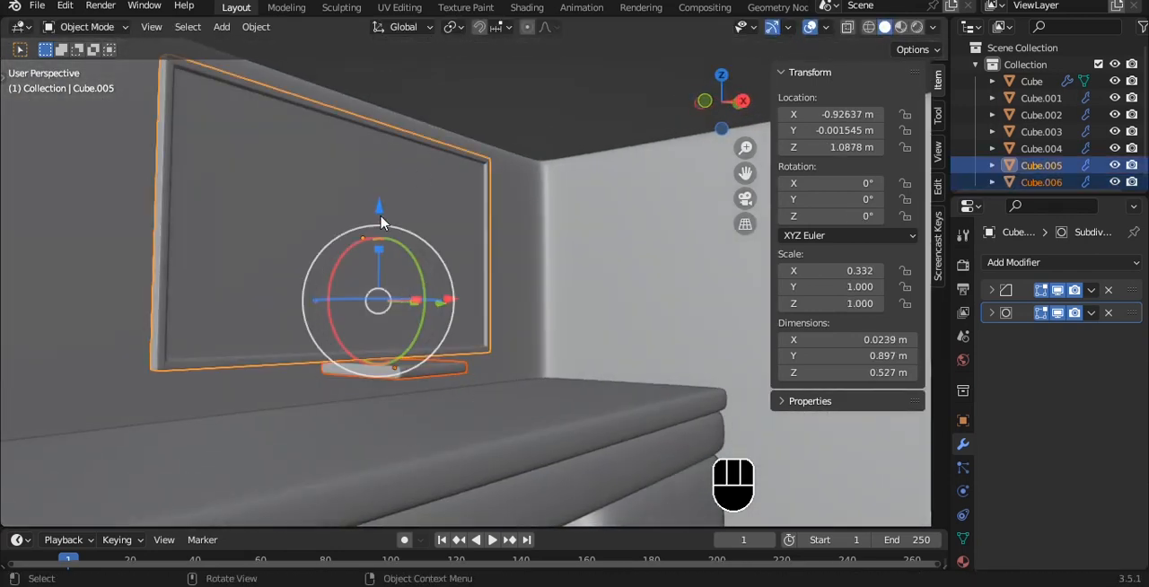
pyautogui.moveTo(381, 215); pyautogui.dragTo(381, 254)
pyautogui.press('`')
pyautogui.click(492, 289)
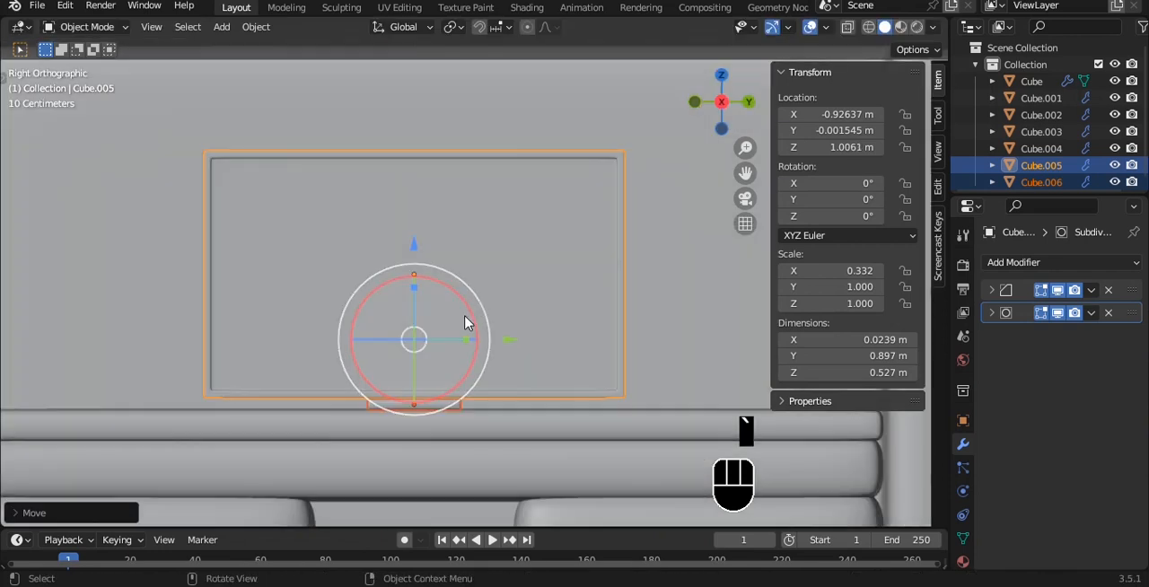
pyautogui.moveTo(316, 152); pyautogui.dragTo(316, 147)
pyautogui.scroll(-9, 335, 186)
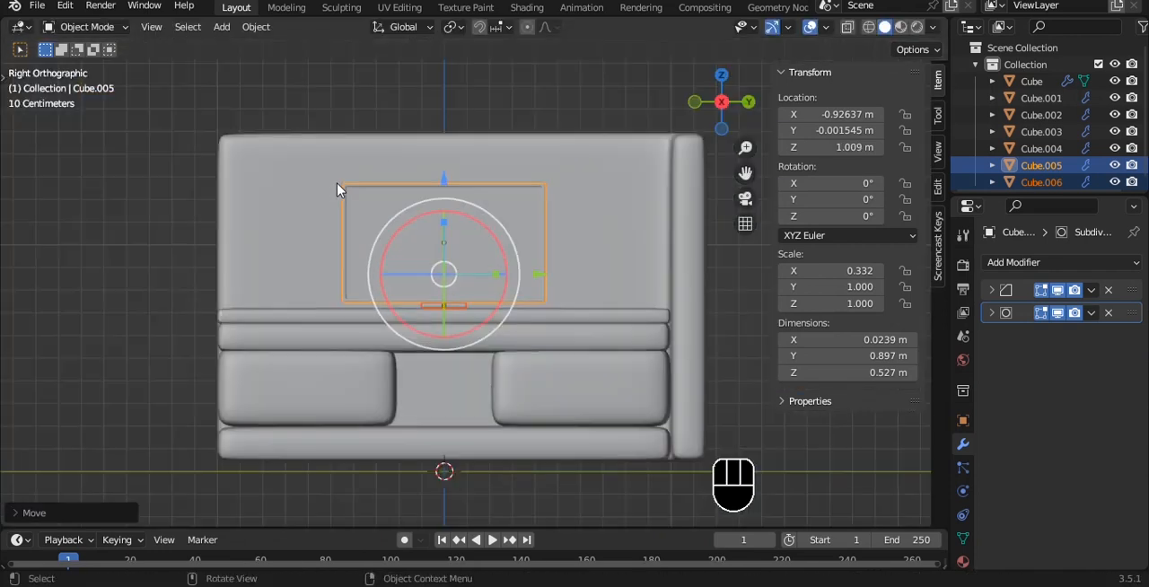
pyautogui.moveTo(339, 188); pyautogui.dragTo(431, 257, button='middle')
pyautogui.hotkey('alt', 'a')
pyautogui.hotkey('ctrl', 's')
# - Raise the upright panel's top vertices until the panel is about 0.61 m tall, and save the file
pyautogui.moveTo(357, 277); pyautogui.dragTo(343, 243, button='middle')
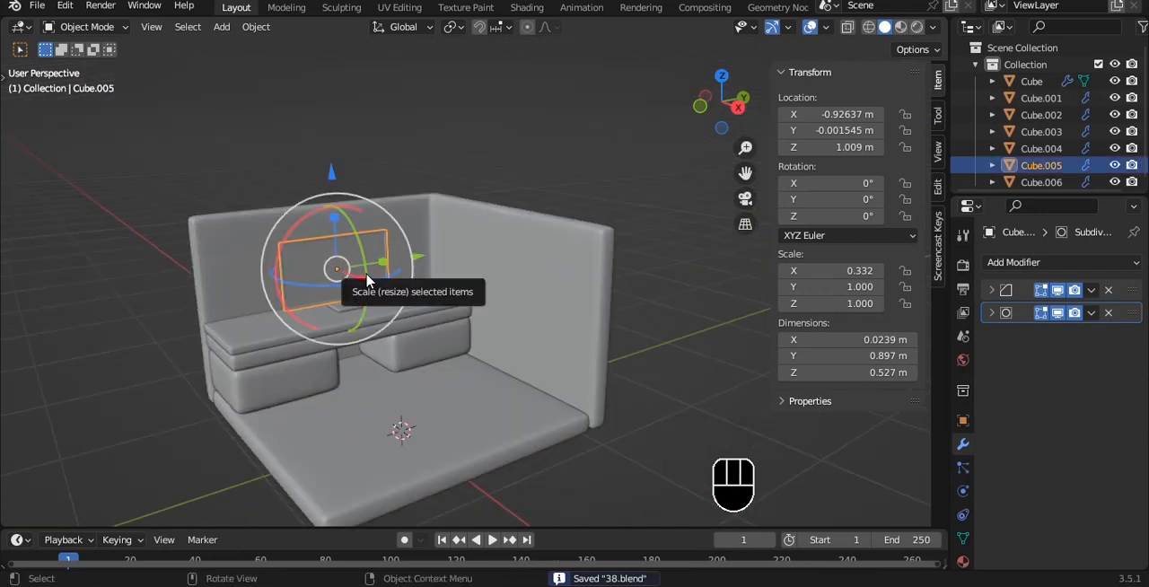
pyautogui.press('Tab')
pyautogui.hotkey('alt', 'z')
pyautogui.press('1')
pyautogui.moveTo(329, 137); pyautogui.dragTo(330, 117)
pyautogui.press('Tab')
pyautogui.keyDown('alt'); pyautogui.moveTo(417, 117); pyautogui.dragTo(449, 149); pyautogui.keyUp('alt')
pyautogui.scroll(3, 367, 153)
pyautogui.hotkey('ctrl', 's')
pyautogui.scroll(1, 371, 160)
pyautogui.hotkey('alt', 'z')
pyautogui.scroll(-3, 450, 149)
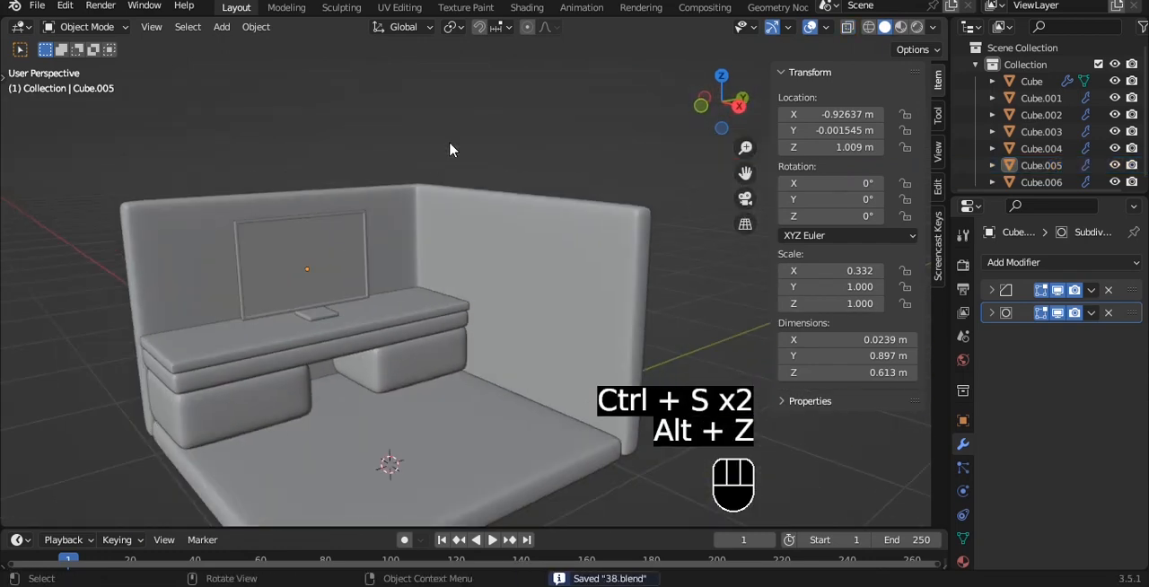
# - Add a cube with a level 3 subdivision surface and apply Shade Auto Smooth to it
pyautogui.hotkey('shift', 'a')
pyautogui.moveTo(464, 146)
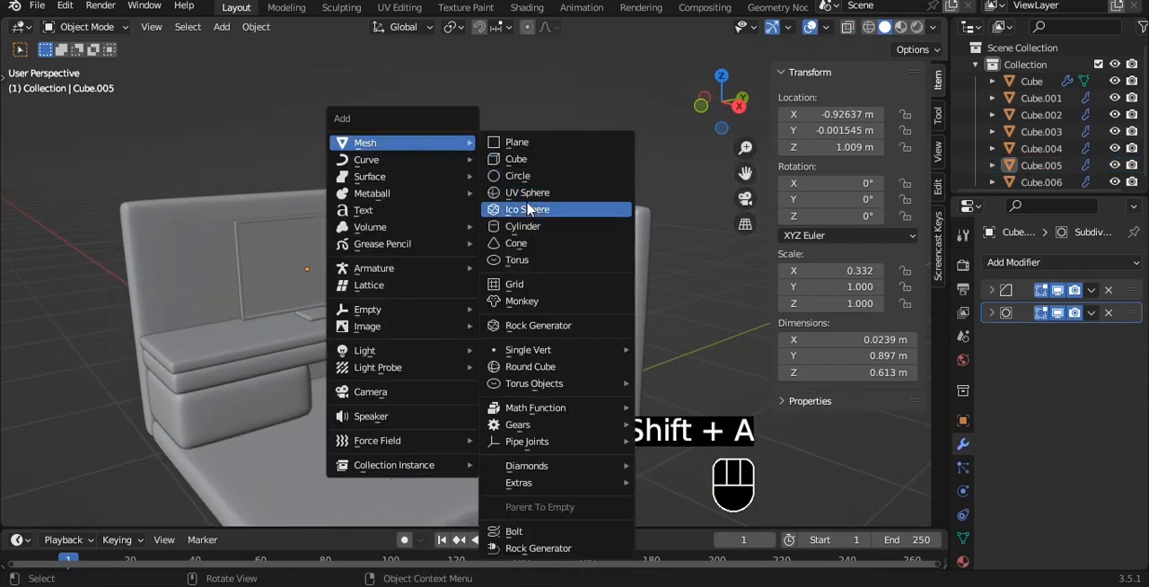
pyautogui.click(527, 169)
pyautogui.keyDown('alt'); pyautogui.moveTo(527, 171); pyautogui.dragTo(673, 301); pyautogui.keyUp('alt')
pyautogui.hotkey('ctrl', '3')
pyautogui.press('`')
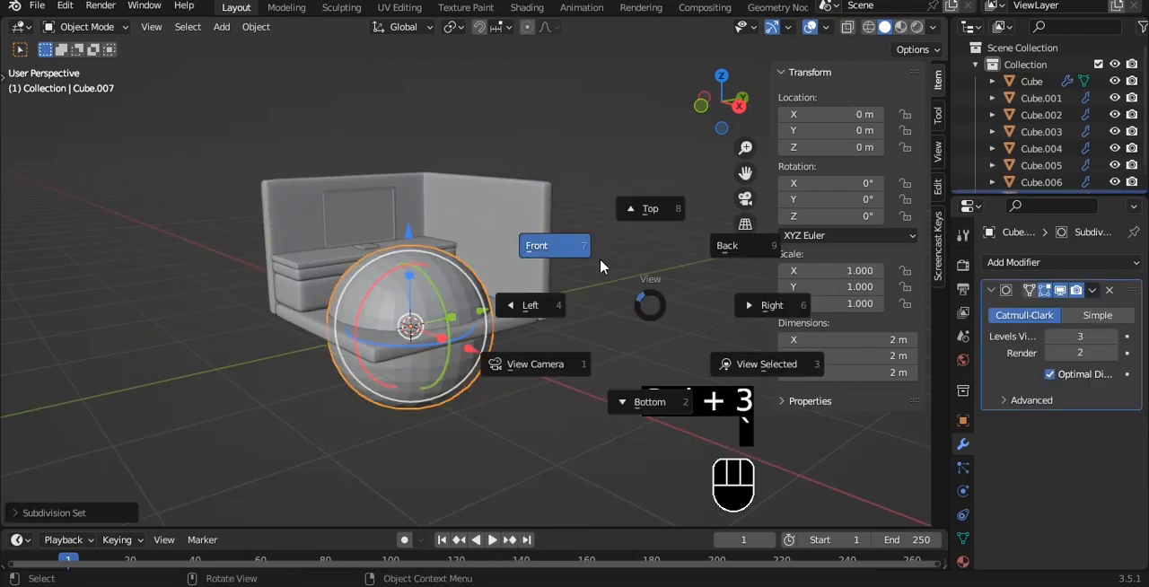
pyautogui.click(599, 258)
pyautogui.rightClick(599, 260)
pyautogui.click(599, 263)
# - Raise the subdivided cube to about Z 0.92 m and scale it down to about 0.33
pyautogui.moveTo(464, 236); pyautogui.dragTo(464, 114)
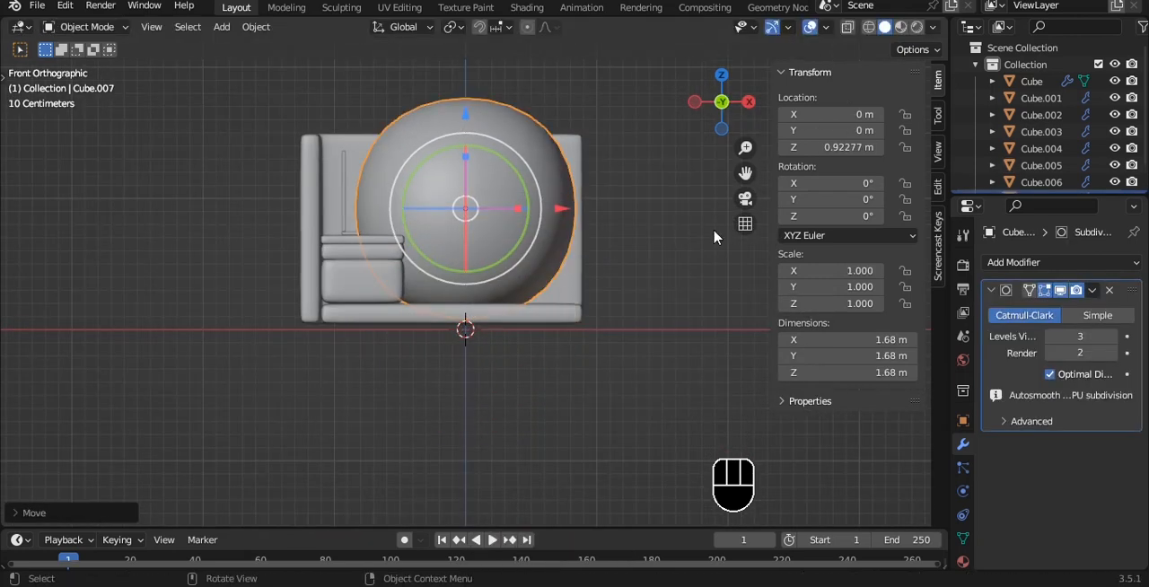
pyautogui.press('s')
pyautogui.click(545, 216)
# - Add a centred horizontal loop cut around the subdivided cube
pyautogui.scroll(7, 505, 193)
pyautogui.press('Tab')
pyautogui.hotkey('ctrl', 'r')
pyautogui.click(515, 287)
pyautogui.rightClick(515, 286)
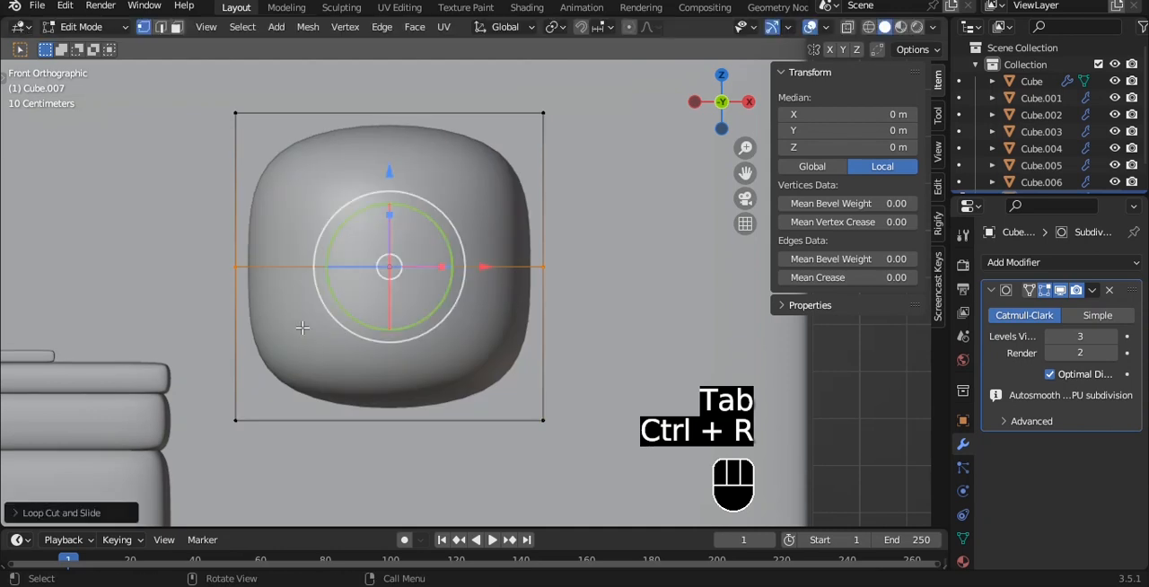
# - Raise the cube's top vertices to about local Z 1.43 m and narrow them into a tapered top
pyautogui.hotkey('alt', 'z')
pyautogui.keyDown('alt'); pyautogui.keyDown('shift'); pyautogui.moveTo(305, 238); pyautogui.dragTo(280, 348); pyautogui.keyUp('shift'); pyautogui.keyUp('alt')
pyautogui.moveTo(156, 141); pyautogui.dragTo(609, 224)
pyautogui.scroll(-3, 608, 223)
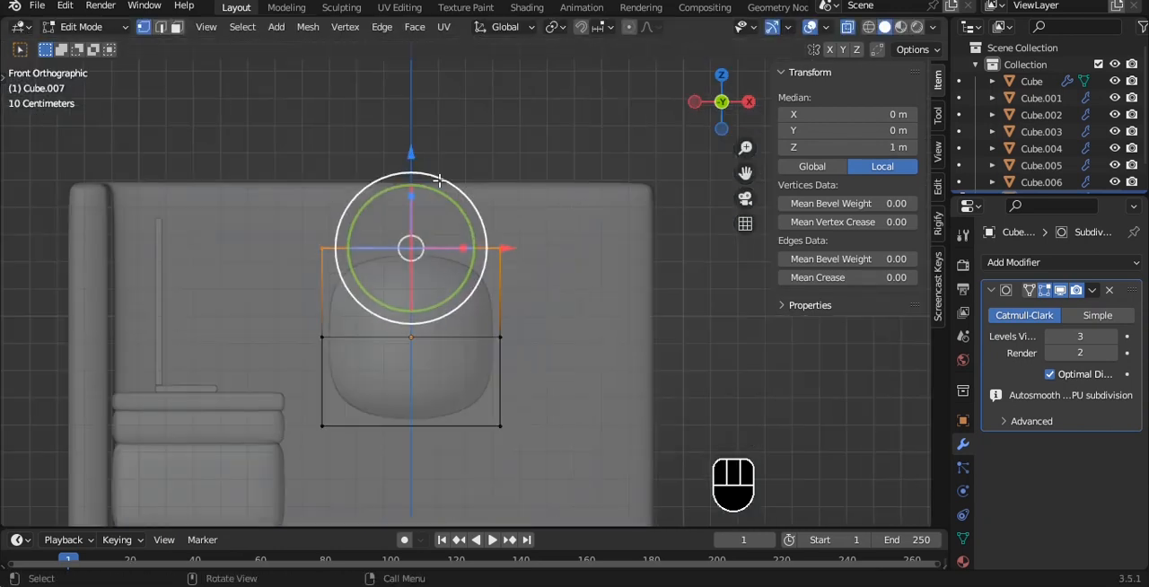
pyautogui.press('s')
pyautogui.click(388, 312)
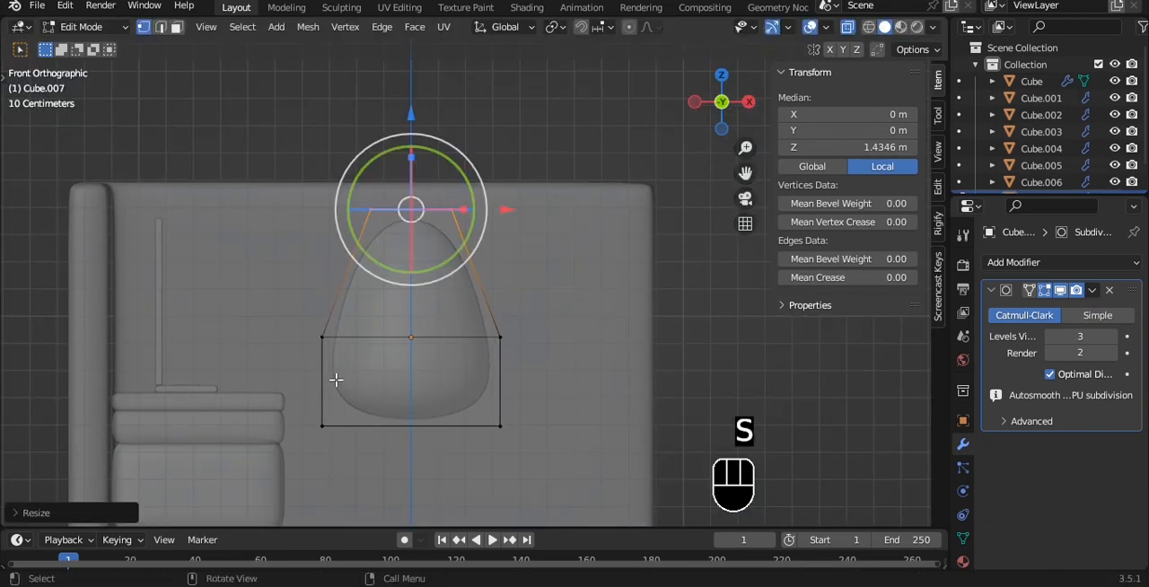
# - Narrow the cube's bottom vertices to taper the vase's base
pyautogui.moveTo(313, 310); pyautogui.dragTo(319, 316)
pyautogui.moveTo(296, 381); pyautogui.dragTo(718, 458)
pyautogui.press('s')
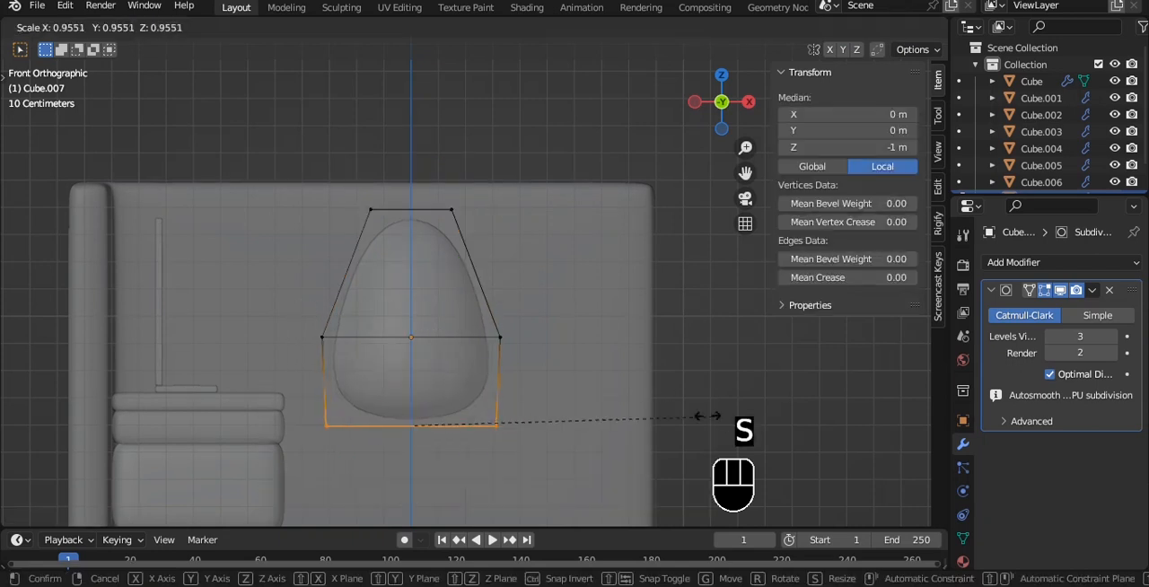
pyautogui.click(631, 407)
# - Lower the vase's top vertices toward the middle loop and widen them slightly
pyautogui.click(235, 243)
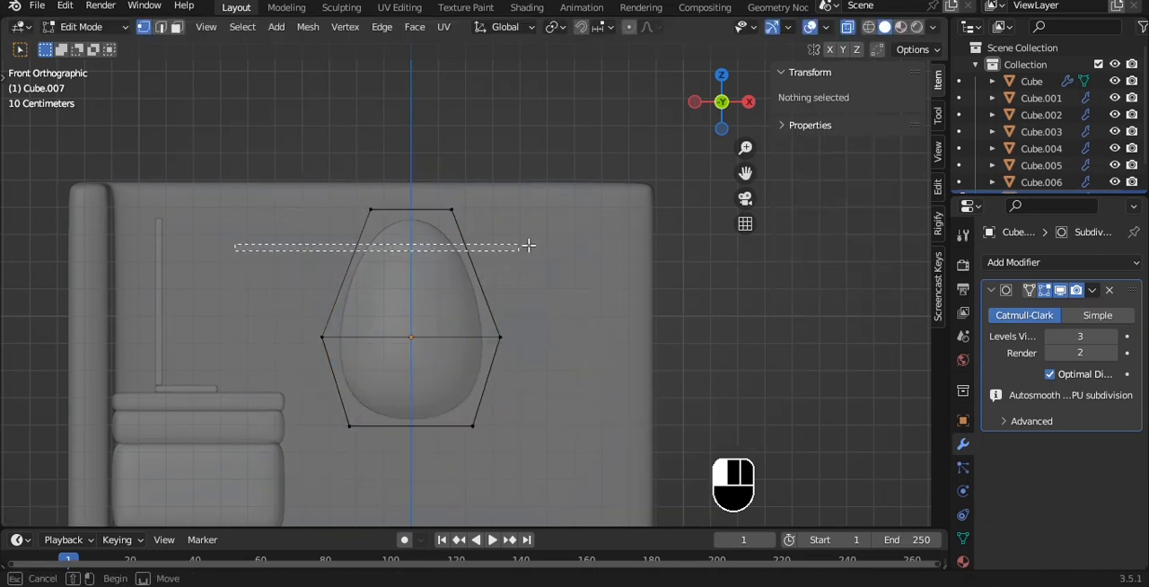
pyautogui.moveTo(528, 245); pyautogui.dragTo(538, 201)
pyautogui.press('s')
pyautogui.click(537, 203)
pyautogui.moveTo(411, 117); pyautogui.dragTo(413, 178)
pyautogui.press('s')
pyautogui.click(574, 221)
# - Extrude the vase's top face upward to form a neck and scale the neck down slightly
pyautogui.press('e')
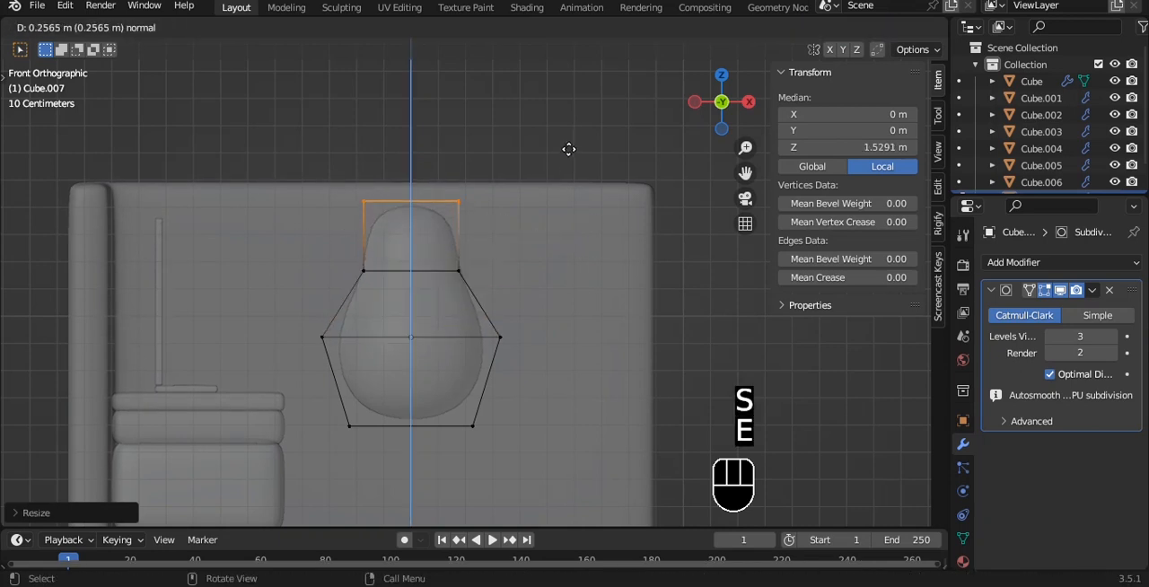
pyautogui.click(567, 132)
pyautogui.keyDown('shift'); pyautogui.moveTo(278, 128); pyautogui.dragTo(524, 278); pyautogui.keyUp('shift')
pyautogui.press('s')
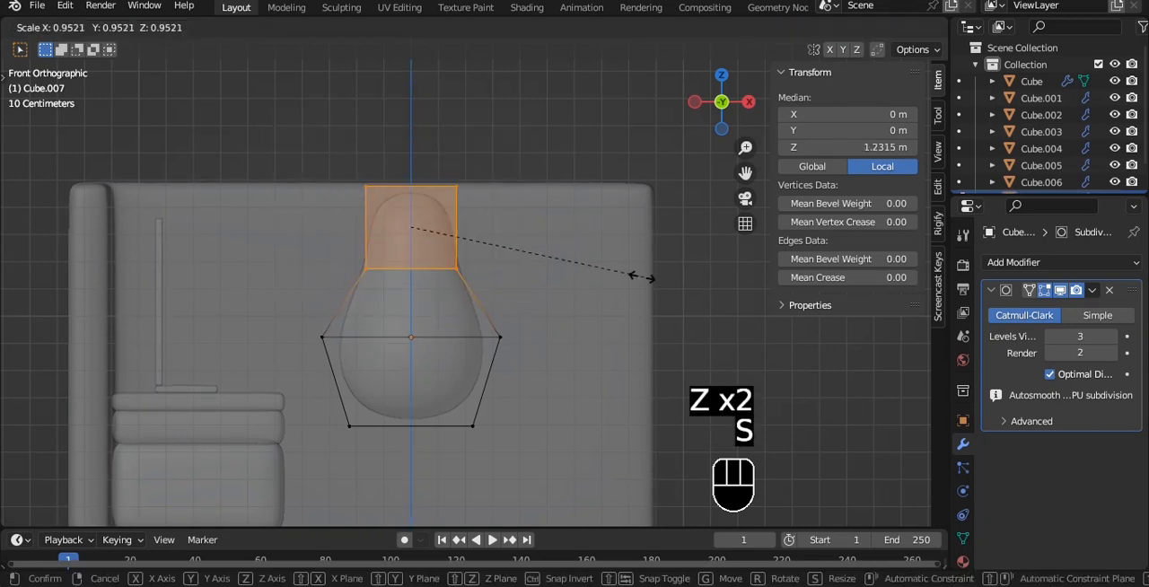
pyautogui.click(619, 267)
# - Delete the vase's top face to open its mouth
pyautogui.moveTo(269, 115); pyautogui.dragTo(561, 231)
pyautogui.press('x')
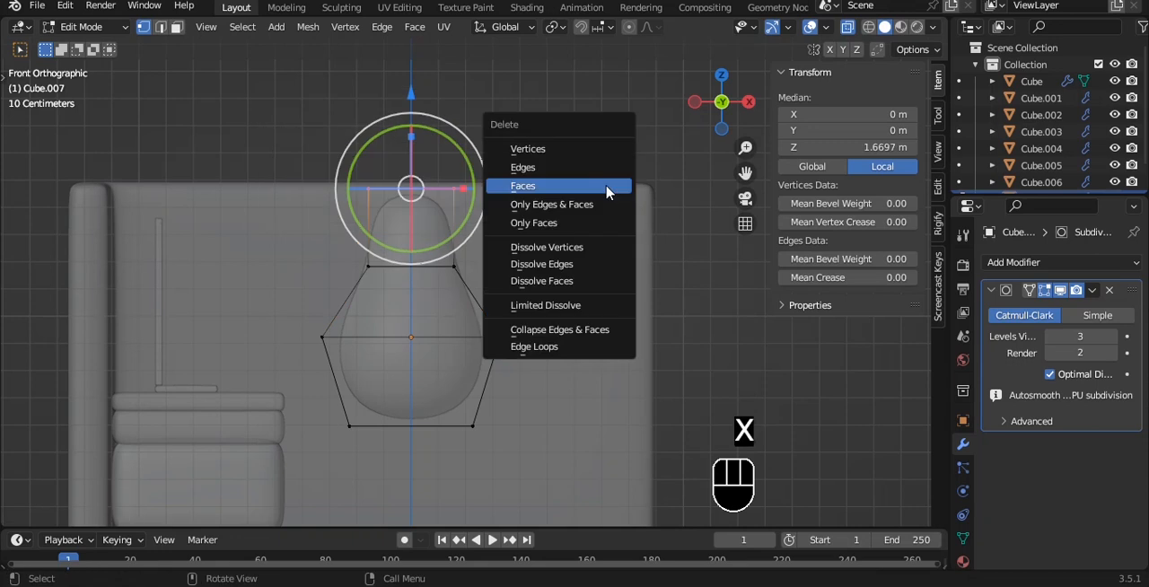
pyautogui.click(521, 184)
pyautogui.press('Tab')
pyautogui.hotkey('alt', 'z')
# - Narrow the edge loop at the base of the vase's neck and set the vase's origin to its geometry
pyautogui.scroll(3, 585, 145)
pyautogui.press('Tab')
pyautogui.keyDown('alt'); pyautogui.click(412, 260); pyautogui.keyUp('alt')
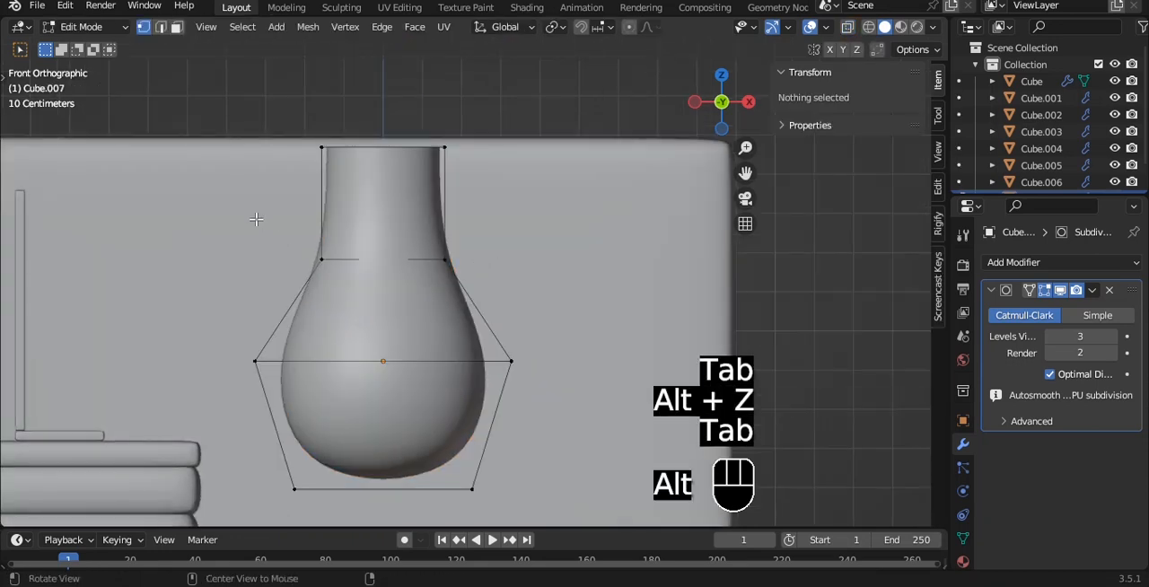
pyautogui.press('s')
pyautogui.click(465, 260)
pyautogui.press('Tab')
pyautogui.hotkey('alt', 'z')
pyautogui.press('q')
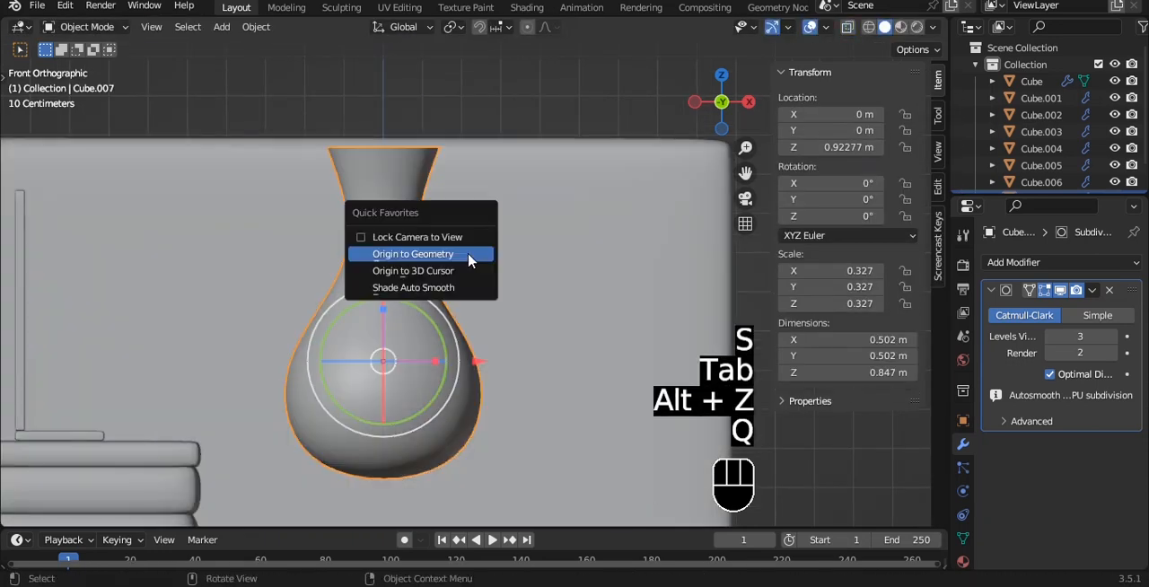
pyautogui.click(469, 256)
# - Add a Solidify modifier to the vase ahead of the subdivision, with Even Thickness on and a thickness of 0.21 m
pyautogui.scroll(-1, 524, 220)
pyautogui.keyDown('alt'); pyautogui.moveTo(530, 214); pyautogui.dragTo(594, 278, button='middle'); pyautogui.keyUp('alt')
pyautogui.click(1051, 262)
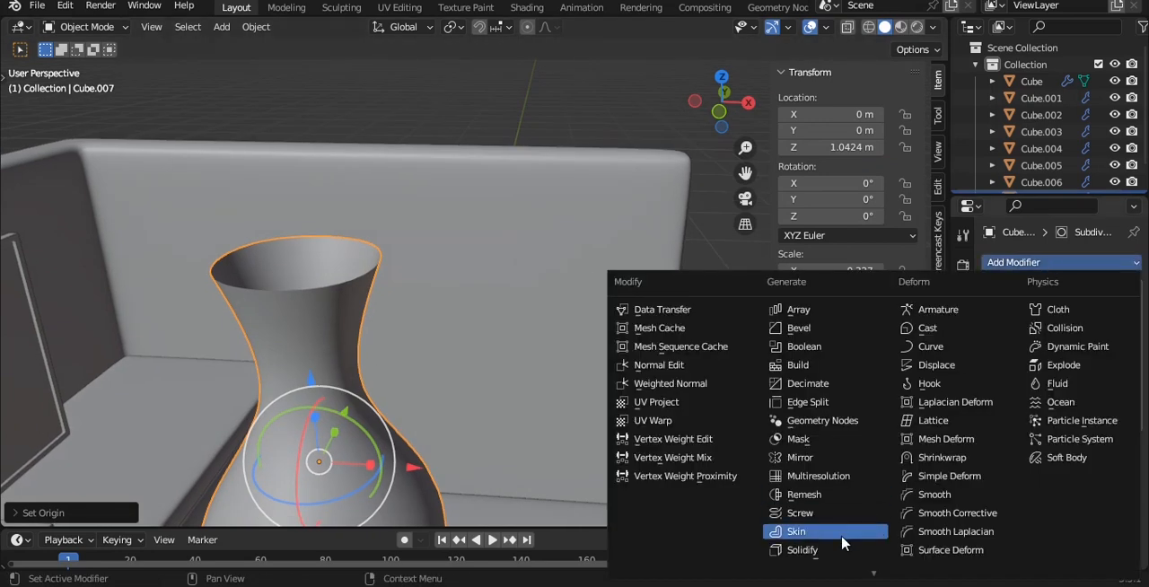
pyautogui.click(842, 541)
pyautogui.click(1092, 290)
pyautogui.click(1052, 398)
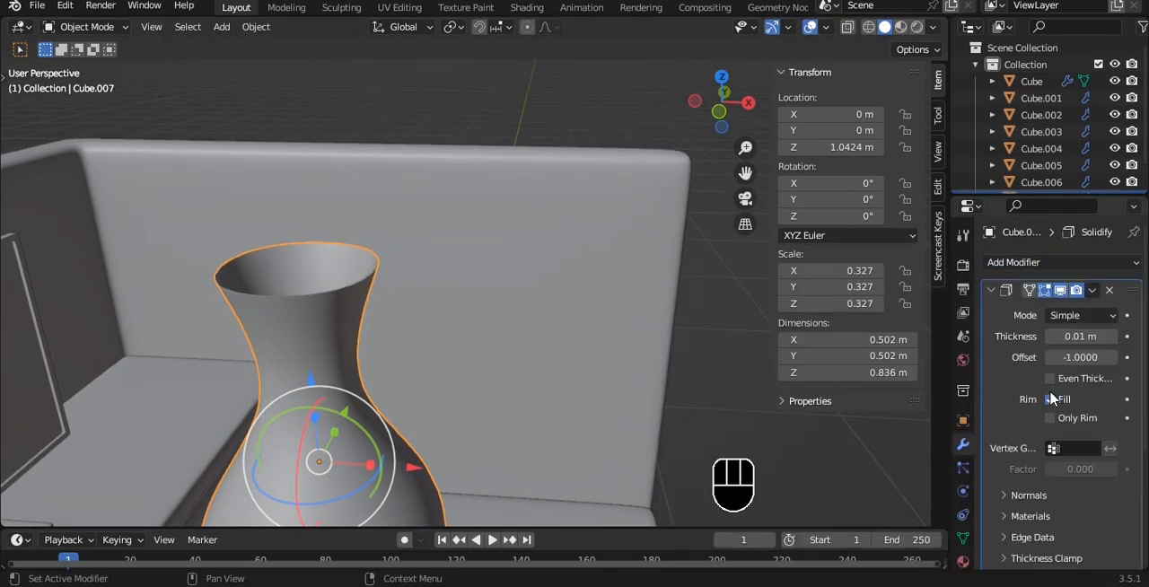
pyautogui.moveTo(1080, 335); pyautogui.dragTo(1117, 335)
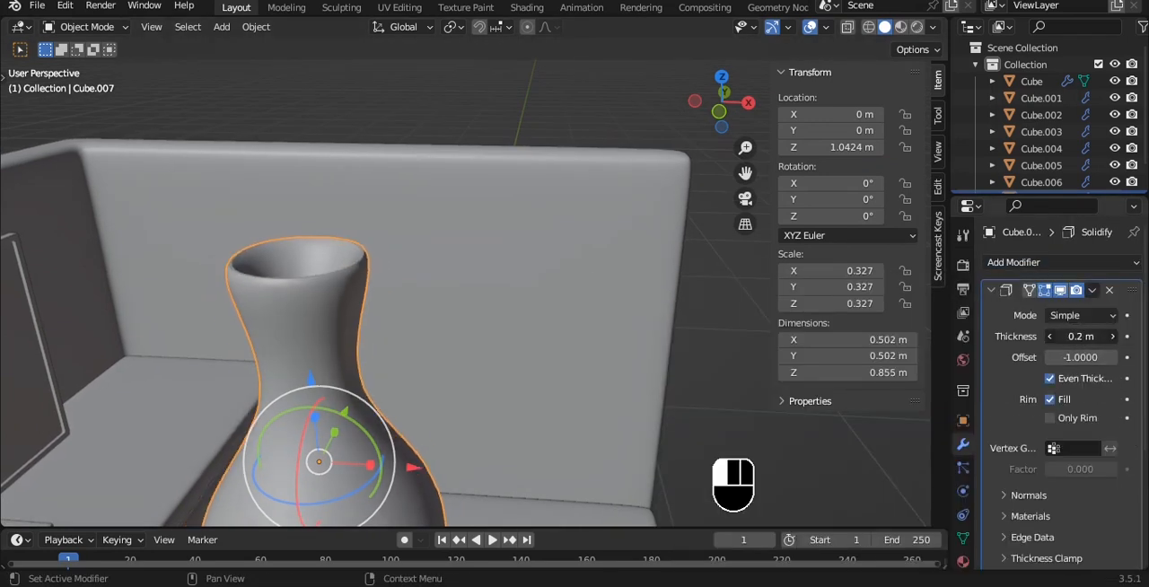
# - Add a horizontal loop cut around the vase's neck to firm up its shape
pyautogui.scroll(-6, 528, 292)
pyautogui.keyDown('alt'); pyautogui.moveTo(528, 292); pyautogui.dragTo(554, 185, button='middle'); pyautogui.keyUp('alt')
pyautogui.press('`')
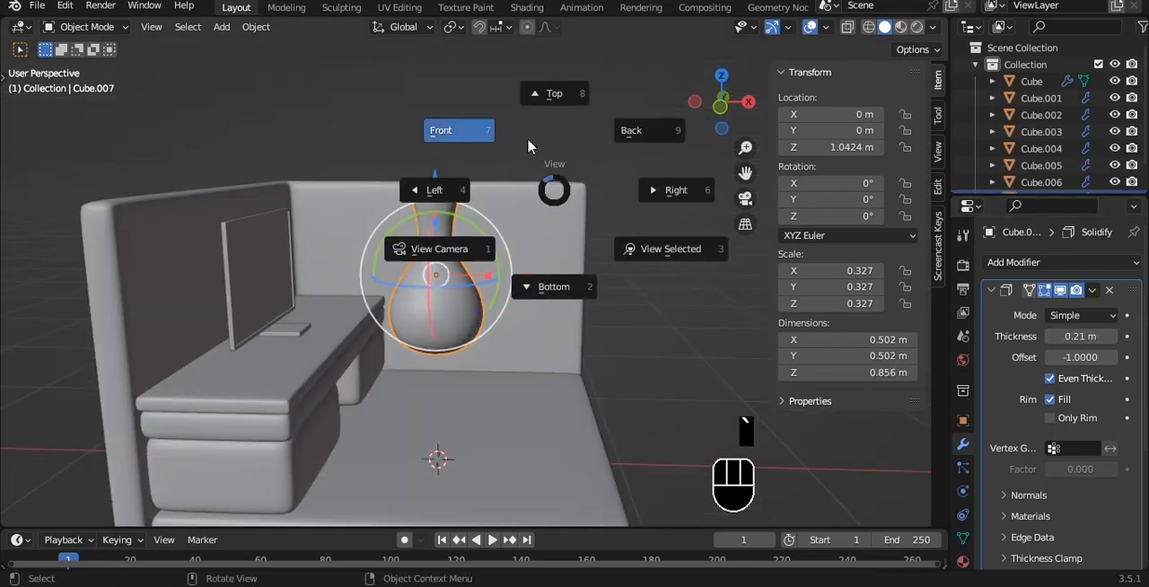
pyautogui.click(528, 147)
pyautogui.scroll(4, 514, 269)
pyautogui.press('Tab')
pyautogui.hotkey('ctrl', 'r')
pyautogui.doubleClick(447, 223)
pyautogui.press('Tab')
# - Apply the vase's Solidify modifier and save the file
pyautogui.keyDown('alt'); pyautogui.moveTo(525, 148); pyautogui.dragTo(510, 222, button='middle'); pyautogui.keyUp('alt')
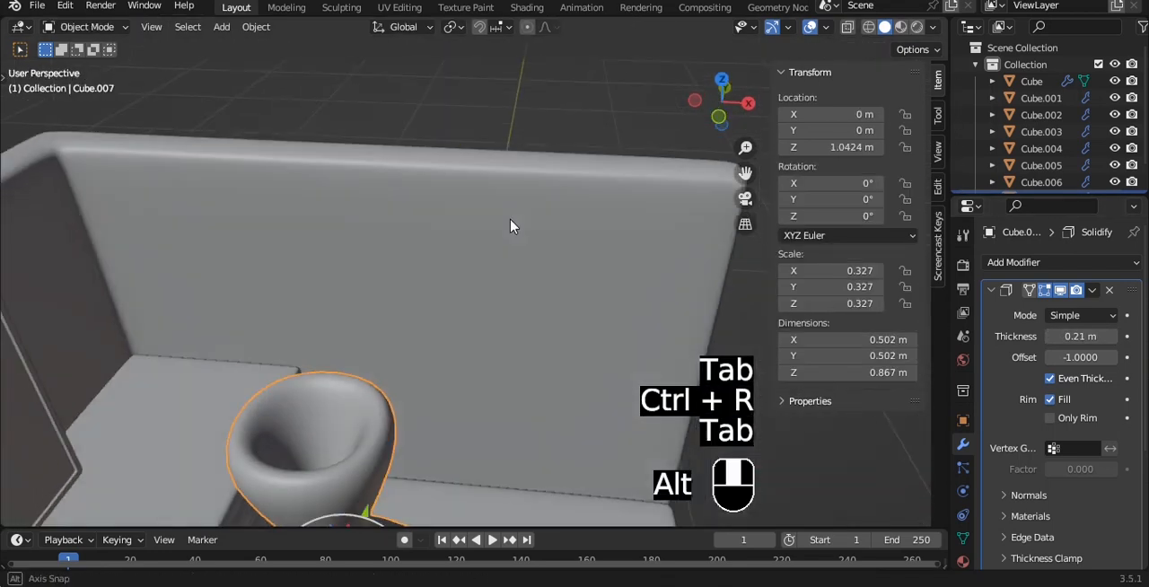
pyautogui.scroll(-4, 550, 242)
pyautogui.hotkey('ctrl', 'a')
pyautogui.press('`')
pyautogui.click(659, 292)
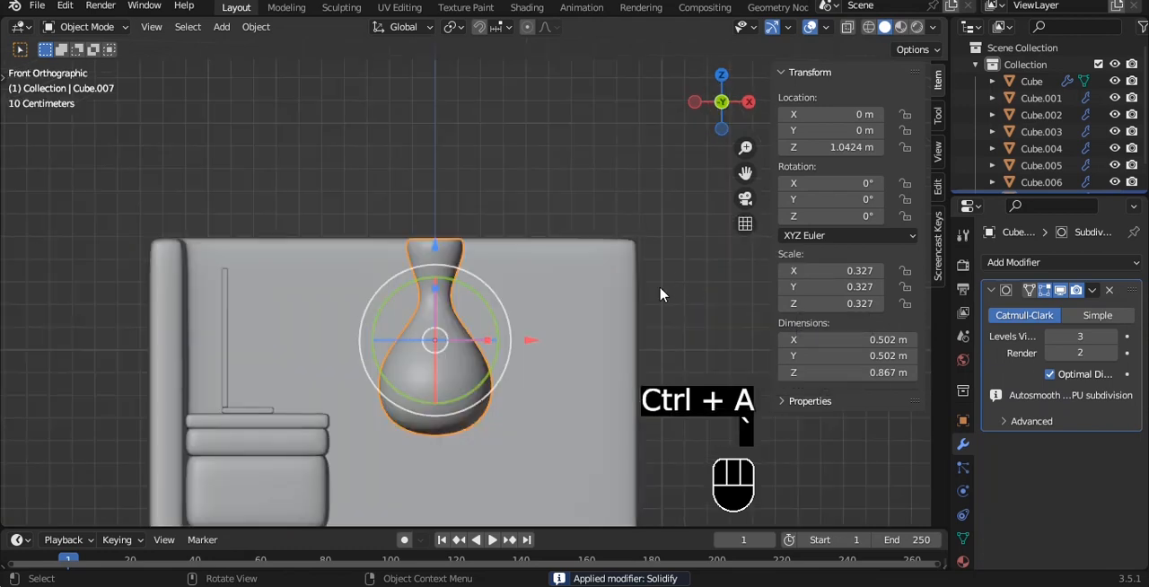
pyautogui.scroll(-2, 653, 291)
pyautogui.hotkey('ctrl', 's')
# - Scale the vase to about 0.097 and place it at desktop height beside the panel, about Y 0.62 m and Z 0.84 m
pyautogui.press('`')
pyautogui.click(736, 290)
pyautogui.press('s')
pyautogui.click(420, 340)
pyautogui.press('g')
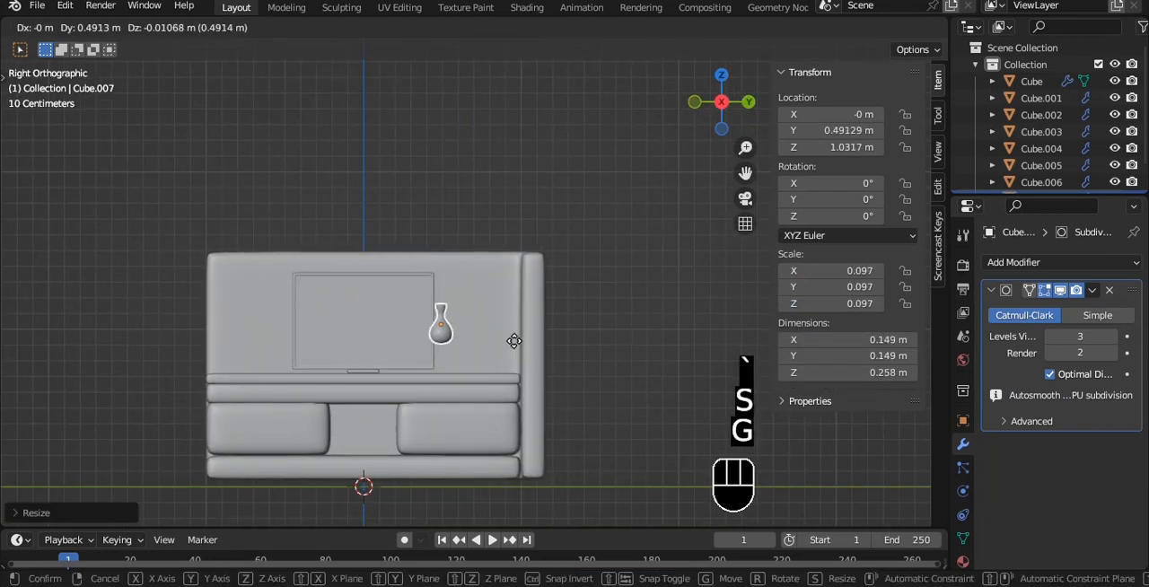
pyautogui.click(533, 371)
# - Move the vase along X onto the desk, to about X -0.74 m
pyautogui.press('`')
pyautogui.click(528, 352)
pyautogui.scroll(2, 529, 353)
pyautogui.scroll(1, 529, 353)
pyautogui.moveTo(524, 303); pyautogui.dragTo(326, 285)
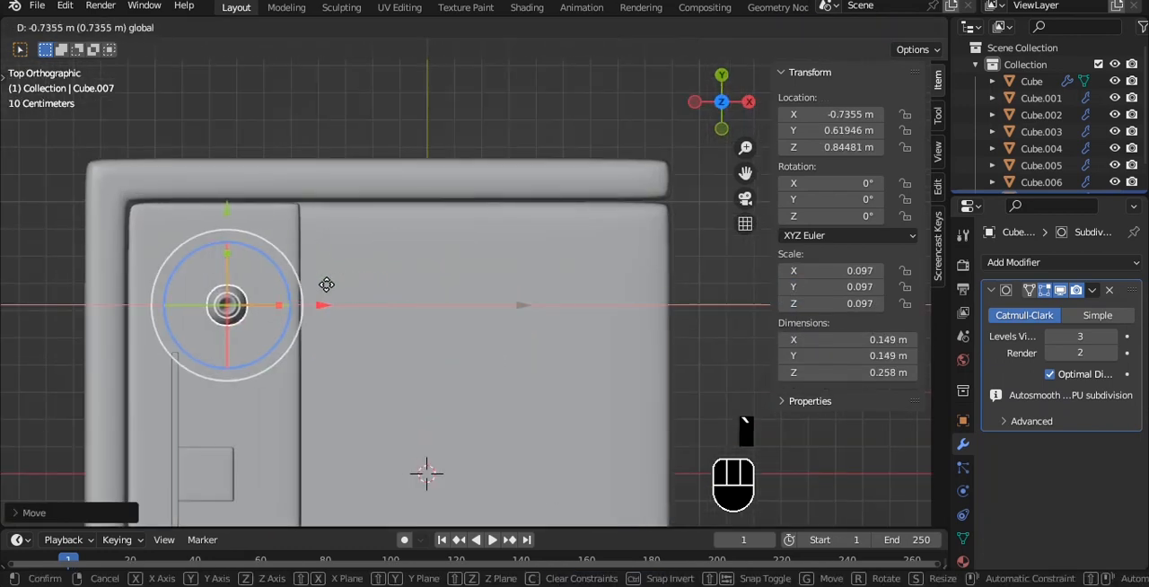
# - Lower the vase slightly so it rests on the desktop, at about Z 0.843 m
pyautogui.press('`')
pyautogui.click(462, 280)
pyautogui.keyDown('alt'); pyautogui.keyDown('shift'); pyautogui.moveTo(412, 243); pyautogui.dragTo(374, 158); pyautogui.keyUp('shift'); pyautogui.keyUp('alt')
pyautogui.scroll(6, 396, 267)
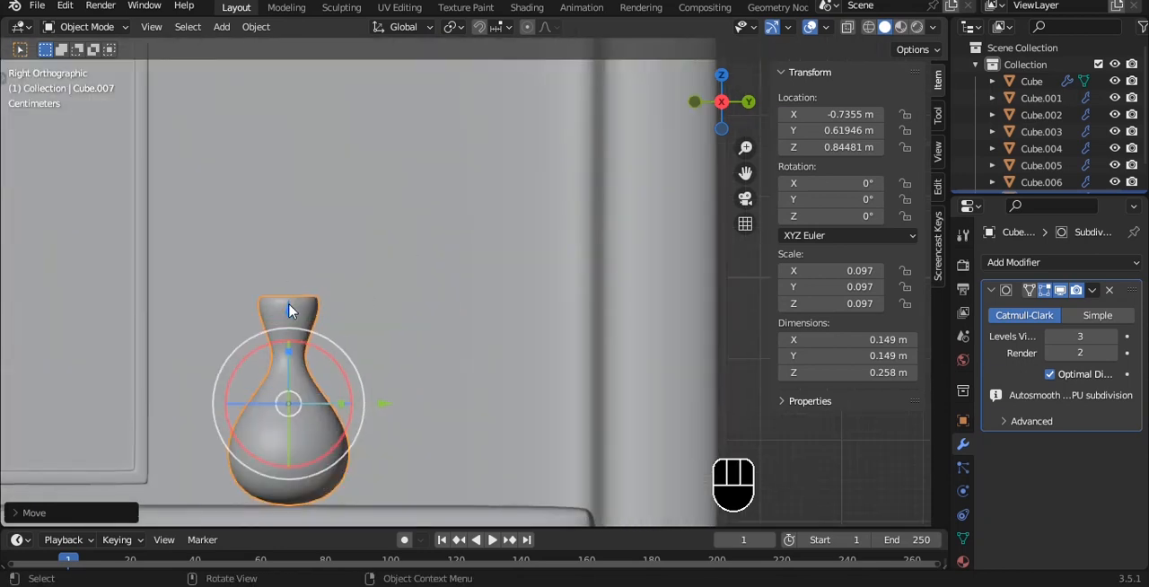
pyautogui.keyDown('alt'); pyautogui.moveTo(307, 307); pyautogui.dragTo(448, 251); pyautogui.keyUp('alt')
# - Duplicate the vase along Y toward the side wall, scale the copy to about 0.170 and raise it to about Z 0.933 m
pyautogui.hotkey('shift', 'd')
pyautogui.press('y')
pyautogui.press('s')
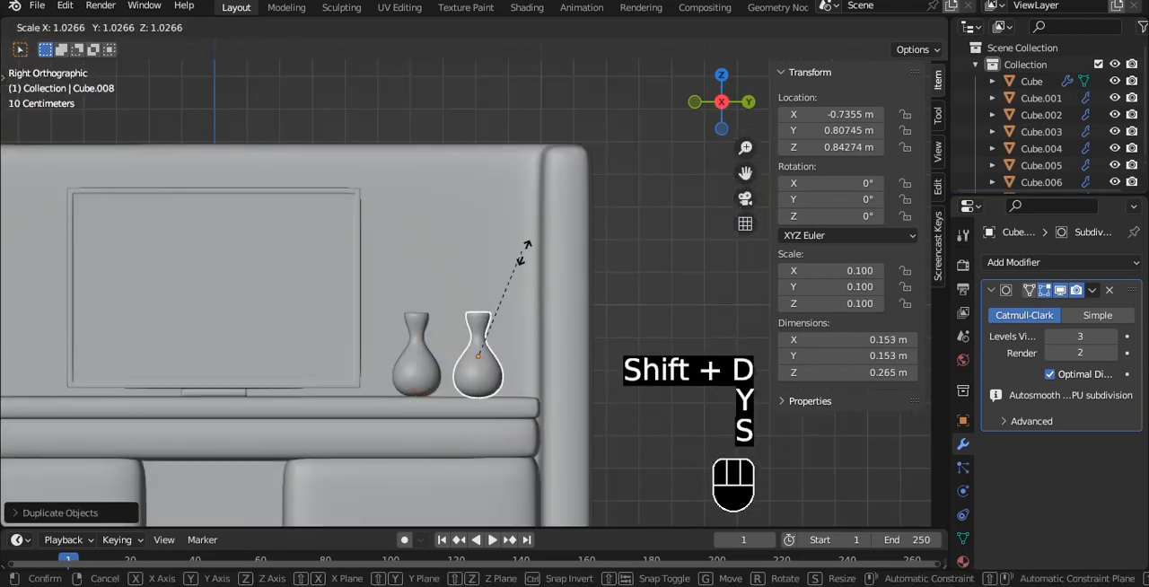
pyautogui.click(645, 250)
pyautogui.moveTo(477, 264); pyautogui.dragTo(476, 232)
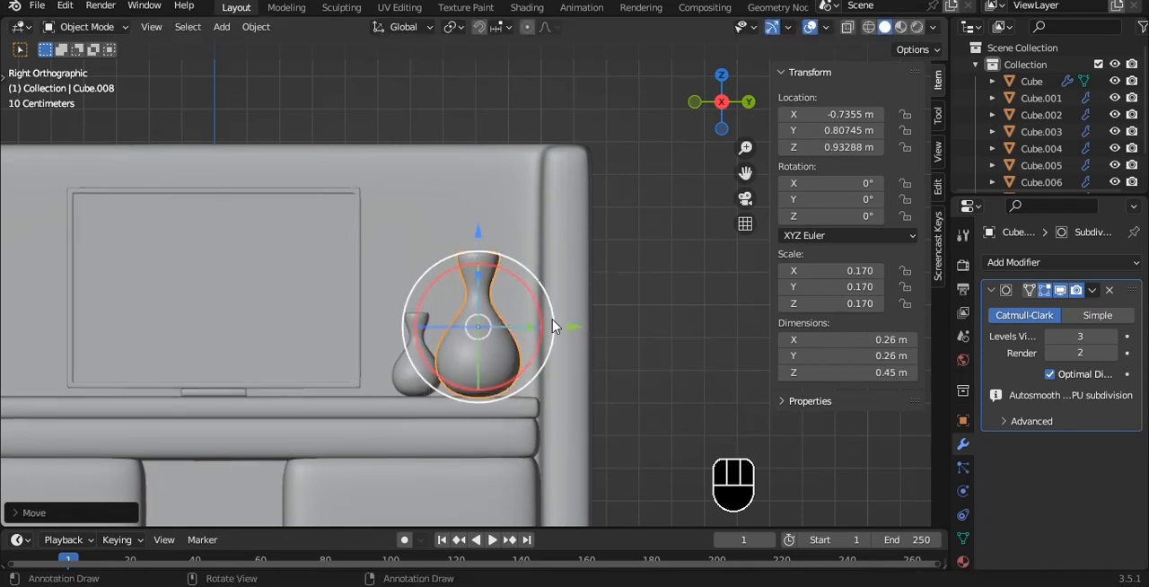
pyautogui.moveTo(550, 327); pyautogui.dragTo(580, 320)
# - Shift both vases together slightly in the negative Y direction, deselect everything and save the file
pyautogui.keyDown('alt'); pyautogui.moveTo(408, 296); pyautogui.dragTo(480, 351); pyautogui.keyUp('alt')
pyautogui.keyDown('alt'); pyautogui.keyDown('shift'); pyautogui.moveTo(299, 277); pyautogui.dragTo(337, 317); pyautogui.keyUp('shift'); pyautogui.keyUp('alt')
pyautogui.keyDown('shift'); pyautogui.click(335, 325); pyautogui.keyUp('shift')
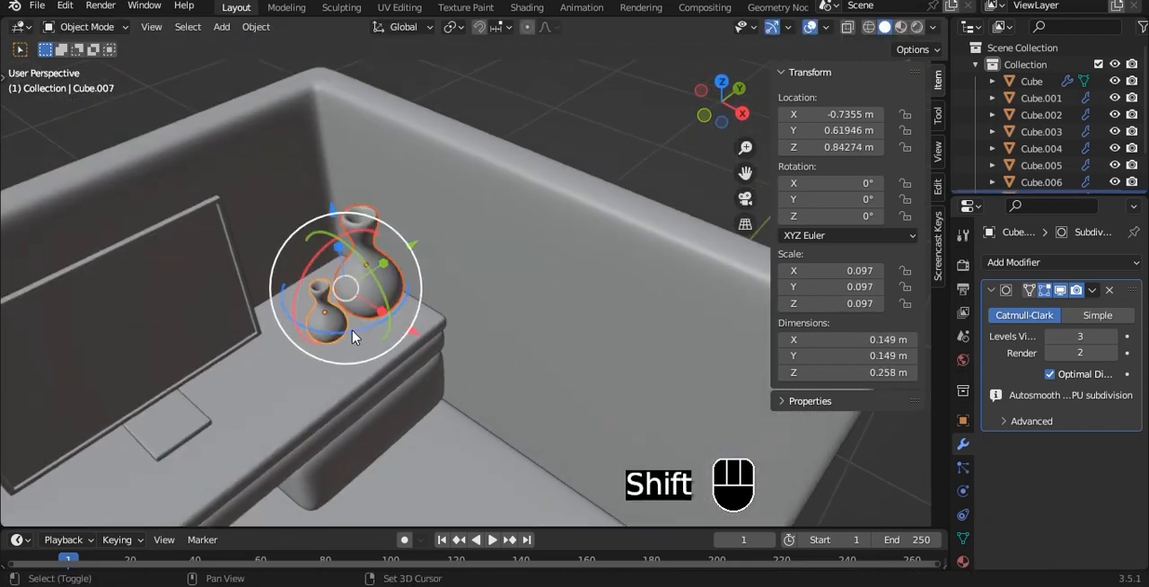
pyautogui.moveTo(408, 240); pyautogui.dragTo(397, 246)
pyautogui.moveTo(392, 311); pyautogui.dragTo(379, 261)
pyautogui.click(479, 136)
pyautogui.press('a')
pyautogui.scroll(-4, 379, 261)
pyautogui.moveTo(370, 273); pyautogui.dragTo(354, 285, button='middle')
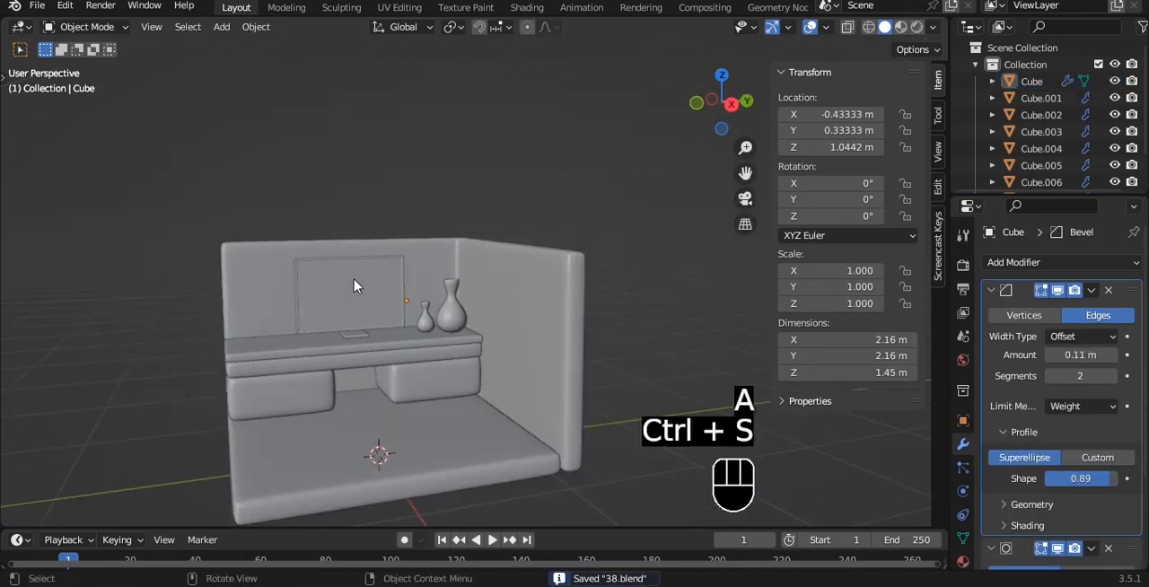
# - Duplicate the thin desktop slab and raise the copy to about Z 1.19 m above the desk
pyautogui.scroll(-2, 382, 329)
pyautogui.keyDown('alt'); pyautogui.moveTo(383, 328); pyautogui.dragTo(431, 348); pyautogui.keyUp('alt')
pyautogui.keyDown('alt'); pyautogui.keyDown('shift'); pyautogui.moveTo(365, 264); pyautogui.dragTo(380, 290); pyautogui.keyUp('shift'); pyautogui.keyUp('alt')
pyautogui.scroll(4, 381, 290)
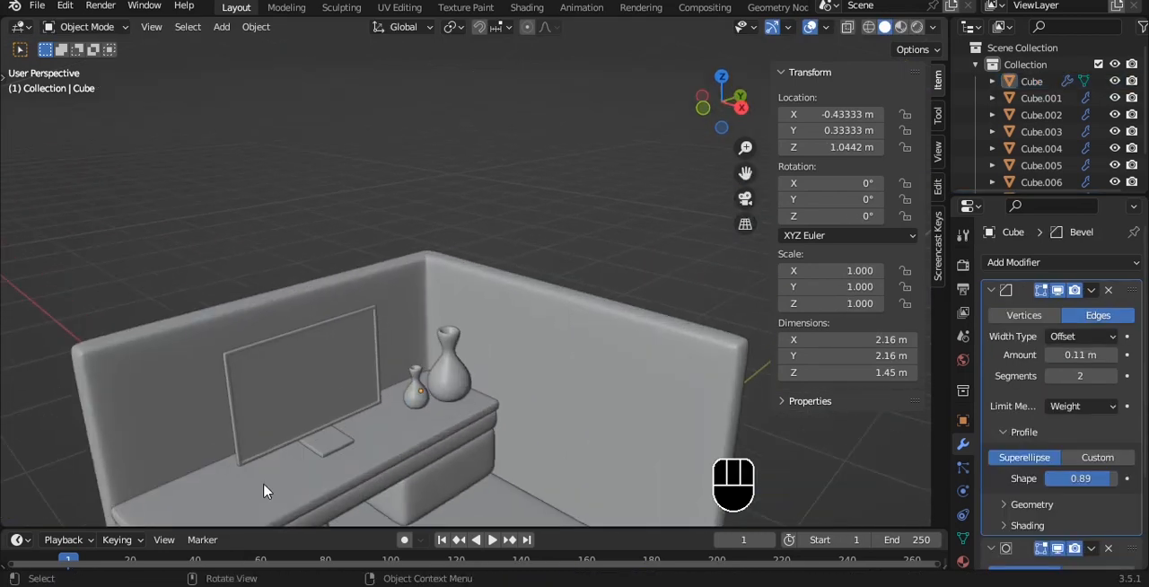
pyautogui.keyDown('alt'); pyautogui.keyDown('shift'); pyautogui.moveTo(263, 490); pyautogui.dragTo(338, 401); pyautogui.keyUp('shift'); pyautogui.keyUp('alt')
pyautogui.click(460, 375)
pyautogui.hotkey('shift', 'd')
pyautogui.click(459, 374)
pyautogui.moveTo(415, 251); pyautogui.dragTo(414, 169)
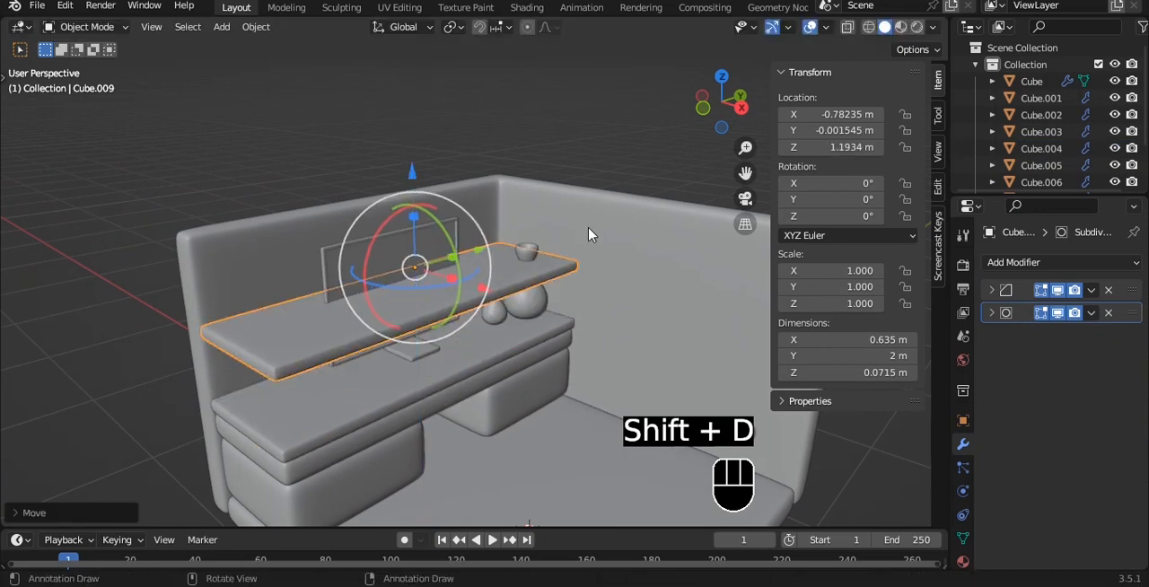
# - Shorten the duplicated slab to about 0.445 m along Y by moving the vertices of its end nearest the vases
pyautogui.press('`')
pyautogui.press('Tab')
pyautogui.hotkey('alt', 'z')
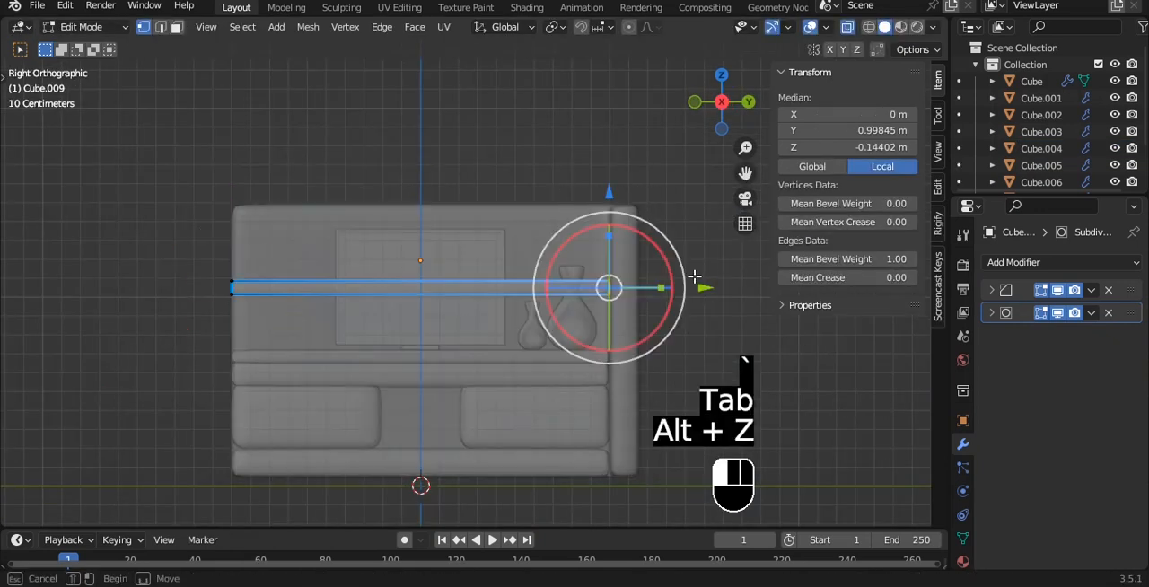
pyautogui.click(695, 277)
pyautogui.hotkey('ctrl', 'z')
pyautogui.moveTo(674, 287); pyautogui.dragTo(524, 286)
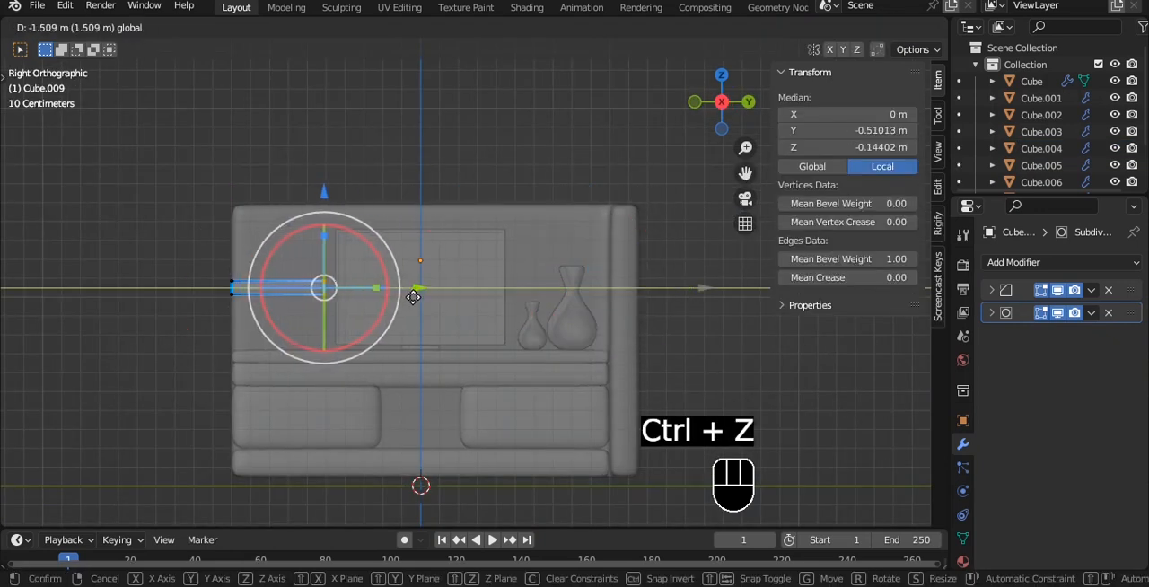
pyautogui.scroll(2, 401, 299)
pyautogui.moveTo(413, 297); pyautogui.dragTo(419, 332)
pyautogui.press('Tab')
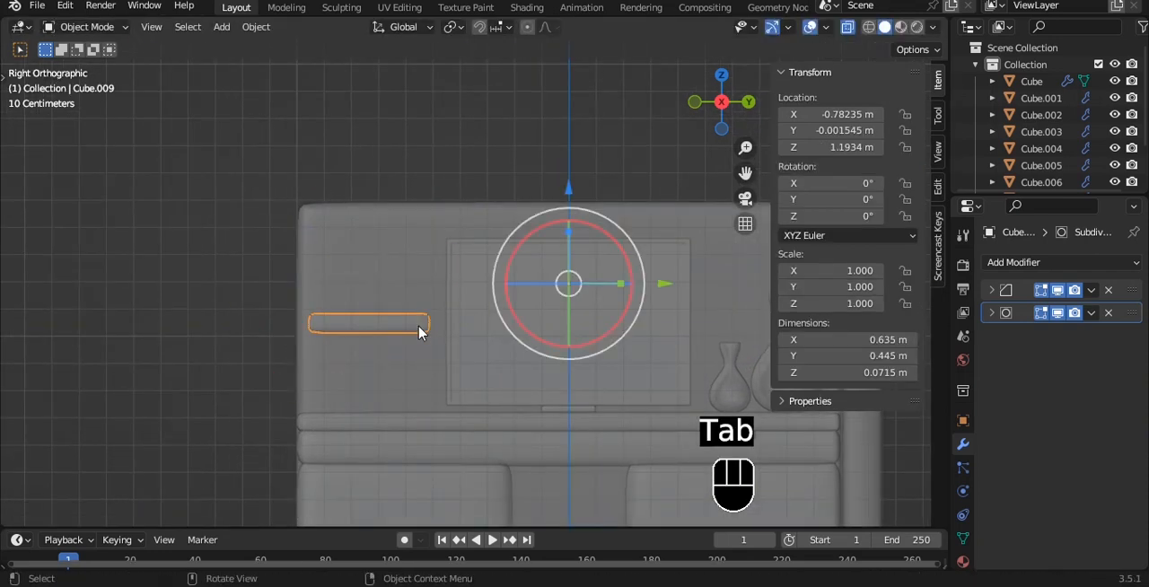
# - Recentre the shelf's origin on its geometry and scale it to about 0.734 in Z and 0.445 in X
pyautogui.press('s')
pyautogui.press('z')
pyautogui.click(512, 315)
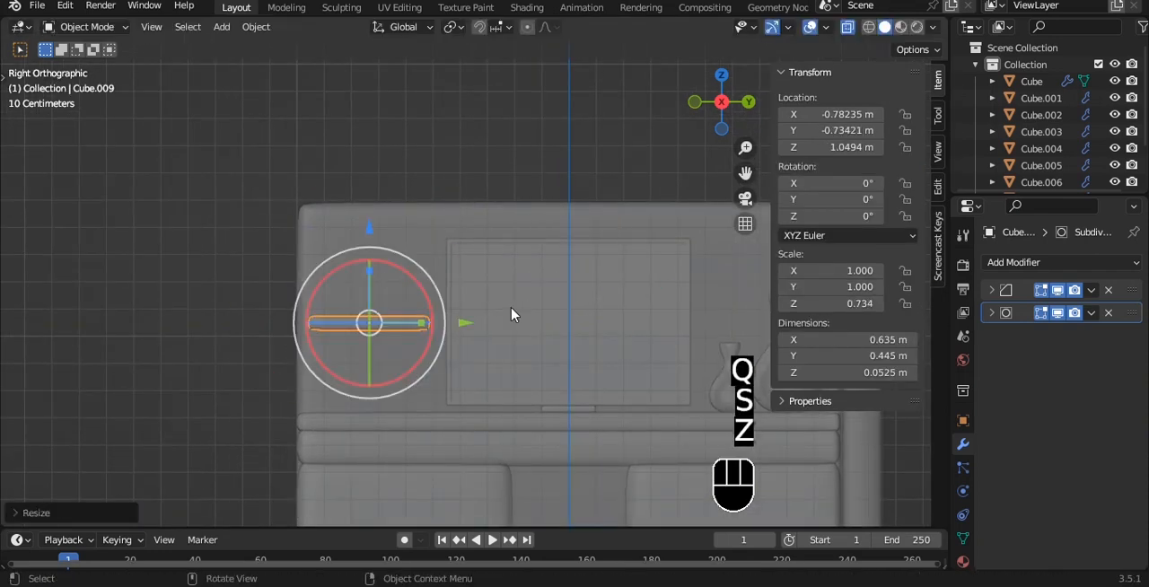
pyautogui.hotkey('alt', 'z')
pyautogui.moveTo(512, 315); pyautogui.dragTo(593, 395, button='middle')
pyautogui.press('s')
pyautogui.press('x')
pyautogui.click(499, 351)
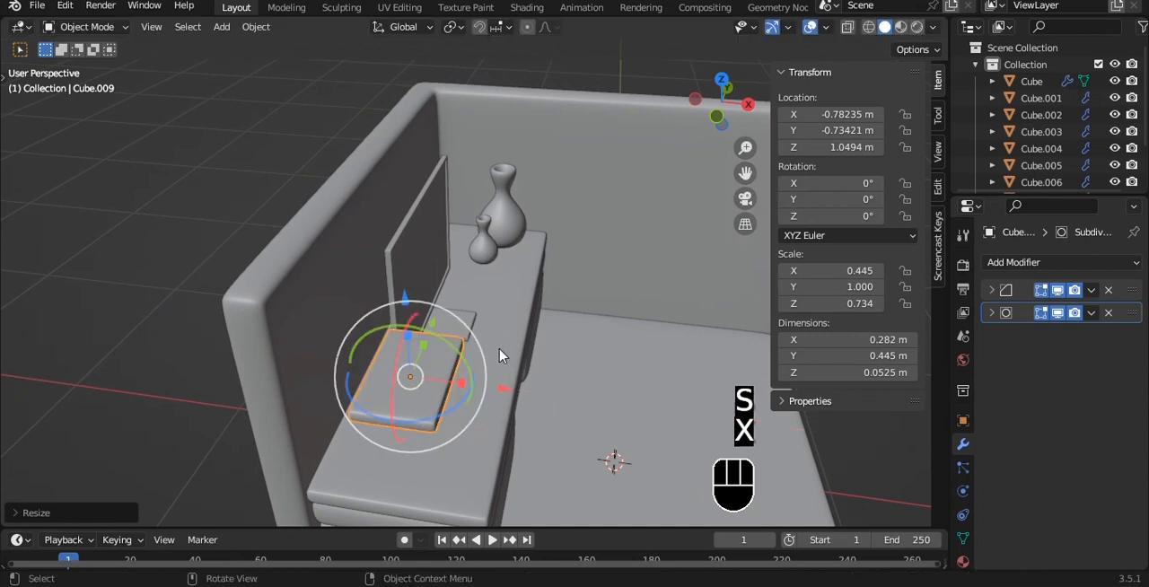
# - Move the shelf along X against the back wall, to about X -0.986 m, and save the file
pyautogui.moveTo(500, 351); pyautogui.dragTo(600, 402, button='middle')
pyautogui.press('`')
pyautogui.click(599, 382)
pyautogui.moveTo(599, 382); pyautogui.dragTo(546, 365)
pyautogui.moveTo(547, 365); pyautogui.dragTo(392, 273, button='middle')
pyautogui.hotkey('alt', 'a')
pyautogui.hotkey('ctrl', 's')
# - Nudge the shelf along Y toward the screen, to about Y -0.723 m, and save the file
pyautogui.press('`')
pyautogui.click(415, 337)
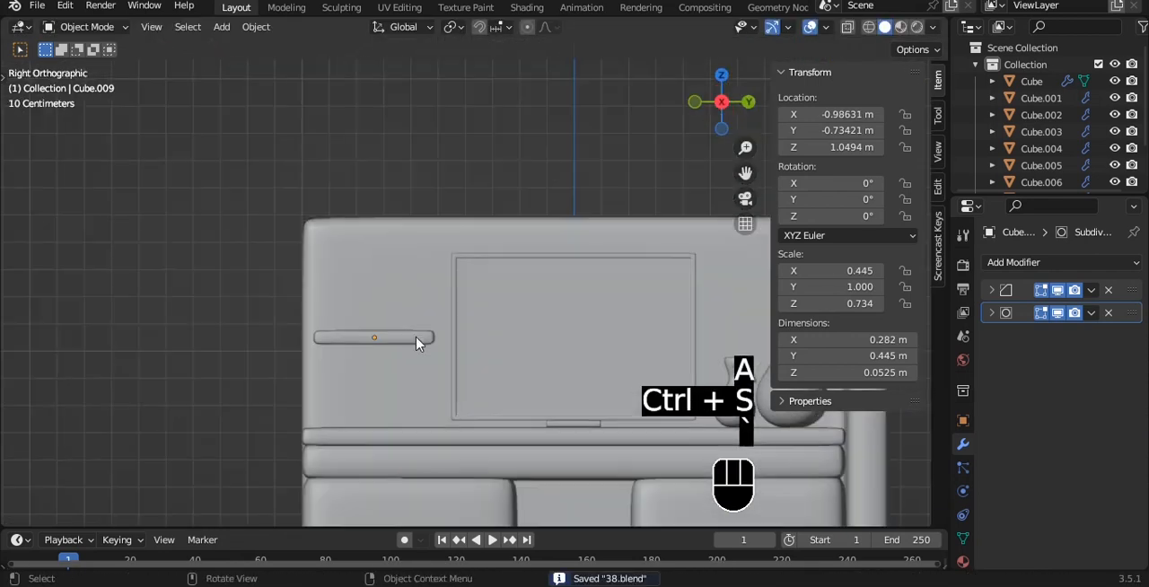
pyautogui.click(415, 338)
pyautogui.scroll(2, 427, 340)
pyautogui.moveTo(427, 359); pyautogui.dragTo(433, 357)
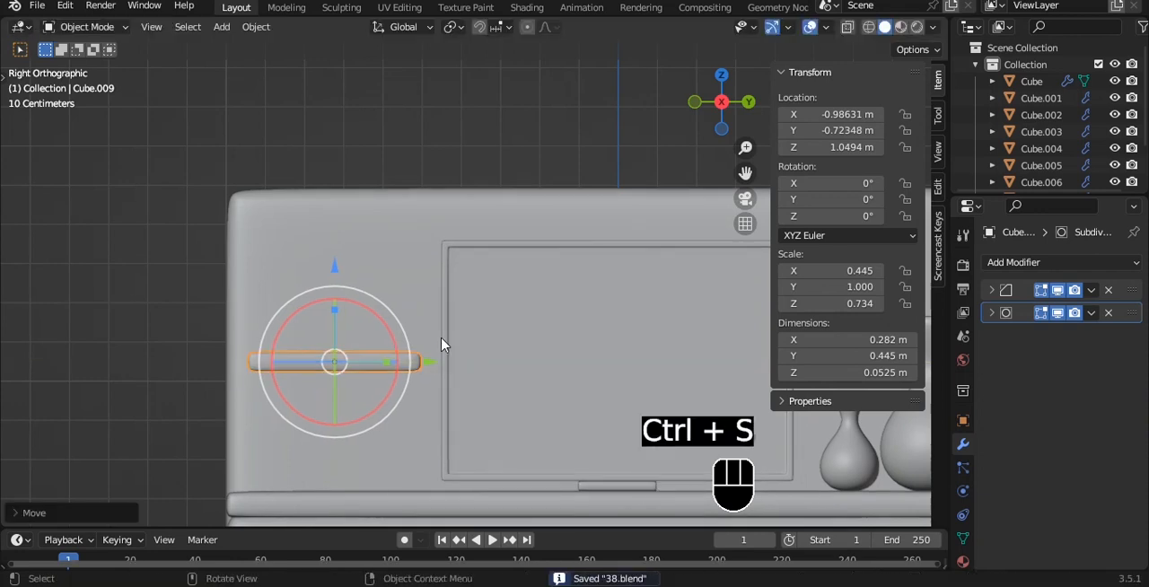
pyautogui.scroll(-1, 440, 345)
pyautogui.click(386, 159)
pyautogui.keyDown('alt'); pyautogui.moveTo(386, 159); pyautogui.dragTo(427, 218); pyautogui.keyUp('alt')
pyautogui.scroll(-3, 503, 235)
pyautogui.hotkey('ctrl', 's')
# - Duplicate the shelf, raise the copy to about Z 1.217 m and rotate it 90° about X to form a book
pyautogui.click(418, 331)
pyautogui.scroll(3, 468, 278)
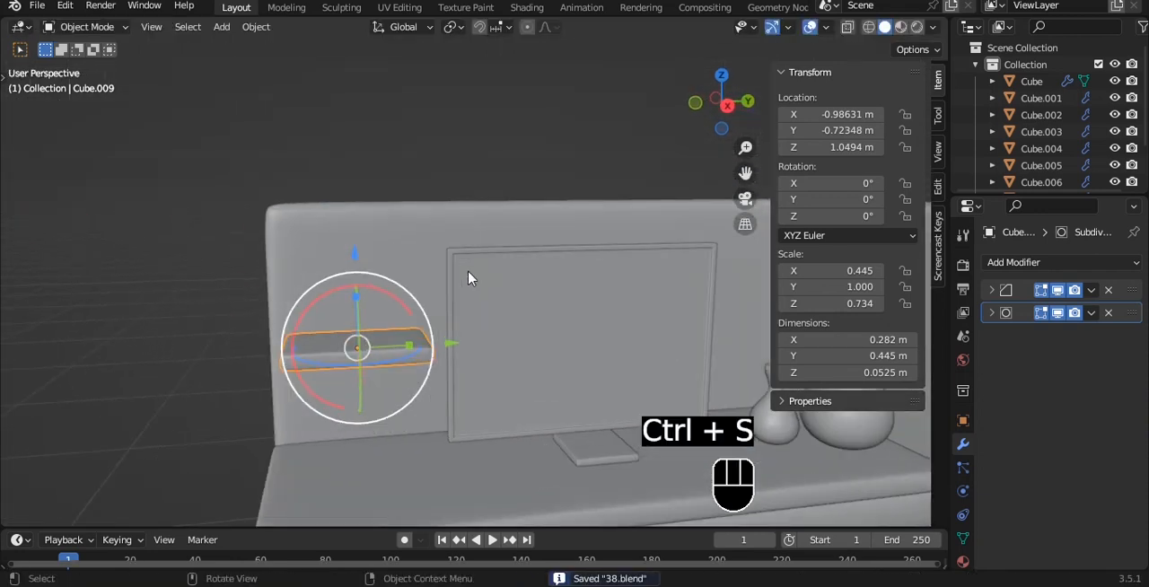
pyautogui.hotkey('shift', 'd')
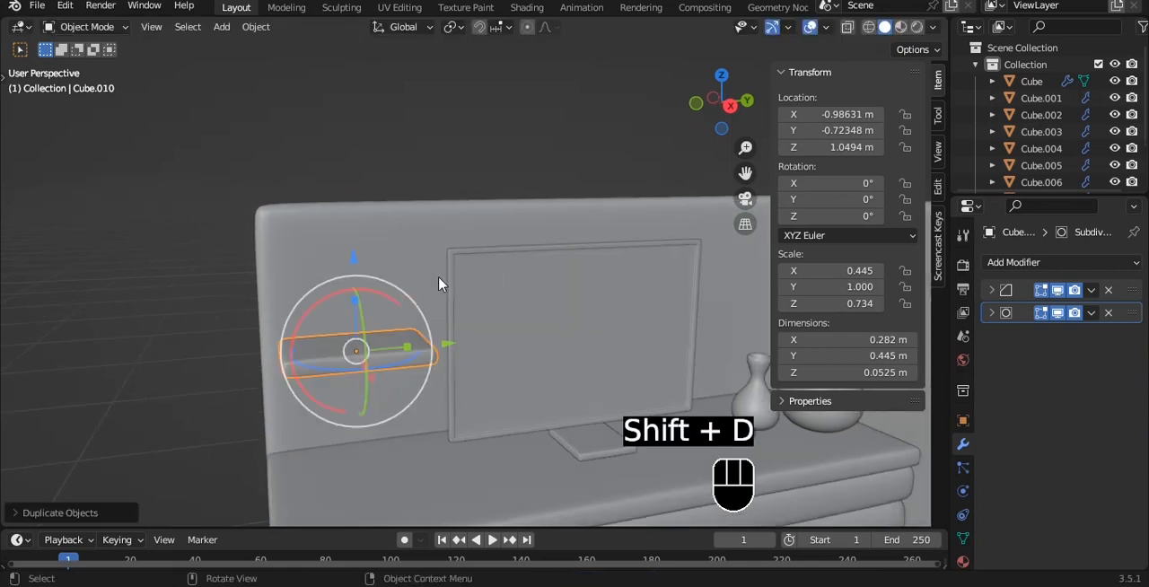
pyautogui.click(446, 310)
pyautogui.write('rx90')
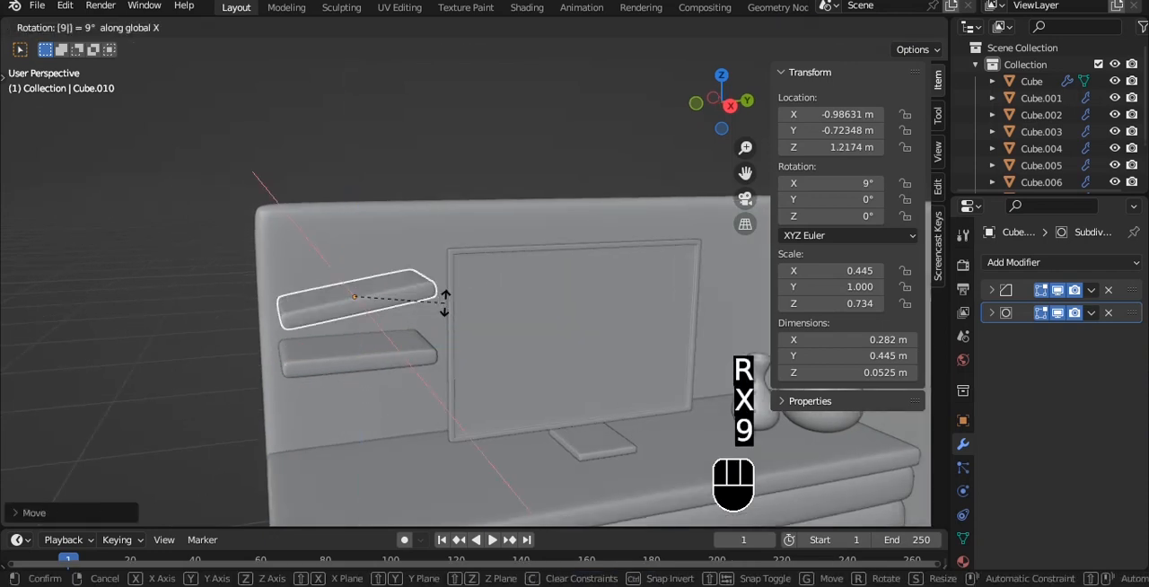
pyautogui.click(441, 302)
# - Thicken the upright book along Y and shrink it overall to a scale of about 0.287 × 0.646 × 0.757
pyautogui.press('`')
pyautogui.press('s')
pyautogui.press('x')
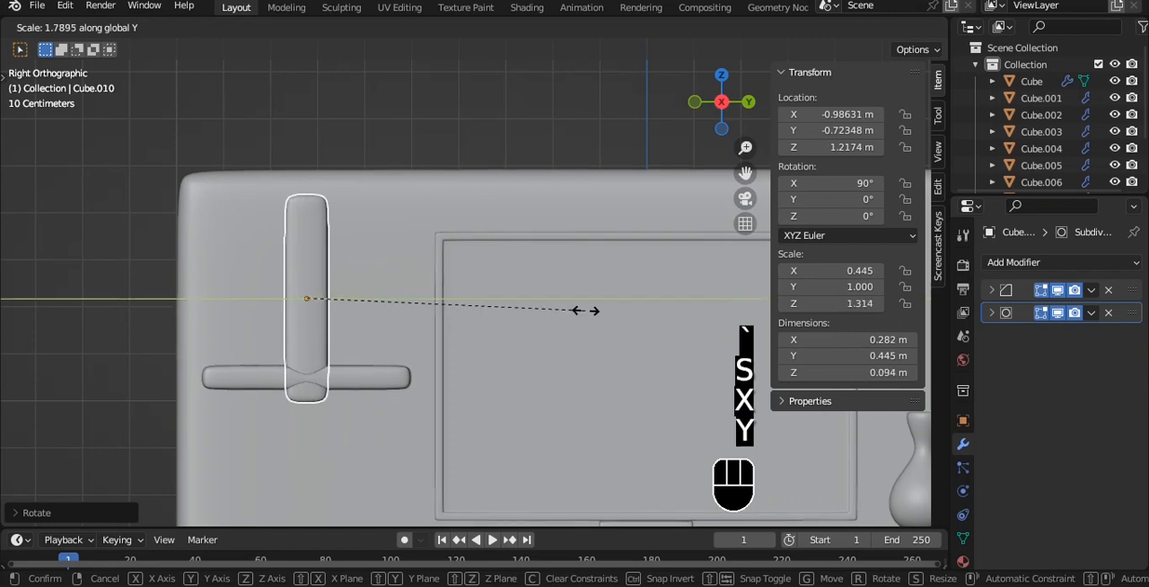
pyautogui.press('y')
pyautogui.rightClick(561, 314)
pyautogui.press('s')
pyautogui.click(467, 303)
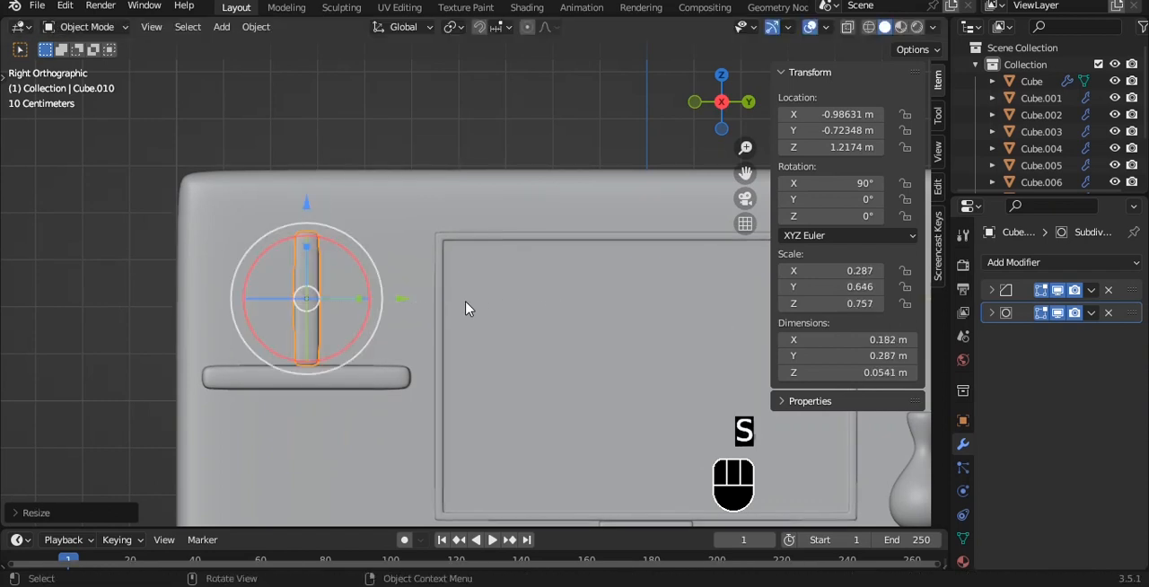
# - Slide the upright book along Y toward the shelf's outer end, away from the screen
pyautogui.keyDown('alt'); pyautogui.keyDown('shift'); pyautogui.moveTo(422, 243); pyautogui.dragTo(490, 239); pyautogui.keyUp('shift'); pyautogui.keyUp('alt')
pyautogui.scroll(2, 456, 262)
pyautogui.moveTo(435, 304); pyautogui.dragTo(436, 302)
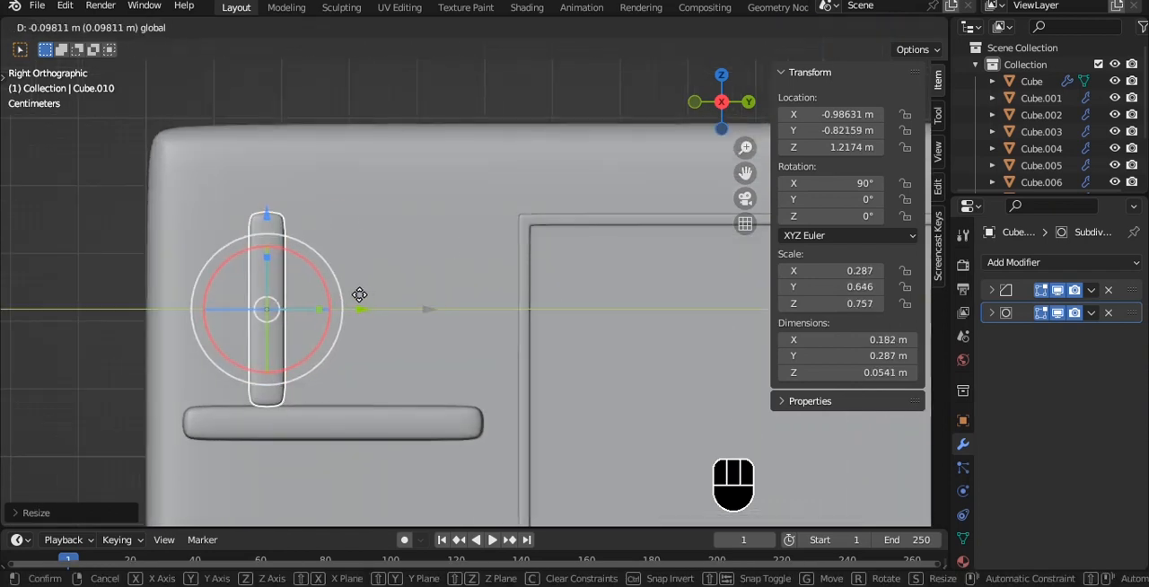
pyautogui.moveTo(359, 295); pyautogui.dragTo(343, 292)
# - Duplicate the book along Y and set the copy flush beside the first, at about Y -0.801 m
pyautogui.hotkey('shift', 'd')
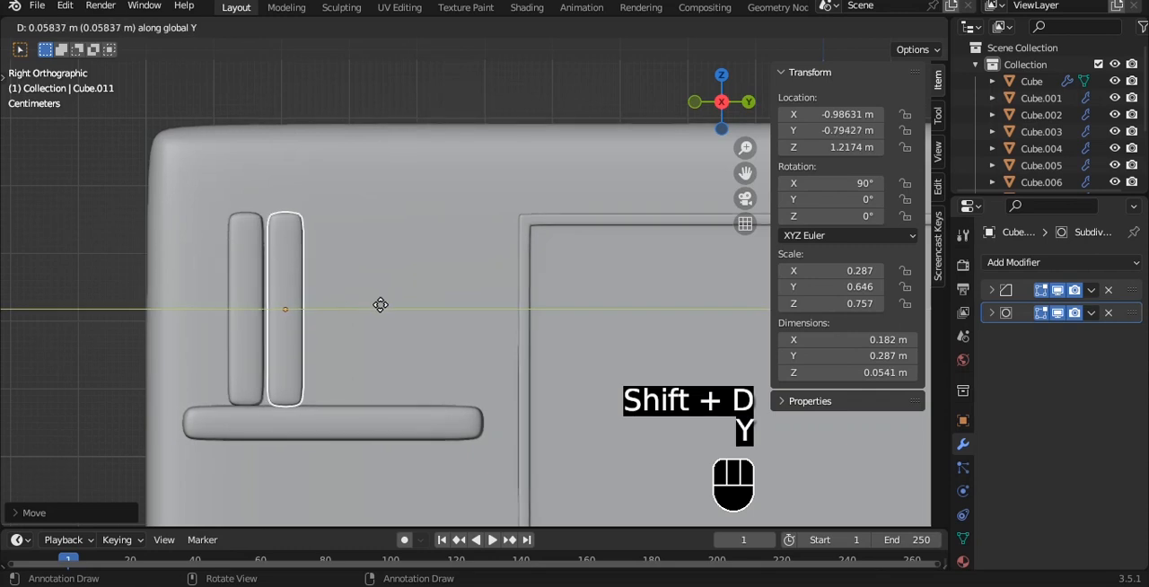
pyautogui.scroll(2, 380, 295)
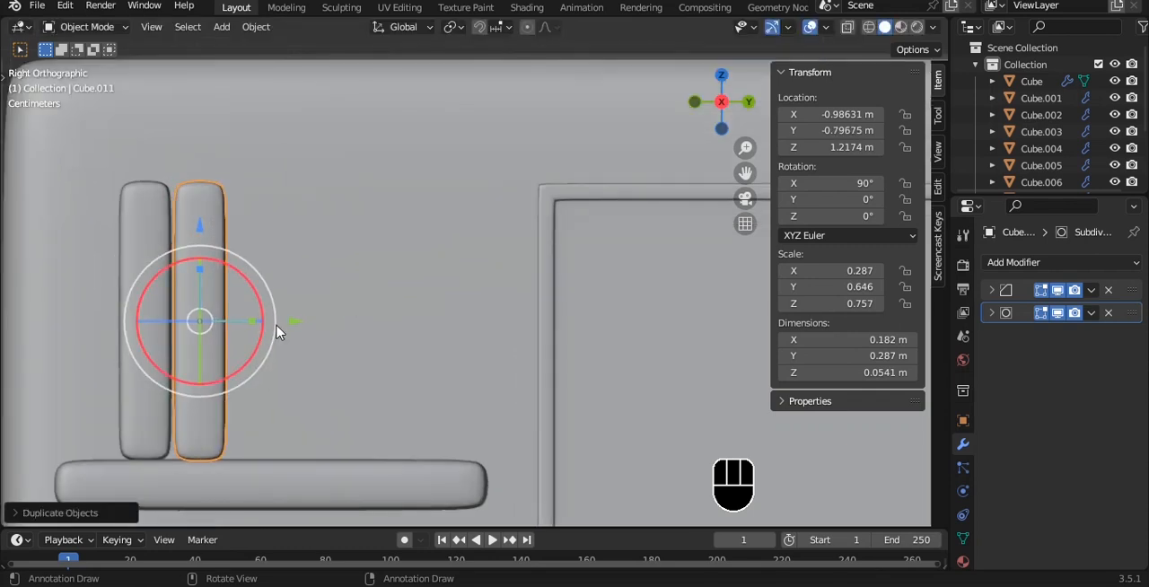
pyautogui.moveTo(278, 316); pyautogui.dragTo(275, 319)
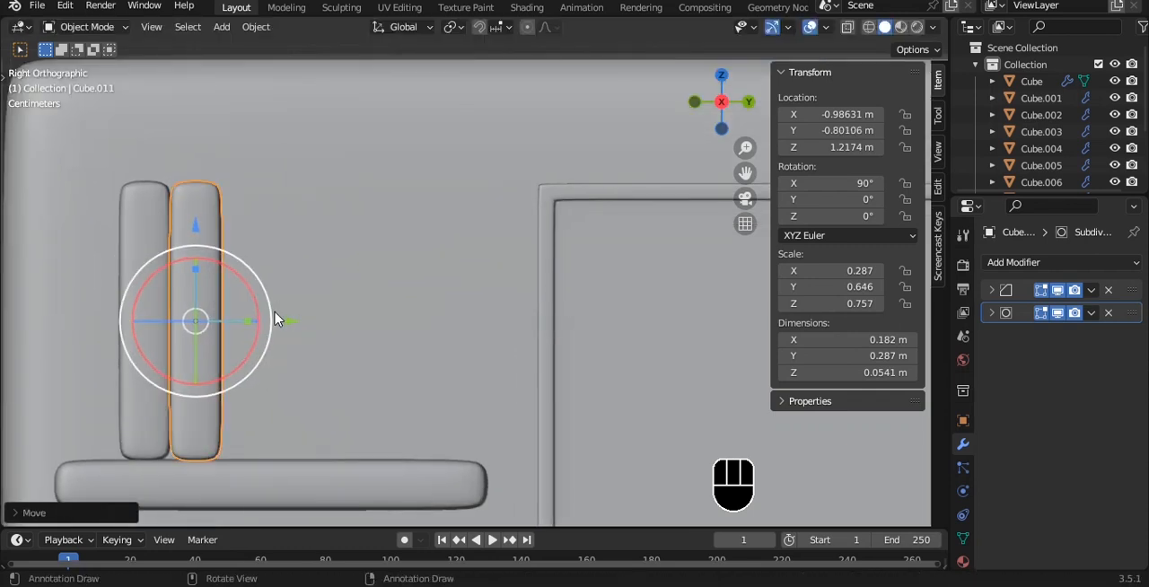
# - Duplicate a third book along Y, tilt it to 108° about X and lean it against the others at about Y -0.71 m
pyautogui.hotkey('shift', 'd')
pyautogui.press('y')
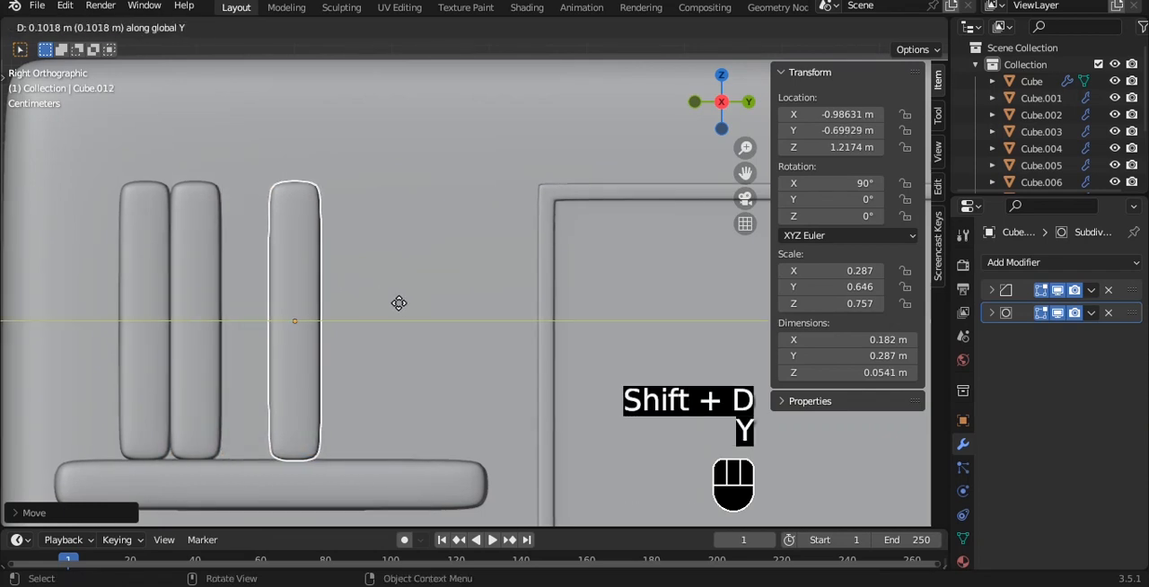
pyautogui.click(398, 303)
pyautogui.moveTo(371, 282); pyautogui.dragTo(334, 270)
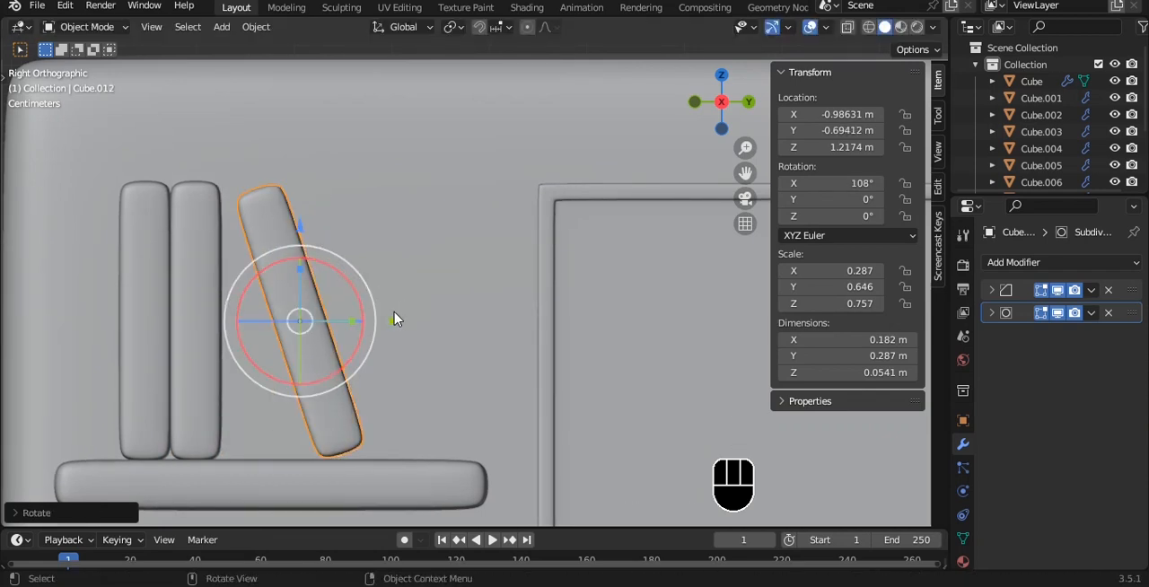
pyautogui.moveTo(388, 319); pyautogui.dragTo(375, 311)
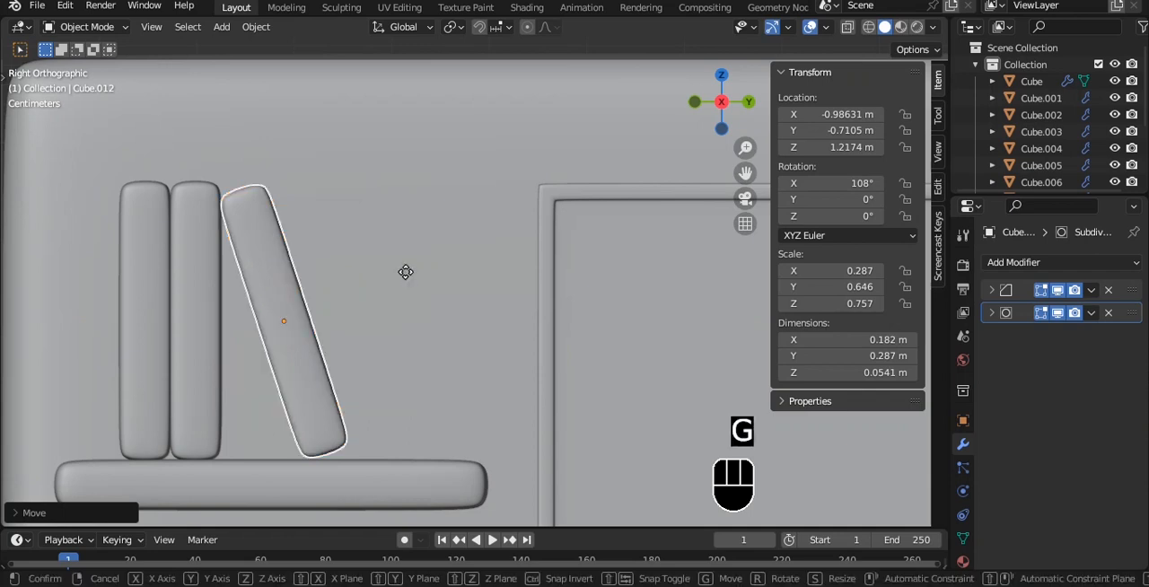
# - Lower the leaning book onto the shelf, to about Z 1.214 m, deselect everything and save the file
pyautogui.press('z')
pyautogui.press('Down')
pyautogui.press('Down')
pyautogui.press('Down')
pyautogui.press('Down')
pyautogui.press('Return')
pyautogui.press('a')
pyautogui.scroll(-1, 389, 269)
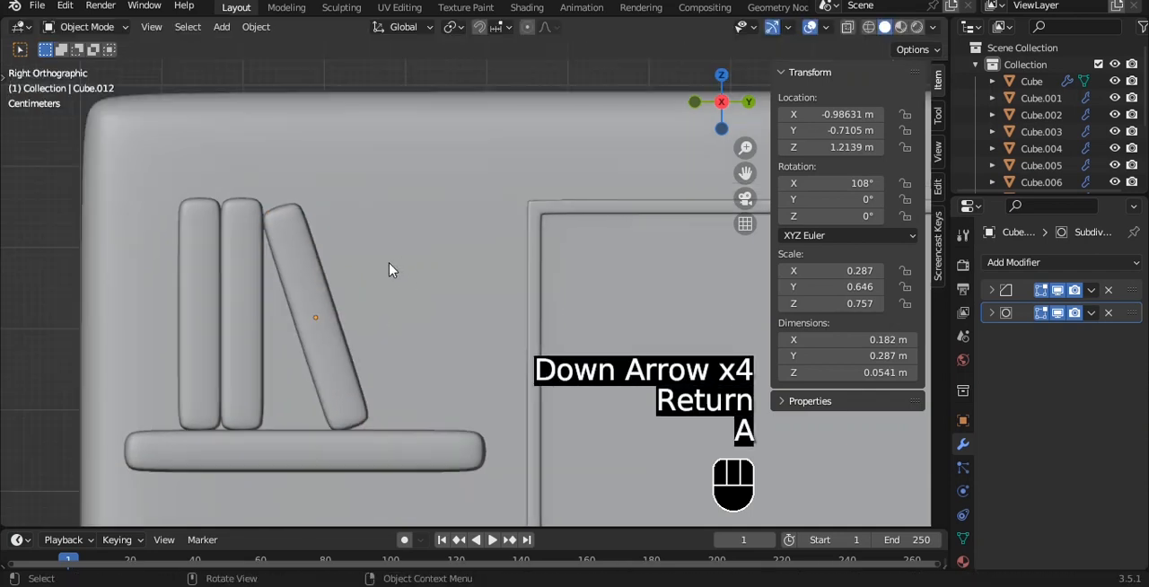
pyautogui.moveTo(389, 270); pyautogui.dragTo(456, 328, button='middle')
pyautogui.hotkey('ctrl', 's')
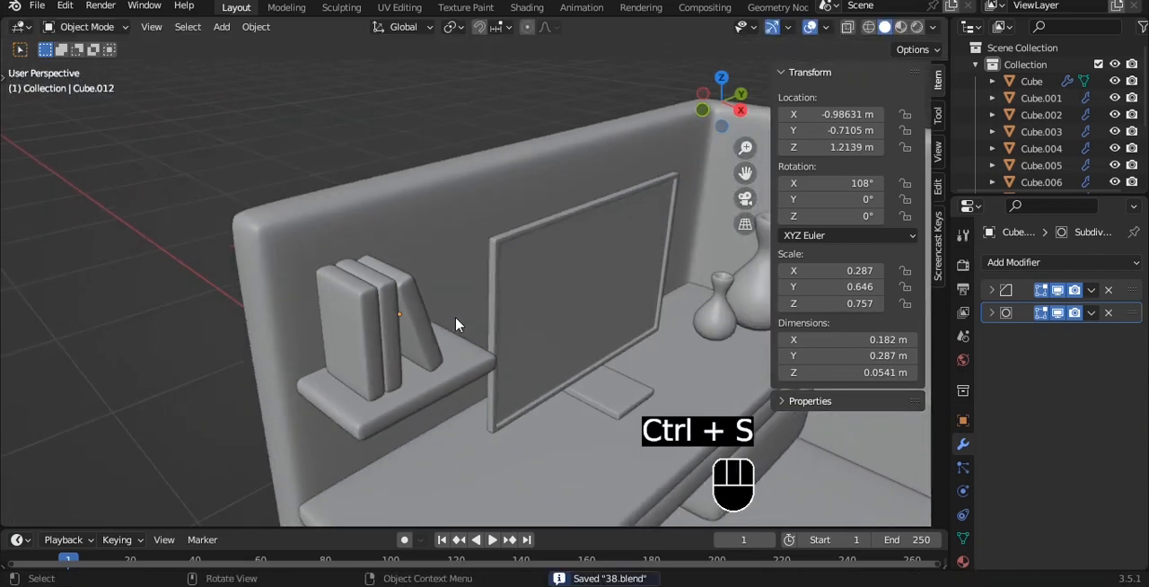
# - Select the three books, reduce their height to about 0.82 along Z and narrow them to an X scale of about 0.270
pyautogui.scroll(-2, 456, 325)
pyautogui.press('`')
pyautogui.click(419, 271)
pyautogui.moveTo(474, 259); pyautogui.dragTo(341, 237, button='middle')
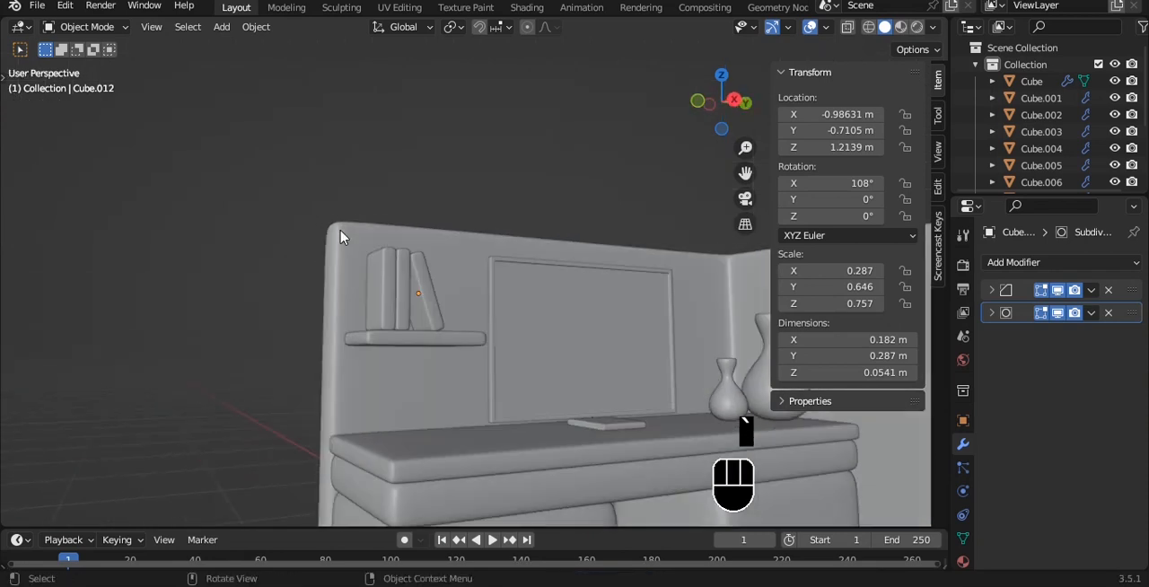
pyautogui.keyDown('alt'); pyautogui.middleClick(471, 212); pyautogui.keyUp('alt')
pyautogui.press('s')
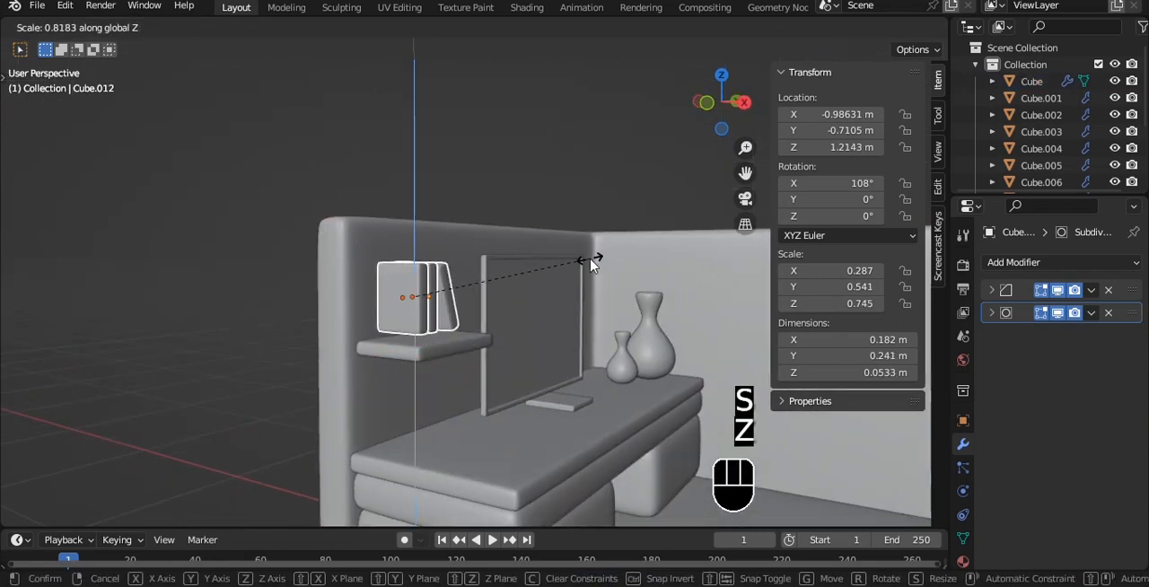
pyautogui.press('s')
pyautogui.press('x')
pyautogui.click(587, 278)
# - Lower the three books together onto the shelf, the leaning one at about Z 1.19 m, and save the file
pyautogui.press('`')
pyautogui.click(410, 243)
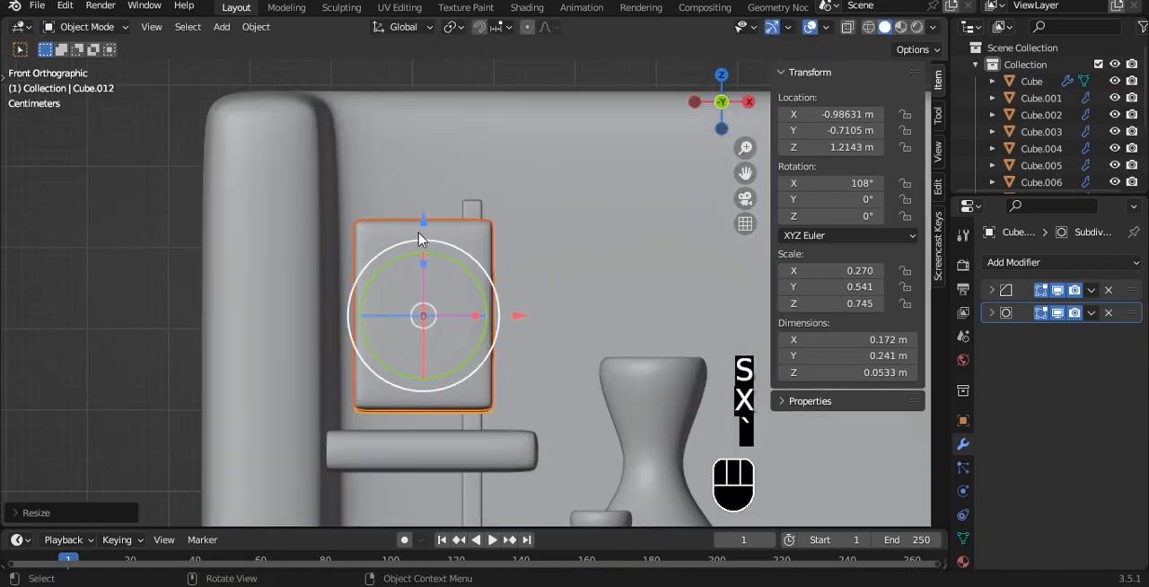
pyautogui.moveTo(419, 238); pyautogui.dragTo(420, 245)
pyautogui.moveTo(584, 285); pyautogui.dragTo(451, 295, button='middle')
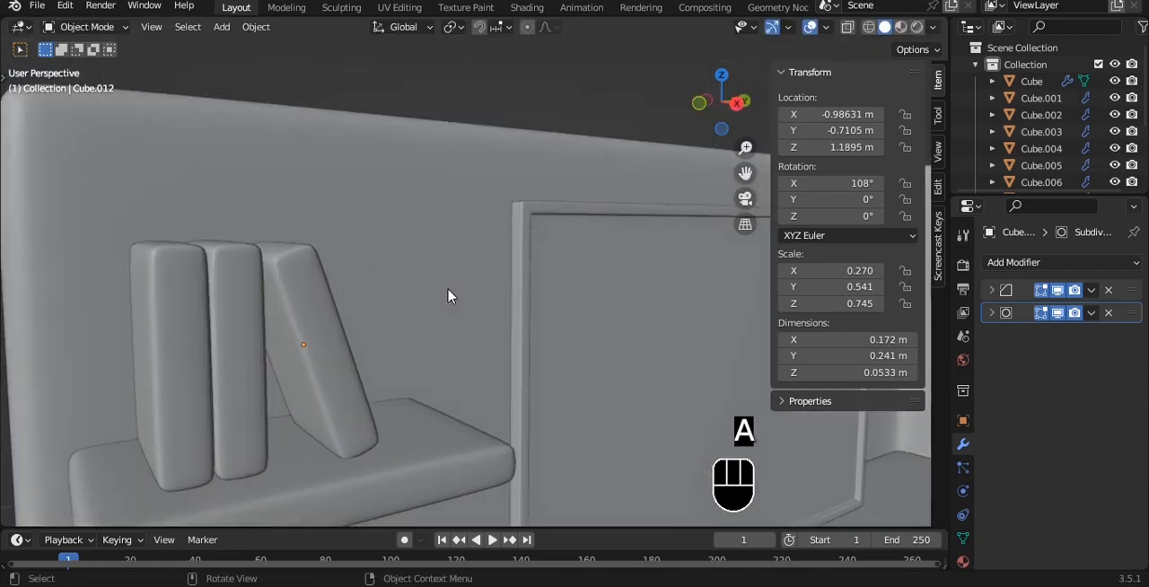
pyautogui.hotkey('ctrl', 's')
# - Duplicate the desk's thin top slab along Z to about Z 0.377 m, at the base of the cabinet blocks, and deselect it
pyautogui.press('`')
pyautogui.click(530, 297)
pyautogui.keyDown('shift'); pyautogui.moveTo(523, 289); pyautogui.dragTo(445, 156, button='middle'); pyautogui.keyUp('shift')
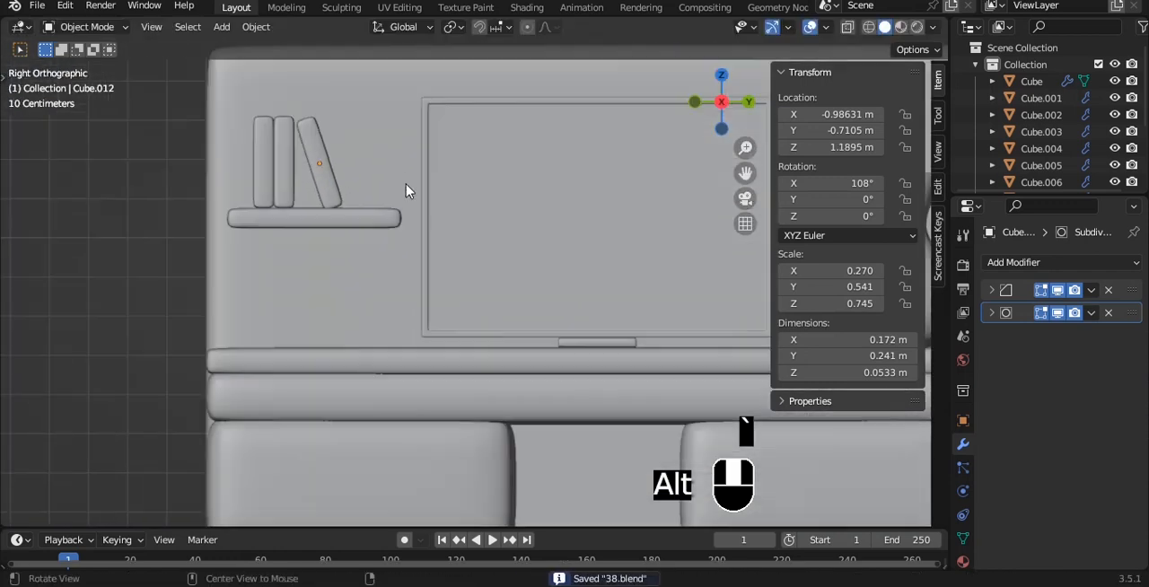
pyautogui.moveTo(406, 186); pyautogui.dragTo(453, 205, button='middle')
pyautogui.moveTo(498, 163); pyautogui.dragTo(469, 198, button='middle')
pyautogui.press('`')
pyautogui.click(534, 199)
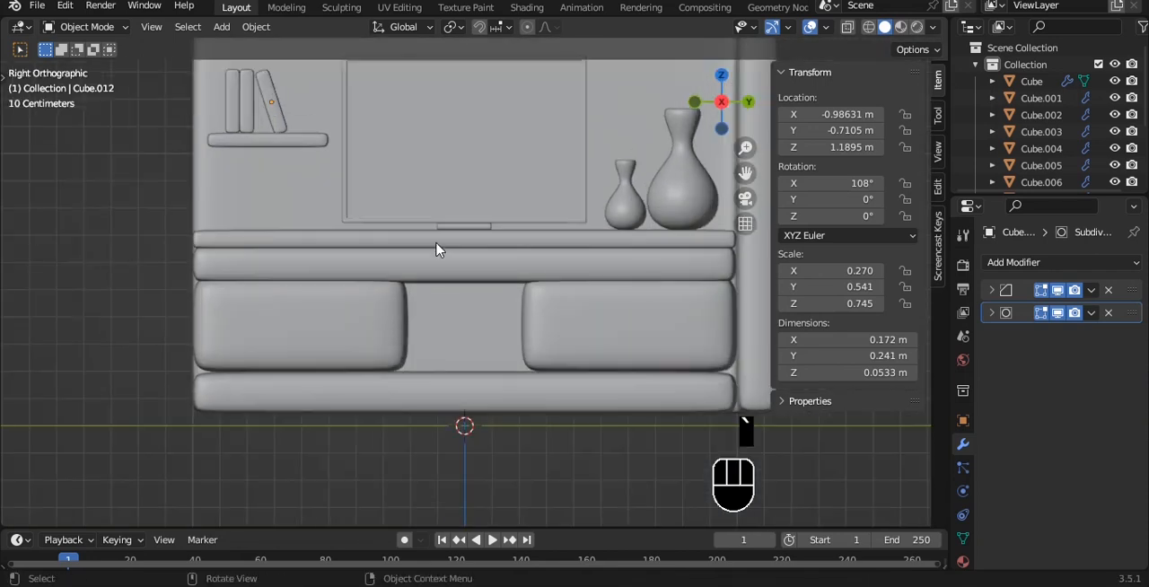
pyautogui.click(557, 239)
pyautogui.hotkey('shift', 'd')
pyautogui.press('z')
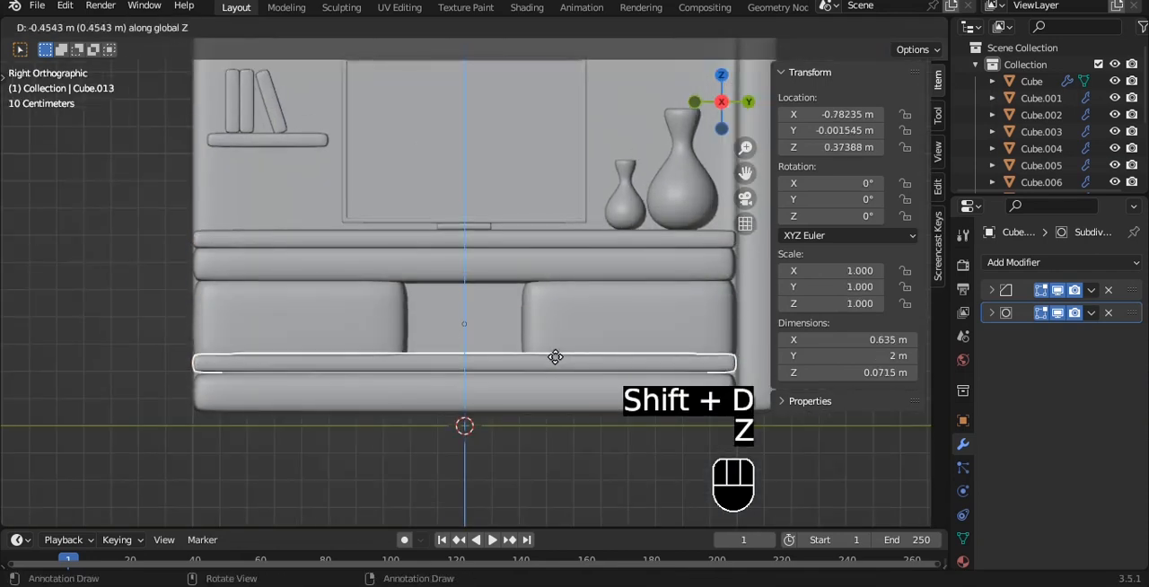
pyautogui.click(554, 356)
pyautogui.moveTo(439, 248); pyautogui.dragTo(341, 134, button='middle')
pyautogui.hotkey('alt', 'a')
# - Duplicate the mirrored pair of cabinet blocks in place
pyautogui.press('`')
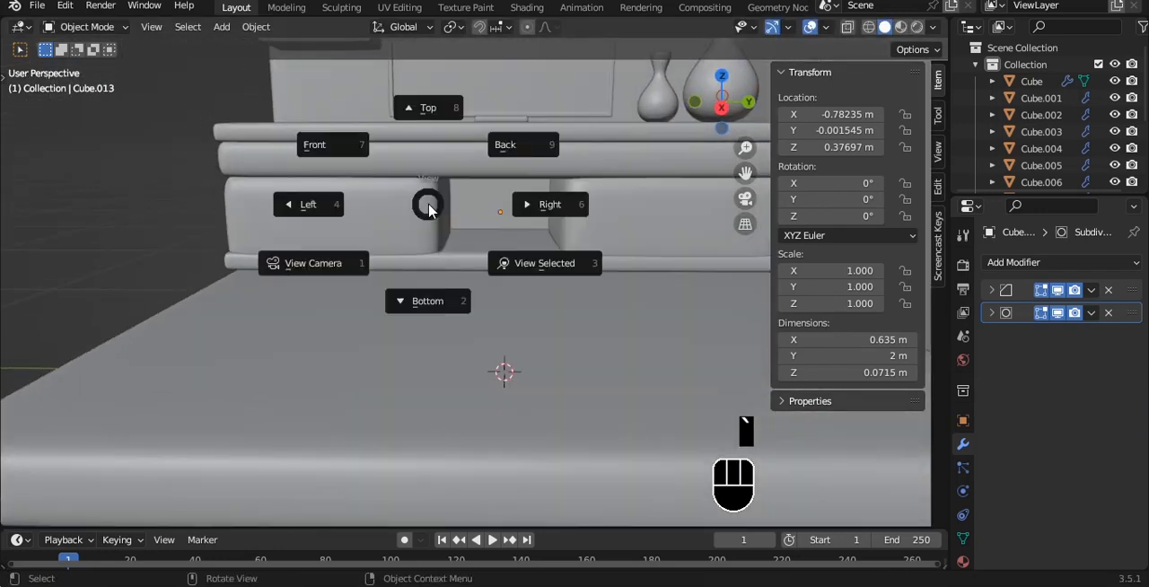
pyautogui.press('`')
pyautogui.keyDown('shift'); pyautogui.moveTo(556, 225); pyautogui.dragTo(555, 262, button='middle'); pyautogui.keyUp('shift')
pyautogui.scroll(2, 529, 258)
pyautogui.click(418, 252)
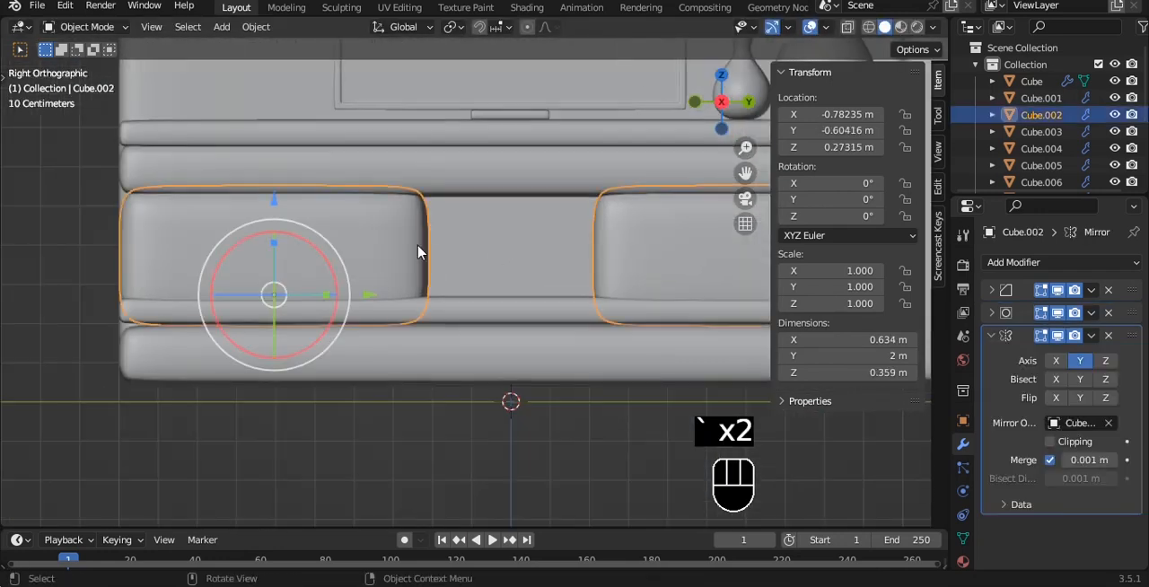
pyautogui.scroll(-1, 421, 234)
pyautogui.press('Tab')
pyautogui.hotkey('alt', 'z')
pyautogui.hotkey('alt', 'z')
pyautogui.moveTo(533, 259); pyautogui.dragTo(500, 249)
pyautogui.press('Tab')
pyautogui.moveTo(485, 244); pyautogui.dragTo(552, 257, button='middle')
pyautogui.hotkey('shift', 'd')
pyautogui.rightClick(520, 261)
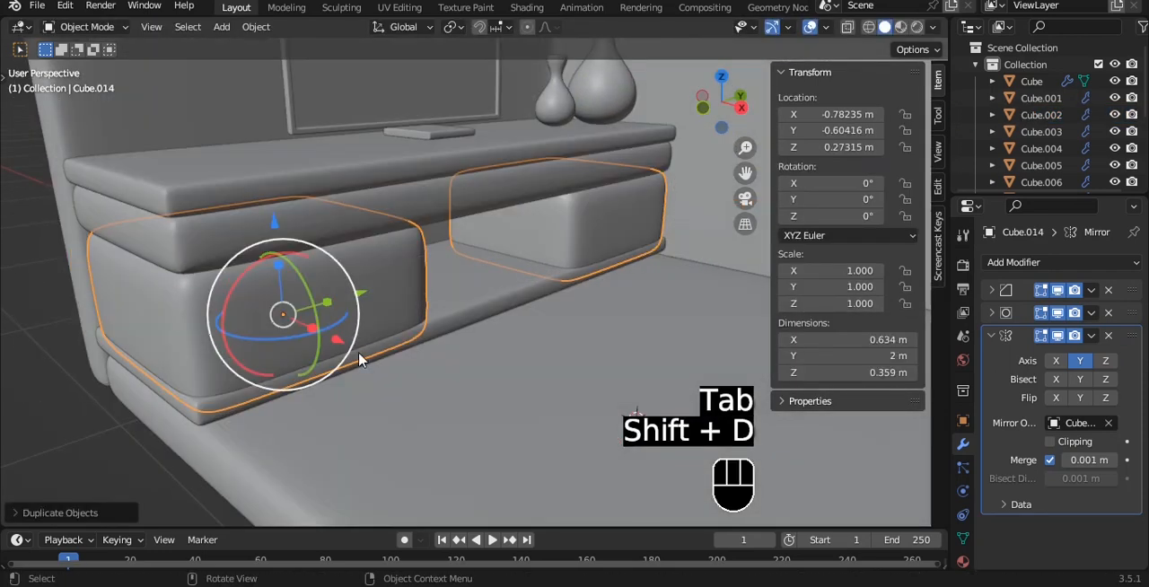
# - Move the duplicated blocks forward to about X -0.619 m and shrink them uniformly to a scale of about 0.679
pyautogui.moveTo(339, 340); pyautogui.dragTo(369, 352)
pyautogui.press('s')
pyautogui.click(502, 324)
# - Flatten the duplicate to an X scale of about 0.034 and set it against the cabinet fronts at about X -0.469 m
pyautogui.keyDown('alt'); pyautogui.moveTo(492, 322); pyautogui.dragTo(538, 314); pyautogui.keyUp('alt')
pyautogui.press('s')
pyautogui.press('x')
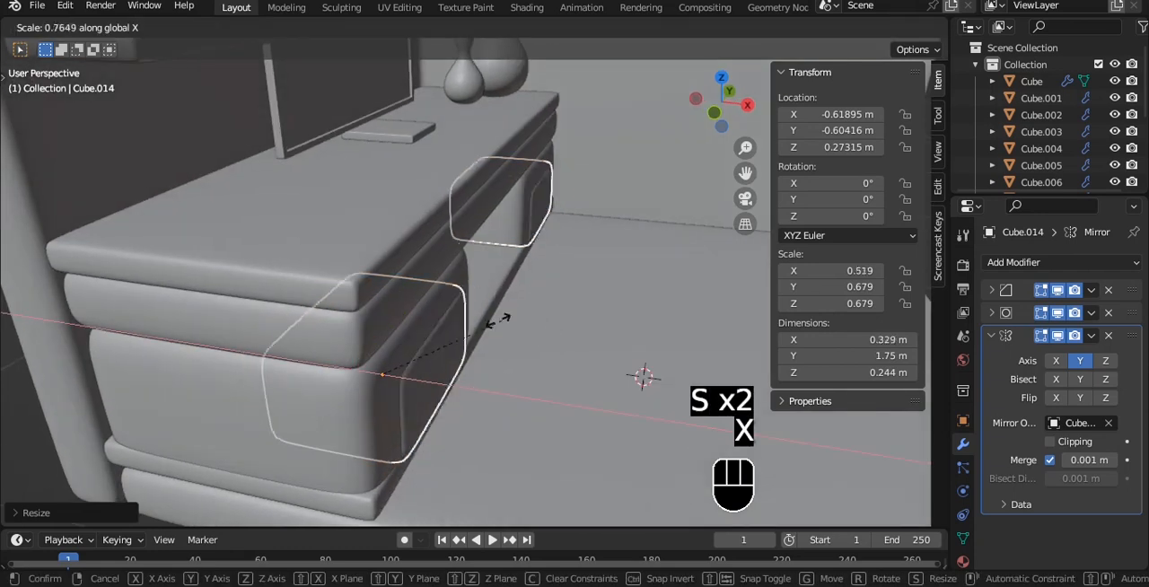
pyautogui.click(387, 355)
pyautogui.moveTo(465, 389); pyautogui.dragTo(521, 420)
pyautogui.moveTo(520, 419); pyautogui.dragTo(567, 287, button='middle')
pyautogui.scroll(3, 566, 287)
pyautogui.press('s')
pyautogui.press('x')
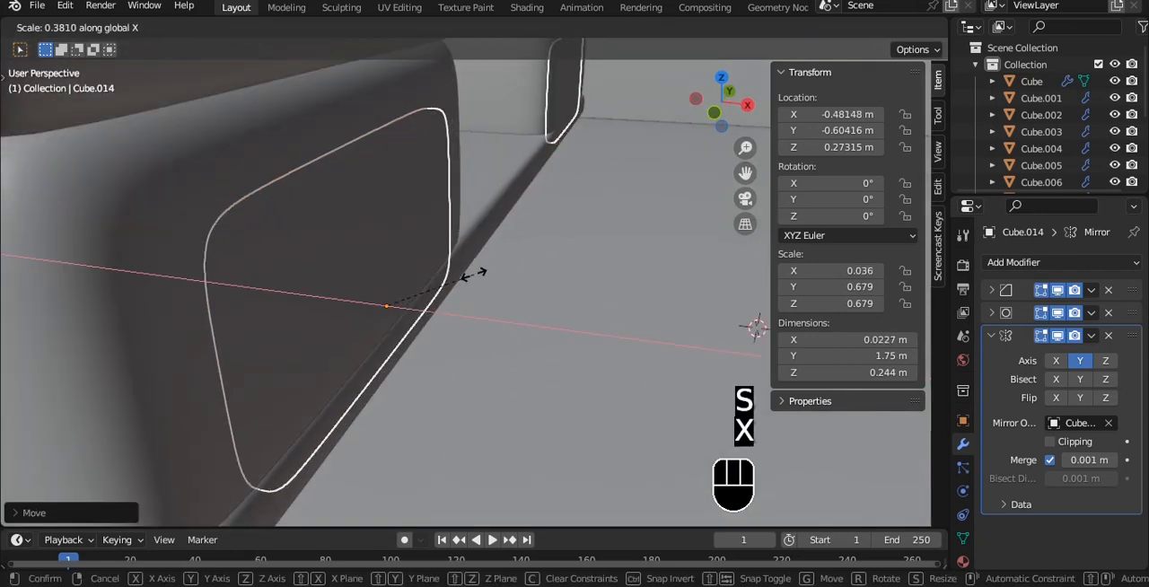
pyautogui.click(488, 321)
pyautogui.moveTo(485, 321); pyautogui.dragTo(497, 324)
# - Resize the front panels to scales of about 0.834 in Y and 0.506 in Z, positioned at about Y -0.613 m, Z 0.337 m
pyautogui.press('`')
pyautogui.keyDown('alt'); pyautogui.keyDown('shift'); pyautogui.moveTo(364, 195); pyautogui.dragTo(441, 290); pyautogui.keyUp('shift'); pyautogui.keyUp('alt')
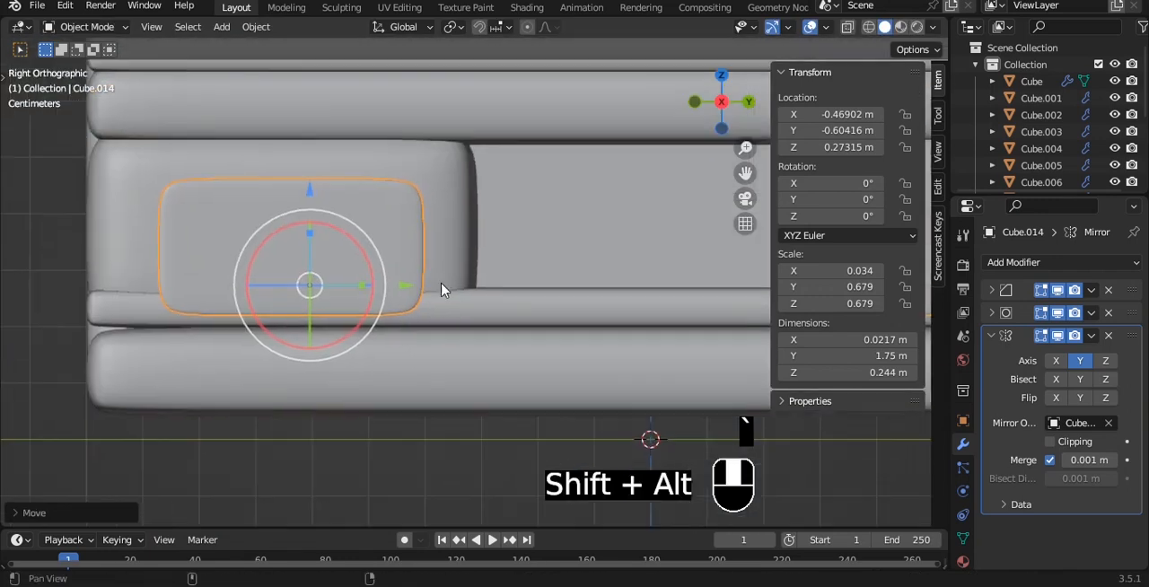
pyautogui.press('s')
pyautogui.press('z')
pyautogui.click(476, 245)
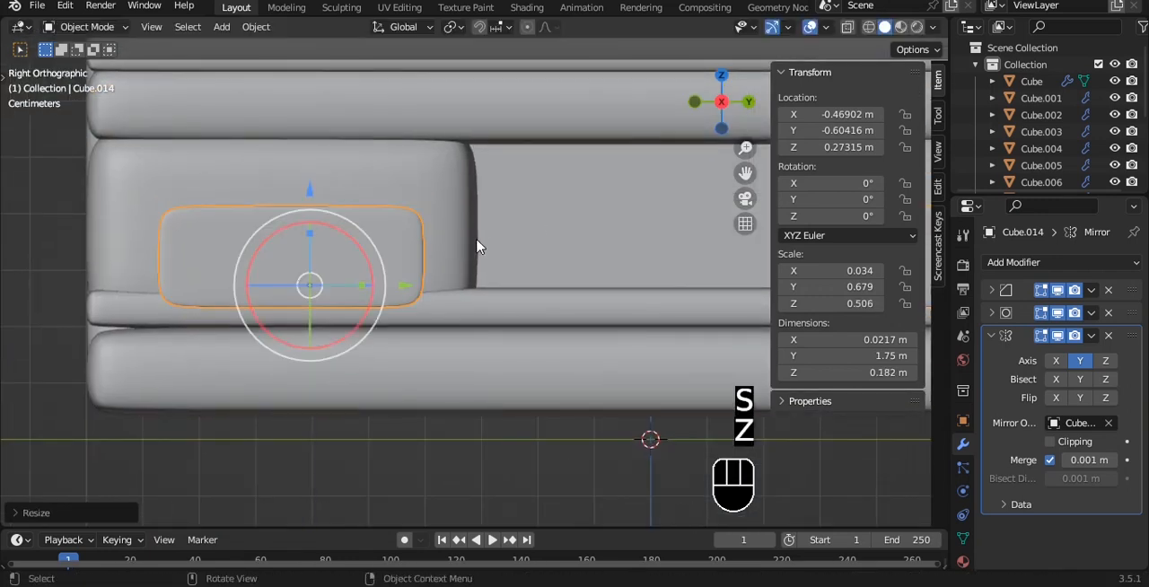
pyautogui.press('s')
pyautogui.press('x')
pyautogui.click(517, 241)
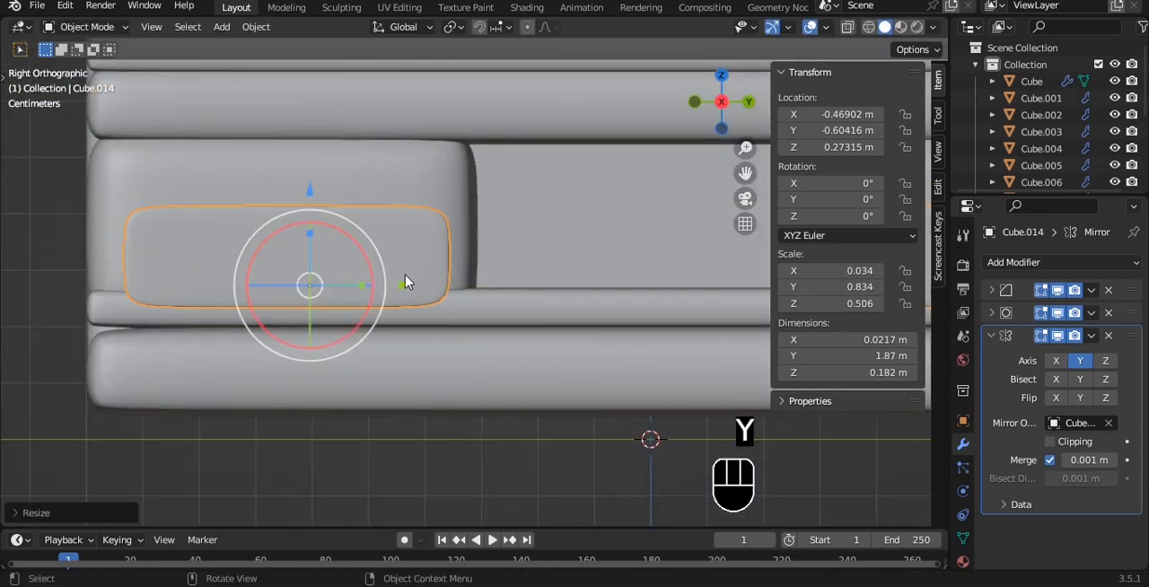
pyautogui.moveTo(405, 282); pyautogui.dragTo(400, 282)
pyautogui.moveTo(305, 190); pyautogui.dragTo(304, 153)
# - Try a vertical loop cut slid toward the outer end of the drawer panel, and undo it
pyautogui.press('Tab')
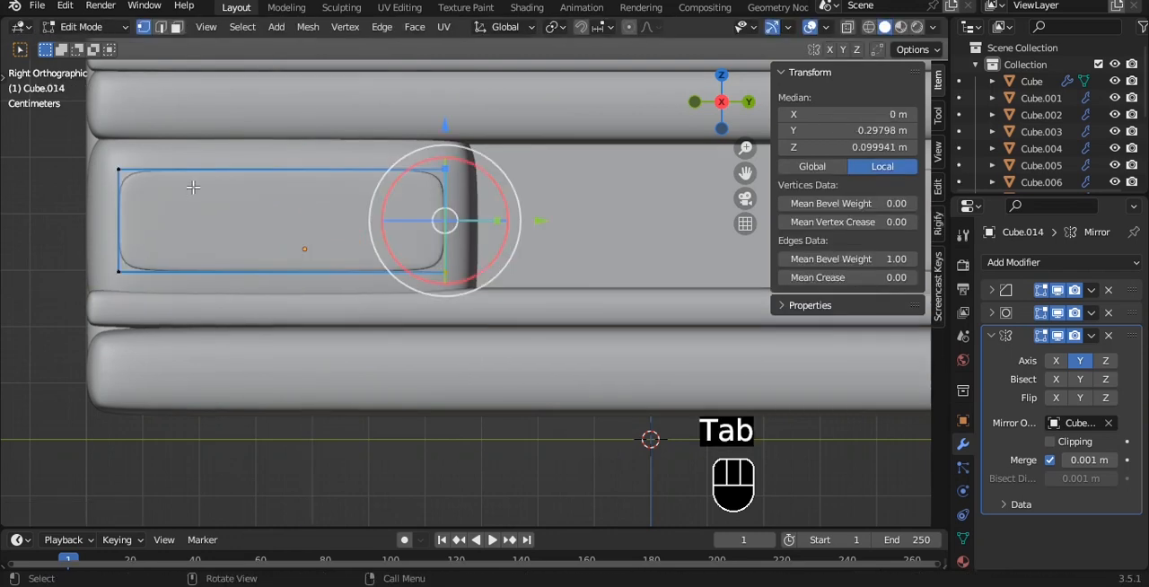
pyautogui.hotkey('ctrl', 'r')
pyautogui.click(192, 171)
pyautogui.click(49, 157)
pyautogui.press('Tab')
pyautogui.keyDown('alt'); pyautogui.moveTo(249, 170); pyautogui.dragTo(445, 225, button='middle'); pyautogui.keyUp('alt')
pyautogui.scroll(-3, 446, 225)
pyautogui.press('a')
pyautogui.keyDown('alt'); pyautogui.moveTo(516, 193); pyautogui.dragTo(449, 159, button='middle'); pyautogui.keyUp('alt')
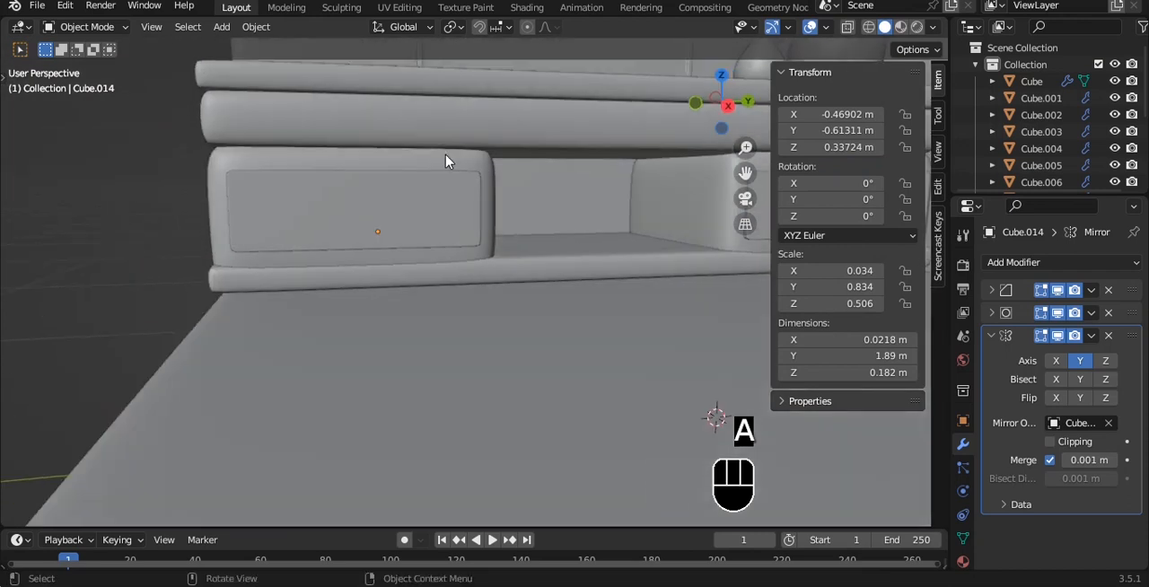
pyautogui.hotkey('ctrl', 'z')
pyautogui.hotkey('ctrl', 'z')
pyautogui.hotkey('ctrl', 'z')
pyautogui.hotkey('ctrl', 'z')
pyautogui.press('Tab')
# - Increase the drawer panels' height to a Z scale of about 0.591
pyautogui.press('`')
pyautogui.click(386, 112)
pyautogui.press('Tab')
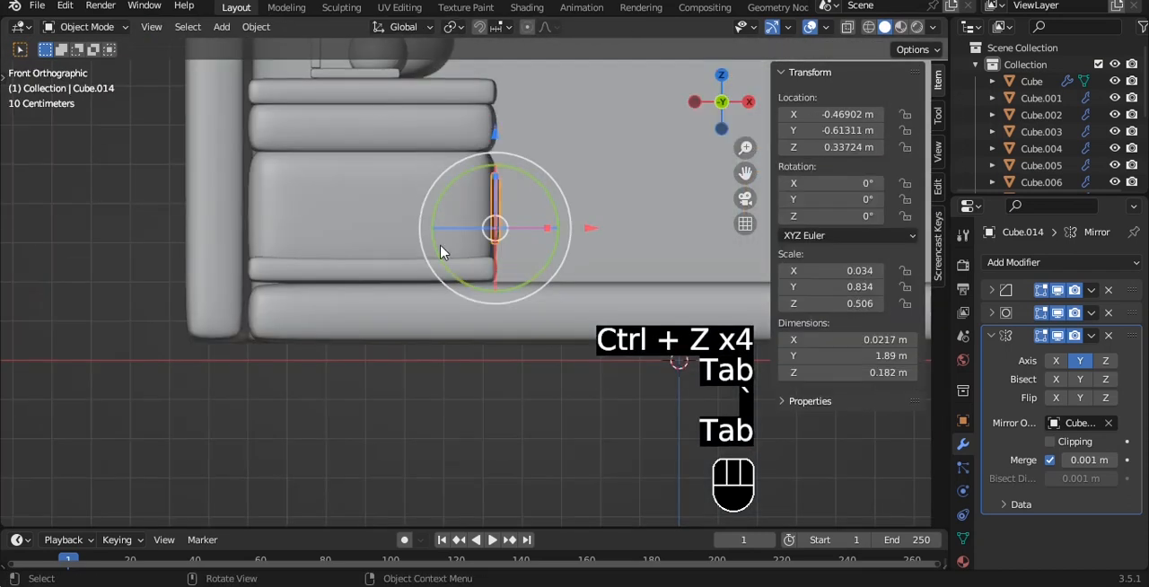
pyautogui.moveTo(561, 186); pyautogui.dragTo(510, 185, button='middle')
pyautogui.scroll(-3, 407, 259)
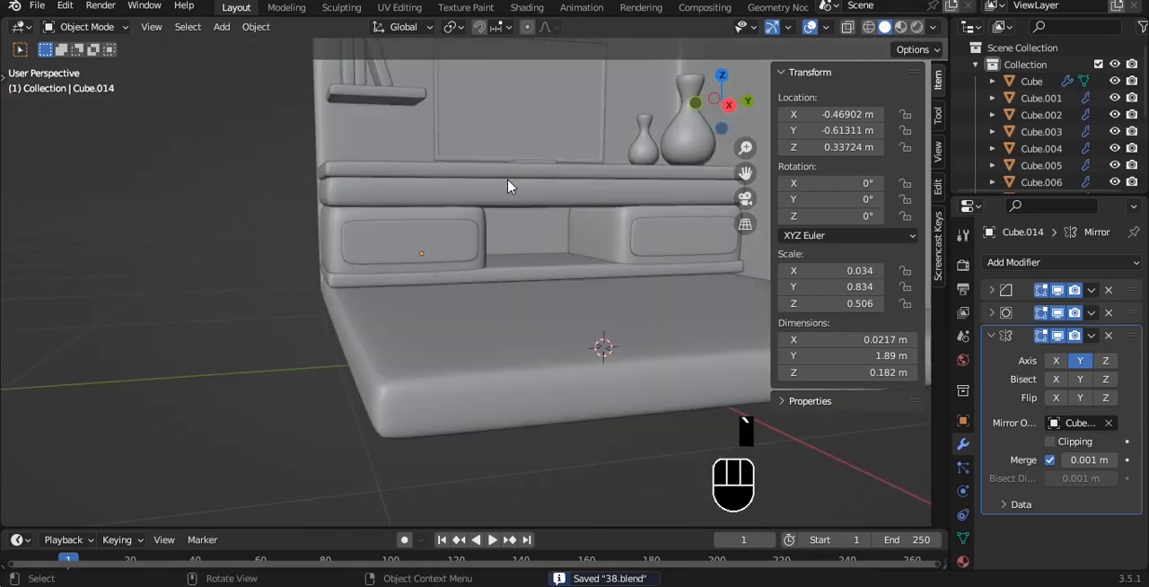
pyautogui.scroll(4, 415, 219)
pyautogui.press('Tab')
pyautogui.press('Tab')
pyautogui.press('s')
pyautogui.press('z')
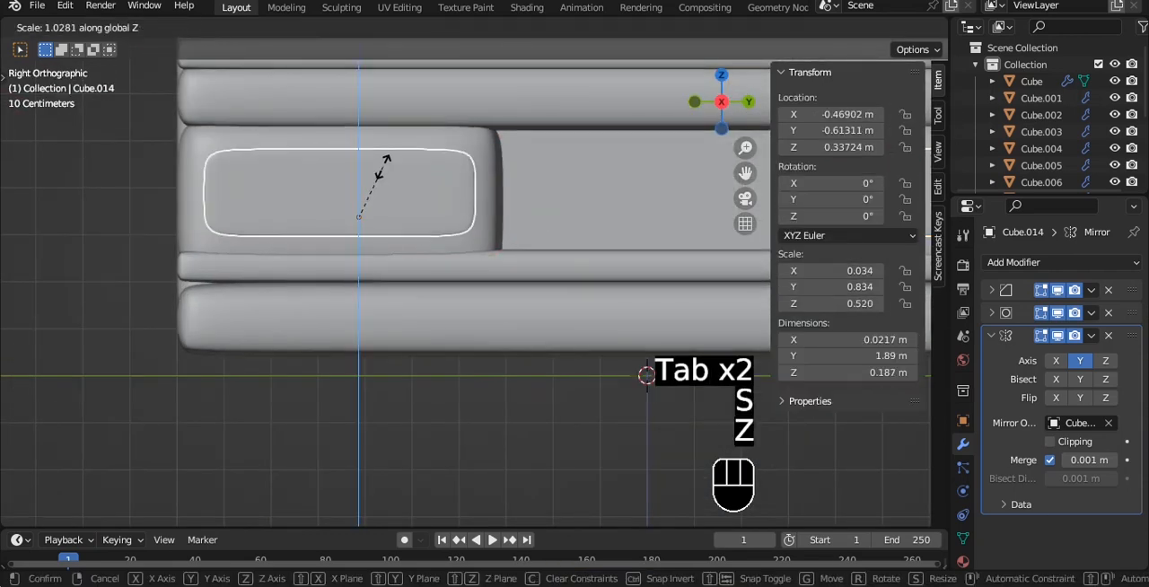
pyautogui.click(387, 160)
# - Recentre the drawer panels on the cabinet fronts at about Y -0.618 m and Z 0.330 m, and save the file
pyautogui.press('g')
pyautogui.press('z')
pyautogui.click(123, 185)
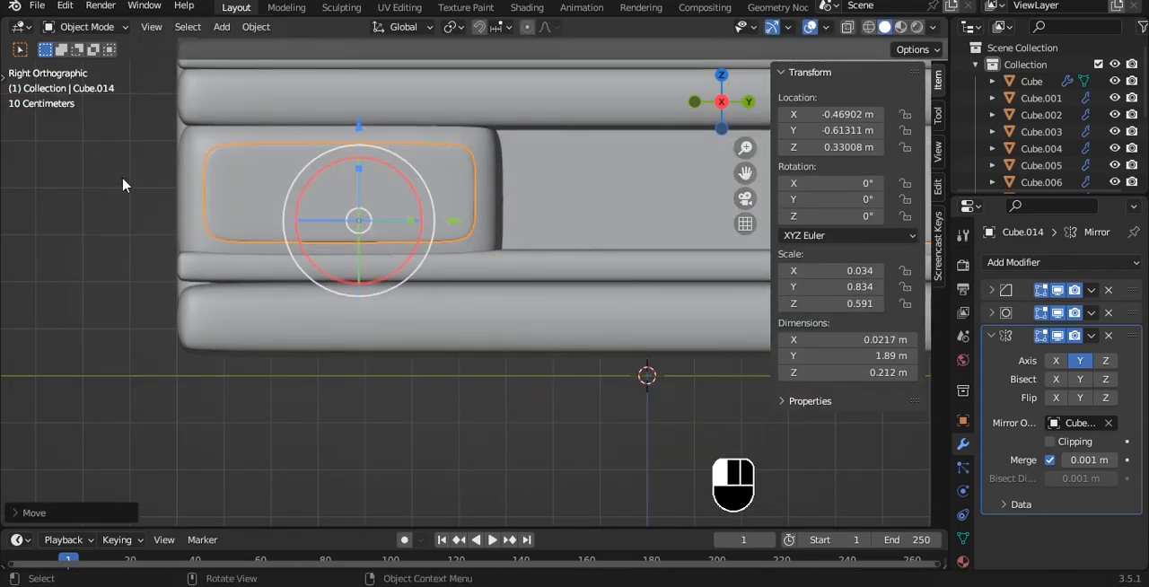
pyautogui.moveTo(450, 220); pyautogui.dragTo(446, 221)
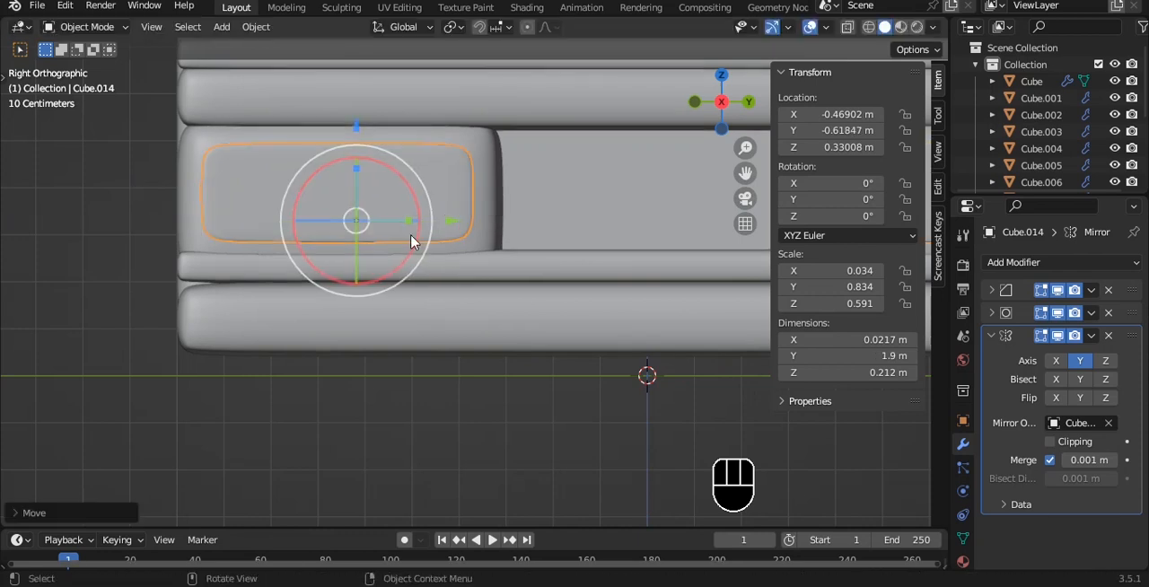
pyautogui.click(385, 395)
pyautogui.keyDown('alt'); pyautogui.moveTo(292, 126); pyautogui.dragTo(341, 169); pyautogui.keyUp('alt')
pyautogui.scroll(-4, 449, 170)
pyautogui.hotkey('ctrl', 's')
pyautogui.scroll(-4, 446, 135)
pyautogui.hotkey('ctrl', 's')
pyautogui.keyDown('alt'); pyautogui.moveTo(440, 171); pyautogui.dragTo(472, 171); pyautogui.keyUp('alt')
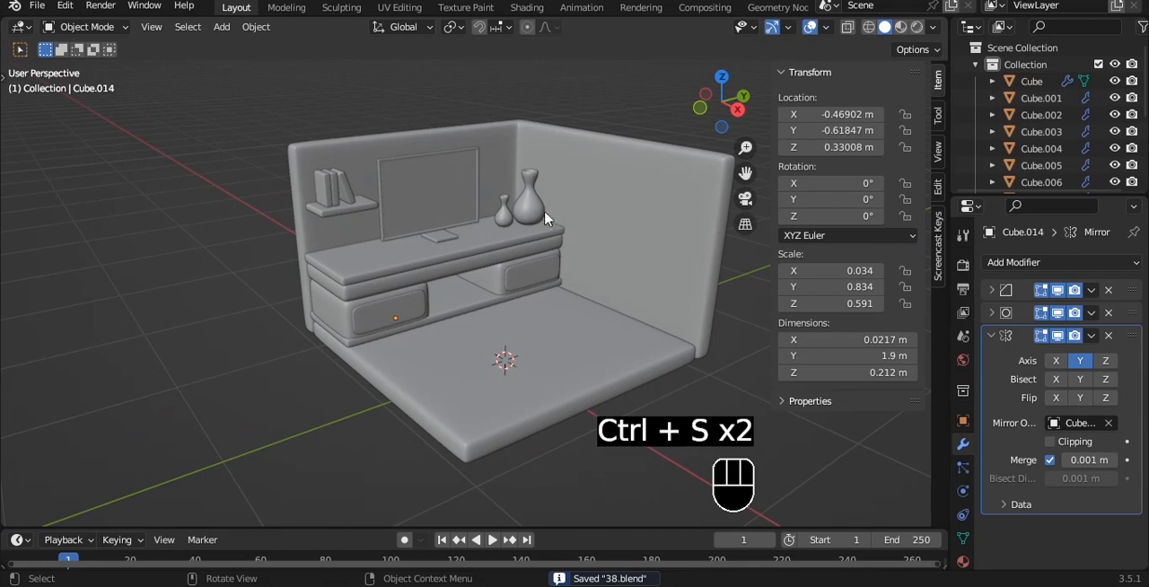
# - Add a vertical loop cut to the wall beside the vases, just past the desk's front, and flatten it along X with scale 0
pyautogui.press('`')
pyautogui.click(641, 220)
pyautogui.scroll(5, 619, 233)
pyautogui.moveTo(533, 243)
pyautogui.keyDown('alt'); pyautogui.keyDown('shift'); pyautogui.mouseDown()
pyautogui.moveTo(497, 224)
pyautogui.moveTo(524, 226)
pyautogui.mouseUp(); pyautogui.keyUp('shift'); pyautogui.keyUp('alt')
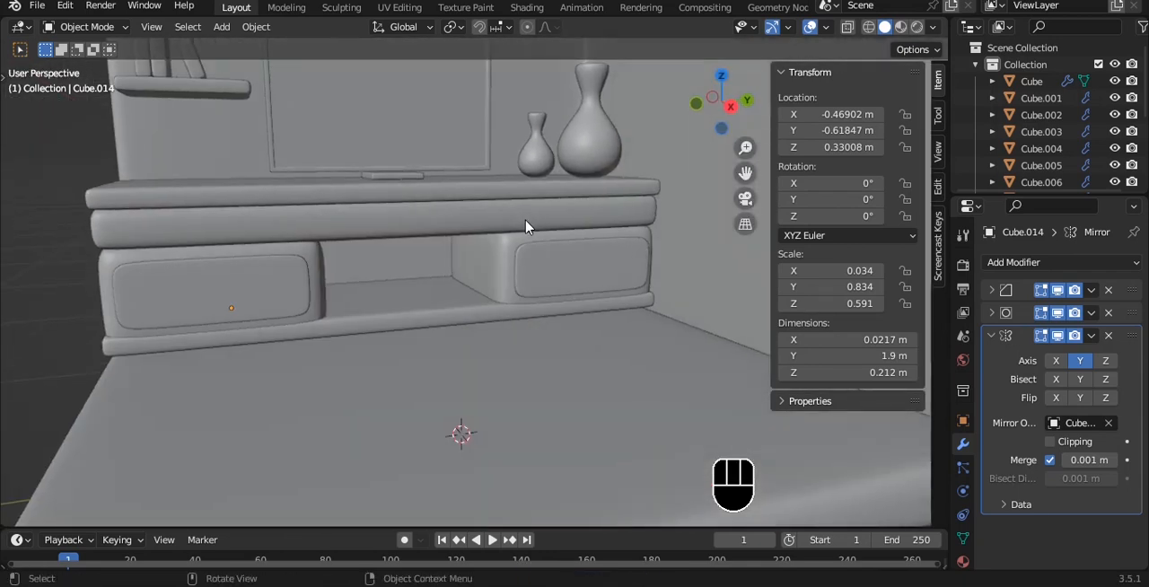
pyautogui.click(520, 193)
pyautogui.press('`')
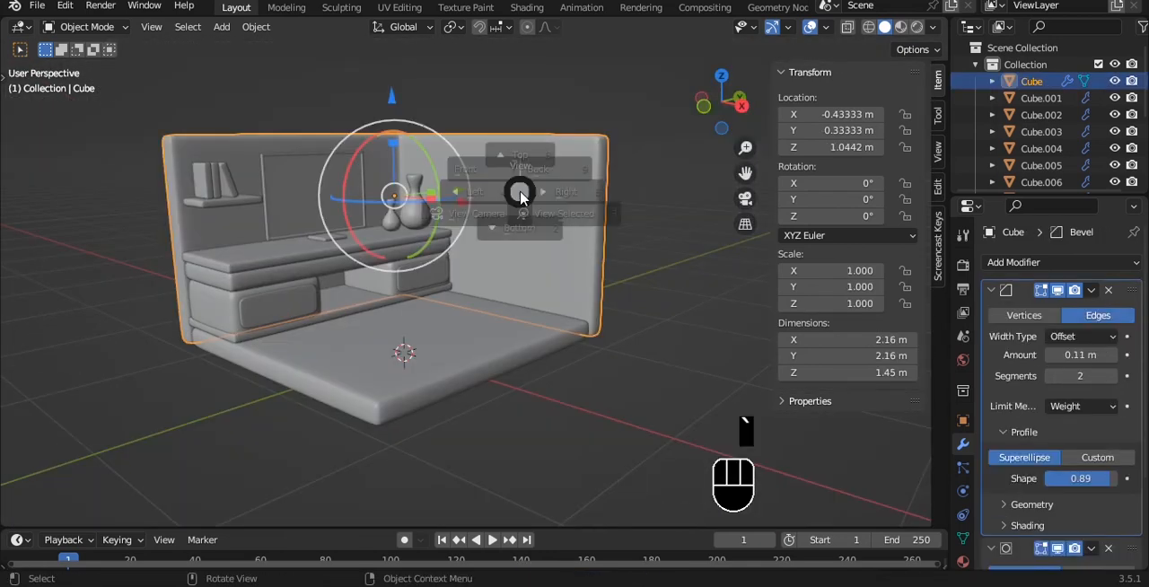
pyautogui.click(488, 146)
pyautogui.scroll(2, 487, 146)
pyautogui.press('Tab')
pyautogui.hotkey('ctrl', 'r')
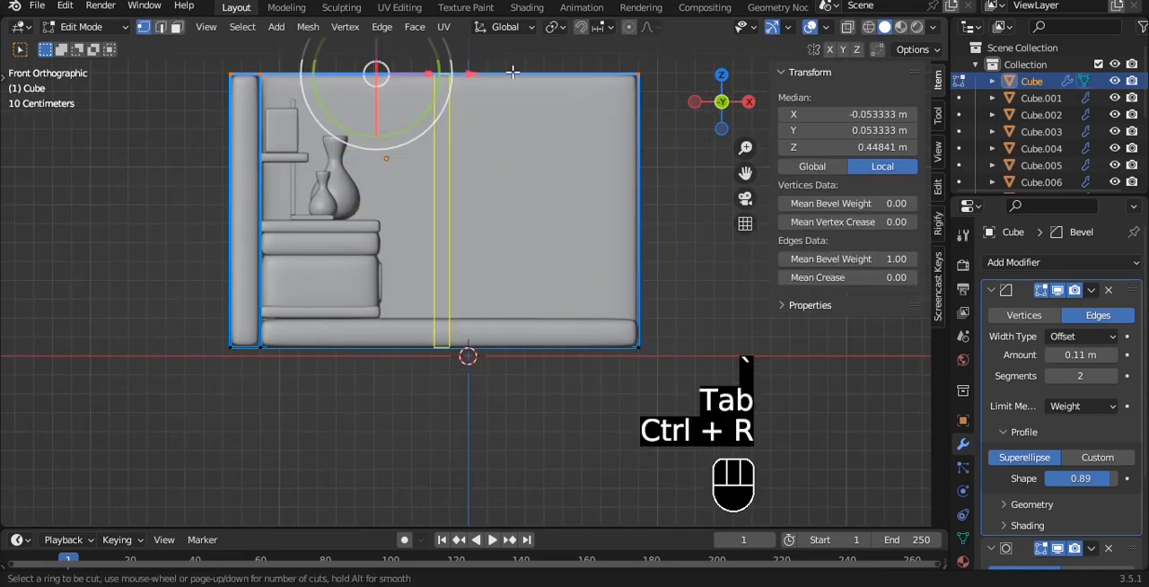
pyautogui.click(471, 59)
pyautogui.moveTo(453, 211)
pyautogui.keyDown('alt'); pyautogui.mouseDown()
pyautogui.moveTo(474, 218)
pyautogui.moveTo(466, 226)
pyautogui.mouseUp(); pyautogui.keyUp('alt')
pyautogui.press('s')
pyautogui.press('x')
pyautogui.click(465, 225)
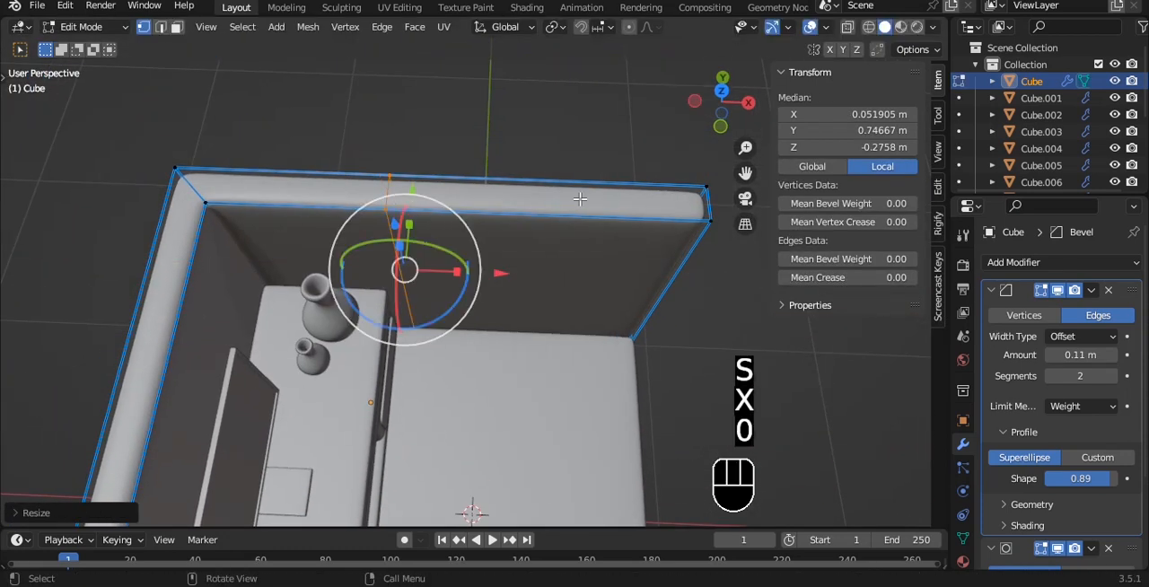
# - Add a centred vertical loop cut in the wall's remaining section and two horizontal cuts, one low and one near the top, outlining a window
pyautogui.click(580, 198)
pyautogui.rightClick(579, 199)
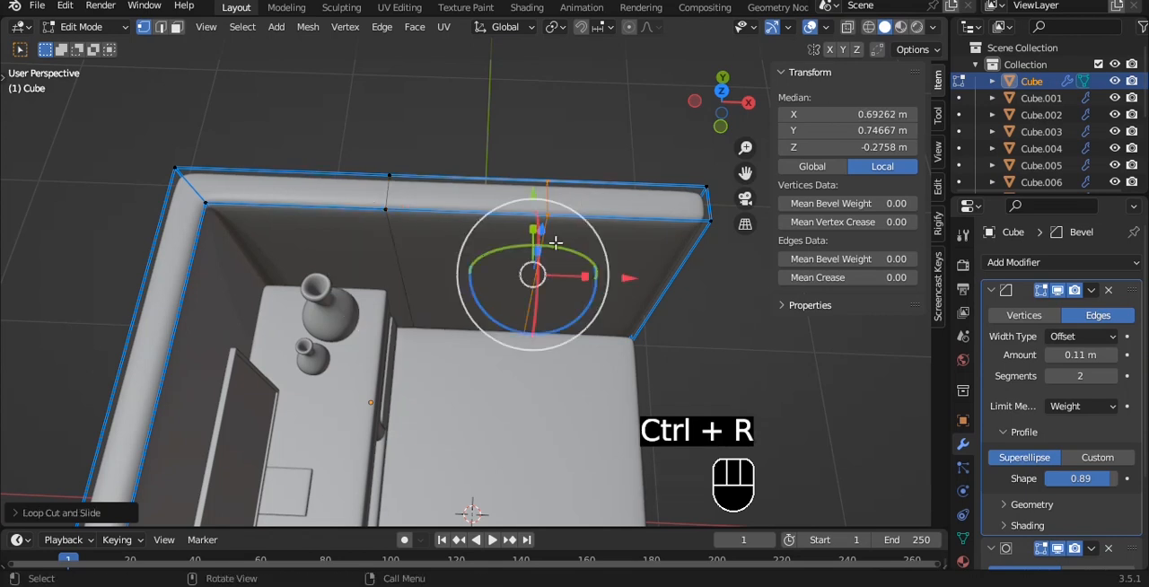
pyautogui.press('KP_1')
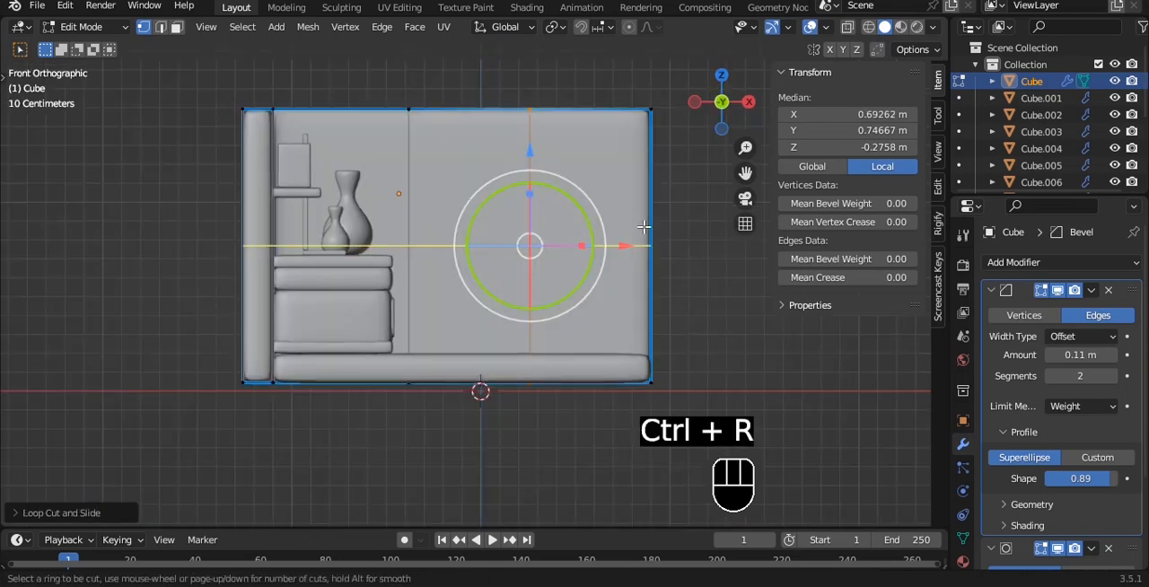
pyautogui.click(643, 228)
pyautogui.click(637, 270)
pyautogui.hotkey('ctrl', 'r')
pyautogui.click(636, 145)
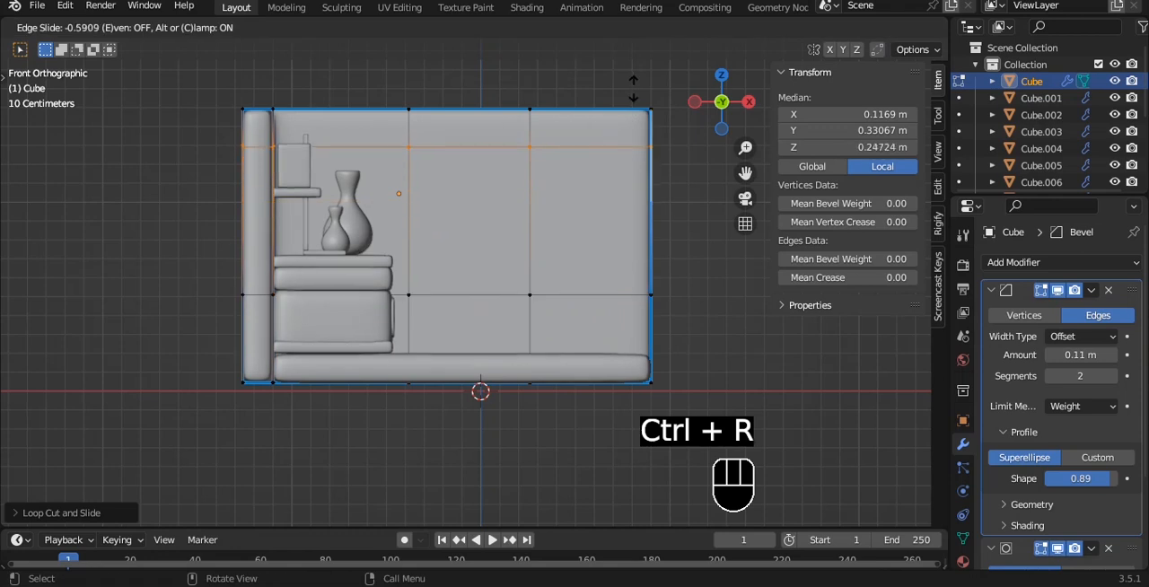
pyautogui.click(634, 91)
# - Select the wall's inner and outer faces within the window outline and bridge them into an opening
pyautogui.press('3')
pyautogui.click(489, 211)
pyautogui.keyDown('alt'); pyautogui.moveTo(502, 216); pyautogui.dragTo(574, 166, button='middle'); pyautogui.keyUp('alt')
pyautogui.keyDown('shift'); pyautogui.click(483, 222); pyautogui.keyUp('shift')
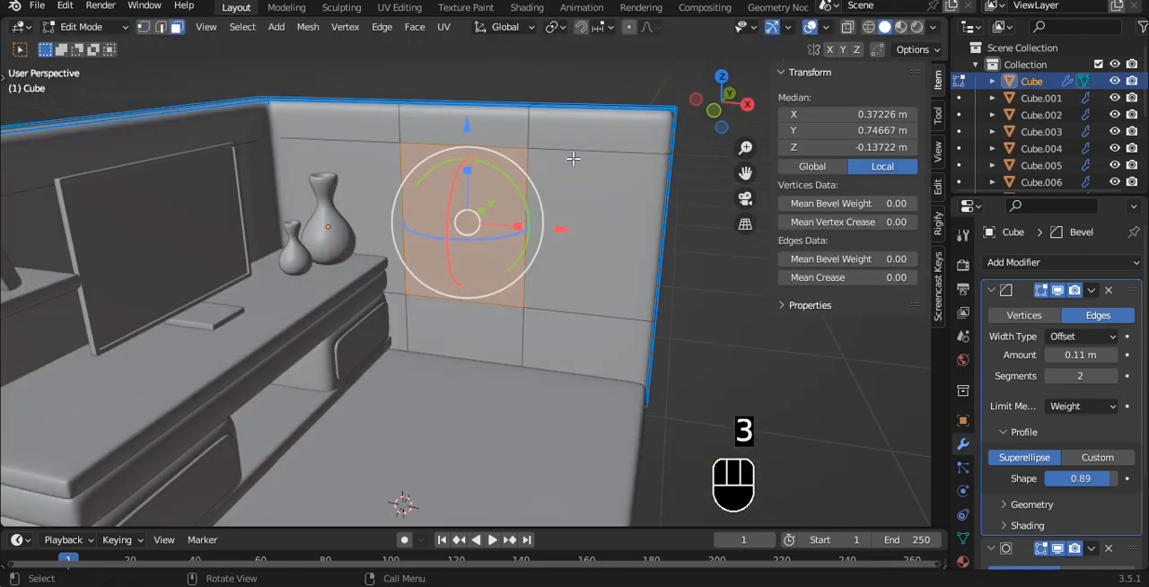
pyautogui.hotkey('ctrl', 'e')
pyautogui.click(557, 194)
# - Set the mean bevel weight of all the wall's edges to 1.00 and save the file
pyautogui.press('a')
pyautogui.press('a')
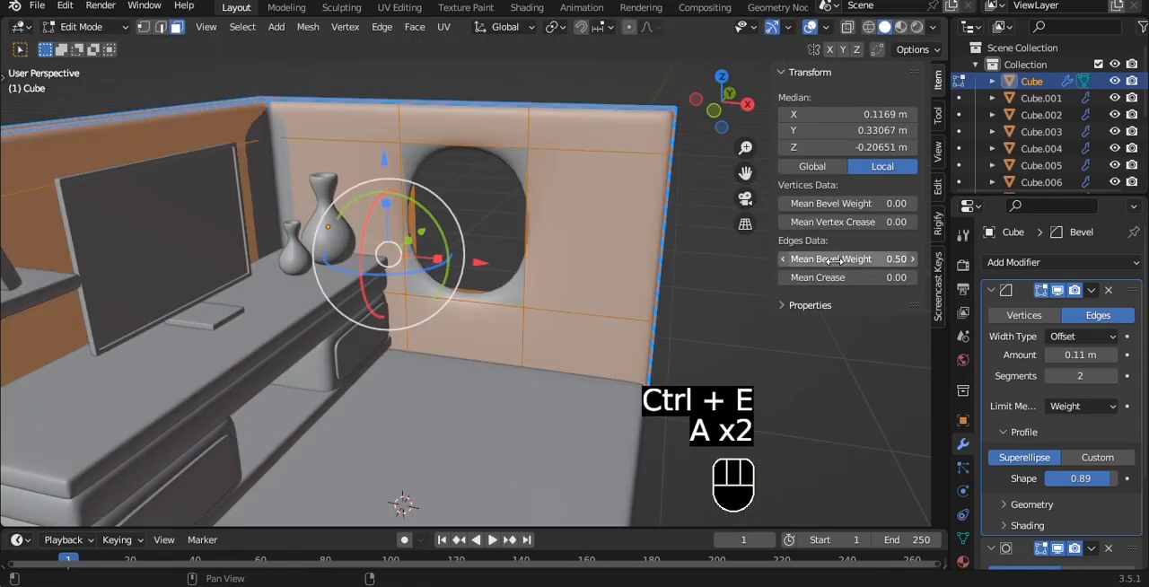
pyautogui.moveTo(835, 260); pyautogui.dragTo(890, 260)
pyautogui.press('Tab')
pyautogui.hotkey('ctrl', 's')
# - Duplicate the inner faces of the window opening in place and separate them into their own object
pyautogui.keyDown('alt'); pyautogui.moveTo(510, 159); pyautogui.dragTo(479, 193, button='middle'); pyautogui.keyUp('alt')
pyautogui.scroll(3, 528, 103)
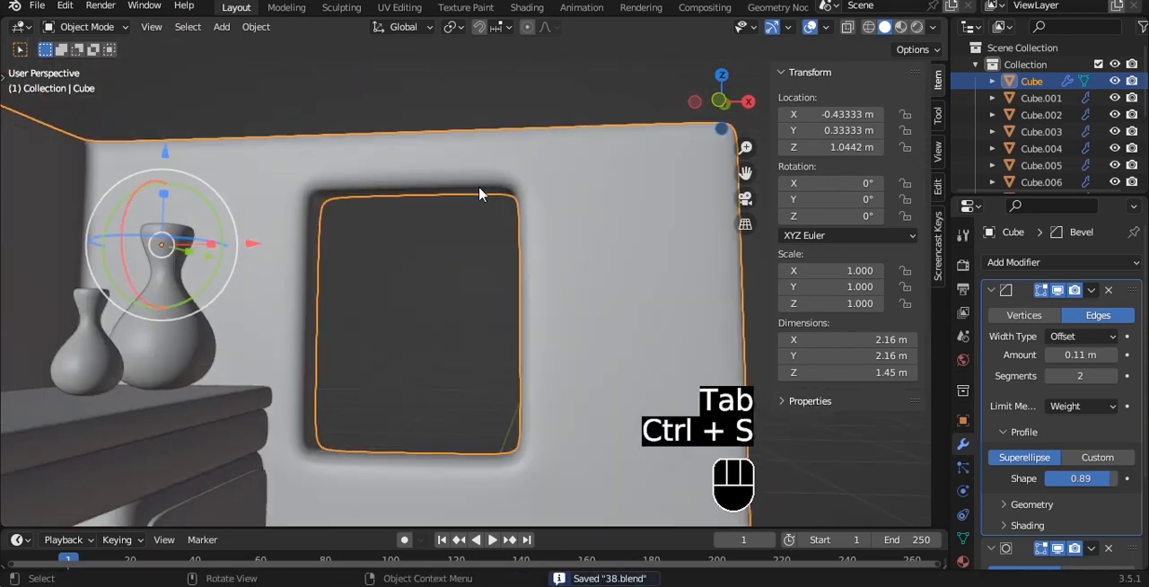
pyautogui.press('Tab')
pyautogui.press('3')
pyautogui.keyDown('alt'); pyautogui.click(324, 197); pyautogui.keyUp('alt')
pyautogui.hotkey('shift', 'd')
pyautogui.rightClick(413, 174)
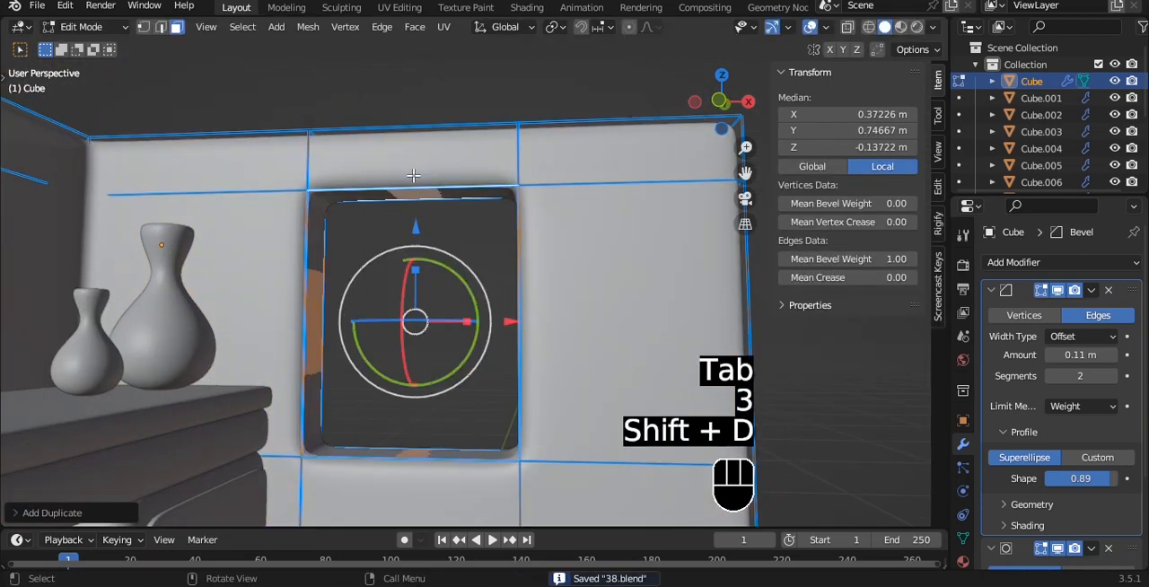
pyautogui.press('p')
pyautogui.click(413, 215)
# - Save the file and set the separated window object's origin to the centre of its geometry
pyautogui.press('Tab')
pyautogui.hotkey('ctrl', 's')
pyautogui.click(408, 201)
pyautogui.press('q')
pyautogui.click(410, 192)
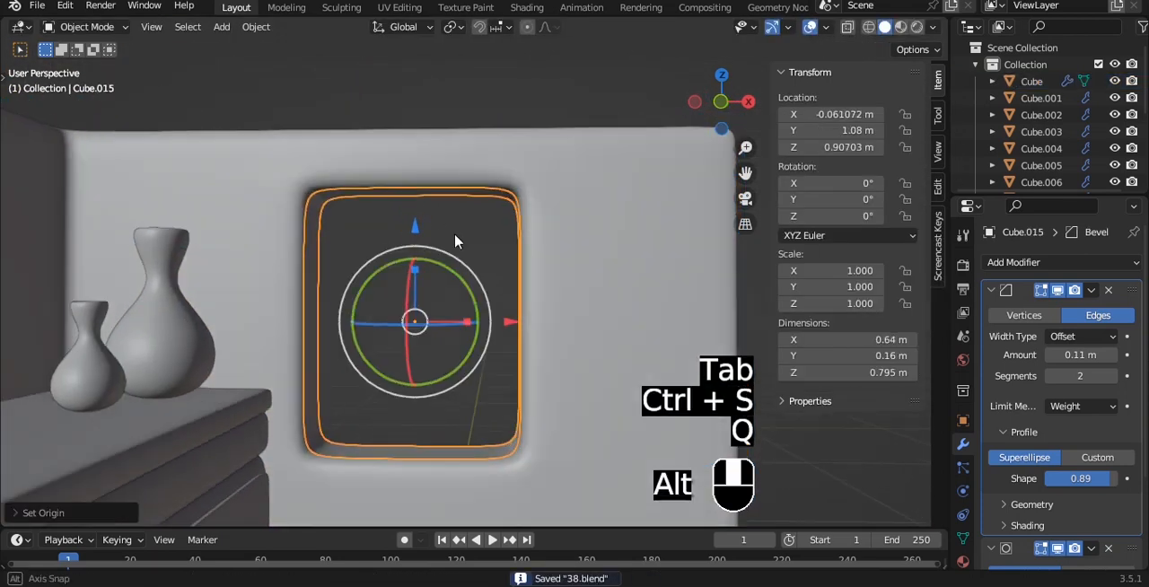
# - Extrude all the window object's faces and scale them inward to about 0.8 to form a frame
pyautogui.keyDown('alt'); pyautogui.moveTo(455, 240); pyautogui.dragTo(425, 205, button='middle'); pyautogui.keyUp('alt')
pyautogui.press('Tab')
pyautogui.press('a')
pyautogui.press('e')
pyautogui.press('s')
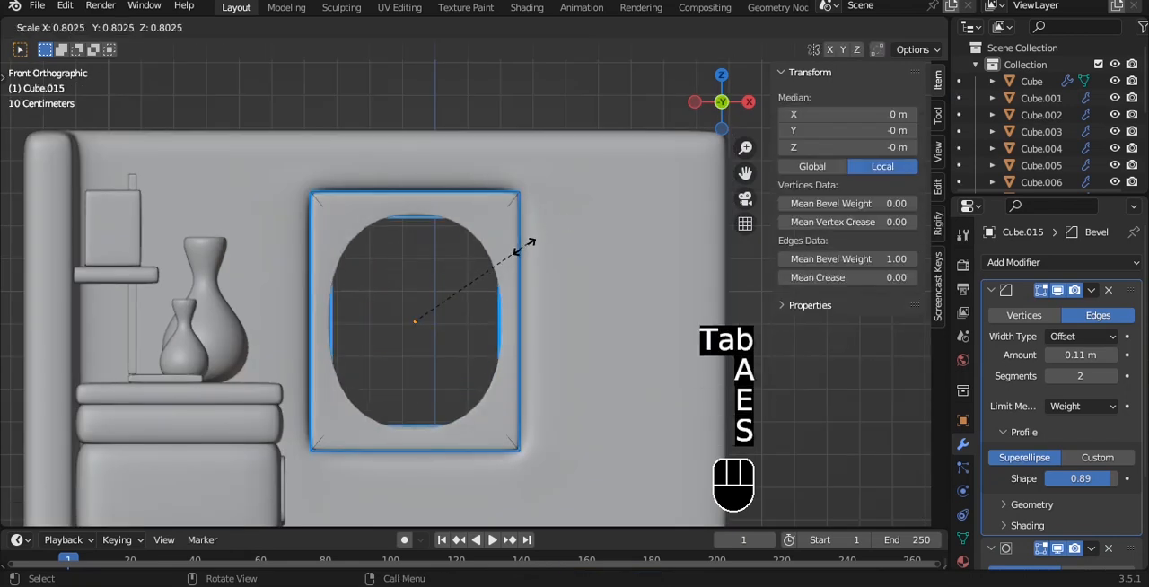
pyautogui.click(533, 241)
# - Set the mean bevel weight of all the window frame's edges to 1.00
pyautogui.press('a')
pyautogui.press('a')
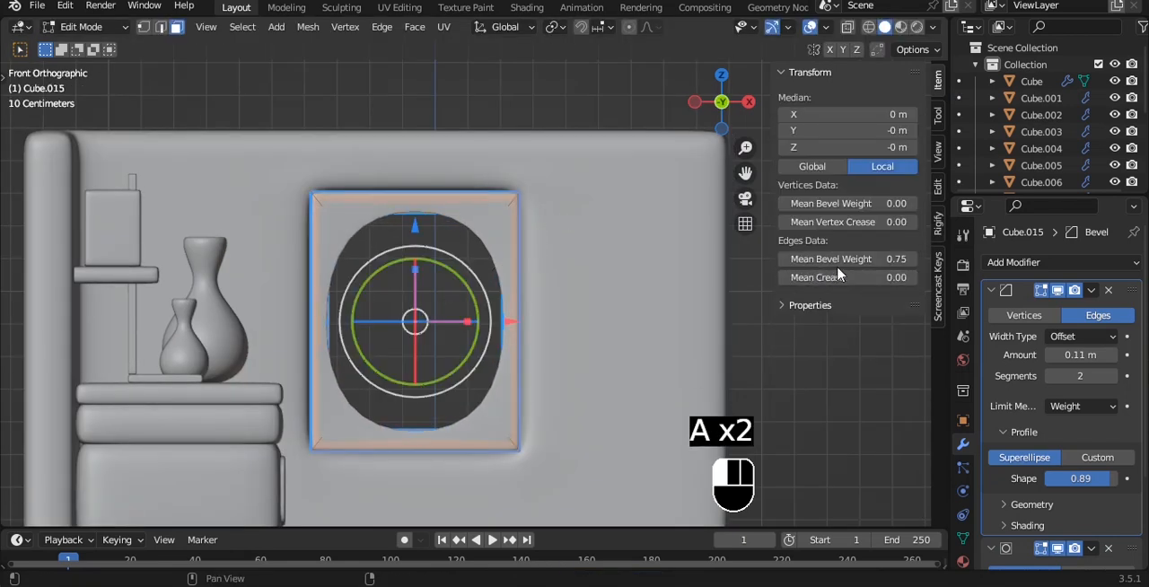
pyautogui.moveTo(888, 261); pyautogui.dragTo(933, 261)
# - Scale the whole window frame up slightly along Y so it projects from the wall, and leave mesh editing
pyautogui.keyDown('alt'); pyautogui.moveTo(480, 243); pyautogui.dragTo(429, 258, button='middle'); pyautogui.keyUp('alt')
pyautogui.press('a')
pyautogui.press('a')
pyautogui.press('s')
pyautogui.press('x')
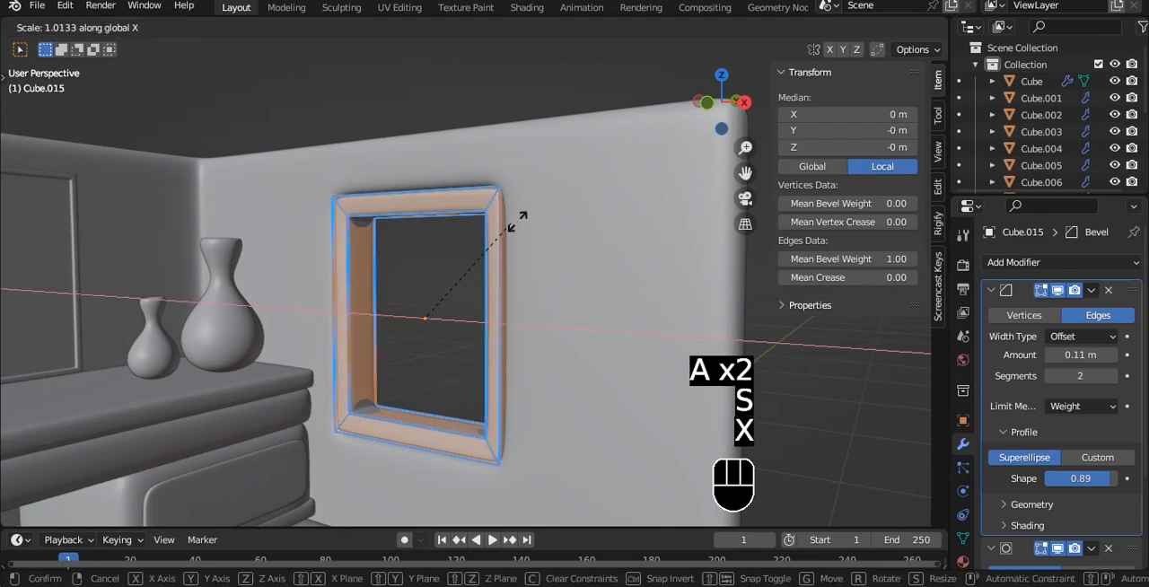
pyautogui.press('y')
pyautogui.click(545, 206)
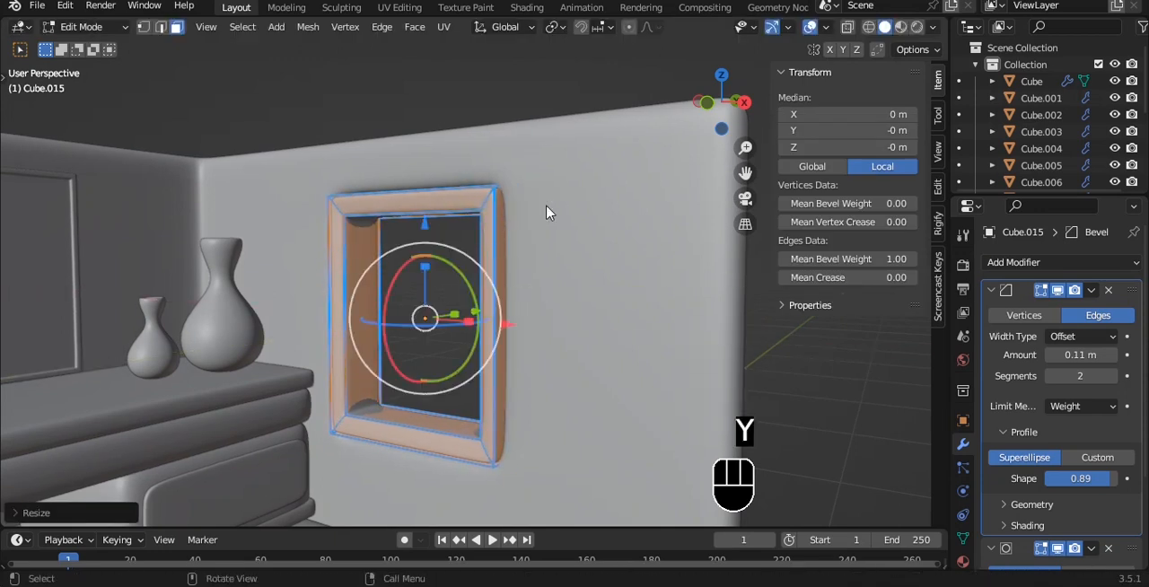
pyautogui.press('Tab')
# - Scale the window frame object along Z to about 1.044
pyautogui.keyDown('alt'); pyautogui.moveTo(542, 102); pyautogui.dragTo(617, 100, button='middle'); pyautogui.keyUp('alt')
pyautogui.click(639, 190)
pyautogui.press('Tab')
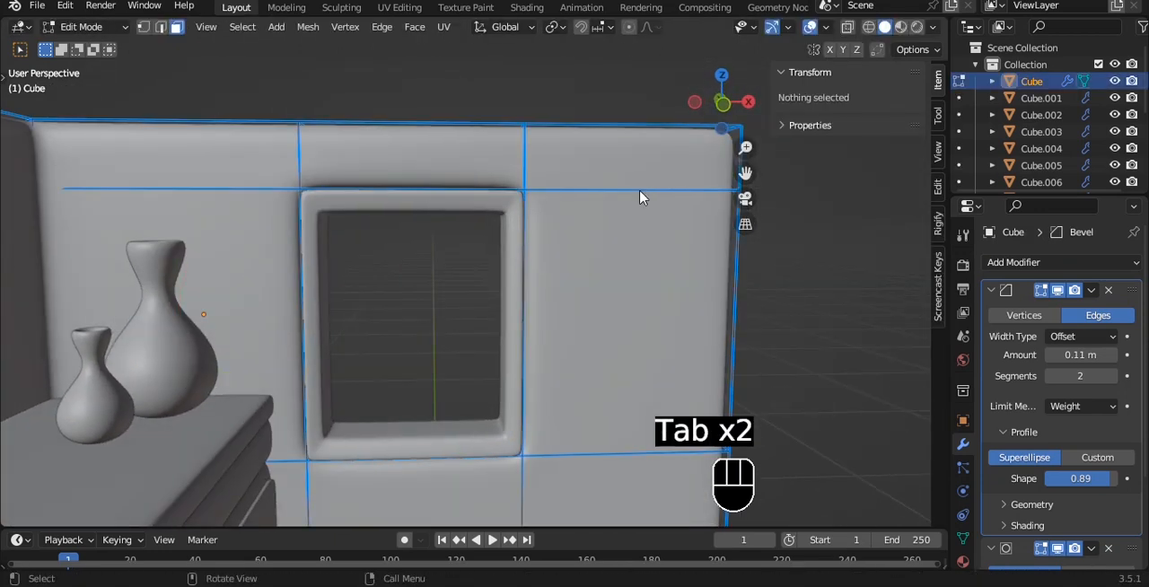
pyautogui.press('Tab')
pyautogui.press('`')
pyautogui.click(580, 147)
pyautogui.moveTo(578, 148)
pyautogui.keyDown('alt'); pyautogui.mouseDown(button='middle')
pyautogui.moveTo(495, 212)
pyautogui.moveTo(501, 201)
pyautogui.moveTo(469, 176)
pyautogui.moveTo(566, 161)
pyautogui.mouseUp(button='middle'); pyautogui.keyUp('alt')
pyautogui.click(502, 199)
pyautogui.press('s')
pyautogui.press('z')
pyautogui.click(580, 157)
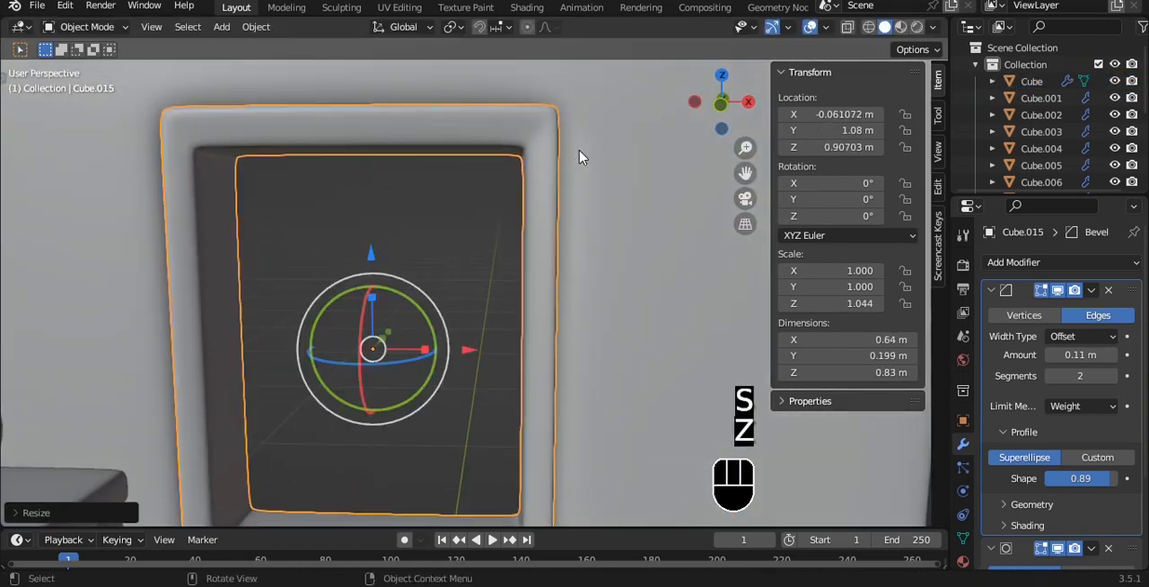
# - Scale the window frame along X to about 1.032 and save the file
pyautogui.press('`')
pyautogui.click(553, 146)
pyautogui.press('s')
pyautogui.press('x')
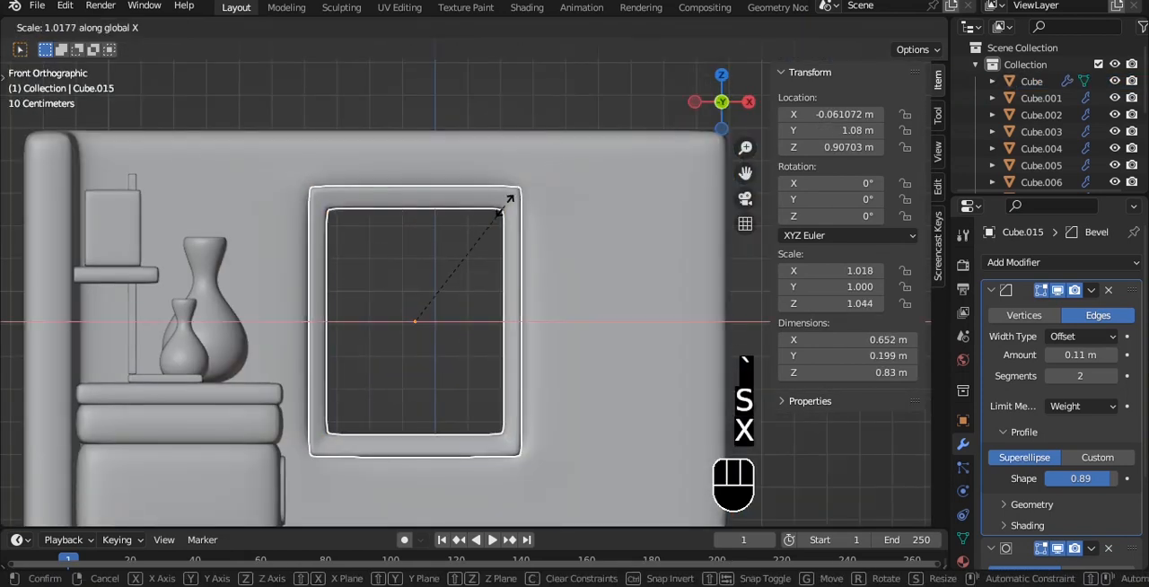
pyautogui.click(513, 199)
pyautogui.keyDown('alt'); pyautogui.moveTo(530, 107); pyautogui.dragTo(433, 127, button='middle'); pyautogui.keyUp('alt')
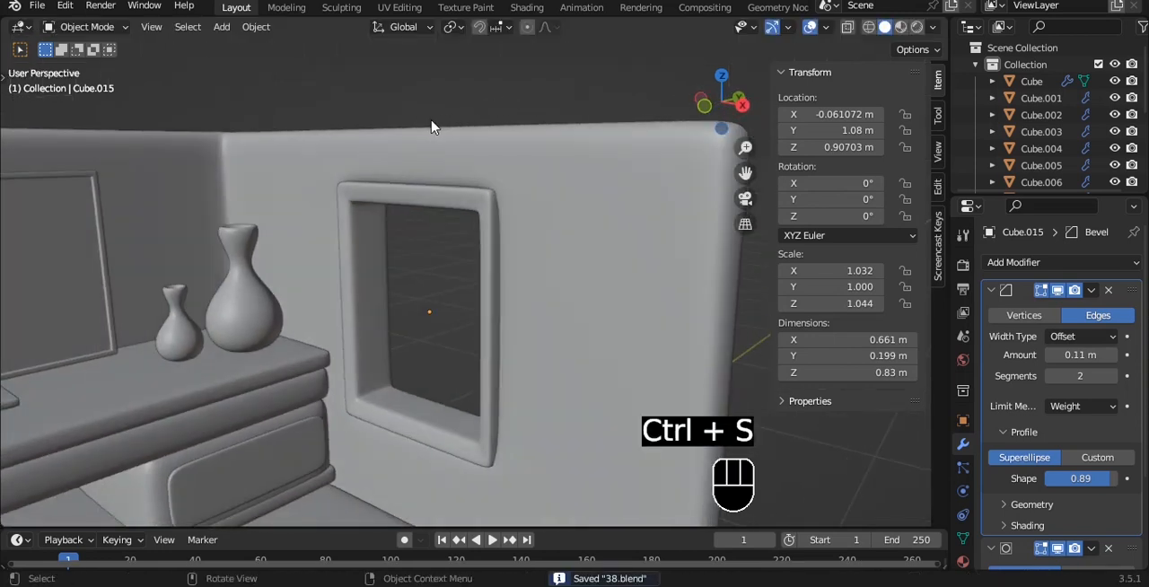
# - Duplicate the wall face directly above the window in place and separate the copy into its own object
pyautogui.moveTo(453, 200); pyautogui.dragTo(539, 380, button='middle')
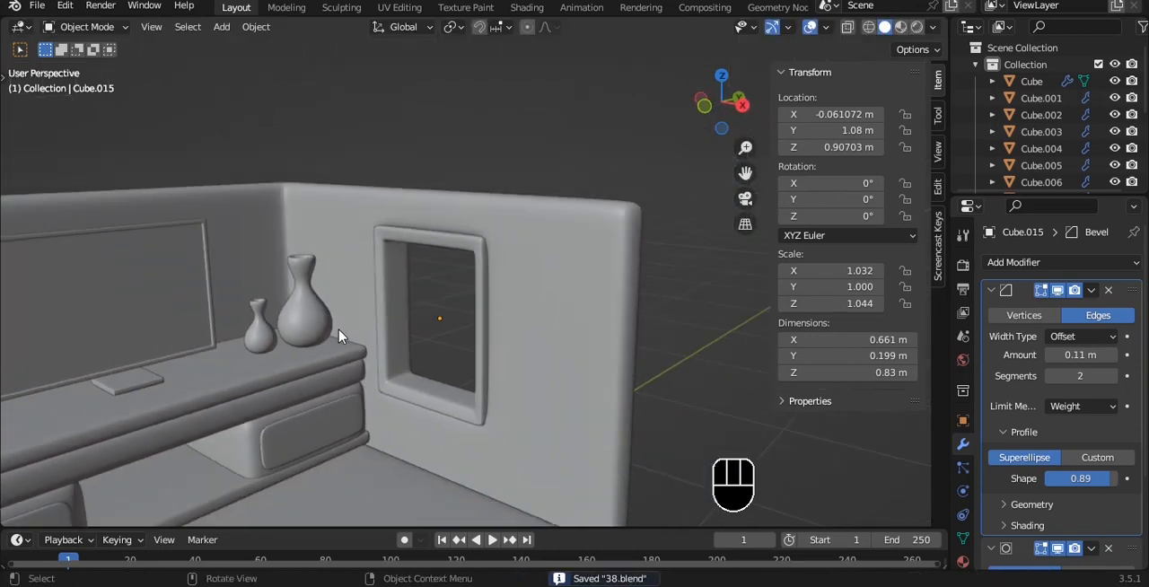
pyautogui.click(539, 379)
pyautogui.press('Tab')
pyautogui.click(417, 210)
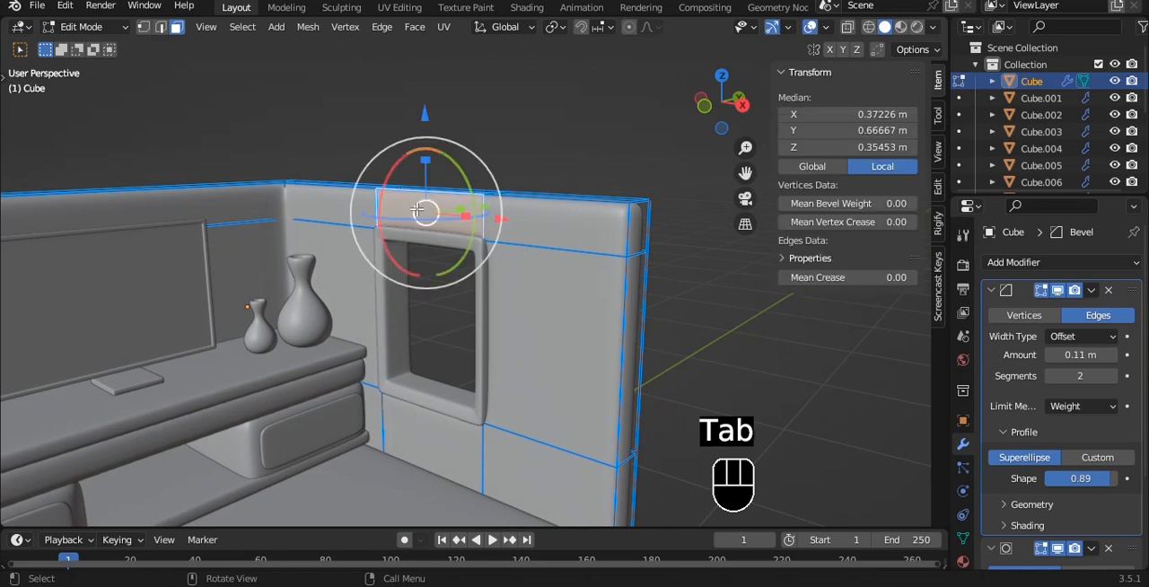
pyautogui.hotkey('shift', 'd')
pyautogui.rightClick(555, 179)
pyautogui.press('p')
pyautogui.click(559, 182)
pyautogui.press('Tab')
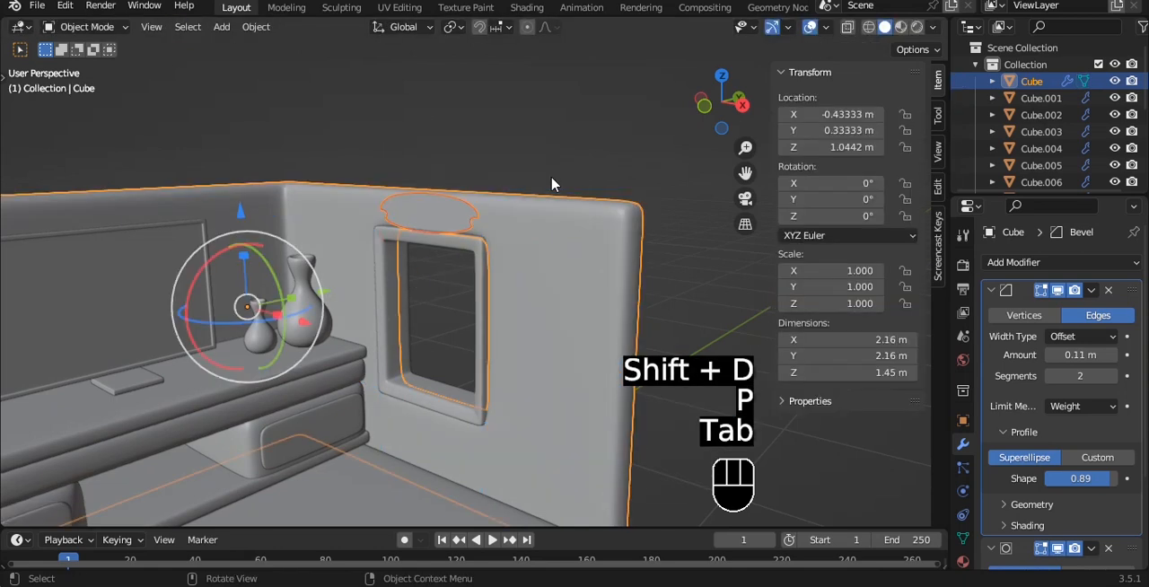
# - Save the file and set the separated face object's origin to its geometry
pyautogui.hotkey('ctrl', 's')
pyautogui.click(454, 218)
pyautogui.press('q')
pyautogui.click(511, 193)
# - Extrude the whole face above the window about 0.027 m outward from the wall to make a thin strip
pyautogui.scroll(2, 502, 235)
pyautogui.press('Tab')
pyautogui.press('a')
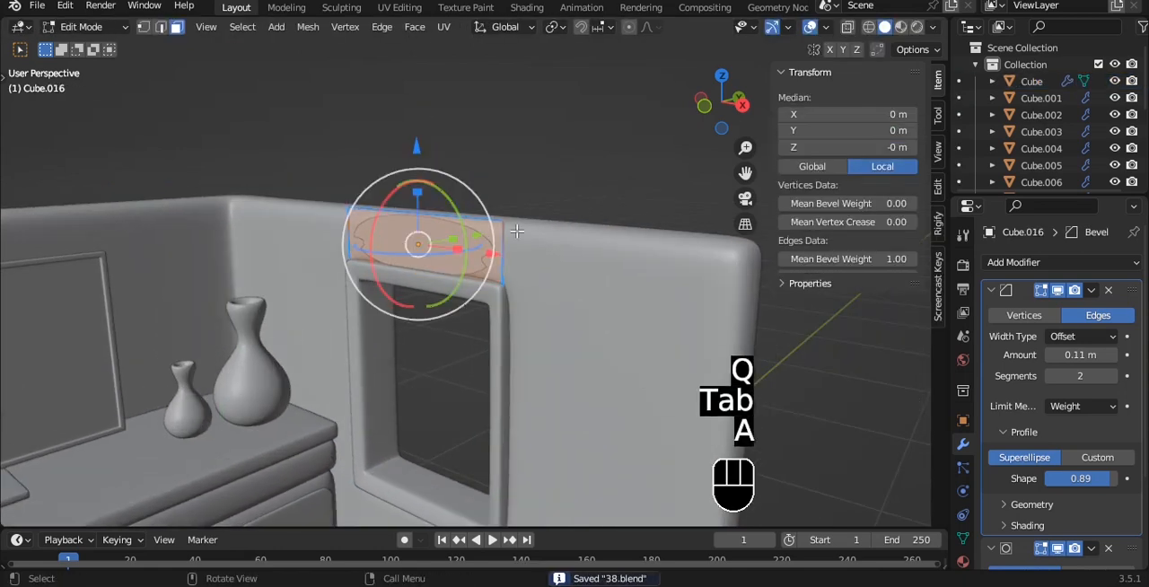
pyautogui.click(510, 230)
pyautogui.press('`')
pyautogui.click(562, 231)
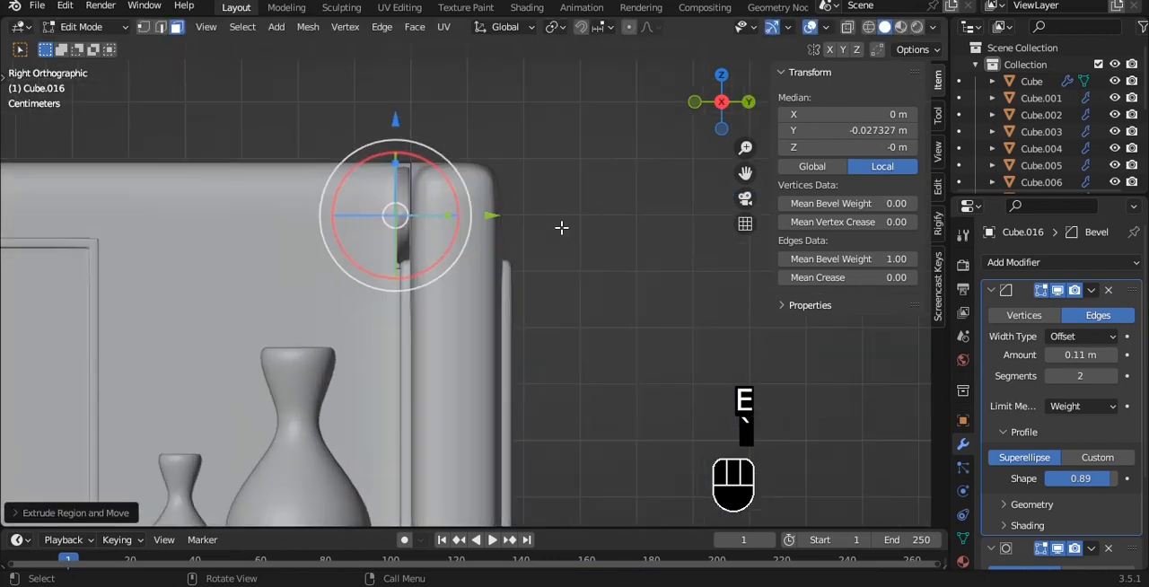
# - Lower the strip's top vertices by about 0.107 m so that it is about 0.08 m high
pyautogui.press('a')
pyautogui.press('a')
pyautogui.keyDown('alt'); pyautogui.moveTo(574, 242); pyautogui.dragTo(550, 140, button='middle'); pyautogui.keyUp('alt')
pyautogui.hotkey('alt', 'z')
pyautogui.moveTo(153, 101); pyautogui.dragTo(673, 178)
pyautogui.moveTo(400, 80); pyautogui.dragTo(400, 96)
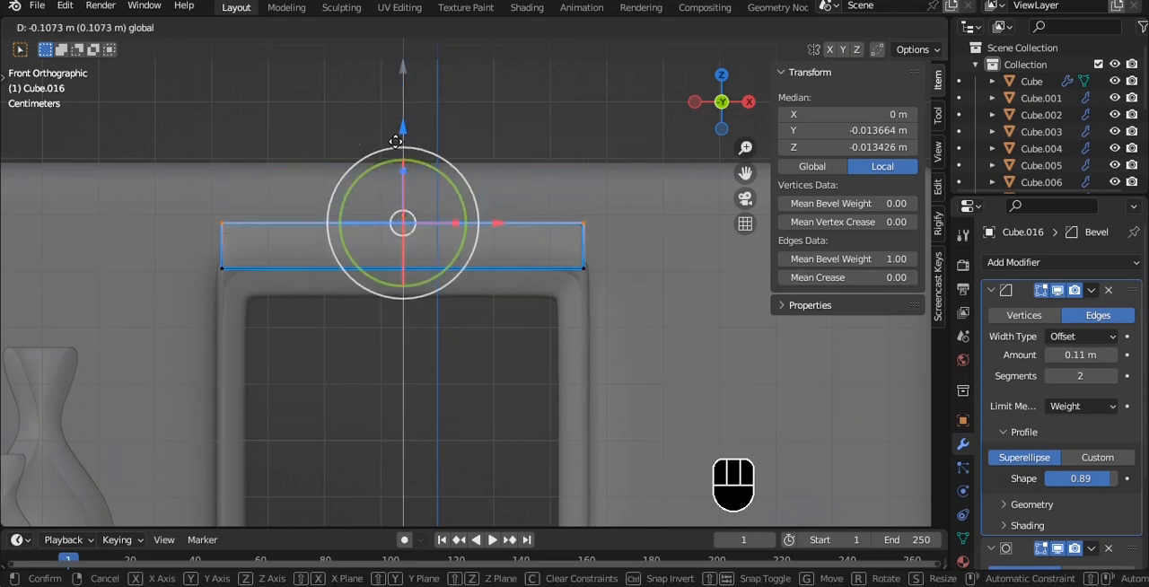
pyautogui.moveTo(395, 140); pyautogui.dragTo(395, 141)
# - Leave mesh editing, set the strip's origin to its geometry, and turn off X-ray display
pyautogui.press('Tab')
pyautogui.press('q')
pyautogui.click(371, 159)
pyautogui.hotkey('alt', 'z')
pyautogui.keyDown('alt'); pyautogui.moveTo(372, 159); pyautogui.dragTo(339, 236, button='middle'); pyautogui.keyUp('alt')
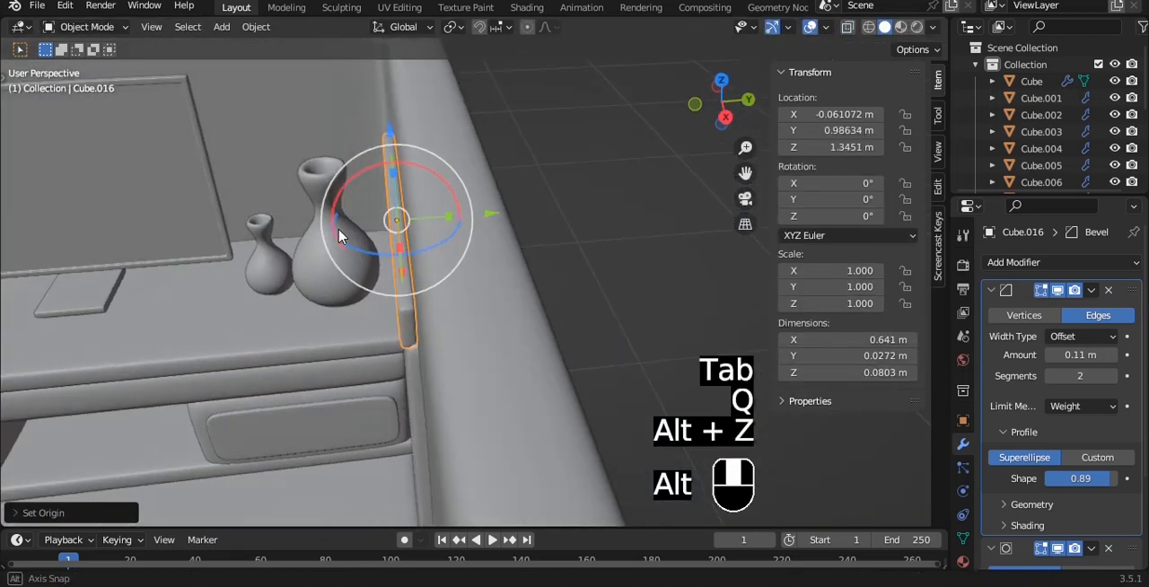
# - Move the strip above the window along Y to about 0.993 m so it sits against the wall
pyautogui.press('`')
pyautogui.click(397, 222)
pyautogui.scroll(4, 396, 222)
pyautogui.click(342, 198)
pyautogui.click(325, 197)
pyautogui.moveTo(431, 206); pyautogui.dragTo(439, 204)
pyautogui.click(484, 189)
pyautogui.click(590, 172)
pyautogui.keyDown('alt'); pyautogui.moveTo(305, 170); pyautogui.dragTo(446, 177, button='middle'); pyautogui.keyUp('alt')
# - Scale the strip along X to about 1.216 so it extends past both sides of the window frame
pyautogui.press('`')
pyautogui.click(414, 134)
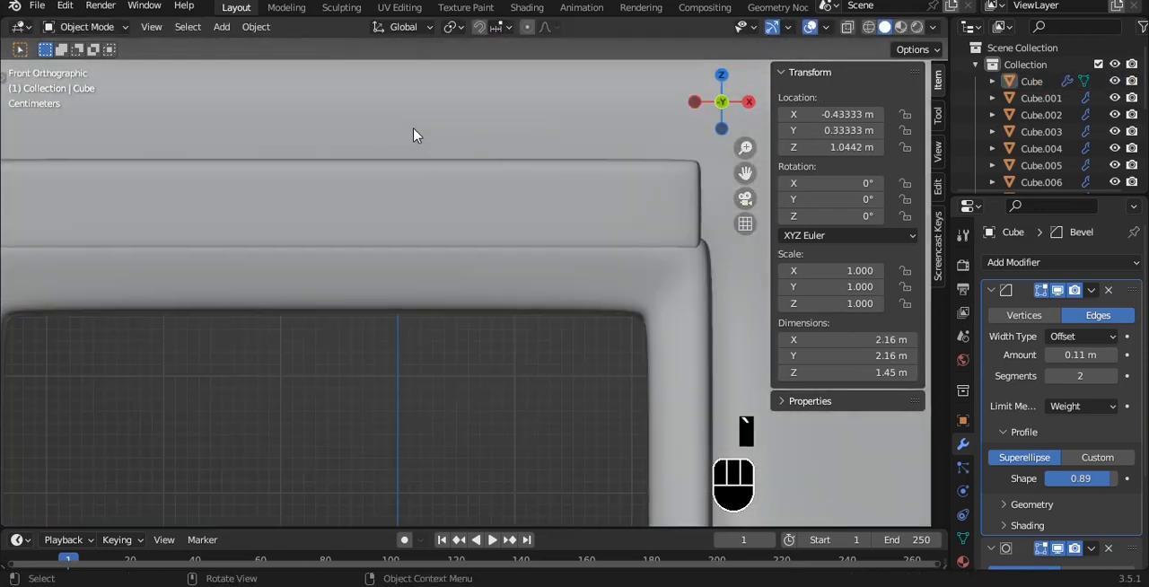
pyautogui.click(463, 186)
pyautogui.scroll(-3, 466, 193)
pyautogui.press('s')
pyautogui.press('x')
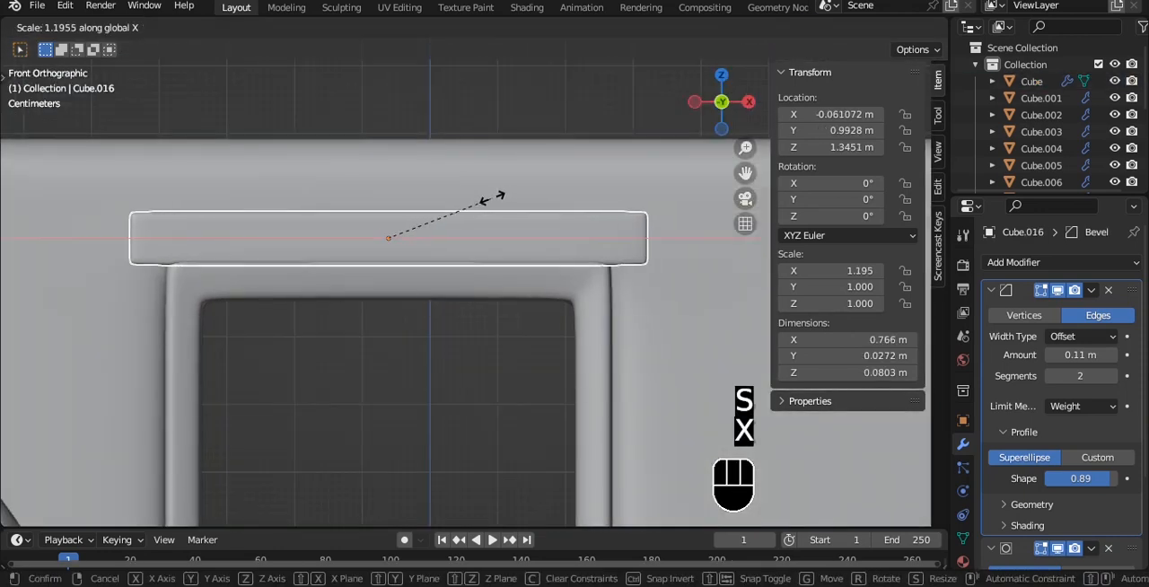
pyautogui.click(491, 205)
# - Raise the strip to about 1.368 m on Z and save the file
pyautogui.scroll(-1, 489, 204)
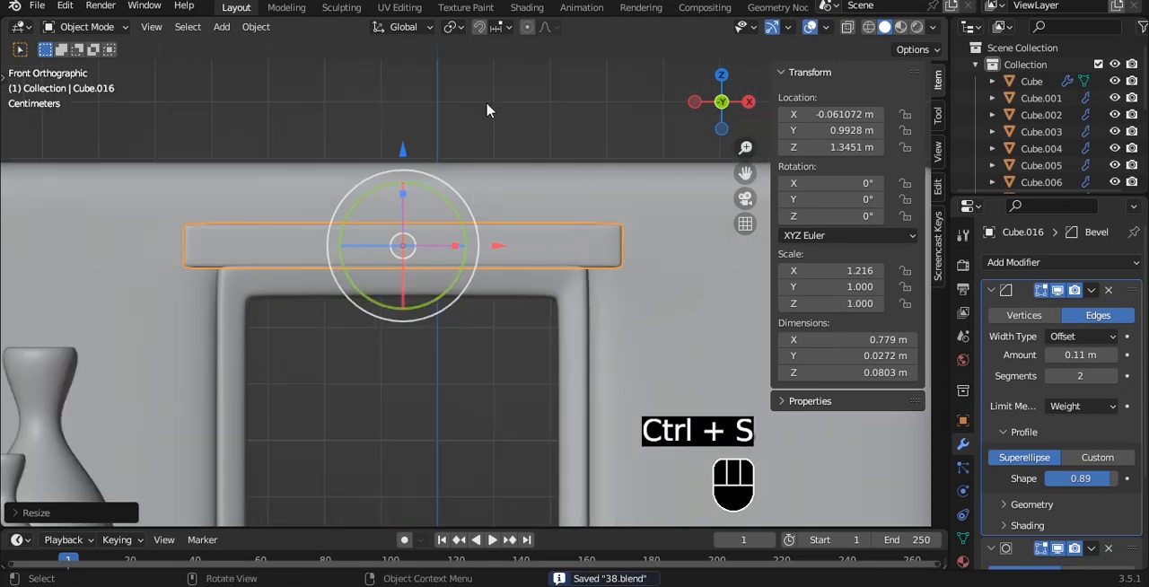
pyautogui.click(491, 109)
pyautogui.moveTo(402, 153); pyautogui.dragTo(402, 141)
pyautogui.hotkey('ctrl', 's')
# - Add a mesh cylinder and shade it smooth
pyautogui.moveTo(402, 141); pyautogui.dragTo(507, 136, button='middle')
pyautogui.hotkey('shift', 'a')
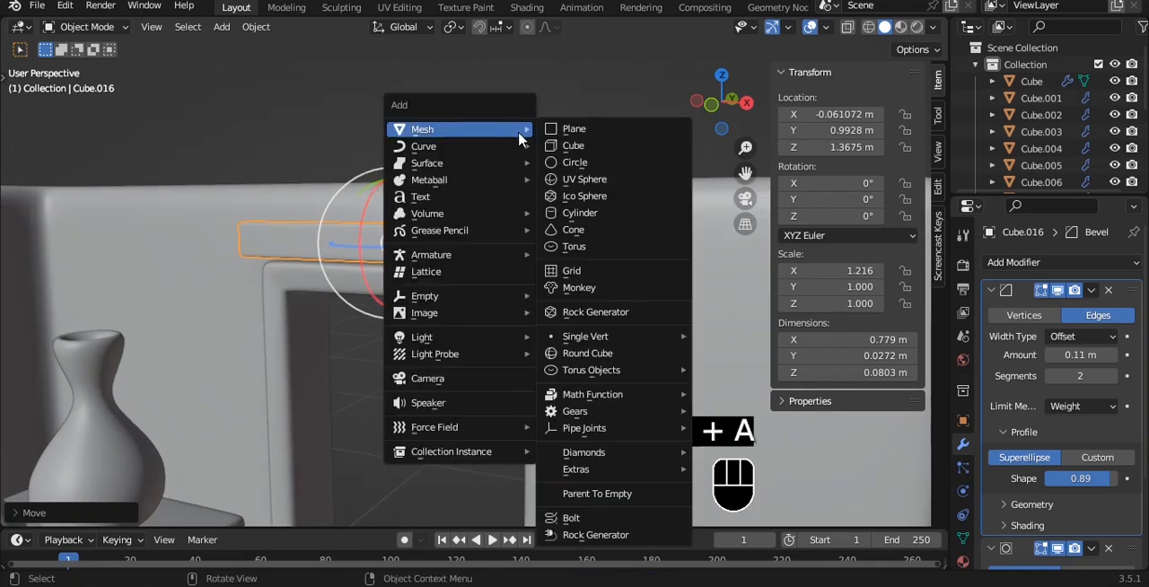
pyautogui.click(571, 214)
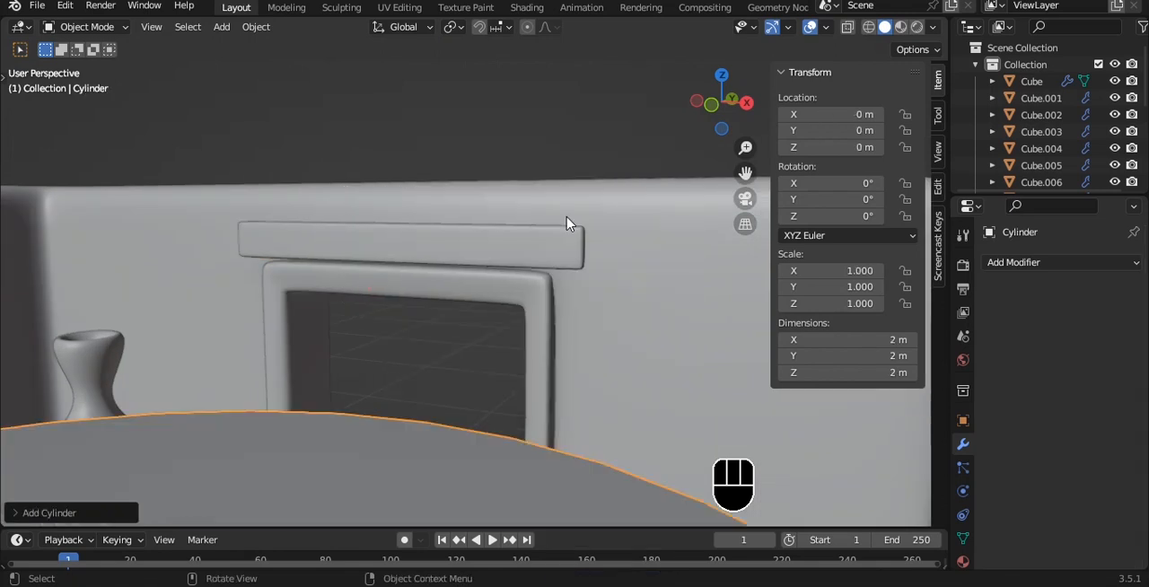
pyautogui.rightClick(567, 222)
pyautogui.click(561, 199)
# - Rotate the cylinder 90° about Y in the front view
pyautogui.press('`')
pyautogui.press('r')
pyautogui.press('y')
pyautogui.press('9')
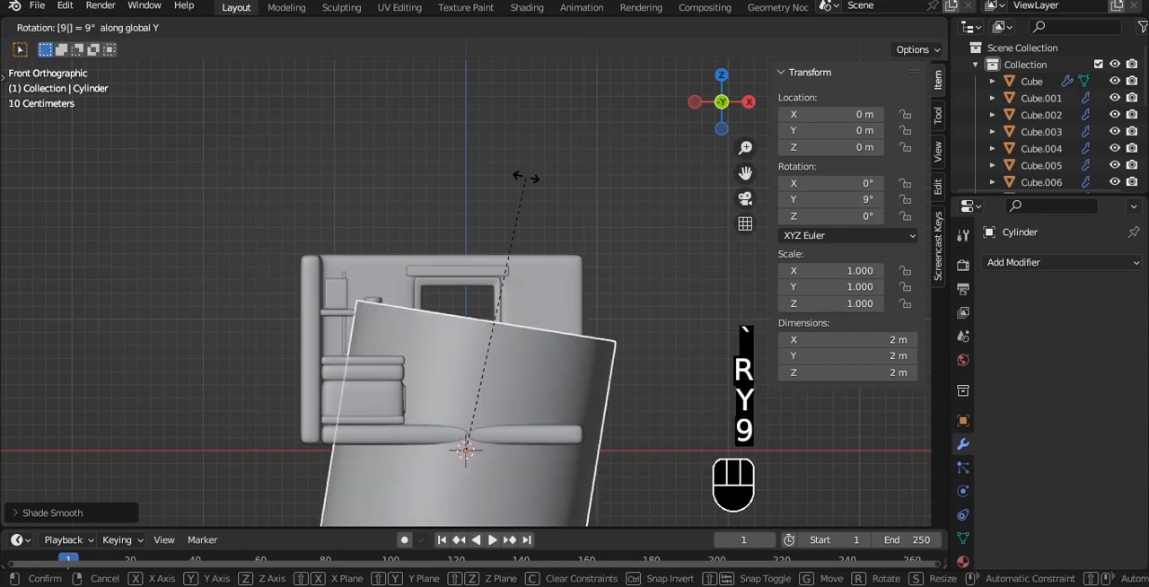
pyautogui.press('0')
# - Shrink the cylinder to a scale of about 0.018 and raise it to about 1.365 m on Z, level with the strip
pyautogui.press('s')
pyautogui.press('g')
pyautogui.press('z')
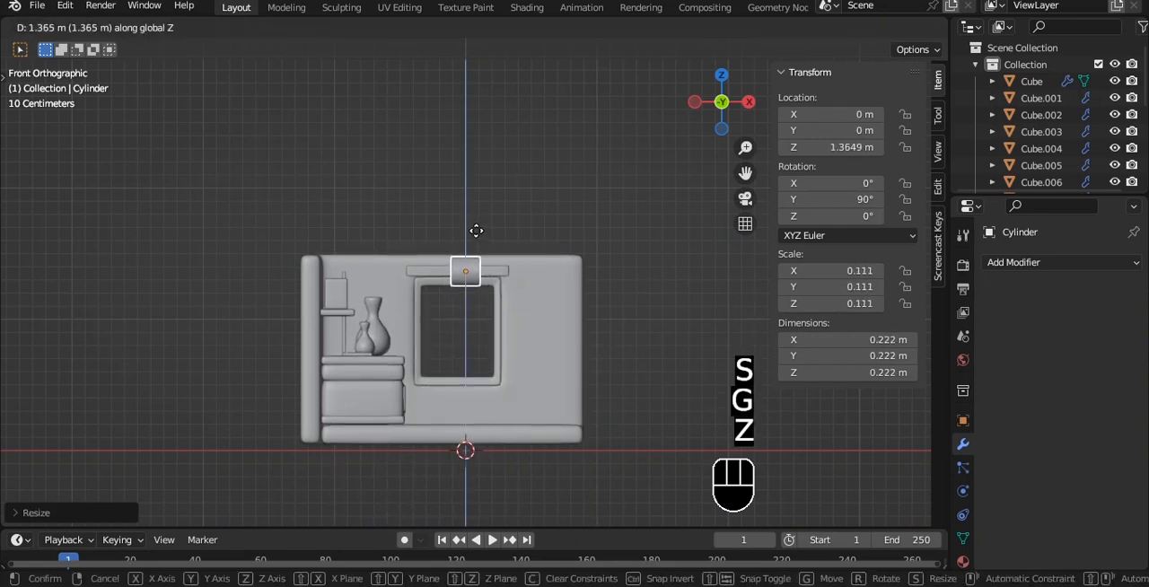
pyautogui.click(489, 260)
pyautogui.scroll(4, 533, 239)
pyautogui.press('s')
pyautogui.click(430, 224)
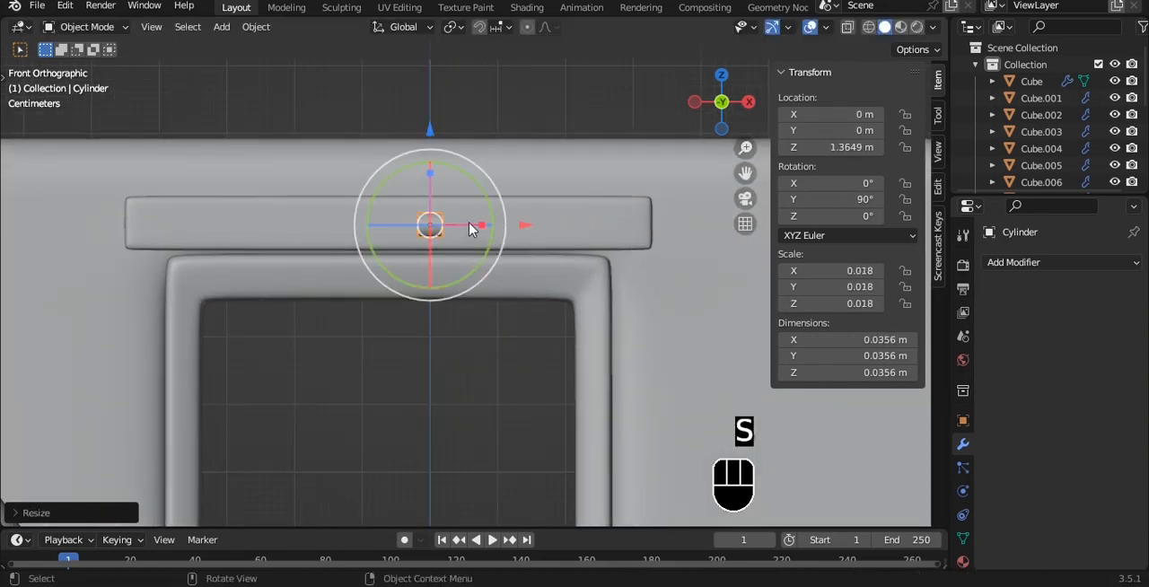
# - Stretch the cylinder along X into a rod about 0.68 m long, centred on the strip at about -0.063 m
pyautogui.press('s')
pyautogui.press('x')
pyautogui.click(638, 230)
pyautogui.moveTo(519, 224); pyautogui.dragTo(472, 212)
pyautogui.press('s')
pyautogui.press('x')
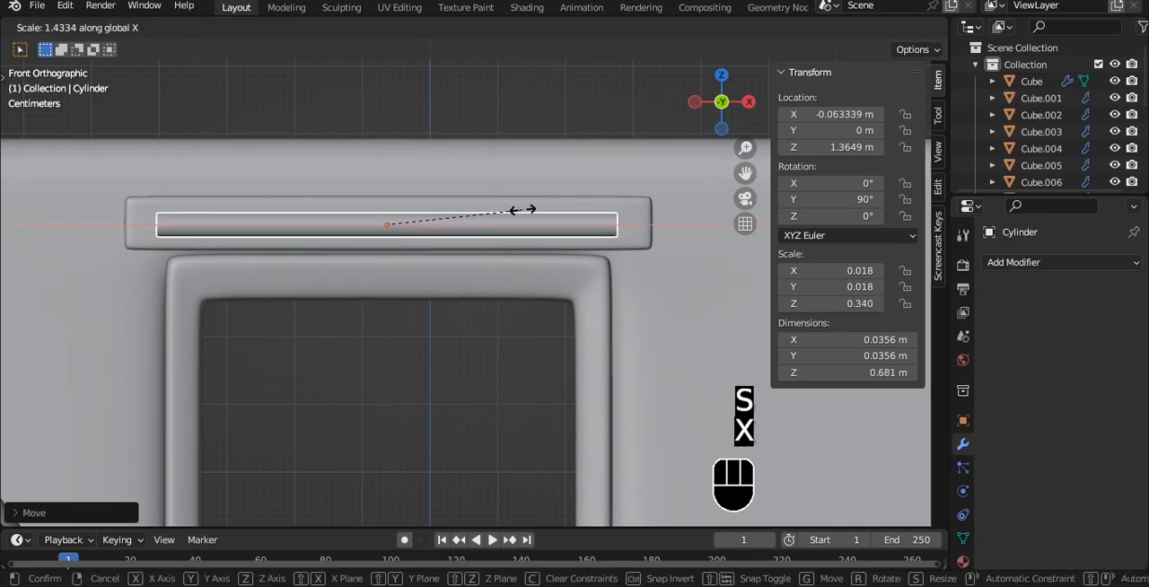
pyautogui.click(520, 210)
# - Move the rod along Y to about 0.961 m so it lies against the front of the strip, saving the file
pyautogui.moveTo(574, 177); pyautogui.dragTo(456, 194, button='middle')
pyautogui.press('`')
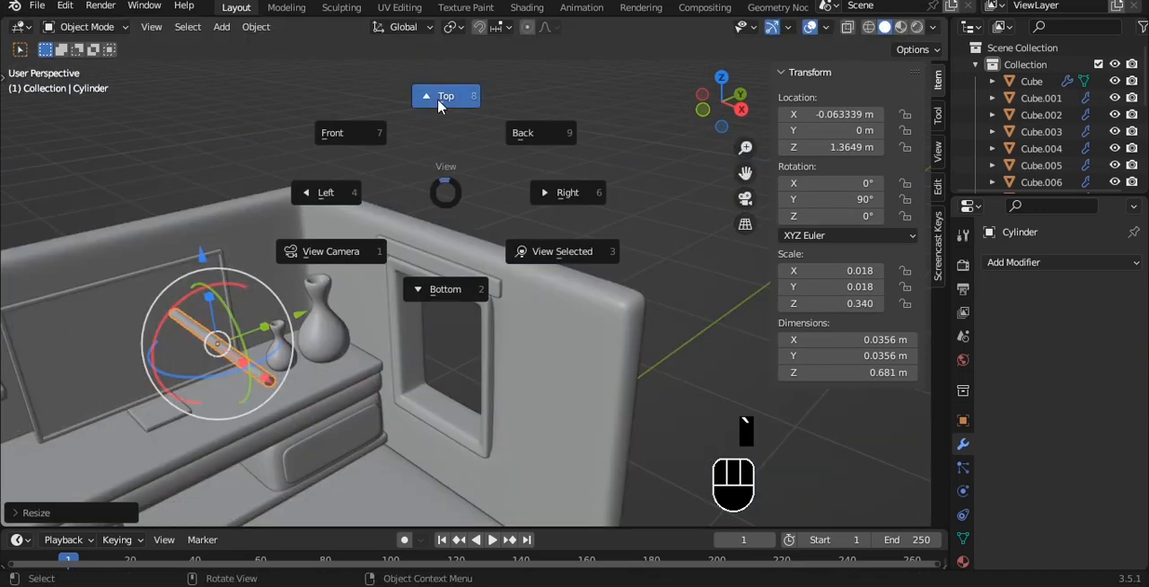
pyautogui.click(440, 106)
pyautogui.hotkey('ctrl', 's')
pyautogui.moveTo(440, 433); pyautogui.dragTo(441, 206)
pyautogui.moveTo(441, 206); pyautogui.dragTo(484, 211, button='middle')
pyautogui.press('g')
pyautogui.press('y')
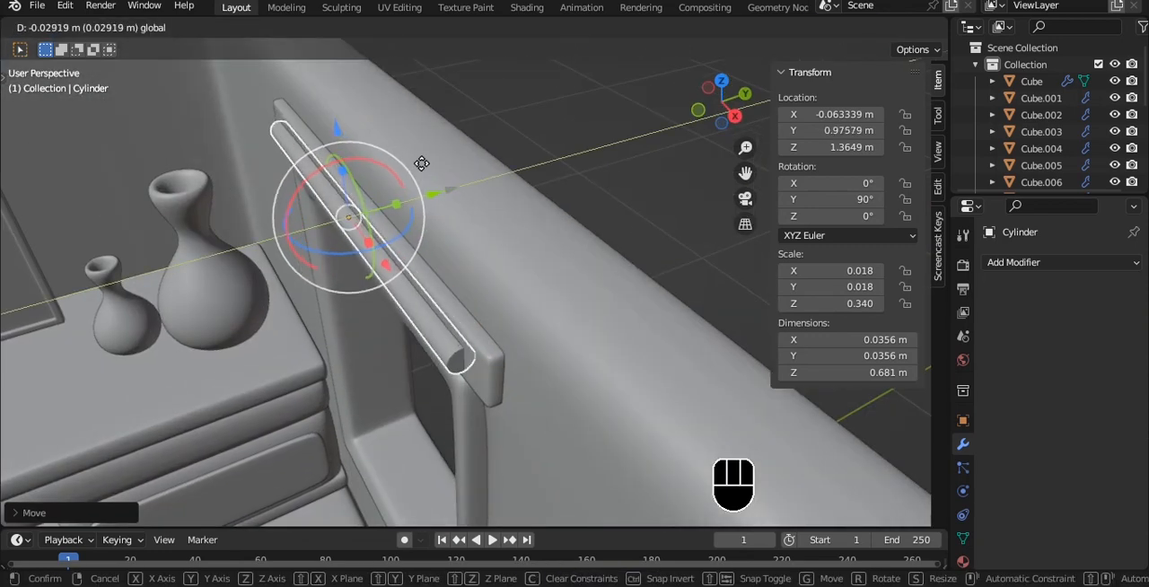
pyautogui.click(412, 160)
# - Check the rod's placement above the window, deselect it, and save the file
pyautogui.press('`')
pyautogui.click(458, 167)
pyautogui.scroll(6, 422, 182)
pyautogui.keyDown('alt'); pyautogui.keyDown('shift'); pyautogui.moveTo(286, 164); pyautogui.dragTo(488, 297); pyautogui.keyUp('shift'); pyautogui.keyUp('alt')
pyautogui.scroll(3, 508, 304)
pyautogui.hotkey('alt', 'a')
pyautogui.press('`')
pyautogui.click(437, 246)
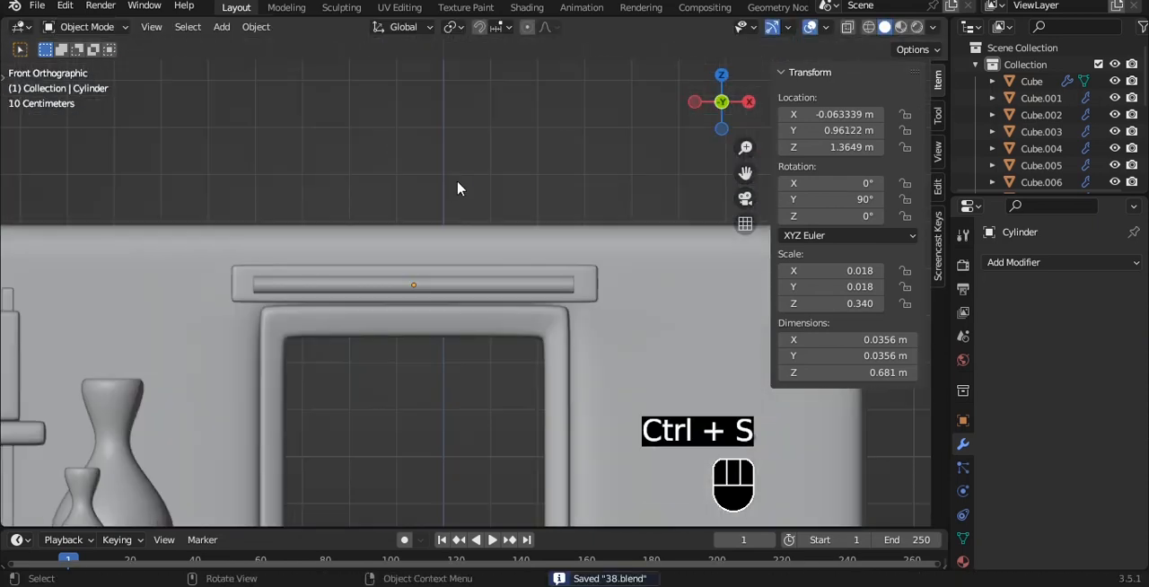
pyautogui.scroll(-1, 457, 187)
pyautogui.scroll(-1, 462, 162)
pyautogui.hotkey('ctrl', 's')
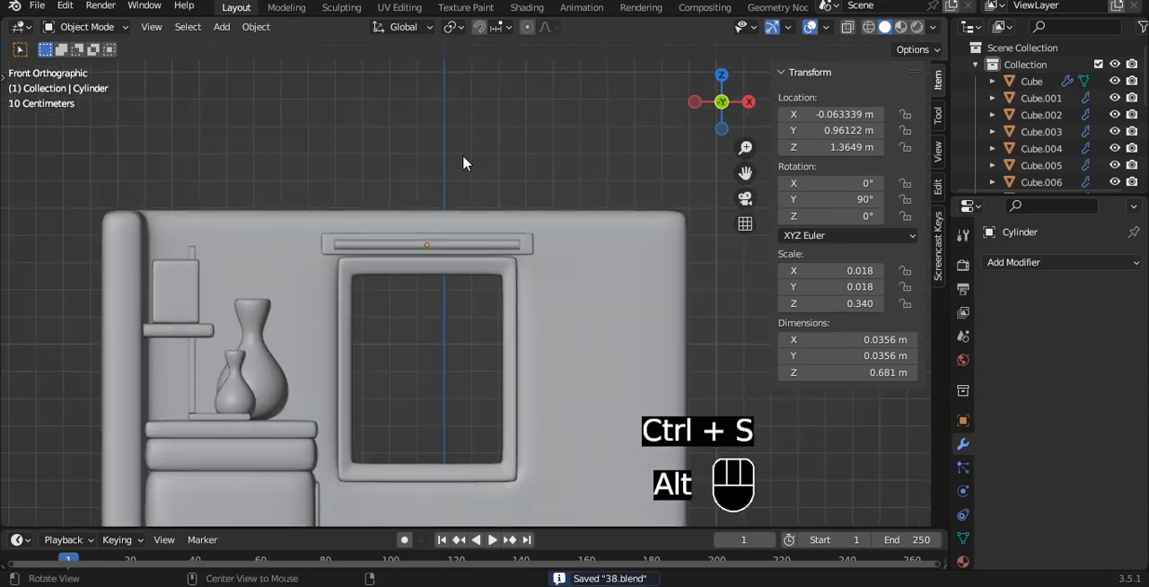
# - Fill the middle of the window frame's opening with a face to serve as the pane
pyautogui.keyDown('alt'); pyautogui.moveTo(462, 162); pyautogui.dragTo(393, 274); pyautogui.keyUp('alt')
pyautogui.click(393, 272)
pyautogui.scroll(4, 468, 241)
pyautogui.keyDown('alt'); pyautogui.moveTo(483, 234); pyautogui.dragTo(513, 173); pyautogui.keyUp('alt')
pyautogui.click(511, 165)
pyautogui.scroll(-2, 512, 166)
pyautogui.press('`')
pyautogui.click(490, 134)
pyautogui.click(525, 245)
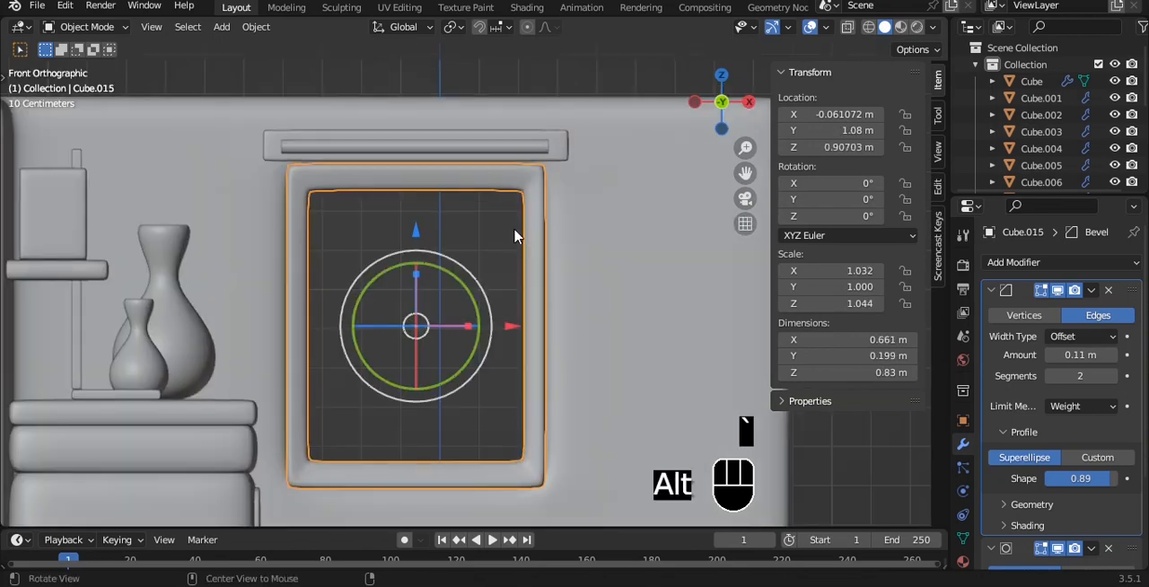
pyautogui.keyDown('alt'); pyautogui.moveTo(515, 234); pyautogui.dragTo(359, 242); pyautogui.keyUp('alt')
pyautogui.press('Tab')
pyautogui.hotkey('ctrl', 'r')
pyautogui.click(356, 243)
pyautogui.press('f')
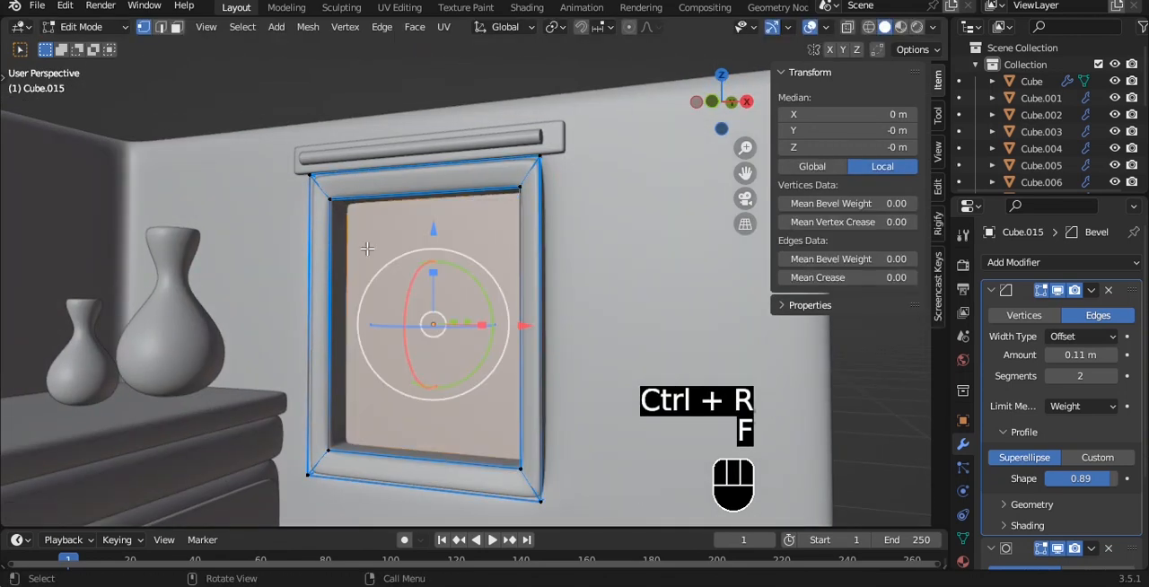
# - Separate the new pane face into its own object and select it in Object Mode
pyautogui.press('p')
pyautogui.click(406, 249)
pyautogui.press('Tab')
pyautogui.click(426, 274)
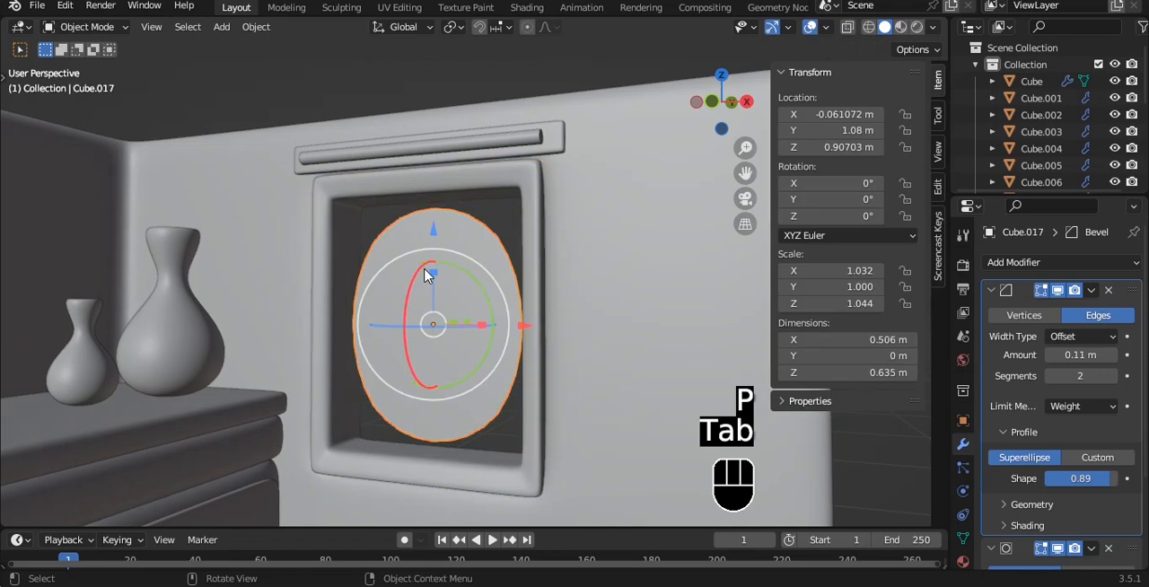
# - Remove the Bevel and Subdivision modifiers from the window pane, deselect it, and save the file
pyautogui.click(1108, 289)
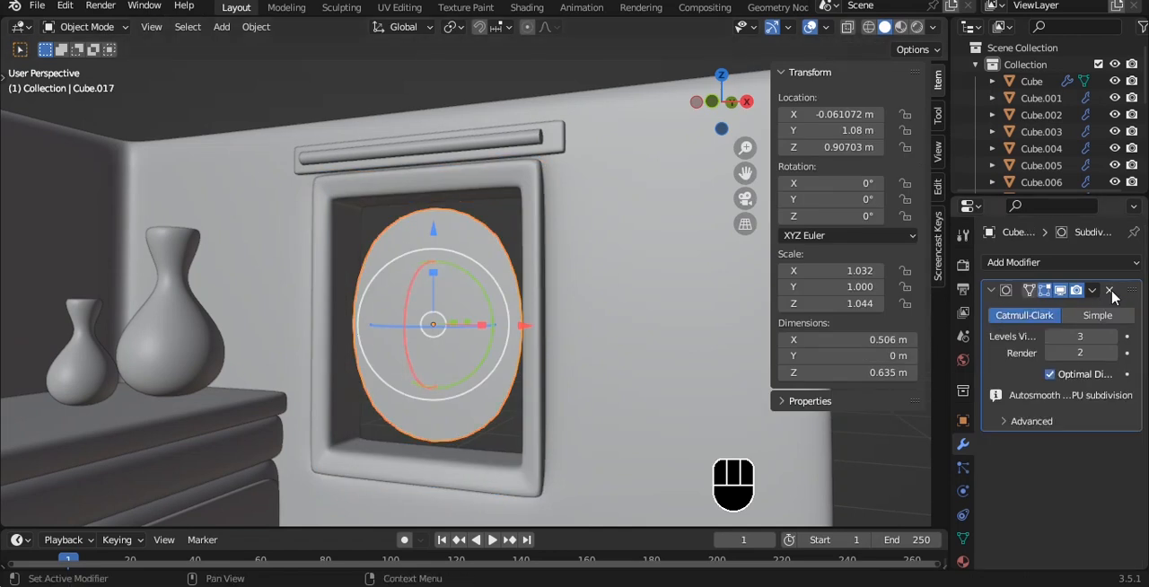
pyautogui.click(1108, 289)
pyautogui.press('Tab')
pyautogui.press('Tab')
pyautogui.hotkey('ctrl', 's')
pyautogui.press('`')
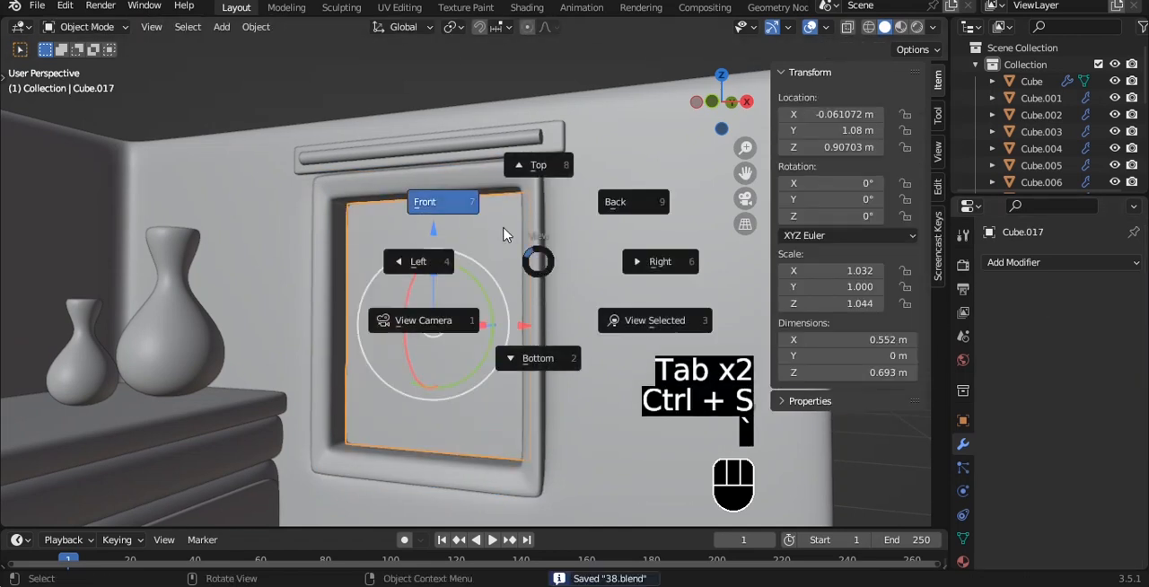
pyautogui.click(503, 227)
pyautogui.click(587, 129)
pyautogui.keyDown('alt'); pyautogui.moveTo(567, 151); pyautogui.dragTo(489, 199); pyautogui.keyUp('alt')
pyautogui.hotkey('ctrl', 's')
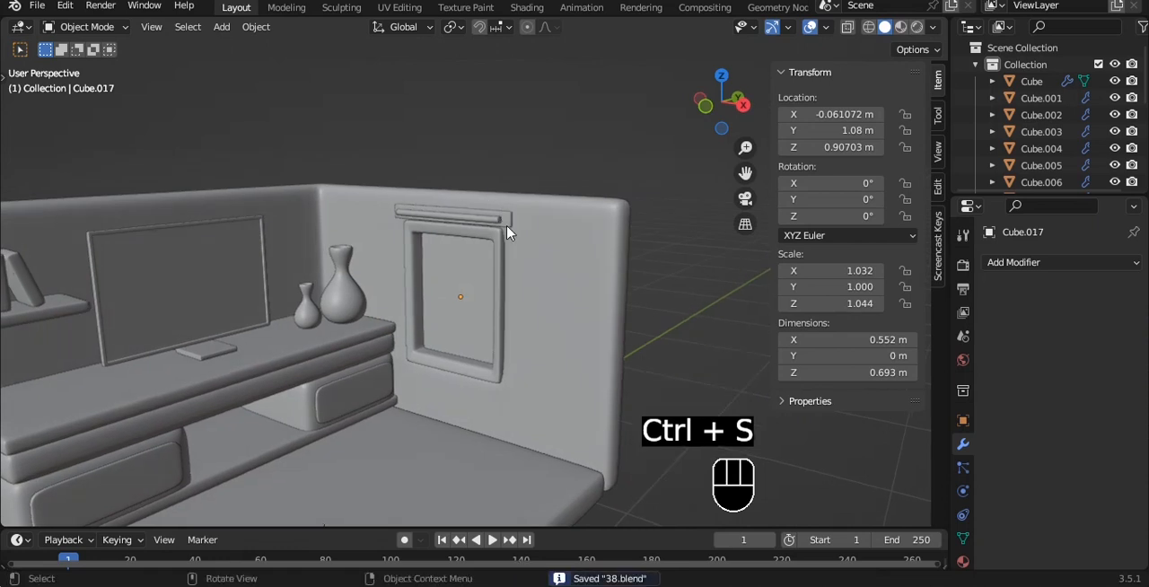
# - Duplicate the strip above the window and lower the copy to about 0.955 m on Z
pyautogui.scroll(3, 499, 236)
pyautogui.keyDown('alt'); pyautogui.moveTo(499, 236); pyautogui.dragTo(546, 226); pyautogui.keyUp('alt')
pyautogui.press('`')
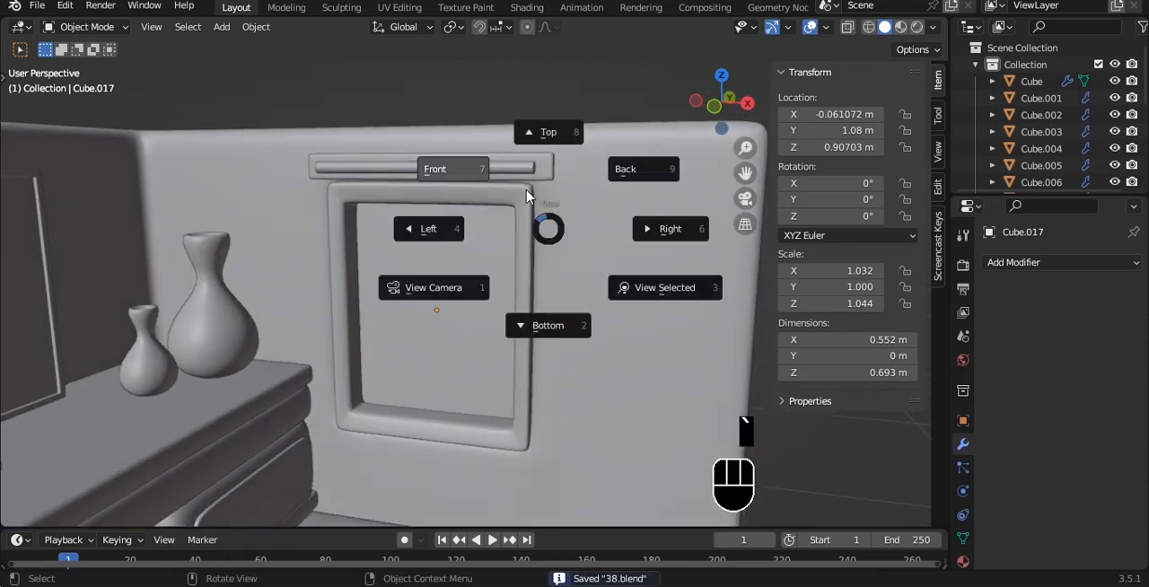
pyautogui.click(520, 191)
pyautogui.hotkey('shift', 'a')
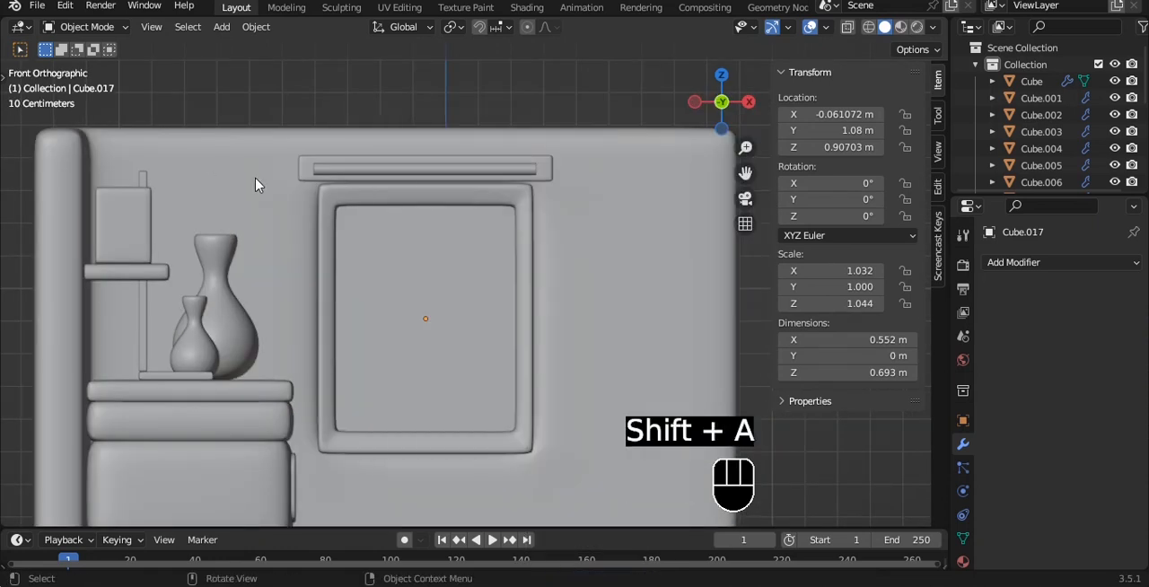
pyautogui.click(308, 176)
pyautogui.hotkey('shift', 'd')
pyautogui.rightClick(308, 177)
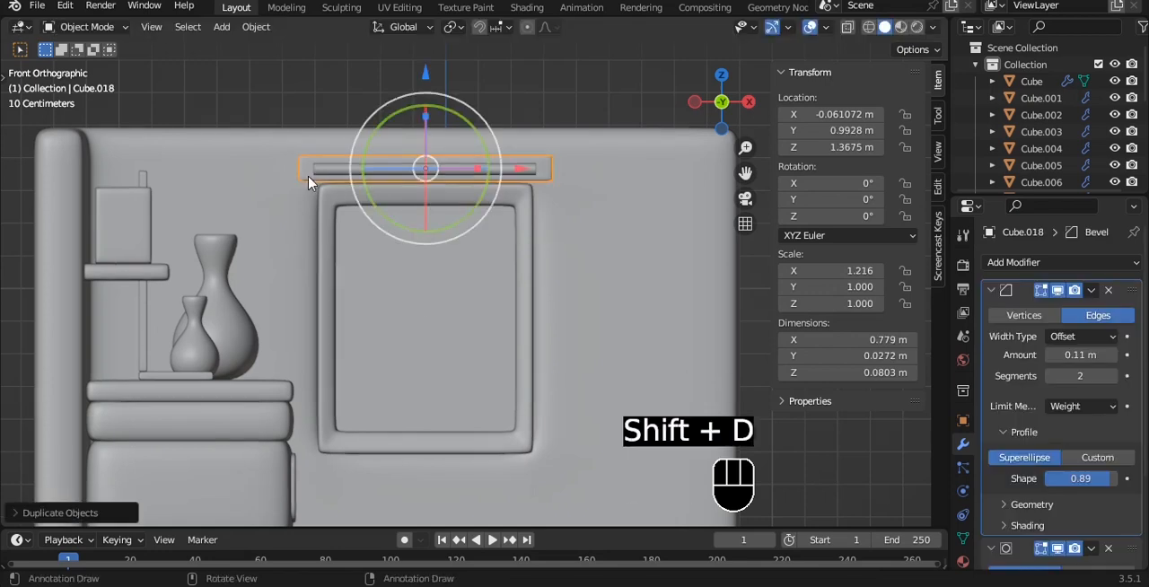
pyautogui.moveTo(426, 77); pyautogui.dragTo(425, 212)
pyautogui.moveTo(575, 266); pyautogui.dragTo(575, 279, button='middle')
# - Rotate the duplicated strip 90° about Y so it stands vertically across the window
pyautogui.write('r')
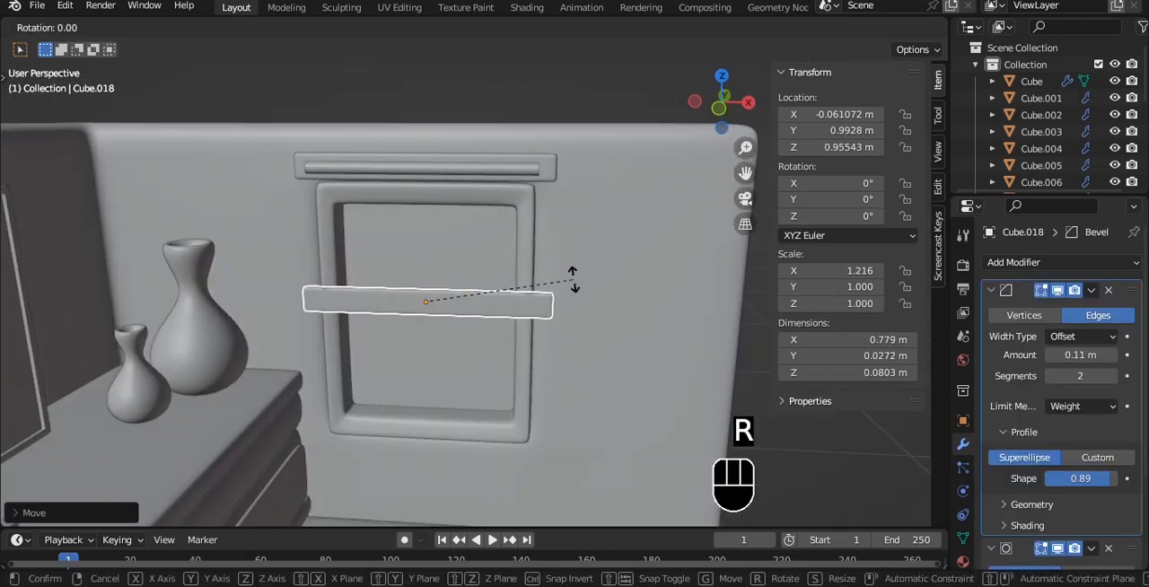
pyautogui.write('90')
pyautogui.click(574, 285)
pyautogui.press('`')
pyautogui.click(593, 285)
pyautogui.scroll(4, 589, 276)
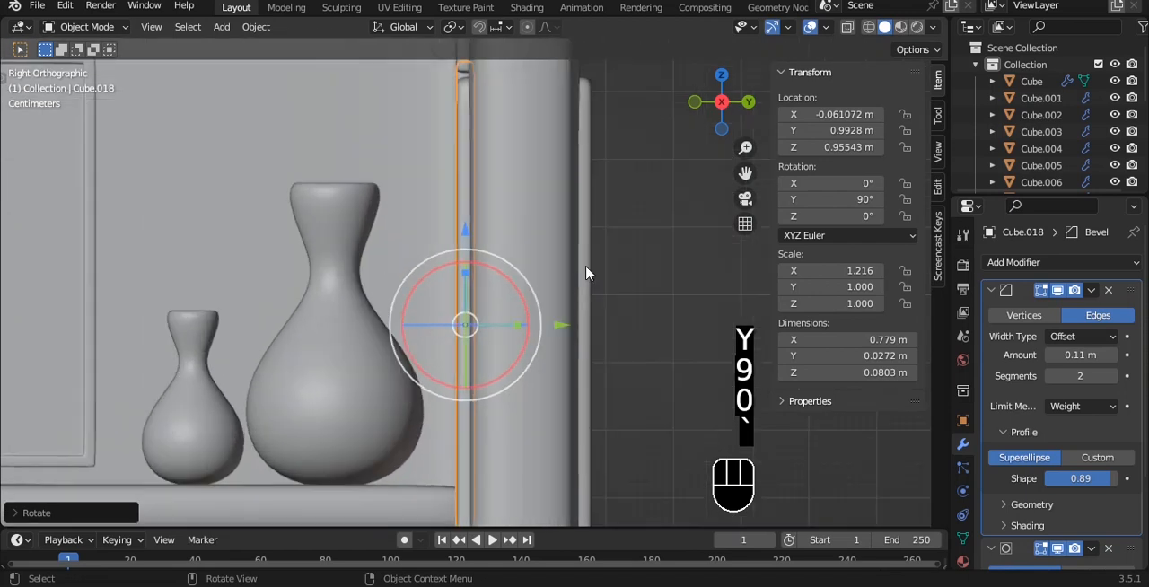
# - Move the vertical strip forward to about 0.961 m on Y and thin it along Y to a scale of about 0.154
pyautogui.scroll(-2, 585, 273)
pyautogui.moveTo(560, 311); pyautogui.dragTo(628, 262)
pyautogui.scroll(3, 636, 259)
pyautogui.press('s')
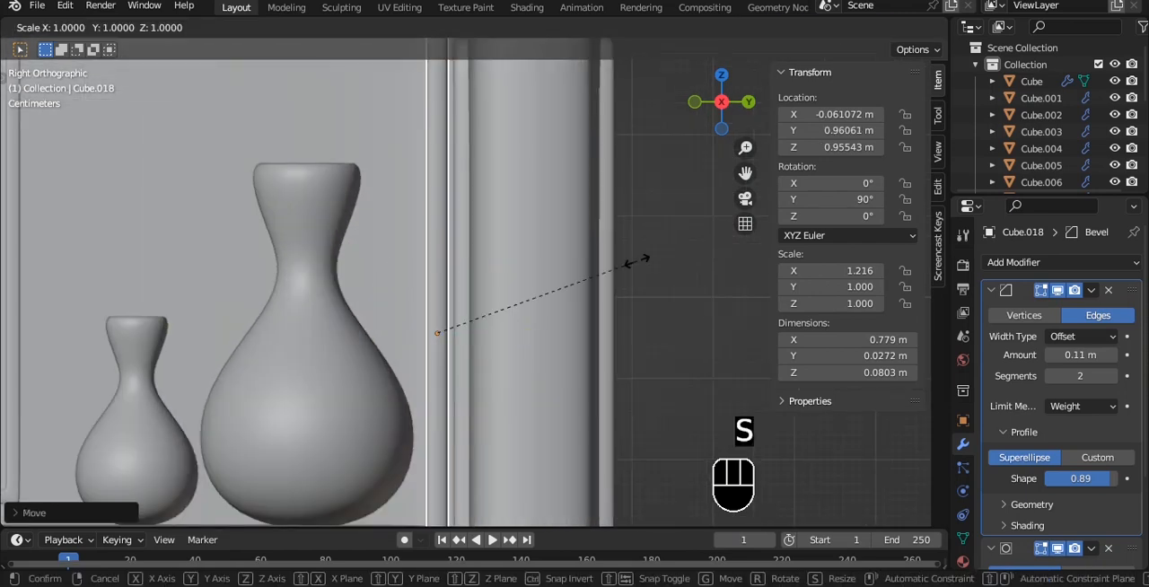
pyautogui.press('y')
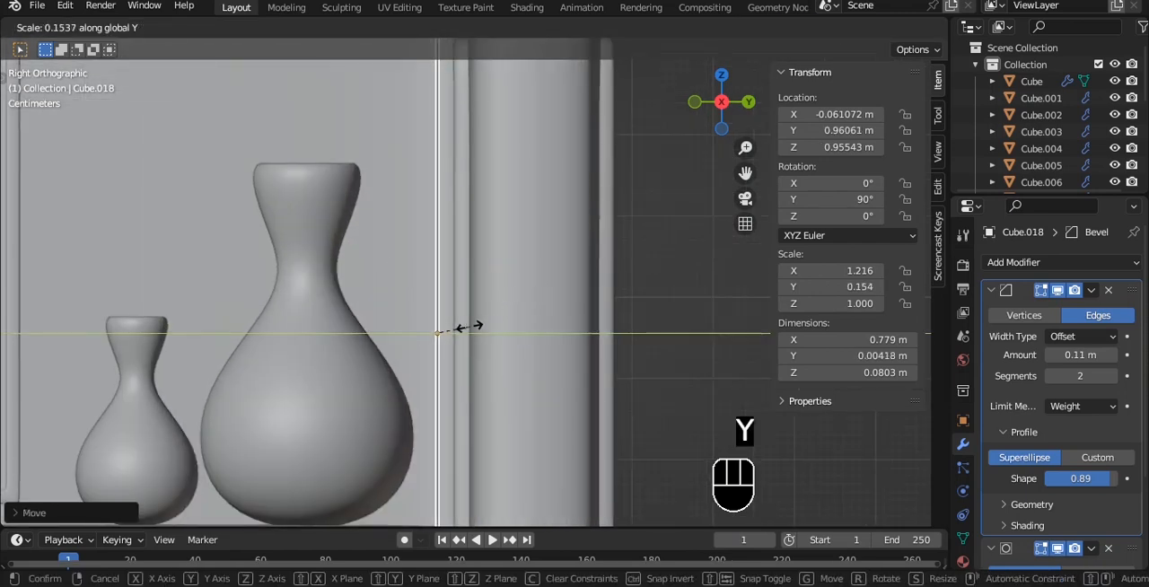
pyautogui.click(469, 327)
pyautogui.scroll(-3, 521, 305)
# - Rotate the strip 90° about Z so it stands edge-on and shift it to about 0.244 m on X
pyautogui.press('`')
pyautogui.click(492, 266)
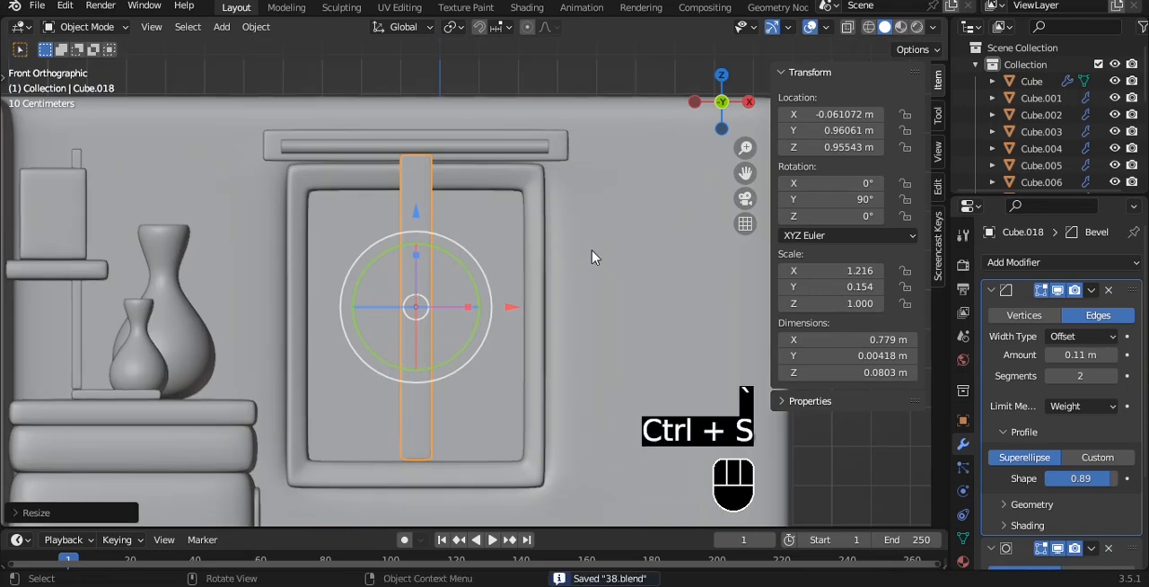
pyautogui.press('r')
pyautogui.press('z')
pyautogui.click(499, 278)
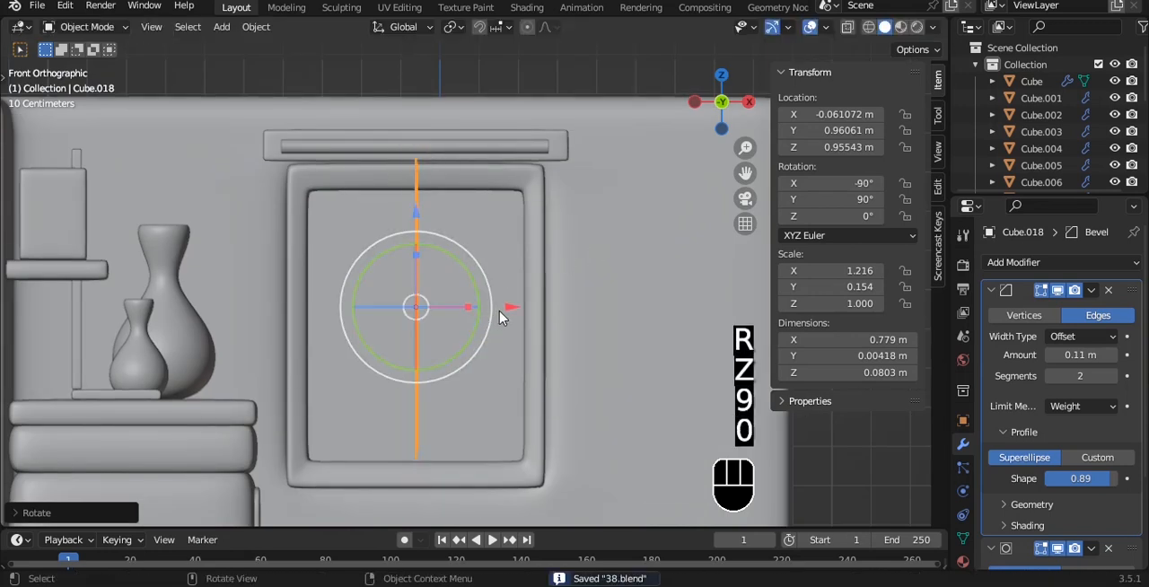
pyautogui.moveTo(505, 311); pyautogui.dragTo(633, 330)
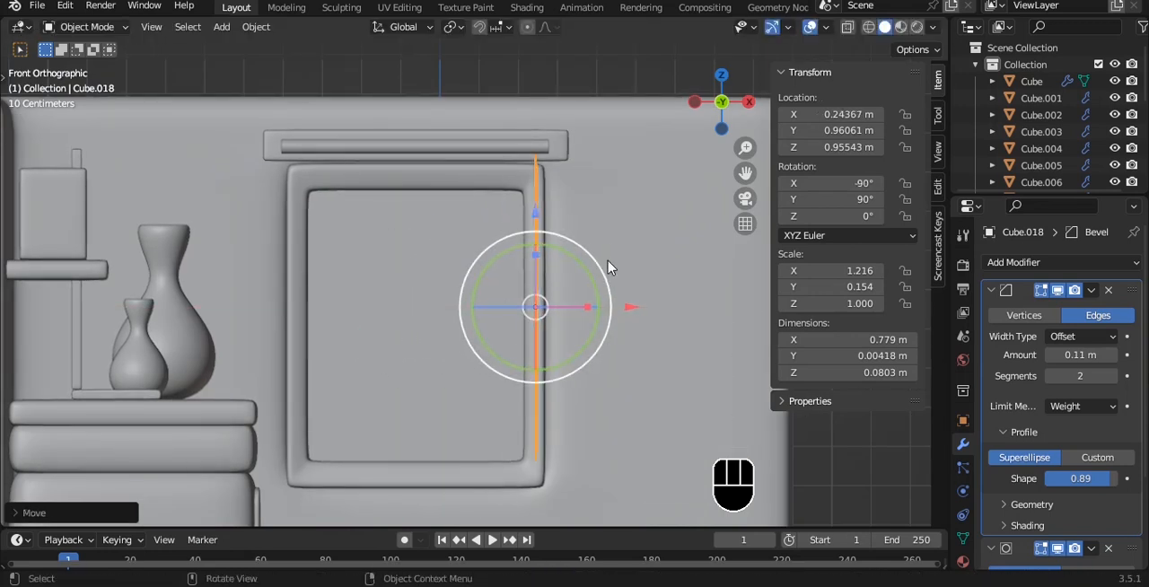
# - Scale the strip along global Y to a depth of about 0.028 m
pyautogui.keyDown('alt'); pyautogui.moveTo(614, 206); pyautogui.dragTo(492, 233); pyautogui.keyUp('alt')
pyautogui.press('`')
pyautogui.click(566, 260)
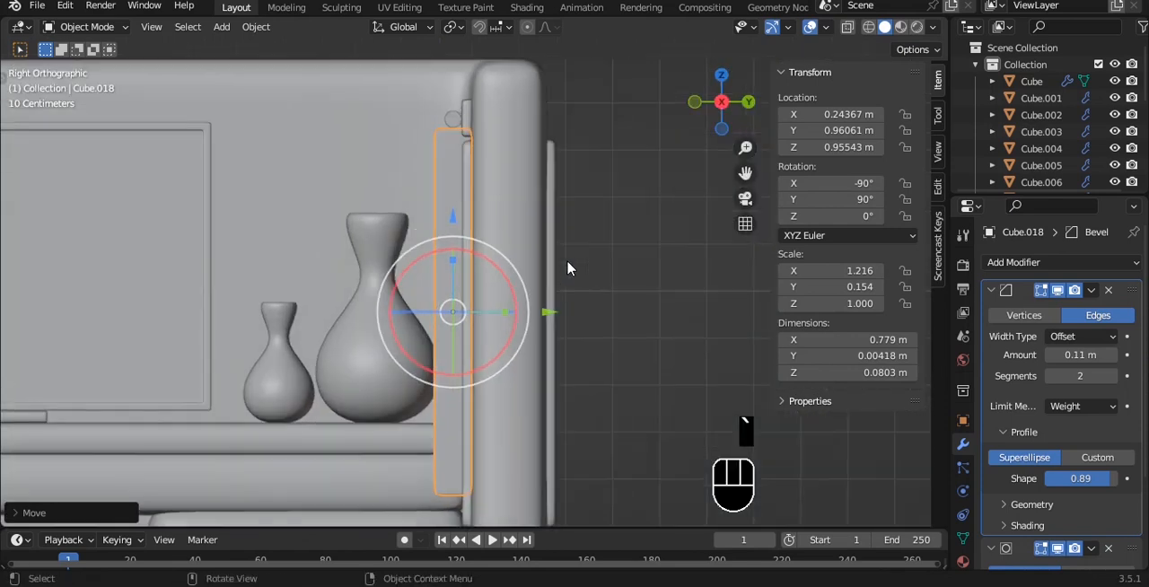
pyautogui.press('s')
pyautogui.press('y')
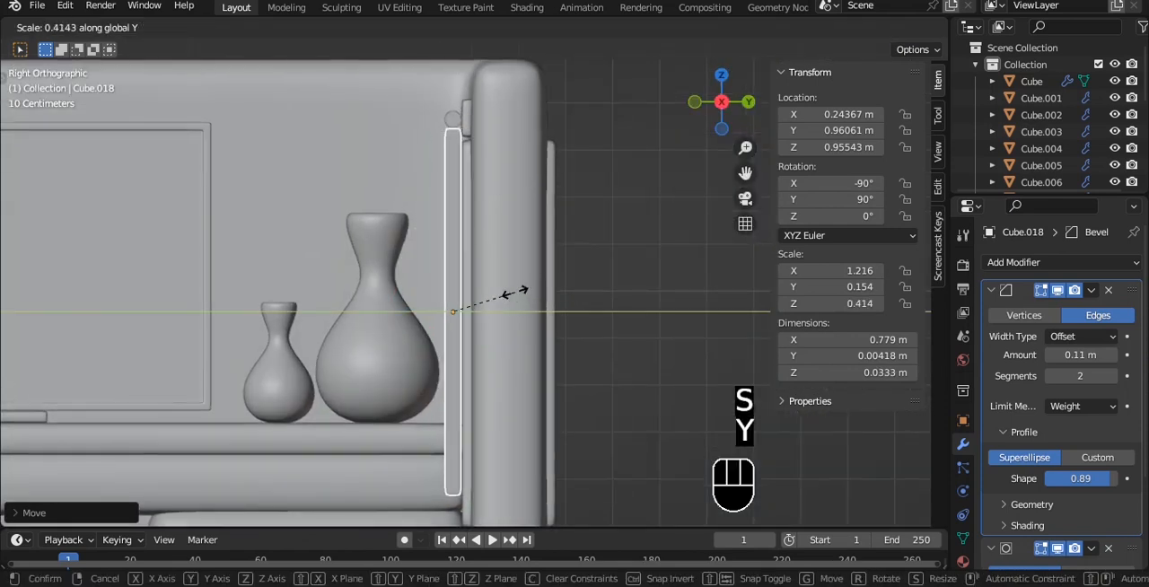
pyautogui.click(506, 295)
# - Align the strip beneath the curtain rod at about 0.962 m on Y and 0.970 m on Z
pyautogui.scroll(4, 507, 292)
pyautogui.keyDown('alt'); pyautogui.keyDown('shift'); pyautogui.moveTo(507, 275); pyautogui.dragTo(476, 408); pyautogui.keyUp('shift'); pyautogui.keyUp('alt')
pyautogui.scroll(-1, 477, 333)
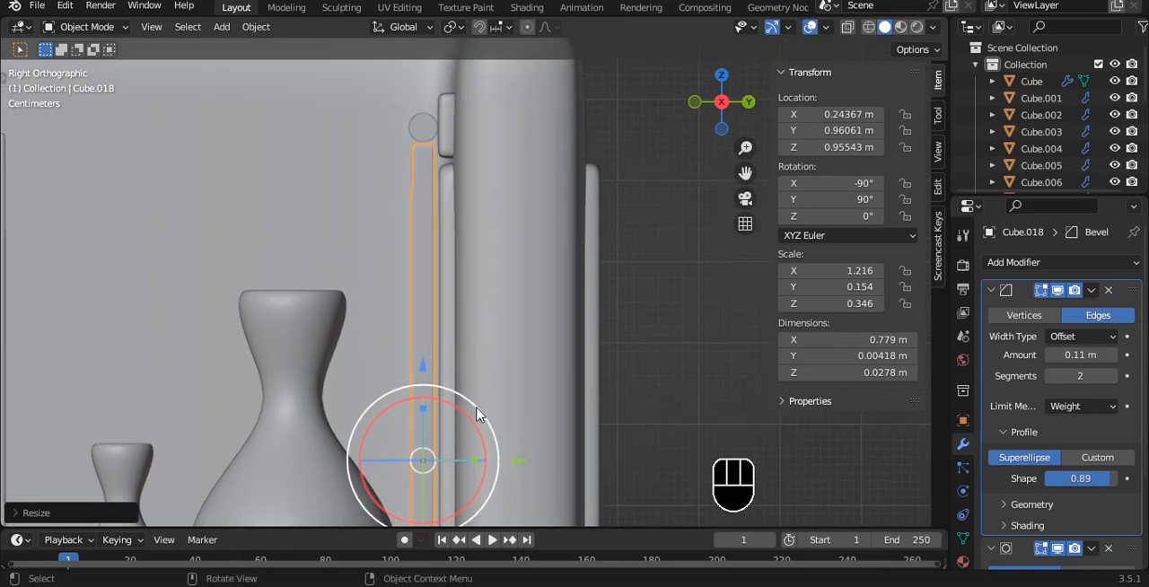
pyautogui.press('g')
pyautogui.press('y')
pyautogui.moveTo(524, 463); pyautogui.dragTo(524, 463)
pyautogui.moveTo(422, 369)
pyautogui.mouseDown()
pyautogui.moveTo(422, 380)
pyautogui.moveTo(421, 358)
pyautogui.mouseUp()
# - Array the strip 12 times with a relative X offset factor of -4.2, applying its rotation and scale
pyautogui.press('`')
pyautogui.click(461, 201)
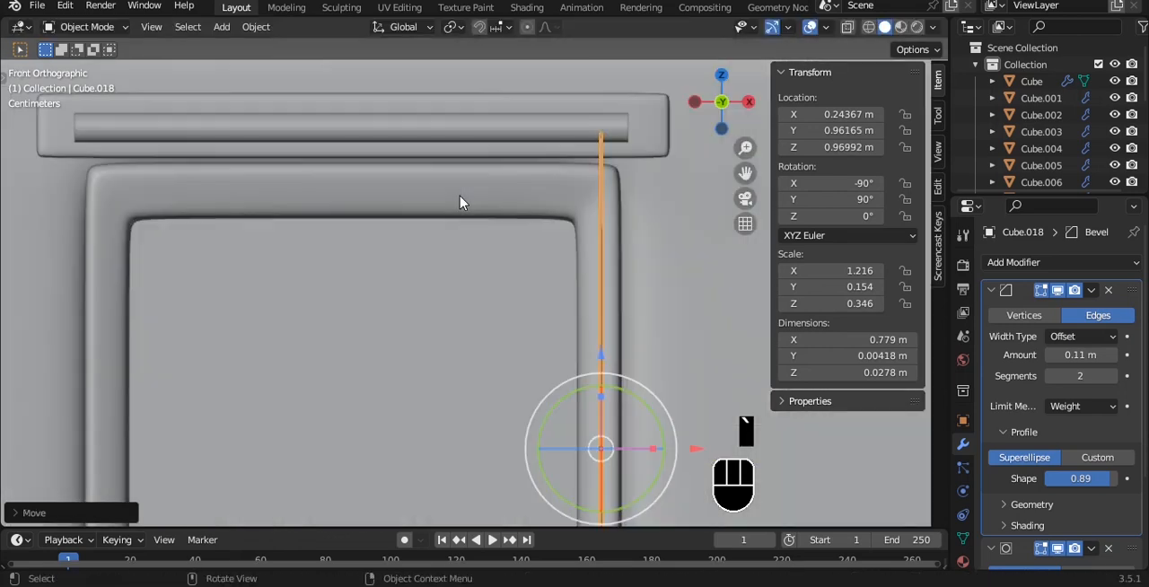
pyautogui.scroll(-2, 463, 205)
pyautogui.press('a')
pyautogui.keyDown('alt'); pyautogui.keyDown('shift'); pyautogui.moveTo(521, 272); pyautogui.dragTo(520, 222); pyautogui.keyUp('shift'); pyautogui.keyUp('alt')
pyautogui.click(548, 251)
pyautogui.scroll(-2, 548, 253)
pyautogui.keyDown('alt'); pyautogui.keyDown('shift'); pyautogui.moveTo(552, 258); pyautogui.dragTo(547, 244); pyautogui.keyUp('shift'); pyautogui.keyUp('alt')
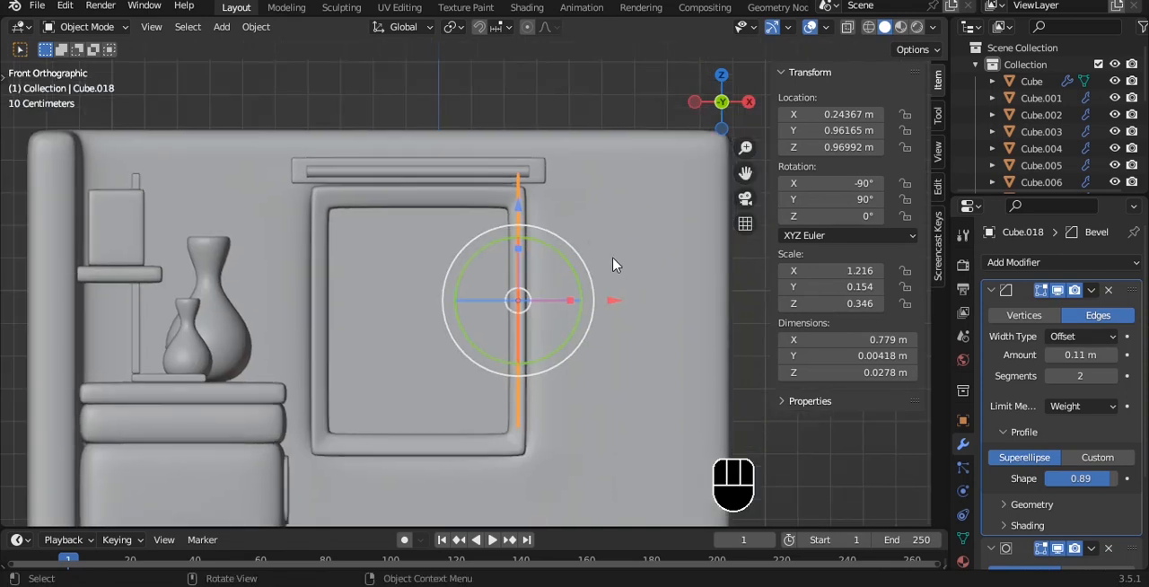
pyautogui.click(992, 291)
pyautogui.click(985, 263)
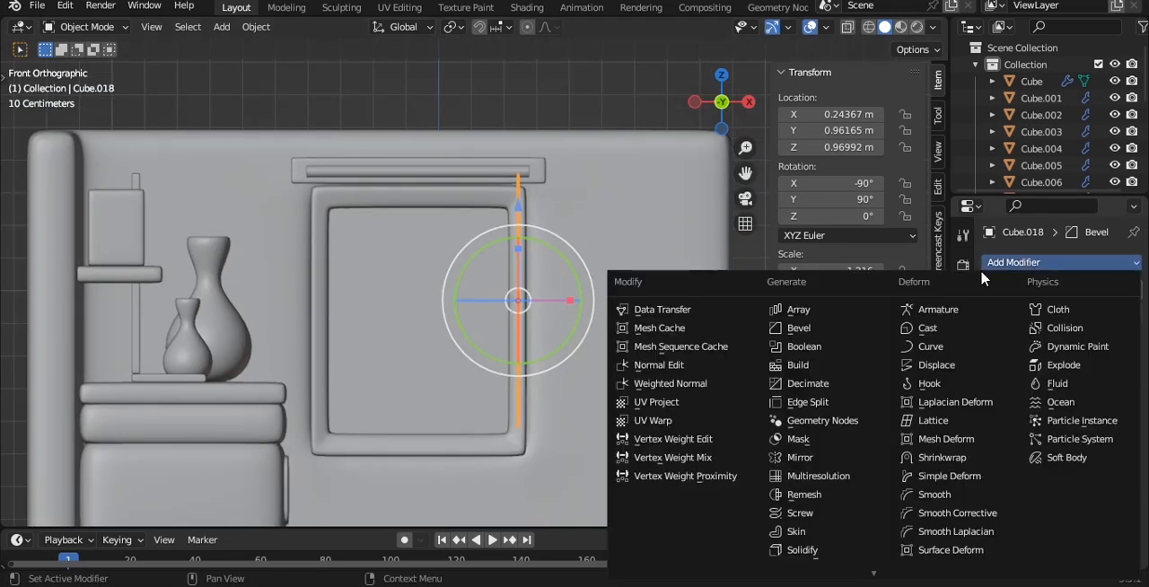
pyautogui.click(798, 309)
pyautogui.scroll(3, 638, 249)
pyautogui.hotkey('ctrl', 'a')
pyautogui.click(661, 249)
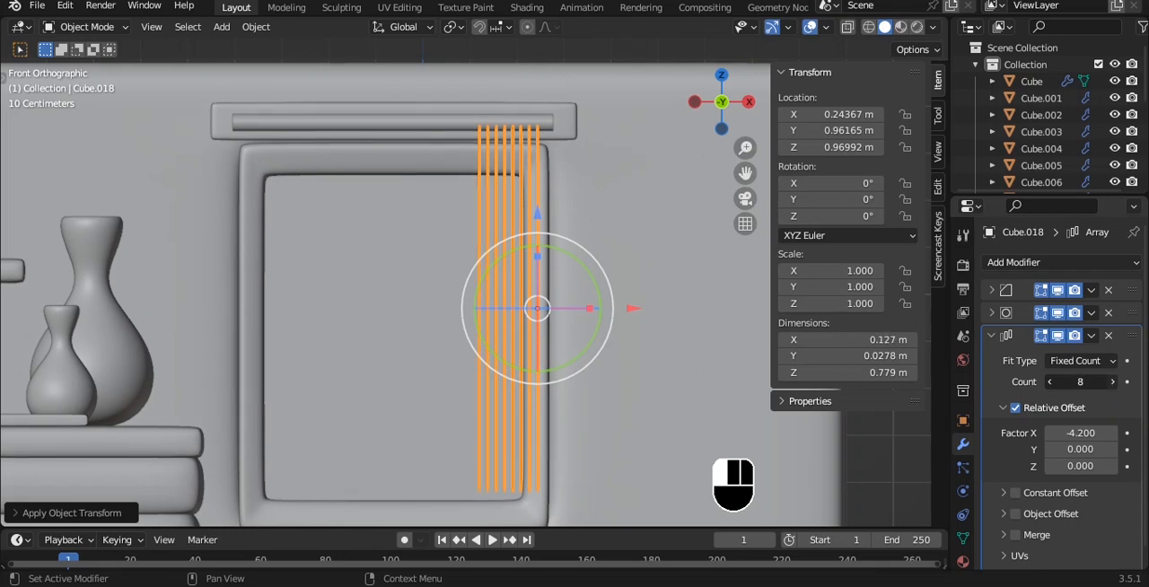
# - Duplicate the arrayed curtain along X to about -0.18 m for the window's opposite side and save the file
pyautogui.hotkey('shift', 'd')
pyautogui.press('x')
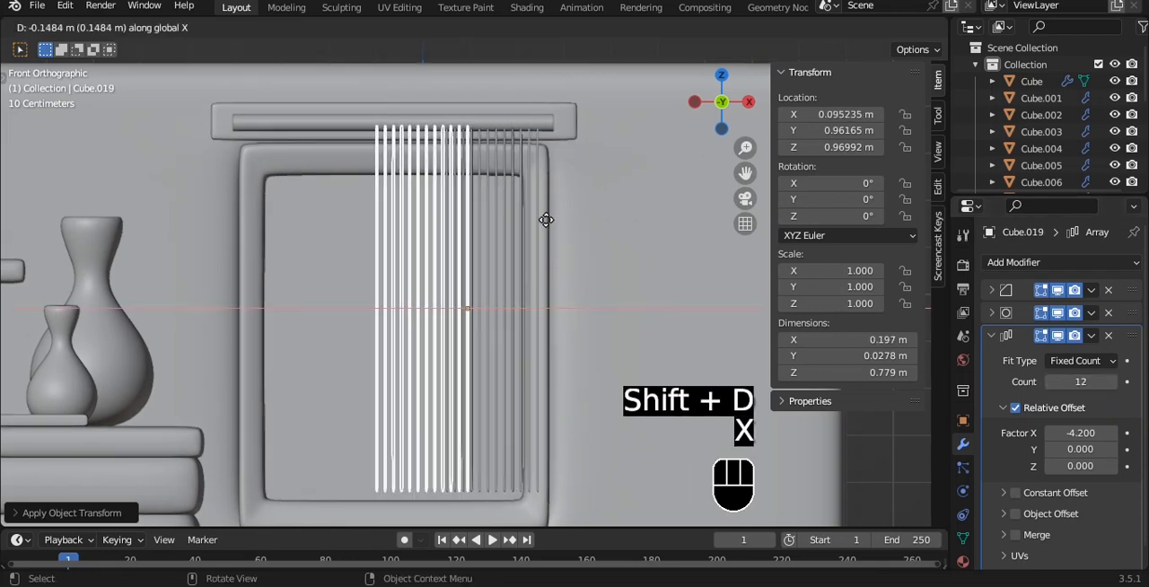
pyautogui.click(428, 214)
pyautogui.press('a')
pyautogui.moveTo(471, 217); pyautogui.dragTo(417, 201, button='middle')
pyautogui.hotkey('alt', 'z')
pyautogui.hotkey('alt', 'z')
pyautogui.hotkey('ctrl', 's')
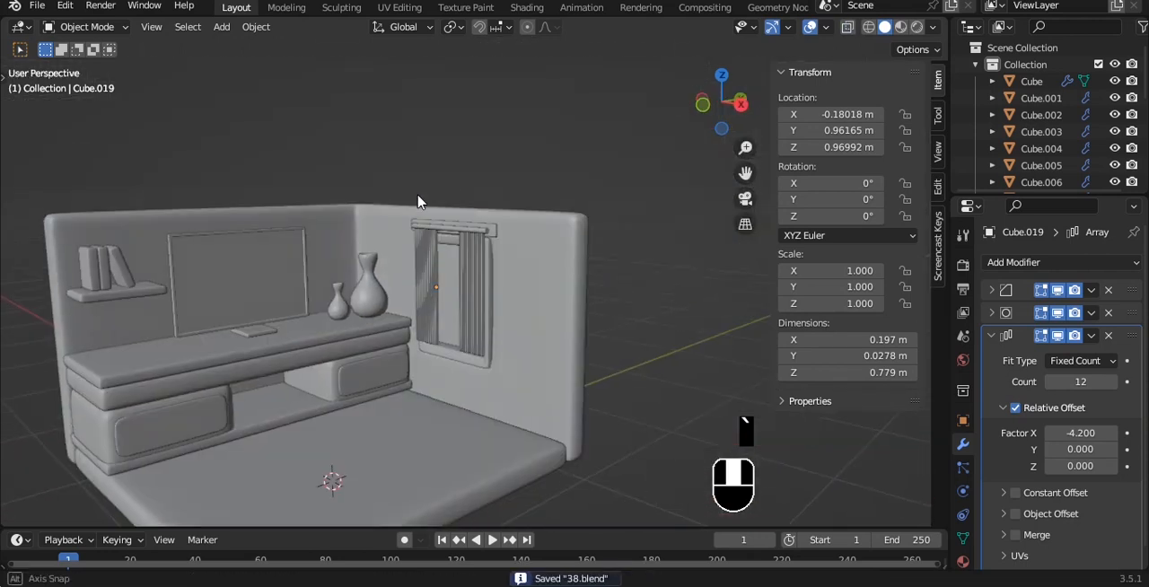
pyautogui.hotkey('ctrl', 's')
# - Duplicate the floor slab and raise the copy to about 0.398 m on Z
pyautogui.keyDown('alt'); pyautogui.moveTo(534, 276); pyautogui.dragTo(533, 299, button='middle'); pyautogui.keyUp('alt')
pyautogui.moveTo(533, 299)
pyautogui.keyDown('alt'); pyautogui.keyDown('shift'); pyautogui.mouseDown(button='middle')
pyautogui.moveTo(508, 251)
pyautogui.moveTo(524, 296)
pyautogui.mouseUp(button='middle'); pyautogui.keyUp('shift'); pyautogui.keyUp('alt')
pyautogui.click(510, 388)
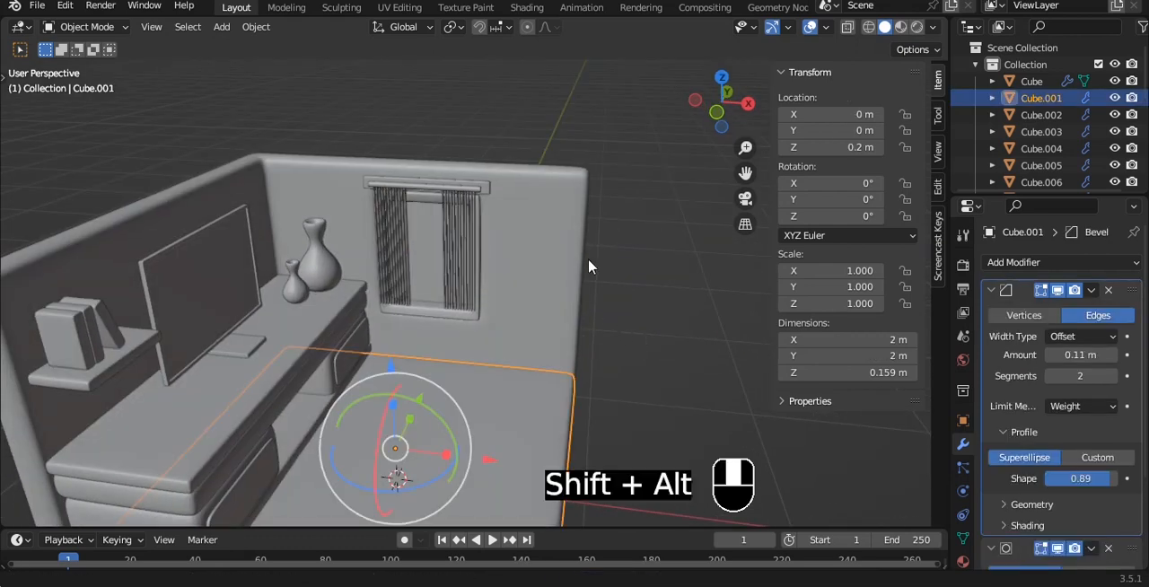
pyautogui.keyDown('alt'); pyautogui.moveTo(588, 266); pyautogui.dragTo(527, 297, button='middle'); pyautogui.keyUp('alt')
pyautogui.press('Tab')
pyautogui.press('Tab')
pyautogui.hotkey('shift', 'd')
pyautogui.rightClick(556, 290)
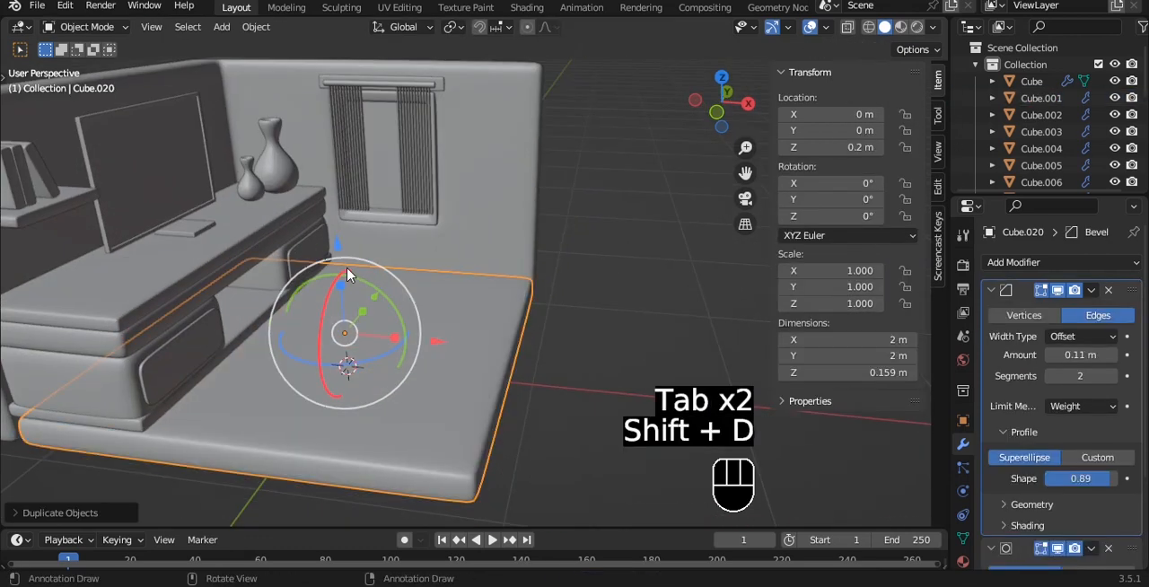
pyautogui.moveTo(336, 247); pyautogui.dragTo(341, 216)
# - Scale the duplicated slab down uniformly to about 0.22, making it about 0.44 m square
pyautogui.press('`')
pyautogui.click(581, 243)
pyautogui.scroll(4, 583, 249)
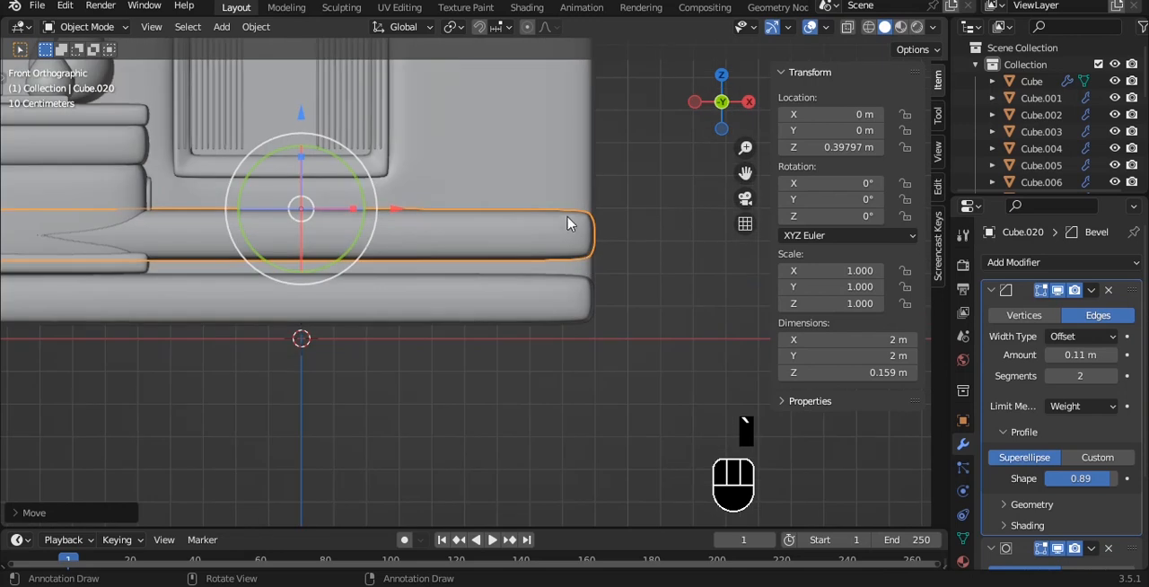
pyautogui.press('s')
pyautogui.click(377, 196)
# - Place the small slab near the room's back corner beside the window, at about X 0.603 m and Y 0.664 m
pyautogui.press('`')
pyautogui.click(367, 120)
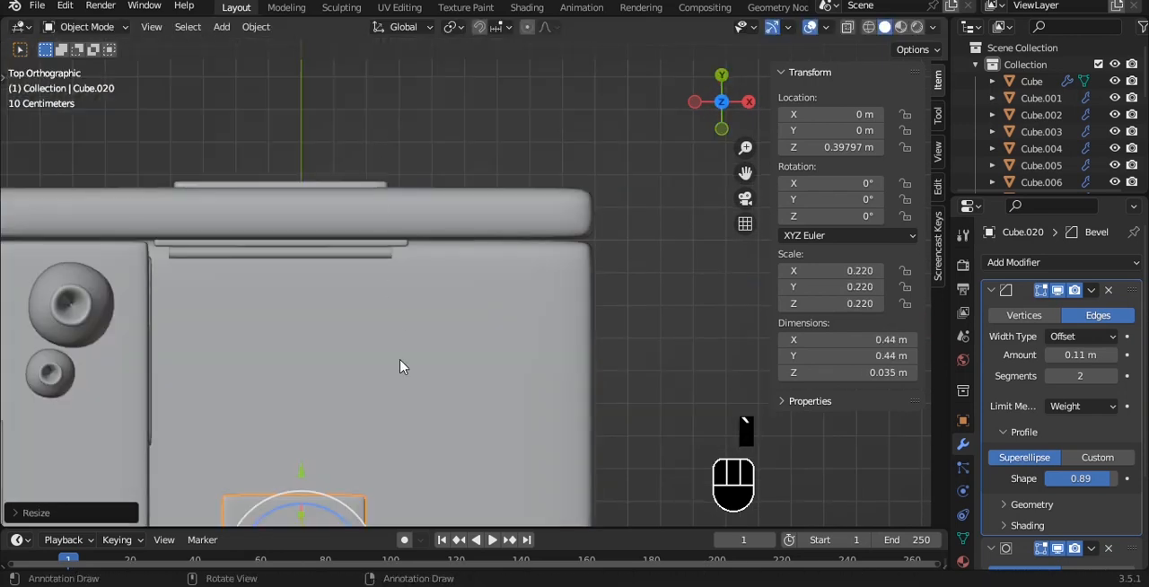
pyautogui.press('g')
pyautogui.click(597, 144)
# - Lengthen the small slab slightly along global Y
pyautogui.keyDown('alt'); pyautogui.keyDown('shift'); pyautogui.moveTo(612, 163); pyautogui.dragTo(527, 172); pyautogui.keyUp('shift'); pyautogui.keyUp('alt')
pyautogui.press('s')
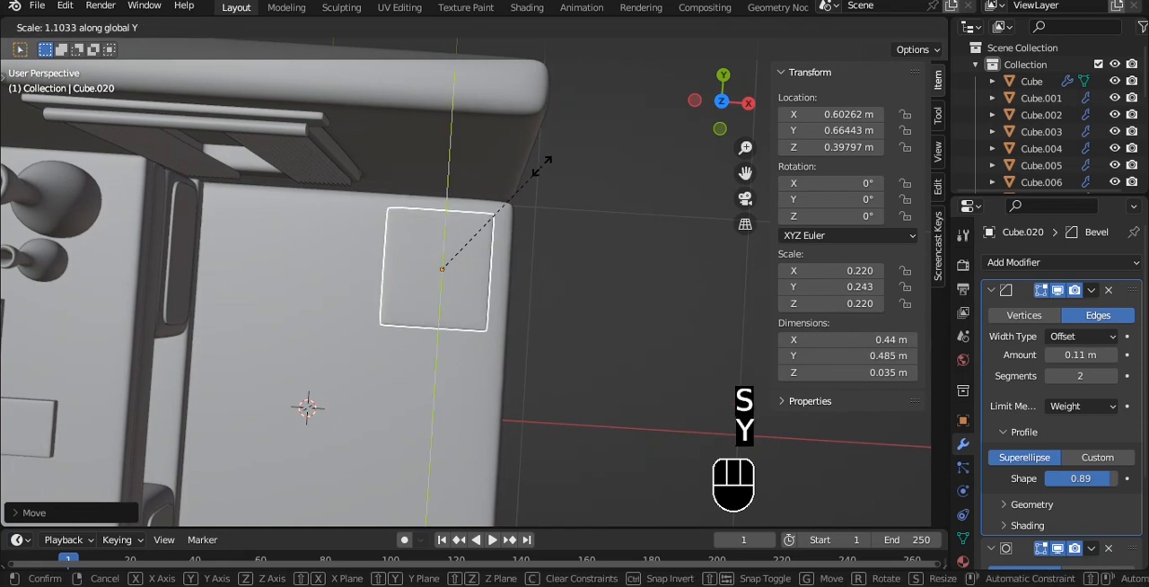
# - Finish lengthening the small slab along global Y at about 0.485 m
pyautogui.click(542, 165)
pyautogui.press('`')
pyautogui.click(517, 141)
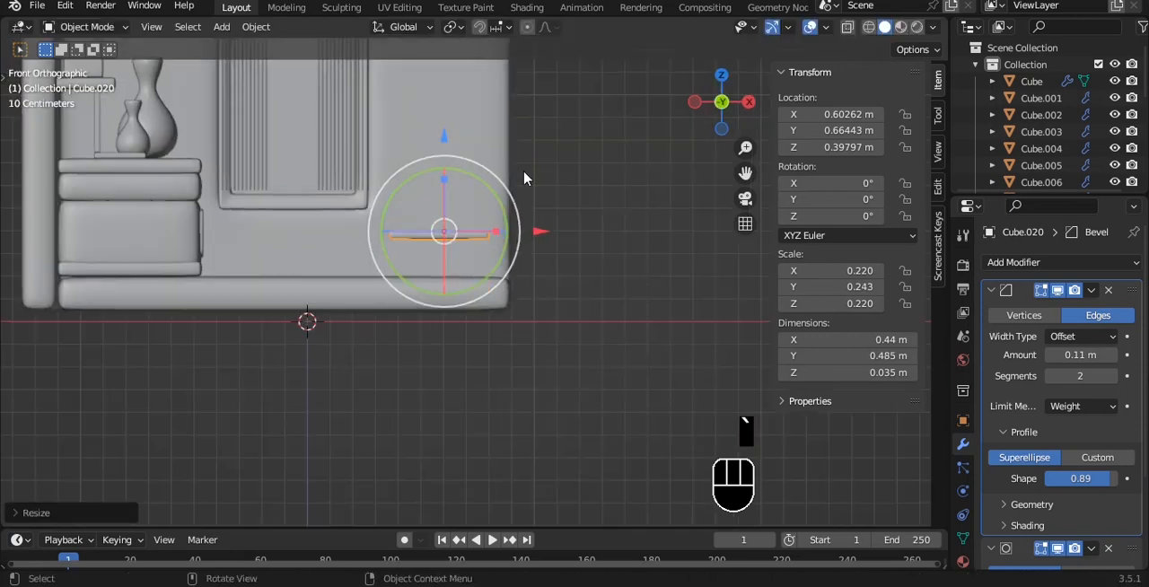
# - Center the small slab's origin on its geometry and thicken the slab along Z to about 0.108 m
pyautogui.press('q')
pyautogui.click(523, 171)
pyautogui.scroll(1, 523, 179)
pyautogui.press('s')
pyautogui.press('z')
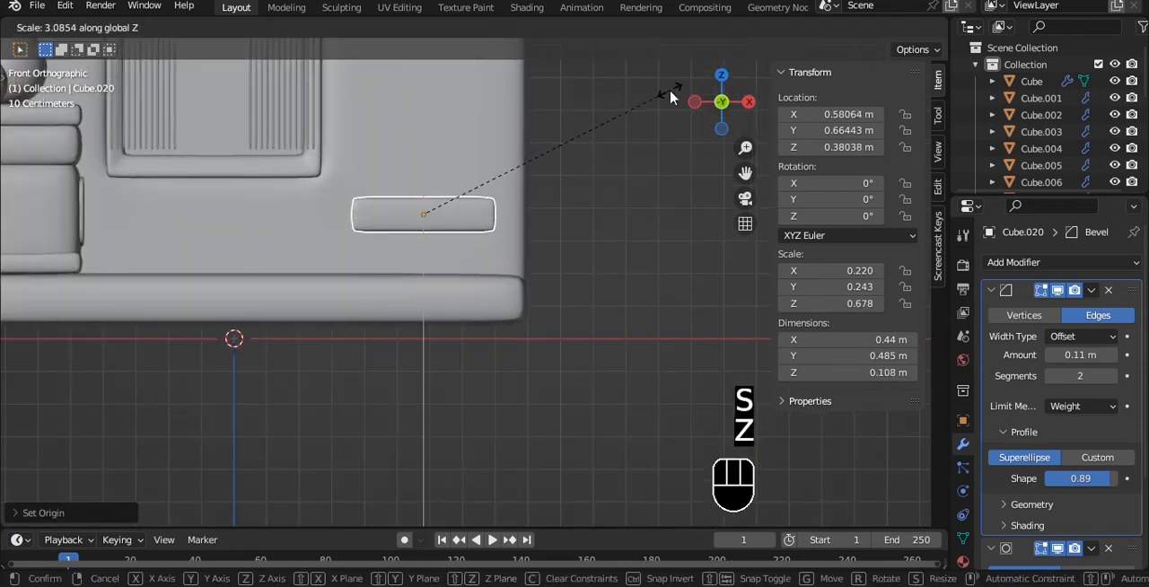
pyautogui.click(669, 96)
# - Save the file and lower the slab to about Z 0.291 m, just above the floor
pyautogui.keyDown('alt'); pyautogui.moveTo(663, 105); pyautogui.dragTo(539, 260); pyautogui.keyUp('alt')
pyautogui.scroll(4, 554, 241)
pyautogui.hotkey('ctrl', 's')
pyautogui.press('`')
pyautogui.click(490, 209)
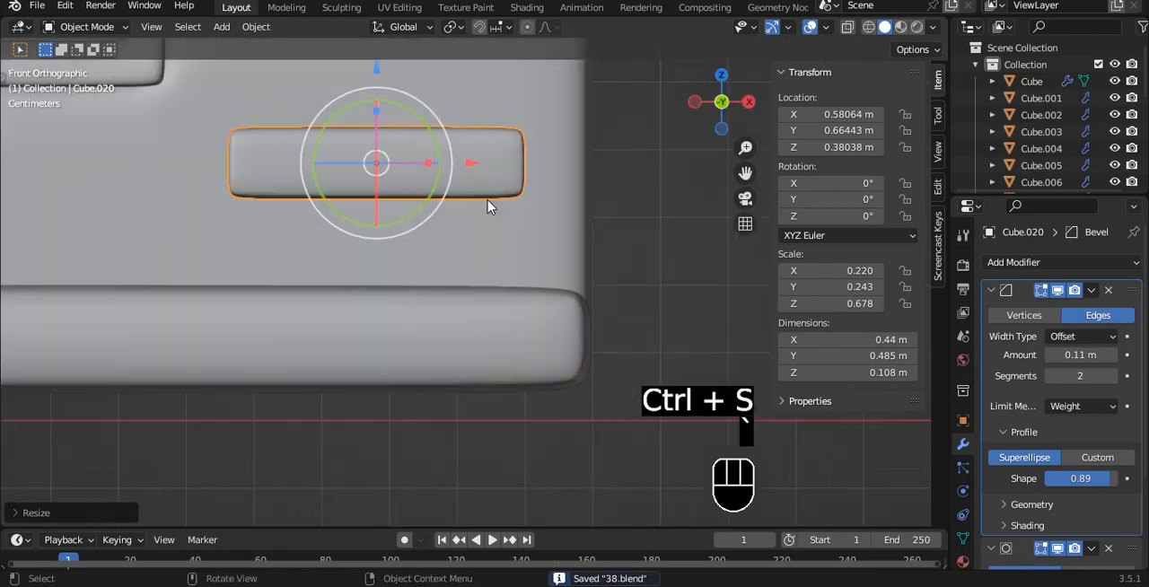
pyautogui.moveTo(383, 79); pyautogui.dragTo(380, 137)
pyautogui.keyDown('alt'); pyautogui.keyDown('shift'); pyautogui.moveTo(505, 171); pyautogui.dragTo(505, 226); pyautogui.keyUp('shift'); pyautogui.keyUp('alt')
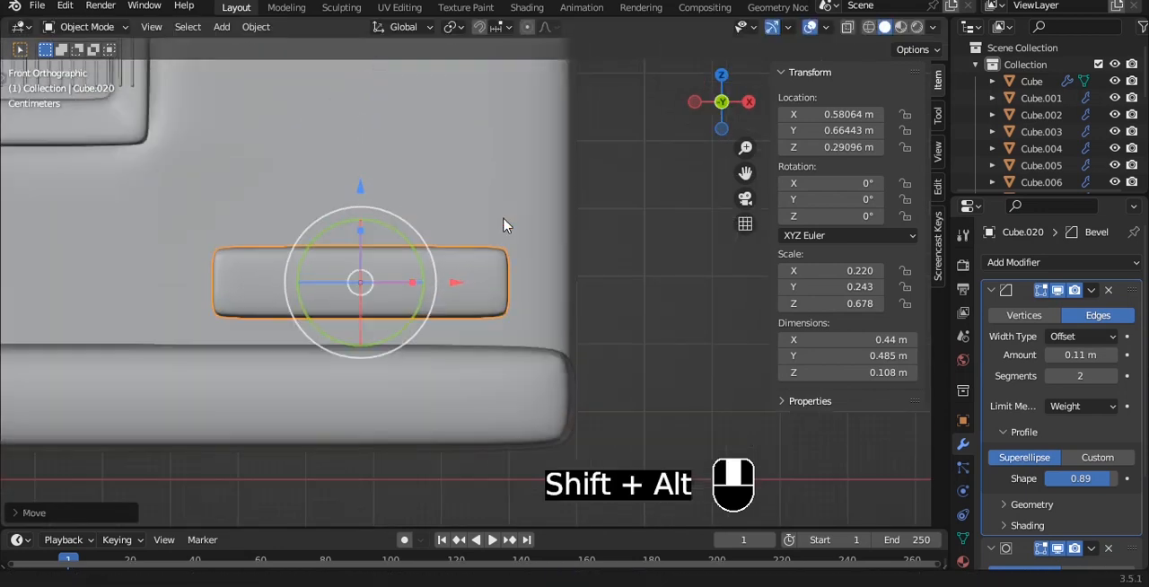
# - Duplicate the slab straight up to about Z 0.395 m as the seat cushion and save the file
pyautogui.hotkey('shift', 'd')
pyautogui.press('z')
pyautogui.click(494, 150)
pyautogui.hotkey('alt', 'a')
pyautogui.keyDown('alt'); pyautogui.moveTo(495, 153); pyautogui.dragTo(554, 218); pyautogui.keyUp('alt')
pyautogui.hotkey('ctrl', 's')
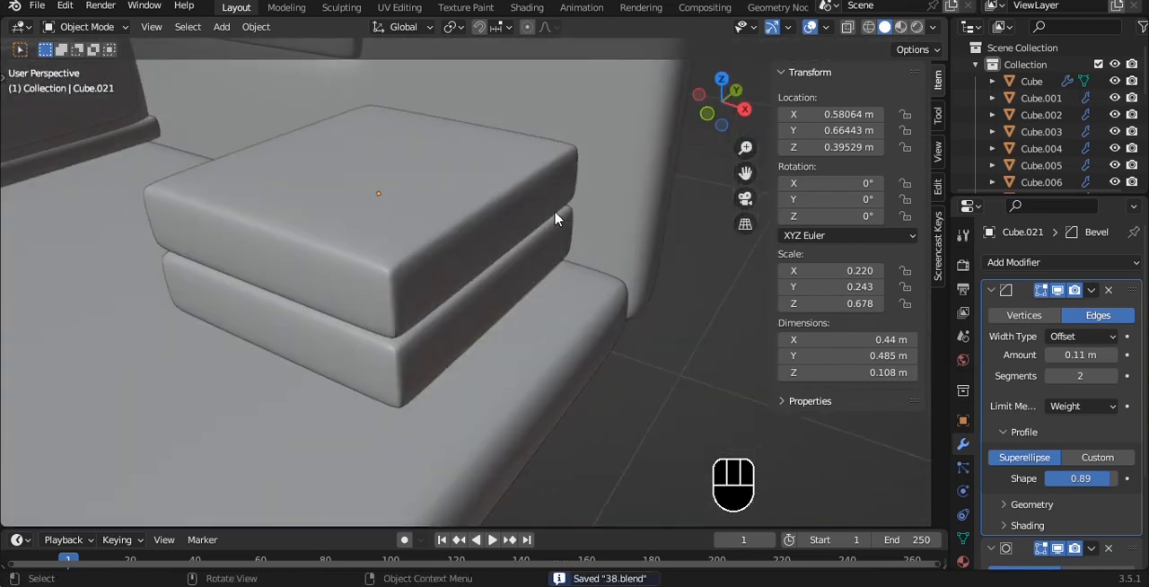
# - Duplicate the upper slab in place, rotate the copy 90° about Y, and thin it along X to about 0.07 m
pyautogui.press('`')
pyautogui.click(397, 175)
pyautogui.hotkey('shift', 'd')
pyautogui.click(396, 175)
pyautogui.write('ry')
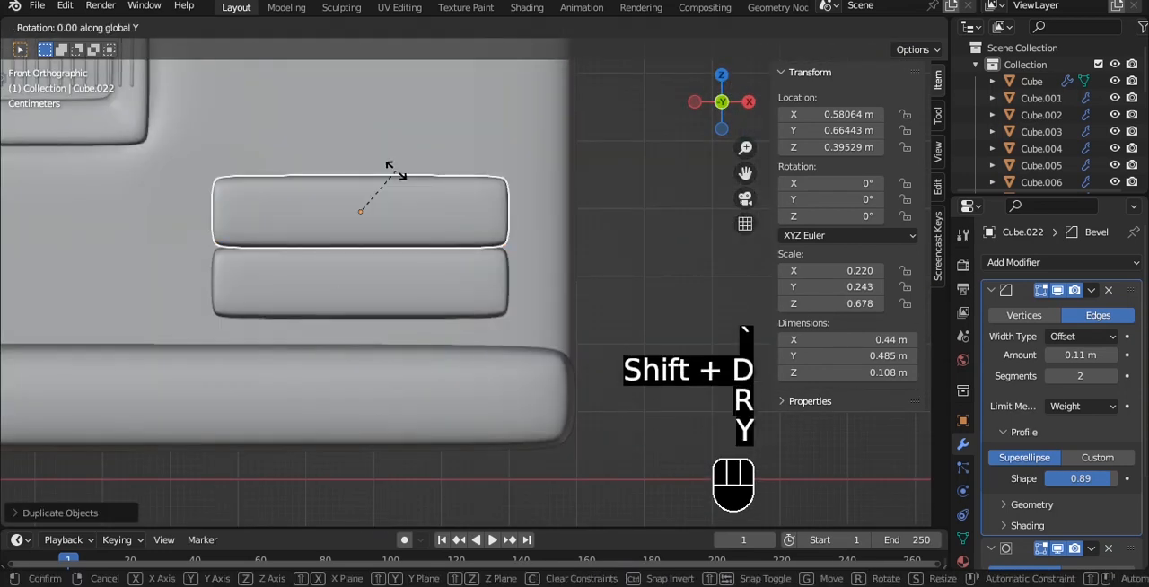
pyautogui.write('90')
pyautogui.click(406, 179)
pyautogui.press('s')
pyautogui.press('x')
pyautogui.click(480, 207)
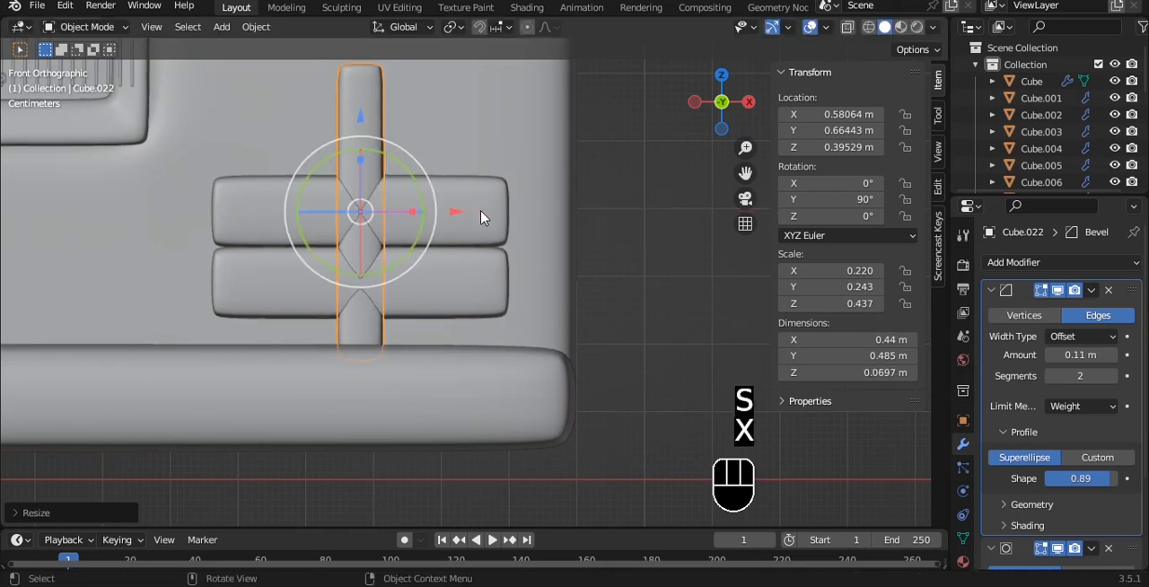
pyautogui.keyDown('shift'); pyautogui.click(482, 216); pyautogui.keyUp('shift')
# - Place the upright panel against the seat slabs' outer side at about X 0.755 m, Z 0.429 m, with the slabs at X 0.504 m
pyautogui.keyDown('shift'); pyautogui.click(487, 263); pyautogui.keyUp('shift')
pyautogui.moveTo(453, 236); pyautogui.dragTo(580, 195)
pyautogui.click(321, 145)
pyautogui.moveTo(481, 105); pyautogui.dragTo(483, 91)
pyautogui.scroll(-1, 482, 90)
pyautogui.keyDown('alt'); pyautogui.keyDown('shift'); pyautogui.moveTo(516, 142); pyautogui.dragTo(571, 187); pyautogui.keyUp('shift'); pyautogui.keyUp('alt')
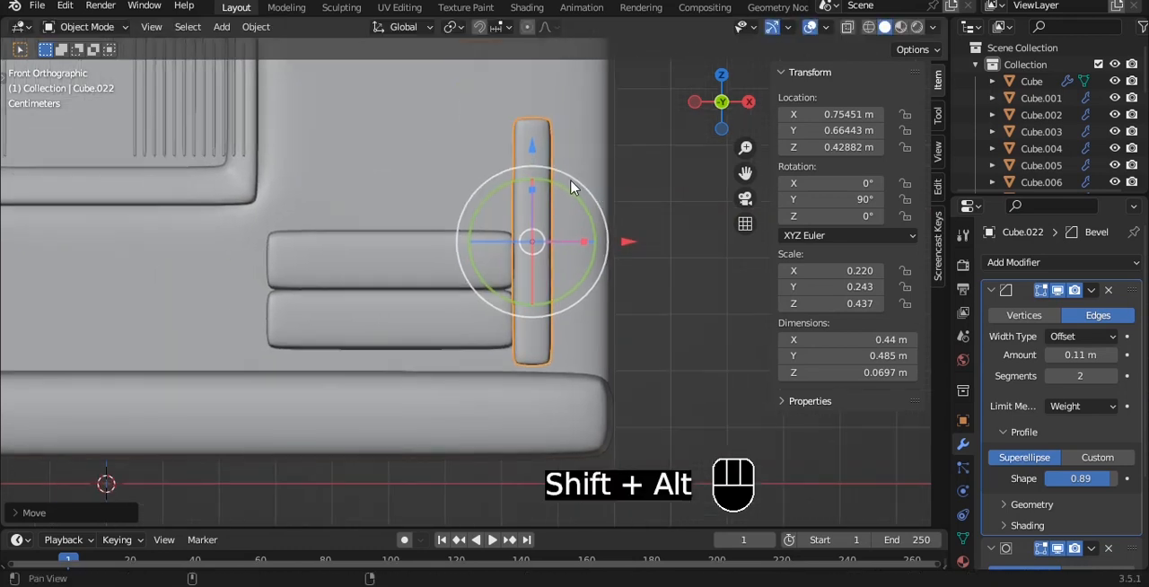
# - Add a Mirror modifier on X to the armrest panel, using a seat slab as the mirror object
pyautogui.click(1019, 289)
pyautogui.click(993, 262)
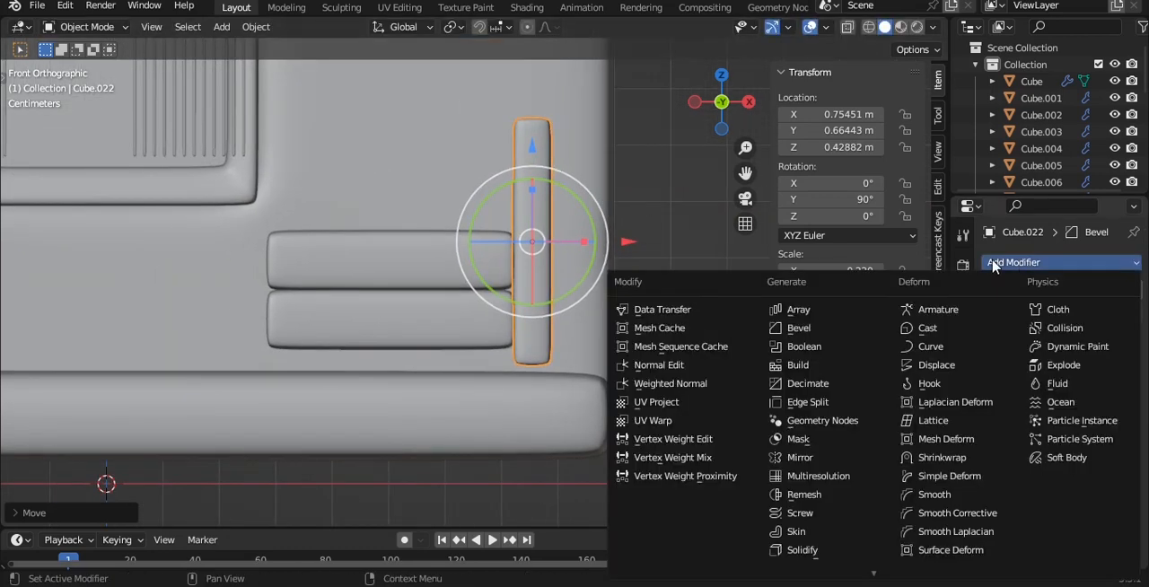
pyautogui.click(799, 458)
pyautogui.click(1118, 425)
pyautogui.click(448, 258)
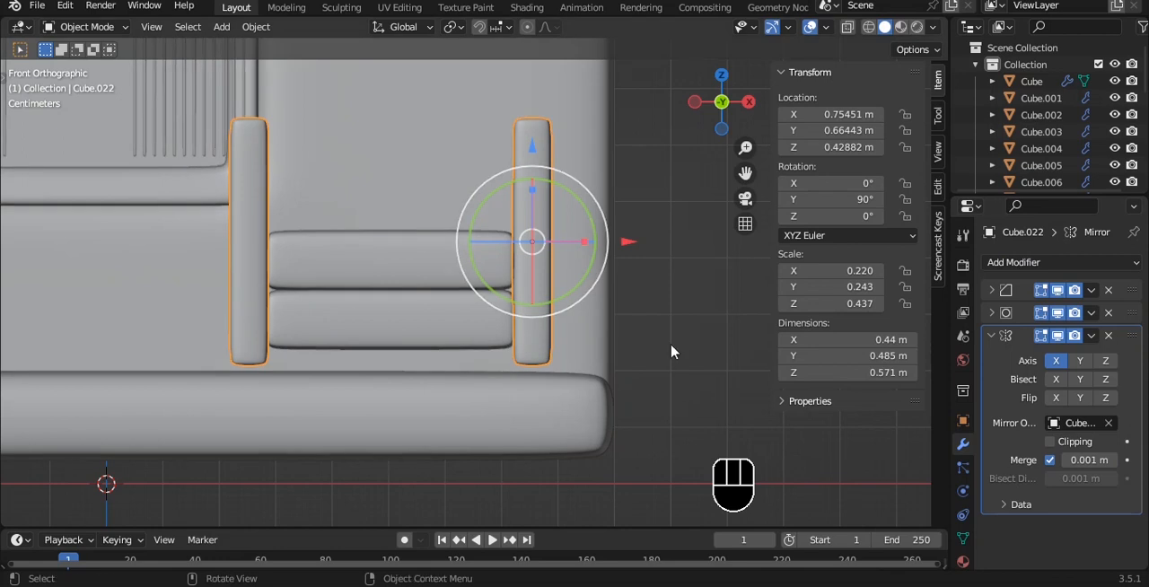
# - Select the armrest's upper vertices through the mesh and lower them to shorten both armrests
pyautogui.keyDown('alt'); pyautogui.moveTo(671, 351); pyautogui.dragTo(505, 210); pyautogui.keyUp('alt')
pyautogui.press('Tab')
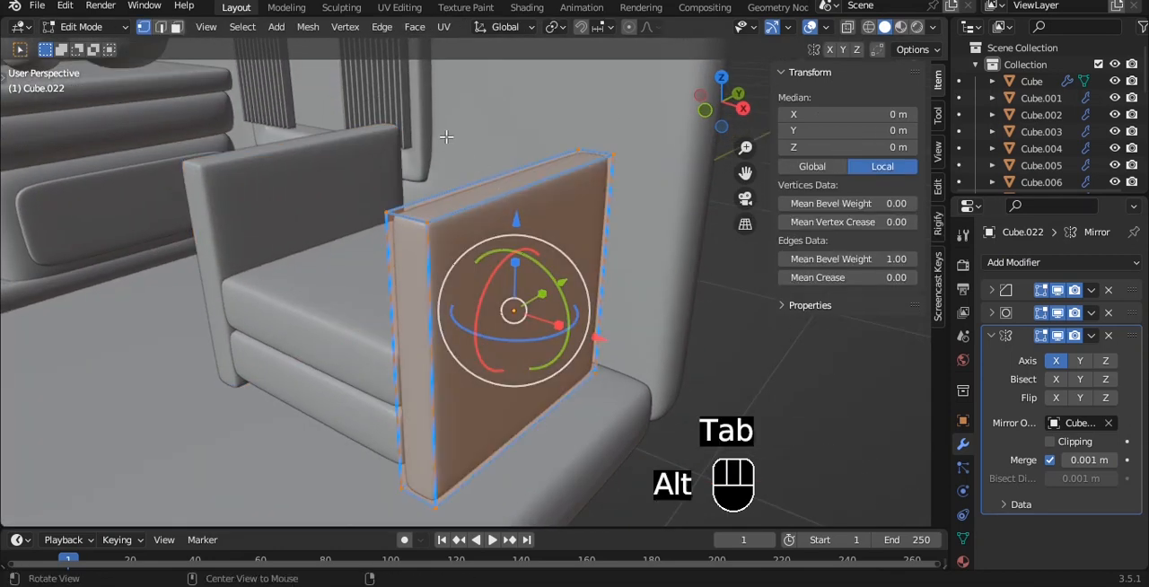
pyautogui.keyDown('alt'); pyautogui.moveTo(446, 137); pyautogui.dragTo(433, 110); pyautogui.keyUp('alt')
pyautogui.hotkey('alt', 'z')
pyautogui.moveTo(350, 120); pyautogui.dragTo(646, 224)
pyautogui.hotkey('alt', 'z')
pyautogui.moveTo(516, 71); pyautogui.dragTo(514, 140)
pyautogui.keyDown('alt'); pyautogui.keyDown('shift'); pyautogui.moveTo(525, 117); pyautogui.dragTo(549, 174); pyautogui.keyUp('shift'); pyautogui.keyUp('alt')
pyautogui.press('Tab')
# - Duplicate the seat cushion in place and rotate the copy 90° about X to form a backrest
pyautogui.click(422, 321)
pyautogui.keyDown('alt'); pyautogui.moveTo(489, 266); pyautogui.dragTo(548, 315); pyautogui.keyUp('alt')
pyautogui.hotkey('shift', 'd')
pyautogui.write('90')
pyautogui.click(578, 250)
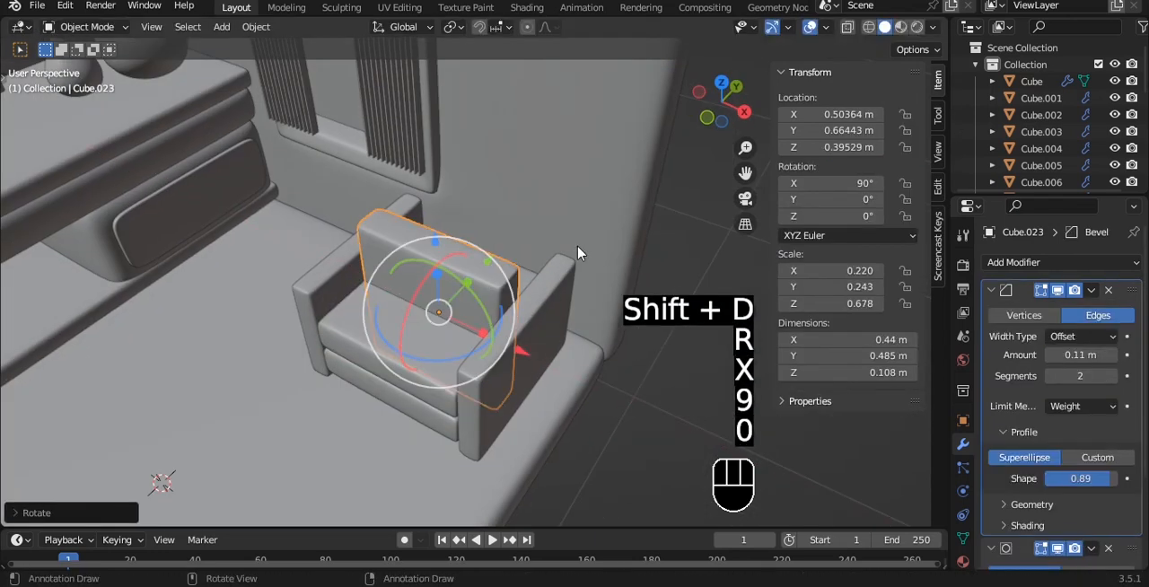
# - Move the backrest to the rear of the armchair at about Y 0.903 m
pyautogui.press('`')
pyautogui.click(573, 193)
pyautogui.moveTo(437, 189); pyautogui.dragTo(438, 98)
pyautogui.keyDown('alt'); pyautogui.keyDown('shift'); pyautogui.moveTo(472, 139); pyautogui.dragTo(523, 202, button='middle'); pyautogui.keyUp('shift'); pyautogui.keyUp('alt')
pyautogui.scroll(3, 593, 235)
pyautogui.keyDown('alt'); pyautogui.moveTo(602, 241); pyautogui.dragTo(494, 113, button='middle'); pyautogui.keyUp('alt')
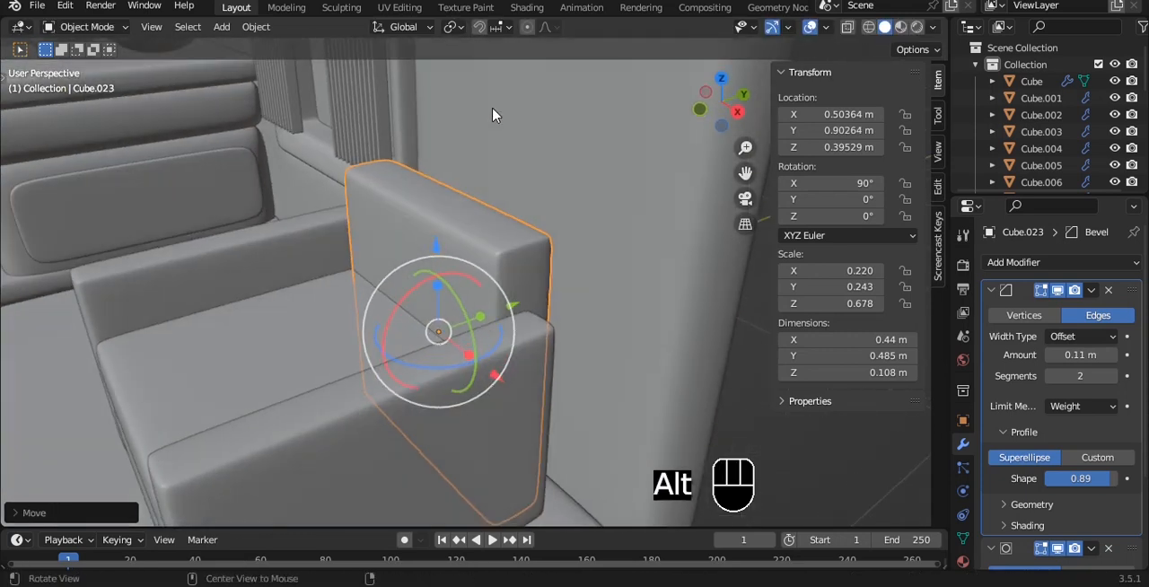
pyautogui.keyDown('alt'); pyautogui.moveTo(549, 224); pyautogui.dragTo(589, 185, button='middle'); pyautogui.keyUp('alt')
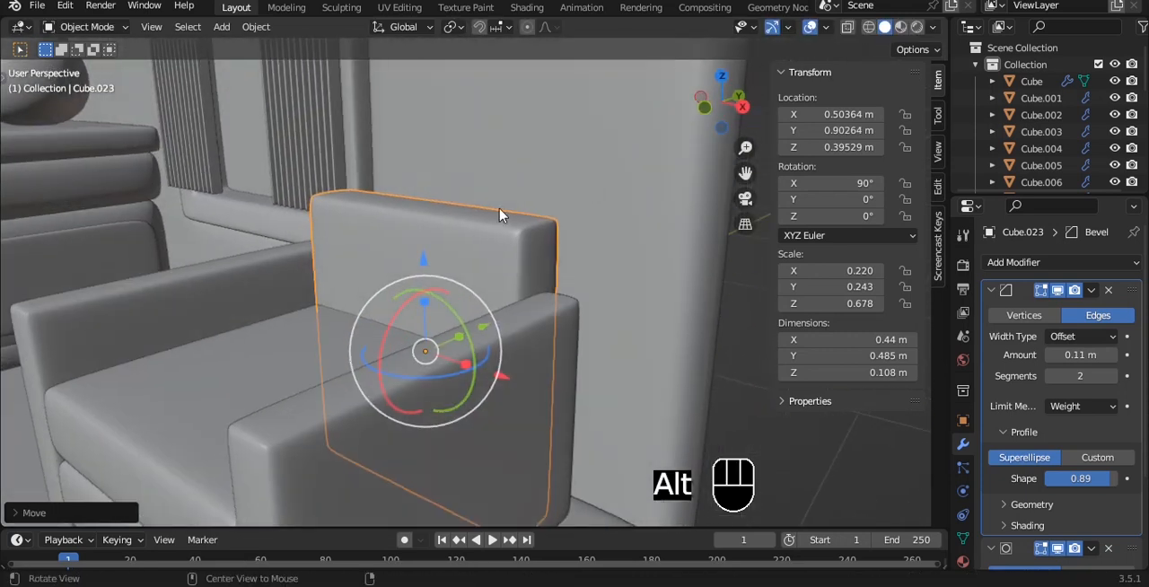
pyautogui.keyDown('alt'); pyautogui.moveTo(499, 208); pyautogui.dragTo(514, 218, button='middle'); pyautogui.keyUp('alt')
pyautogui.scroll(-3, 518, 208)
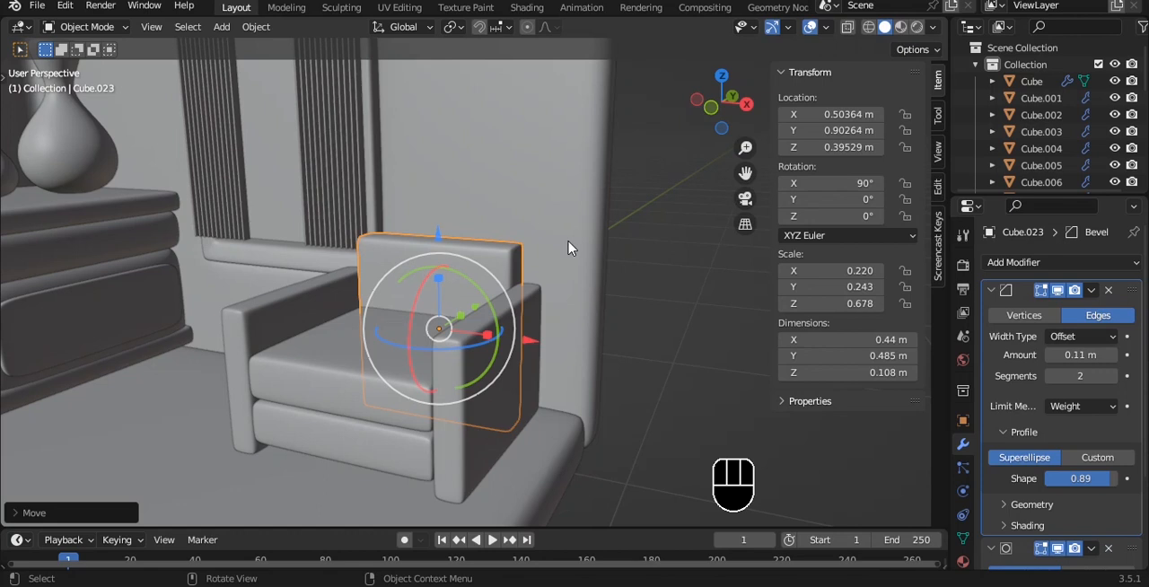
# - Duplicate the backrest forward, tilt the copy to about 68.6° on X, and place it at about Y 0.790 m, Z 0.631 m
pyautogui.hotkey('shift', 'd')
pyautogui.press('y')
pyautogui.click(535, 266)
pyautogui.press('`')
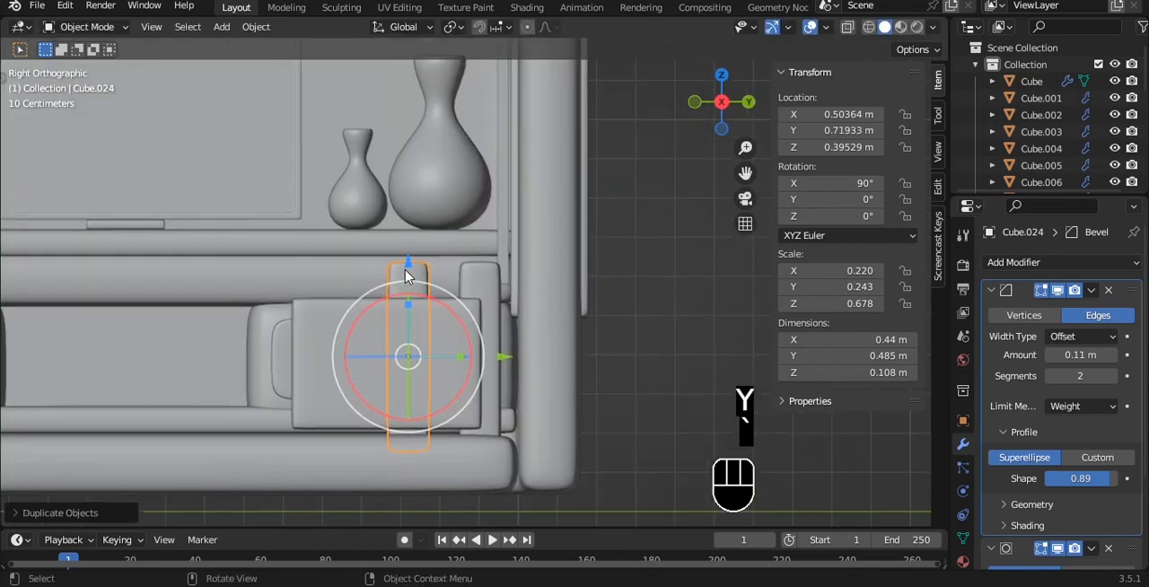
pyautogui.moveTo(406, 270); pyautogui.dragTo(405, 219)
pyautogui.scroll(2, 511, 250)
pyautogui.moveTo(425, 284); pyautogui.dragTo(436, 307)
pyautogui.press('g')
pyautogui.click(544, 224)
# - Scale the tilted cushion down uniformly to about 0.266 m wide and shift it to about Y 0.817 m
pyautogui.press('s')
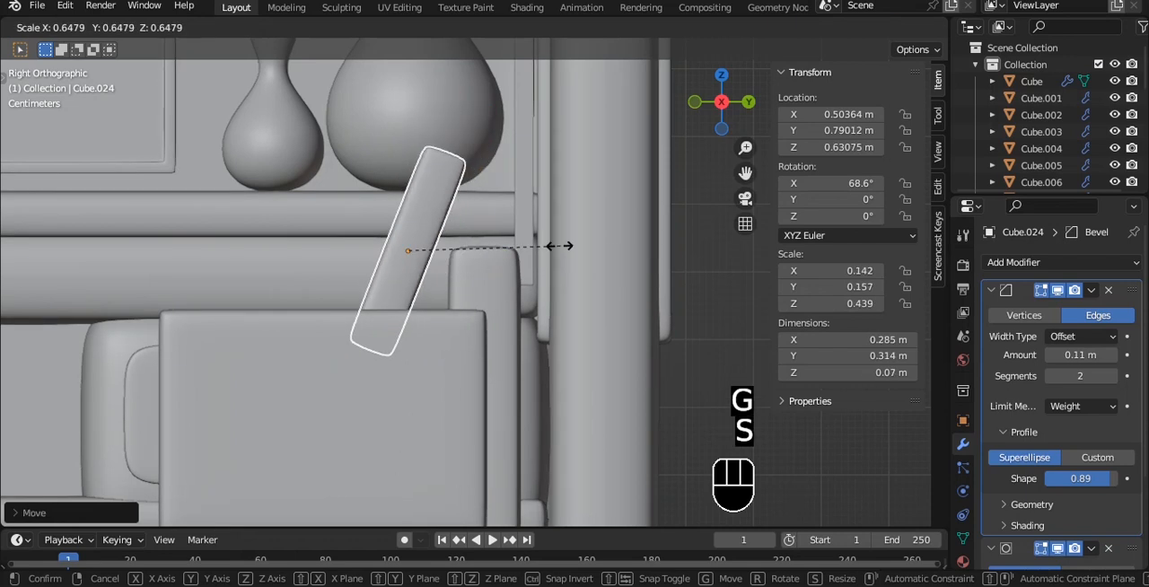
pyautogui.click(543, 251)
pyautogui.press('g')
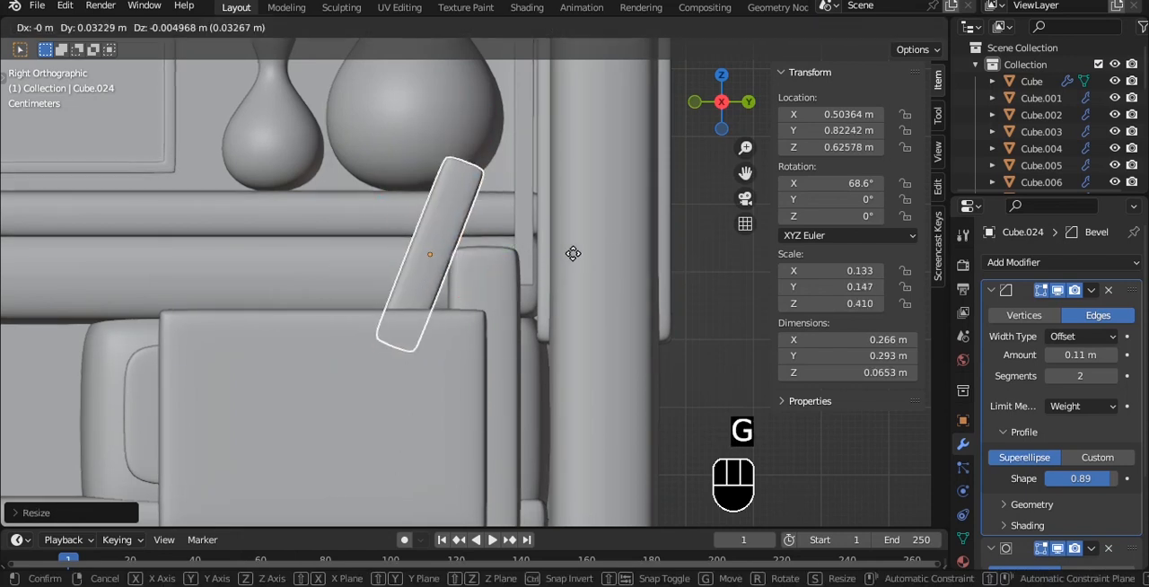
pyautogui.click(568, 249)
# - Widen the tilted cushion along X to about 0.345 m and lower it to about Z 0.590 m
pyautogui.press('`')
pyautogui.click(469, 188)
pyautogui.press('s')
pyautogui.press('x')
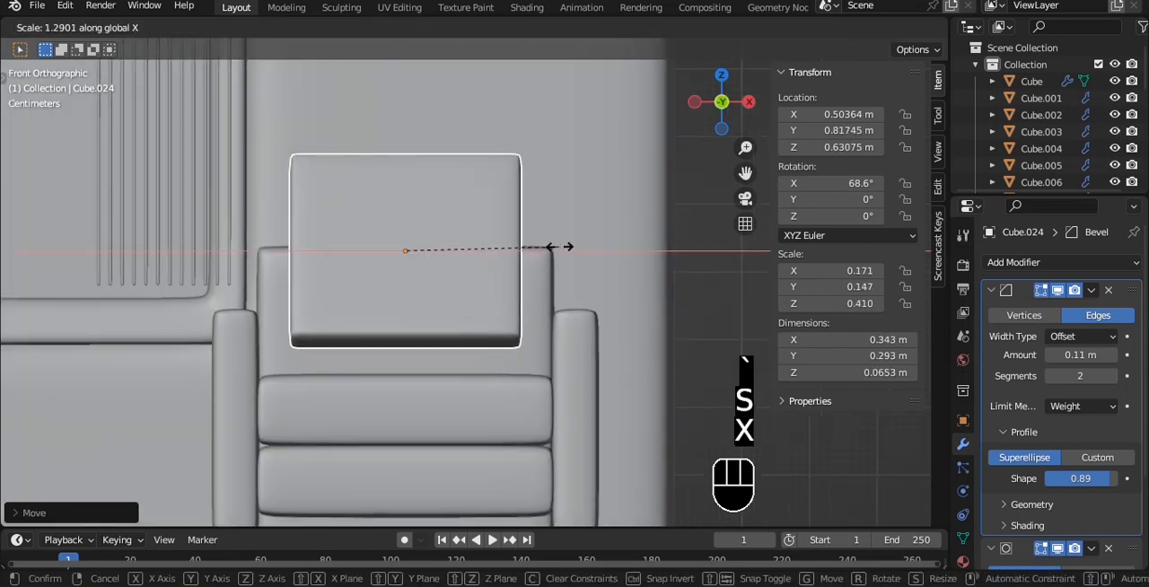
pyautogui.click(560, 246)
pyautogui.moveTo(403, 159); pyautogui.dragTo(403, 188)
pyautogui.press('a')
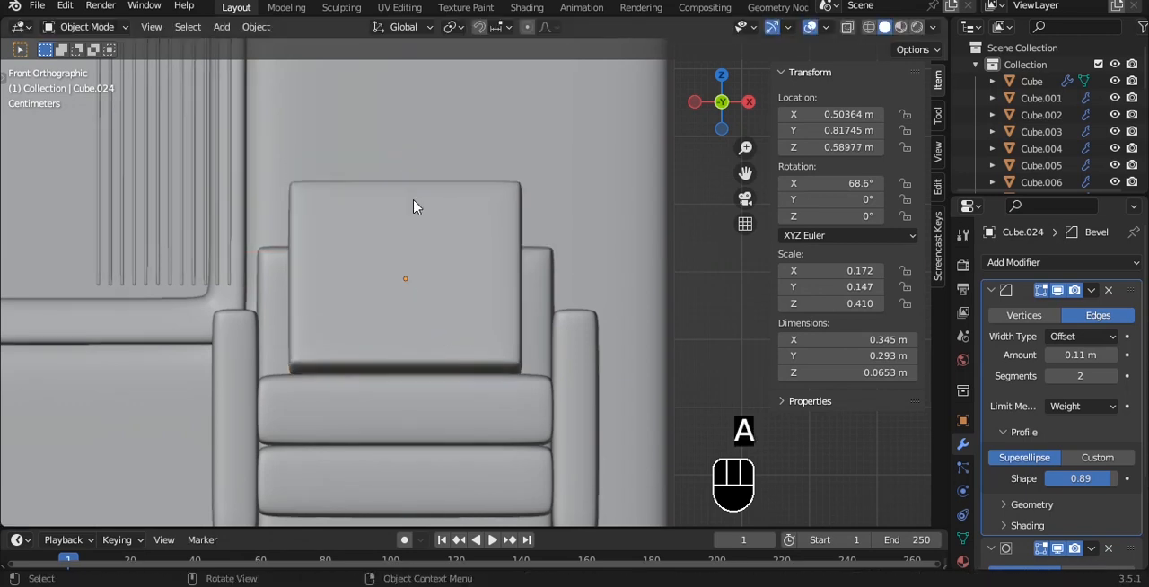
pyautogui.keyDown('alt'); pyautogui.moveTo(415, 205); pyautogui.dragTo(385, 244, button='middle'); pyautogui.keyUp('alt')
# - Adjust the back cushion's tilt to about 72.3° on X and move it to about Y 0.807 m against the backrest
pyautogui.press('`')
pyautogui.click(482, 249)
pyautogui.scroll(2, 466, 224)
pyautogui.click(434, 183)
pyautogui.keyDown('alt'); pyautogui.keyDown('shift'); pyautogui.moveTo(432, 182); pyautogui.dragTo(454, 243, button='middle'); pyautogui.keyUp('shift'); pyautogui.keyUp('alt')
pyautogui.moveTo(440, 279); pyautogui.dragTo(435, 275)
pyautogui.moveTo(483, 322); pyautogui.dragTo(471, 315)
pyautogui.press('a')
pyautogui.scroll(4, 473, 287)
pyautogui.moveTo(368, 372)
pyautogui.mouseDown()
pyautogui.moveTo(358, 359)
pyautogui.moveTo(369, 362)
pyautogui.mouseUp()
pyautogui.keyDown('alt'); pyautogui.moveTo(368, 361); pyautogui.dragTo(482, 266, button='middle'); pyautogui.keyUp('alt')
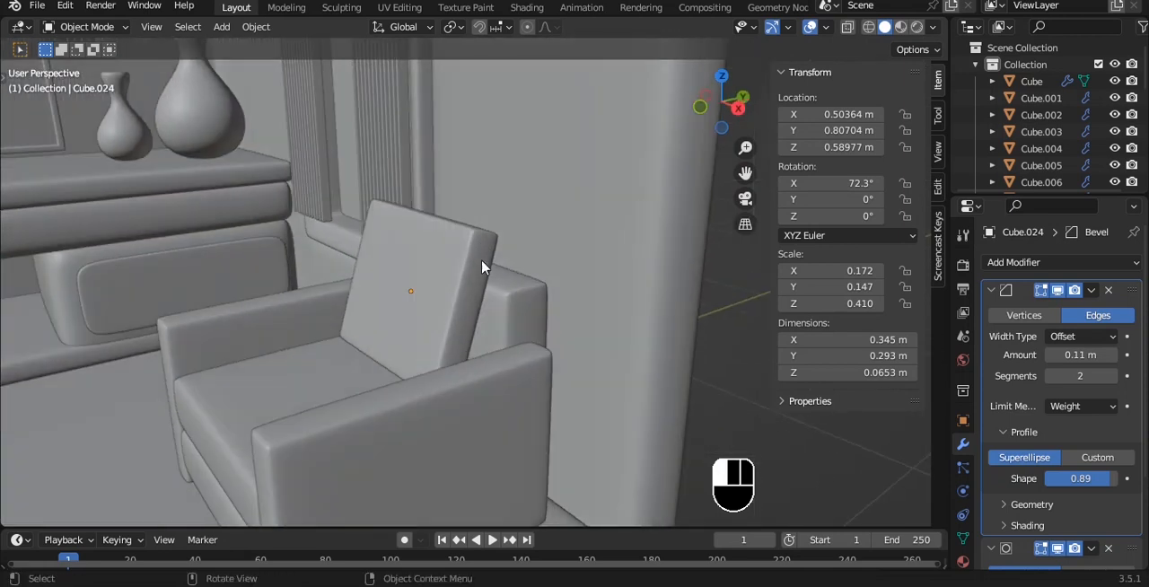
# - Remove the Bevel modifier from the back cushion and add vertical loop cuts near both of its side edges
pyautogui.click(1108, 291)
pyautogui.moveTo(574, 296); pyautogui.dragTo(482, 287, button='middle')
pyautogui.press('`')
pyautogui.click(418, 210)
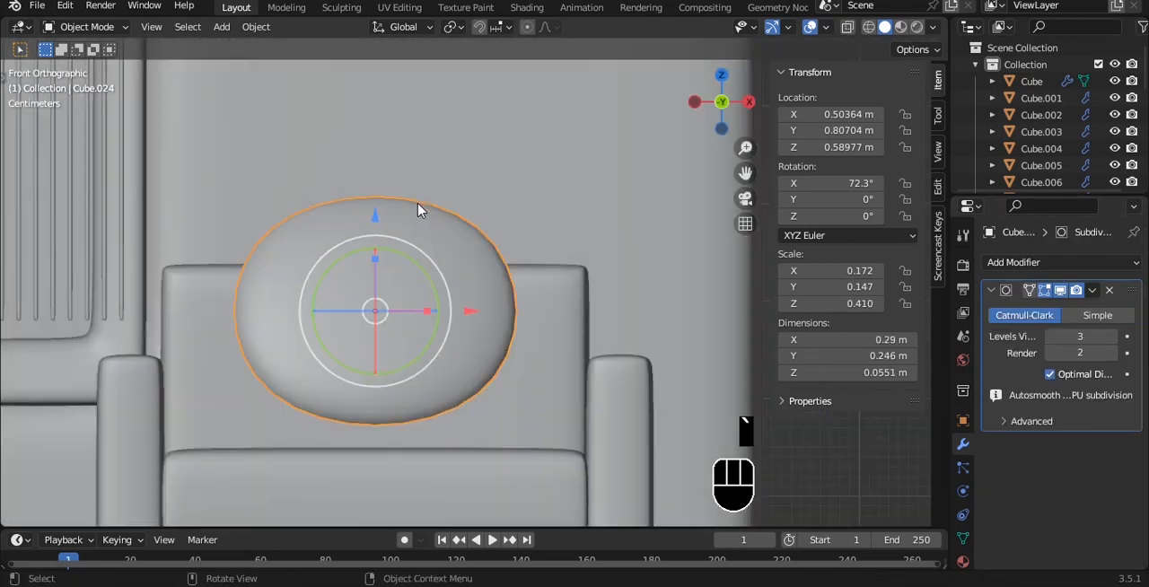
pyautogui.press('Tab')
pyautogui.hotkey('ctrl', 'r')
pyautogui.click(477, 211)
pyautogui.click(476, 211)
pyautogui.hotkey('ctrl', 'r')
pyautogui.click(359, 171)
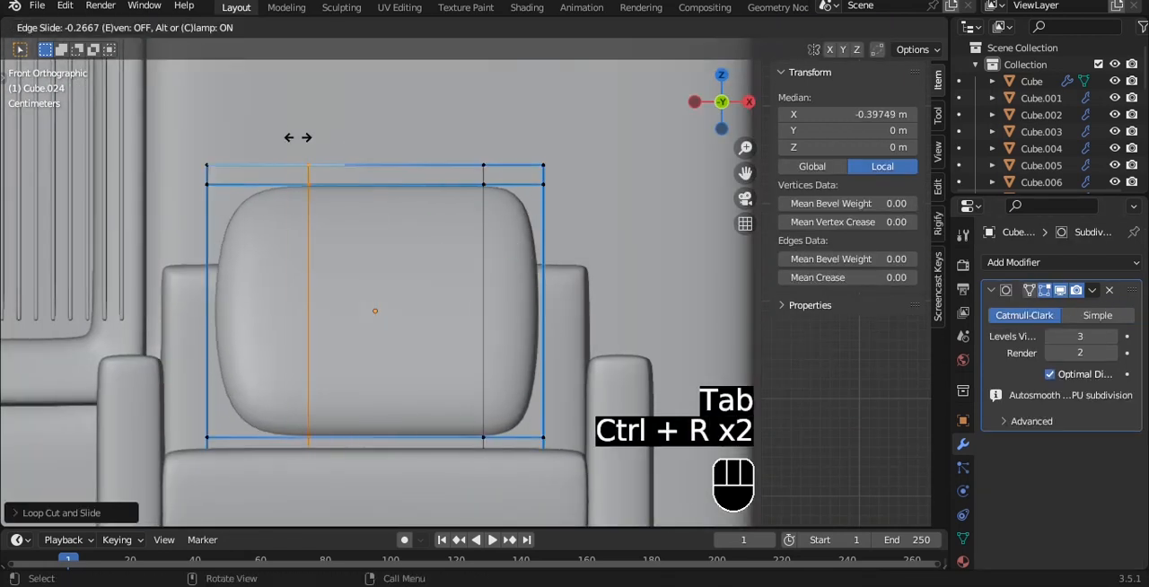
# - Add horizontal loop cuts near the back cushion's lower and upper edges to sharpen its rounded shape
pyautogui.hotkey('ctrl', 'r')
pyautogui.click(522, 319)
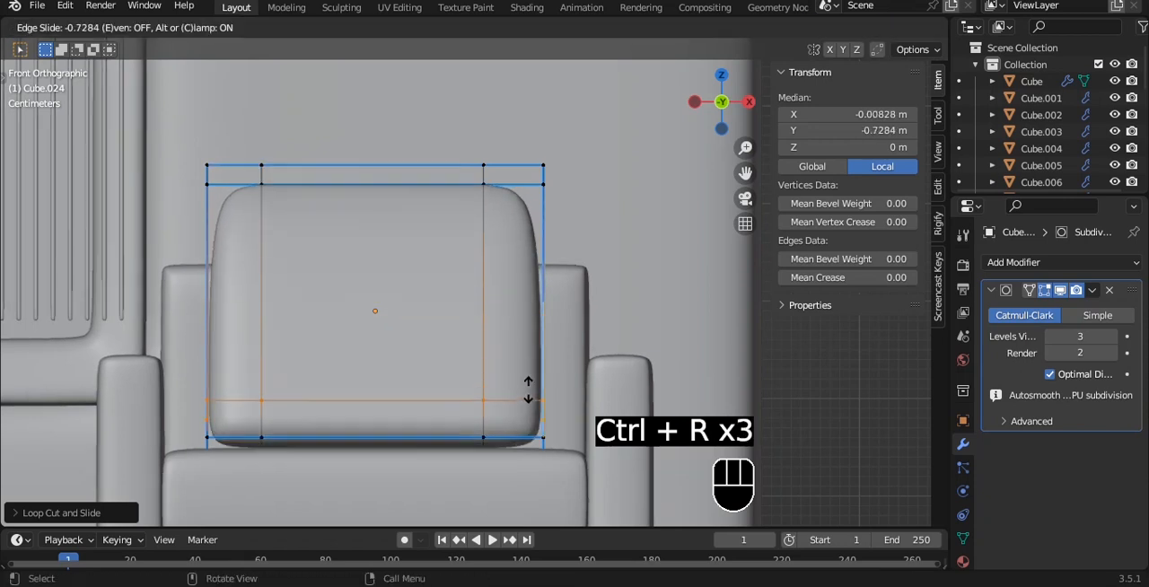
pyautogui.press('Tab')
pyautogui.keyDown('alt'); pyautogui.moveTo(607, 274); pyautogui.dragTo(531, 289, button='middle'); pyautogui.keyUp('alt')
pyautogui.press('Tab')
pyautogui.hotkey('ctrl', 'r')
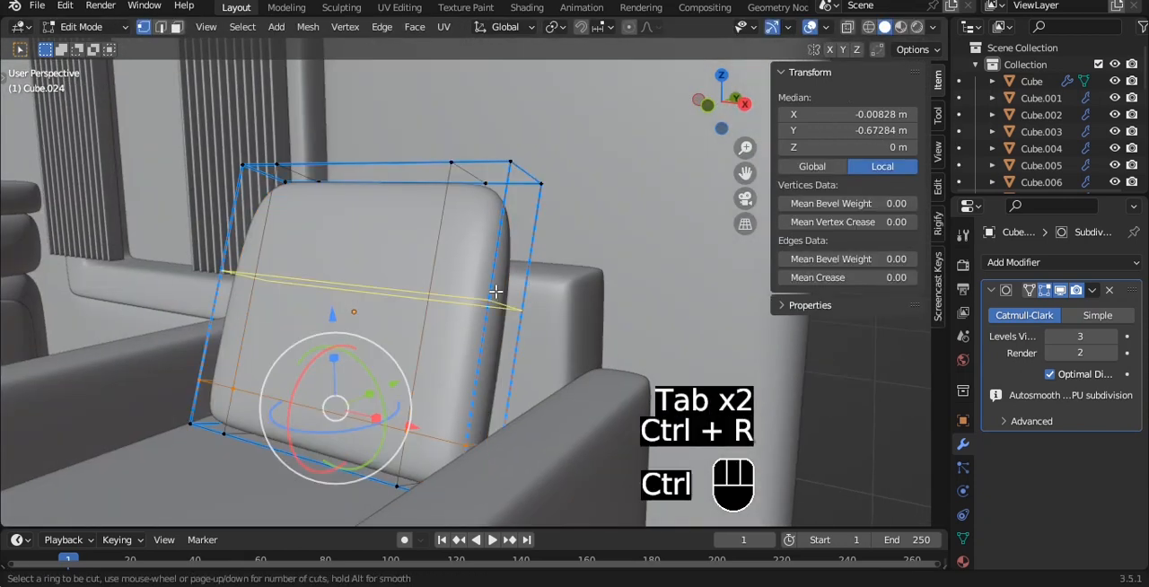
pyautogui.click(497, 290)
pyautogui.click(510, 254)
# - Pull the back cushion's central front face forward along global Y by about 0.02 m to puff it out
pyautogui.press('3')
pyautogui.press('`')
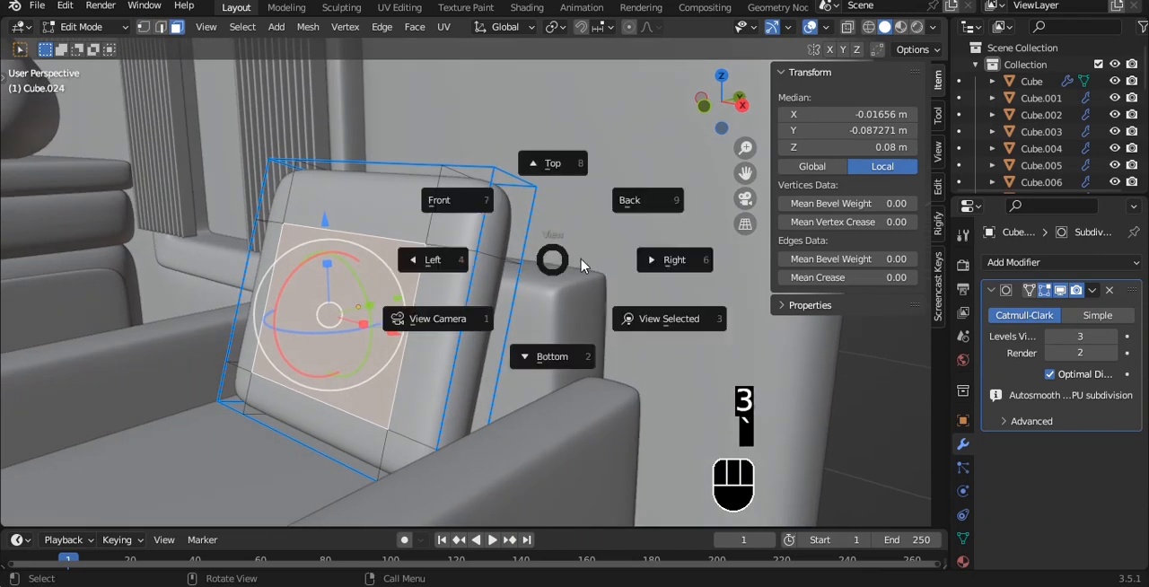
pyautogui.click(671, 260)
pyautogui.press('y')
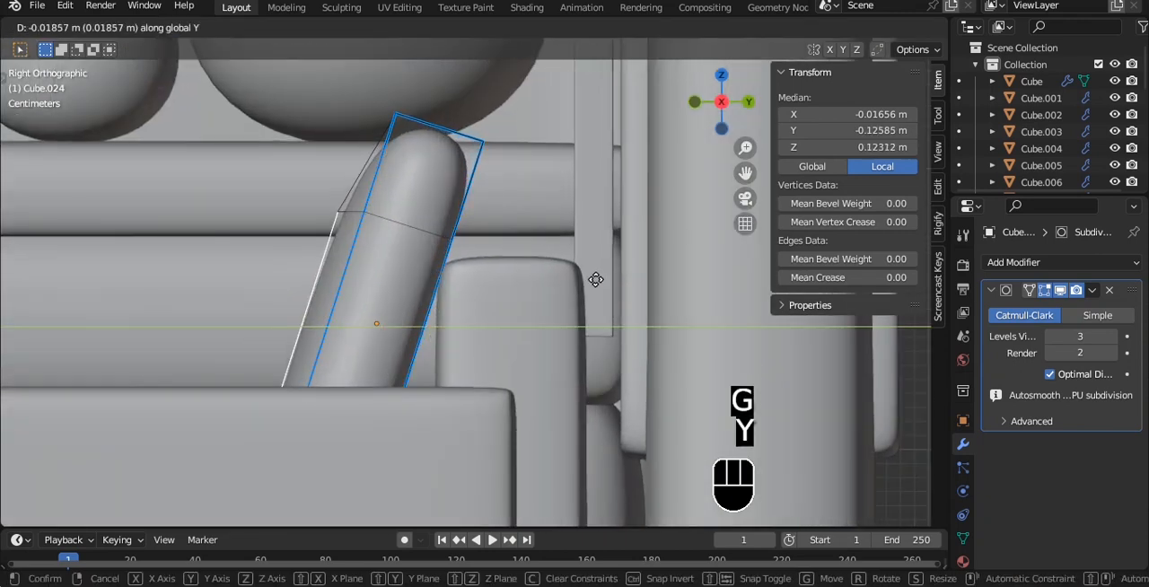
pyautogui.click(588, 278)
pyautogui.press('Tab')
# - Widen the back cushion along X to about 0.4 m and save the file
pyautogui.keyDown('alt'); pyautogui.moveTo(503, 262); pyautogui.dragTo(611, 267, button='middle'); pyautogui.keyUp('alt')
pyautogui.scroll(-4, 556, 276)
pyautogui.press('`')
pyautogui.click(566, 224)
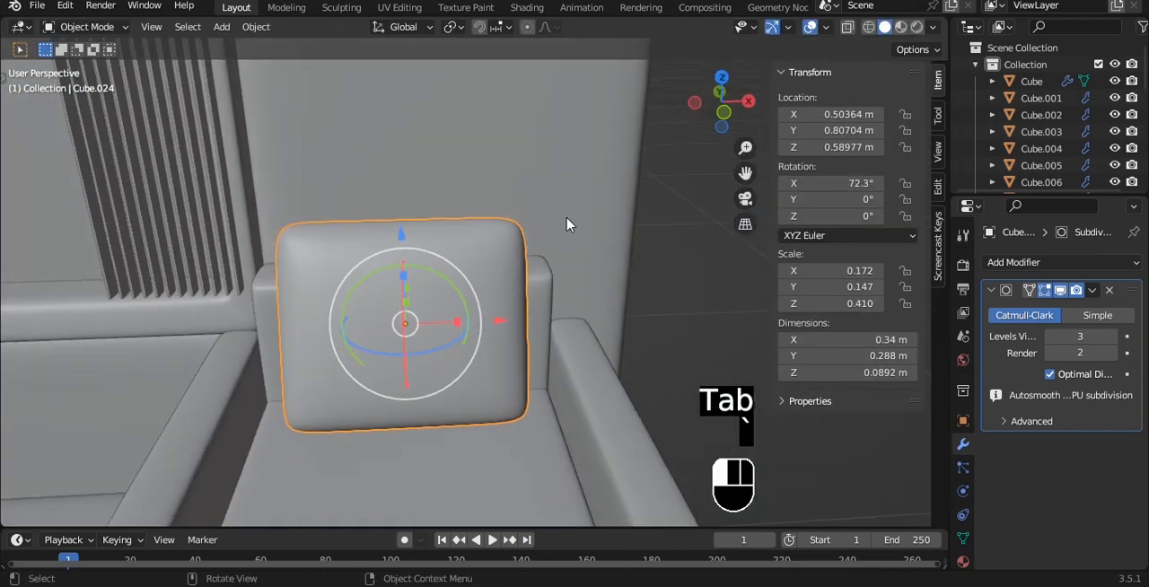
pyautogui.press('`')
pyautogui.click(489, 184)
pyautogui.click(459, 293)
pyautogui.press('s')
pyautogui.press('x')
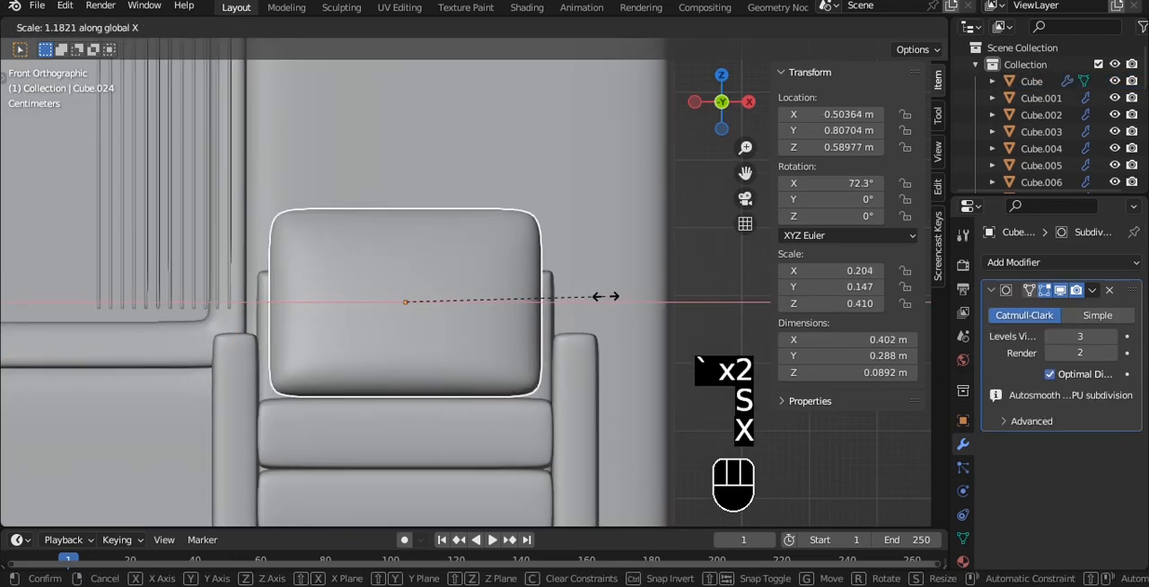
pyautogui.click(614, 298)
pyautogui.keyDown('alt'); pyautogui.moveTo(628, 287); pyautogui.dragTo(558, 195, button='middle'); pyautogui.keyUp('alt')
pyautogui.hotkey('ctrl', 's')
# - Remove the Bevel modifier from the seat cushion
pyautogui.scroll(-3, 487, 315)
pyautogui.keyDown('alt'); pyautogui.moveTo(434, 335); pyautogui.dragTo(476, 394, button='middle'); pyautogui.keyUp('alt')
pyautogui.click(477, 394)
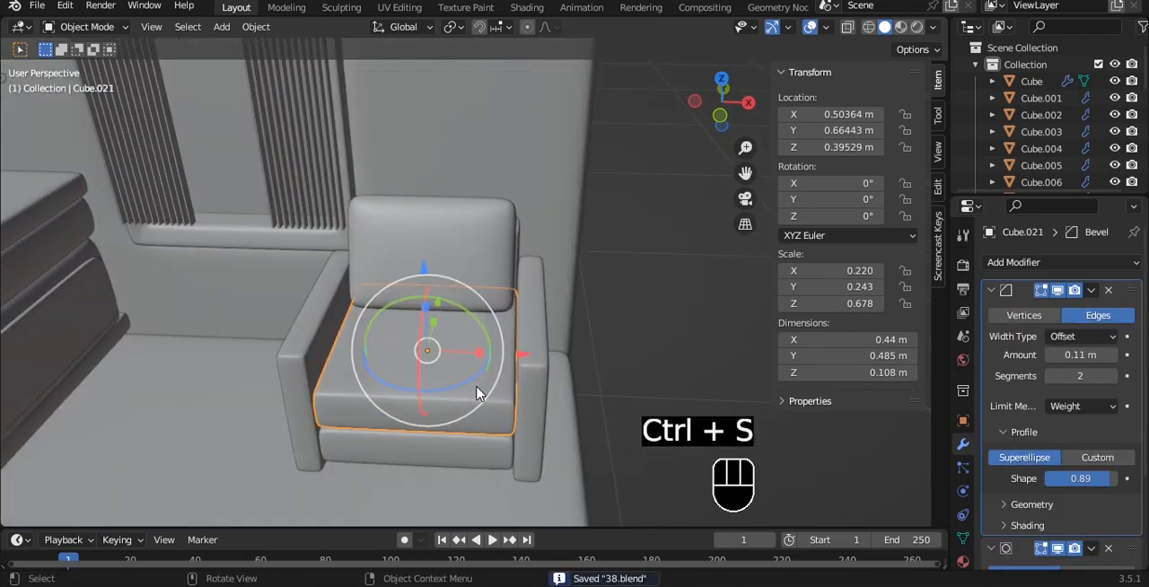
pyautogui.click(1109, 290)
pyautogui.scroll(3, 526, 398)
# - Add loop cuts near the seat cushion's left and right edges
pyautogui.press('Tab')
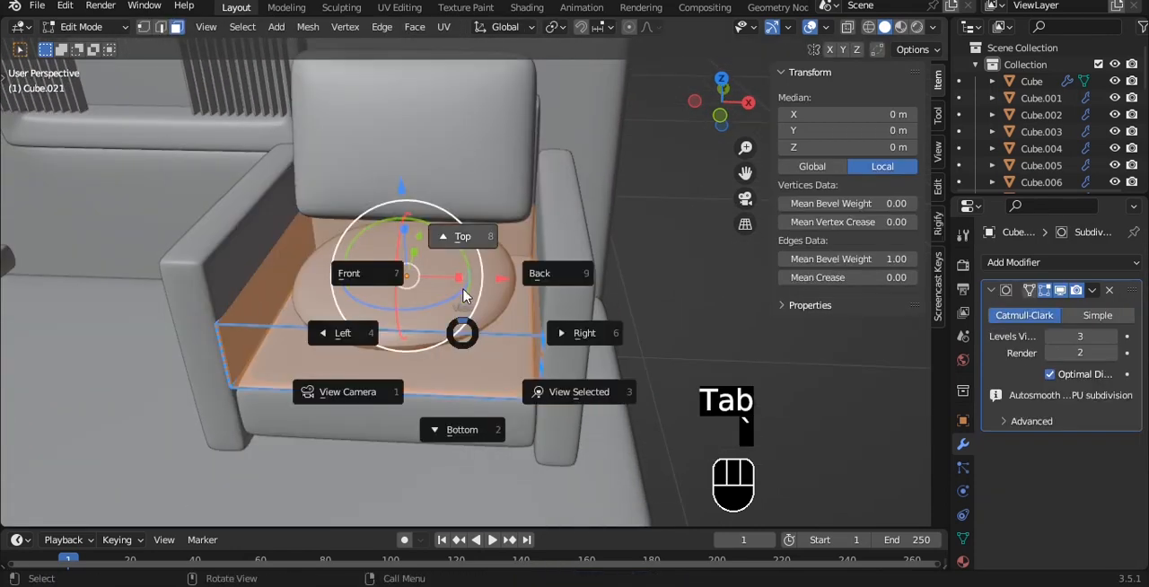
pyautogui.click(463, 296)
pyautogui.hotkey('ctrl', 'r')
pyautogui.click(435, 440)
pyautogui.click(531, 440)
pyautogui.hotkey('ctrl', 'r')
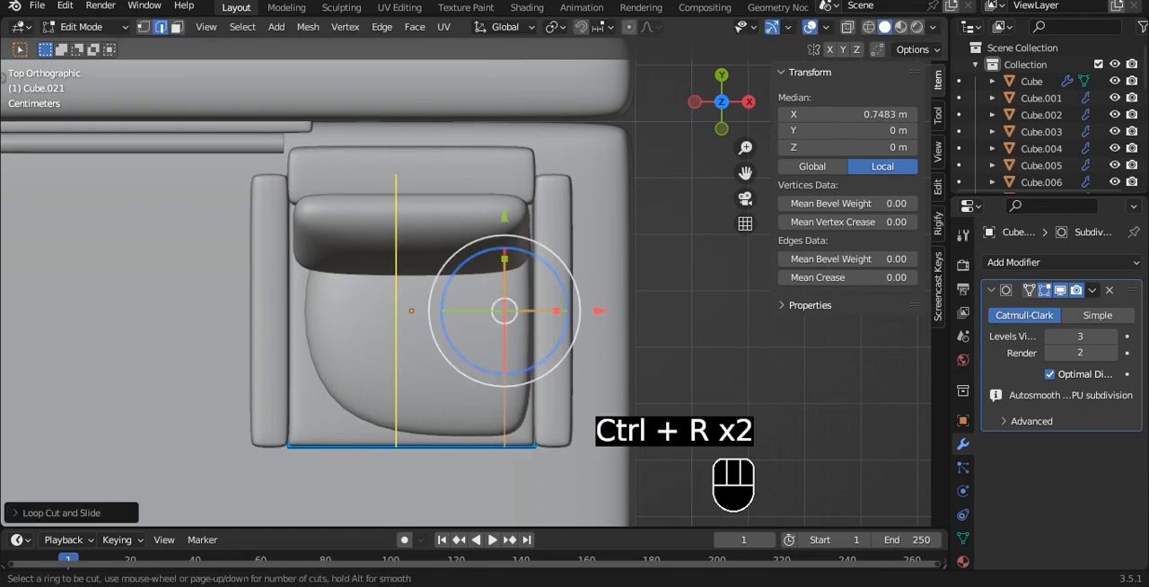
pyautogui.click(424, 434)
pyautogui.click(342, 430)
# - Add a loop cut across the seat cushion near its front edge to tighten the front rounding
pyautogui.keyDown('alt'); pyautogui.moveTo(498, 372); pyautogui.dragTo(485, 312, button='middle'); pyautogui.keyUp('alt')
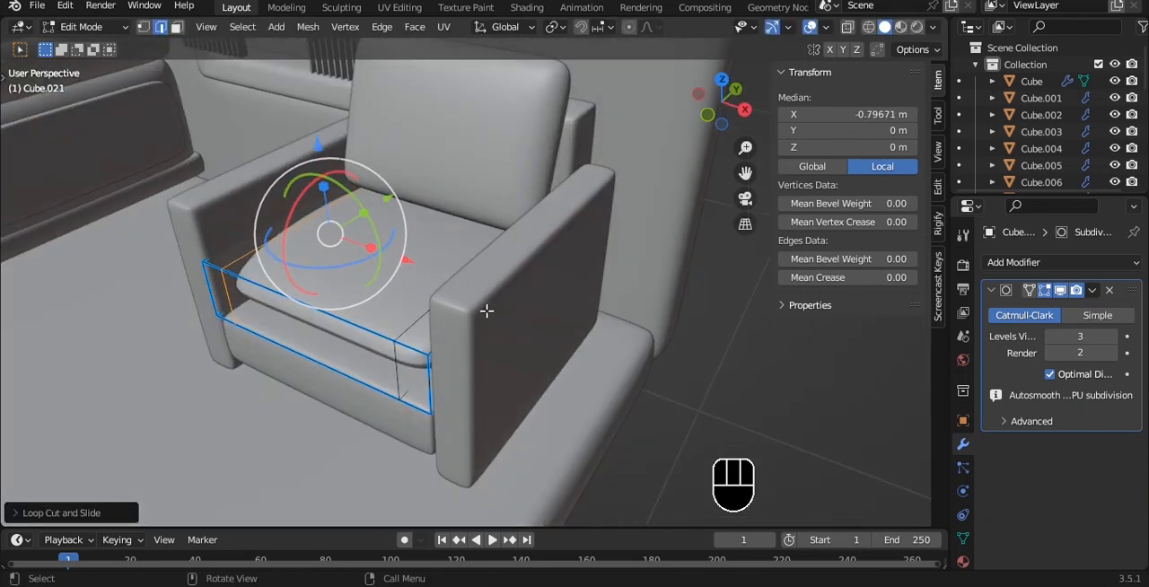
pyautogui.press('`')
pyautogui.click(473, 203)
pyautogui.hotkey('ctrl', 'r')
pyautogui.click(528, 382)
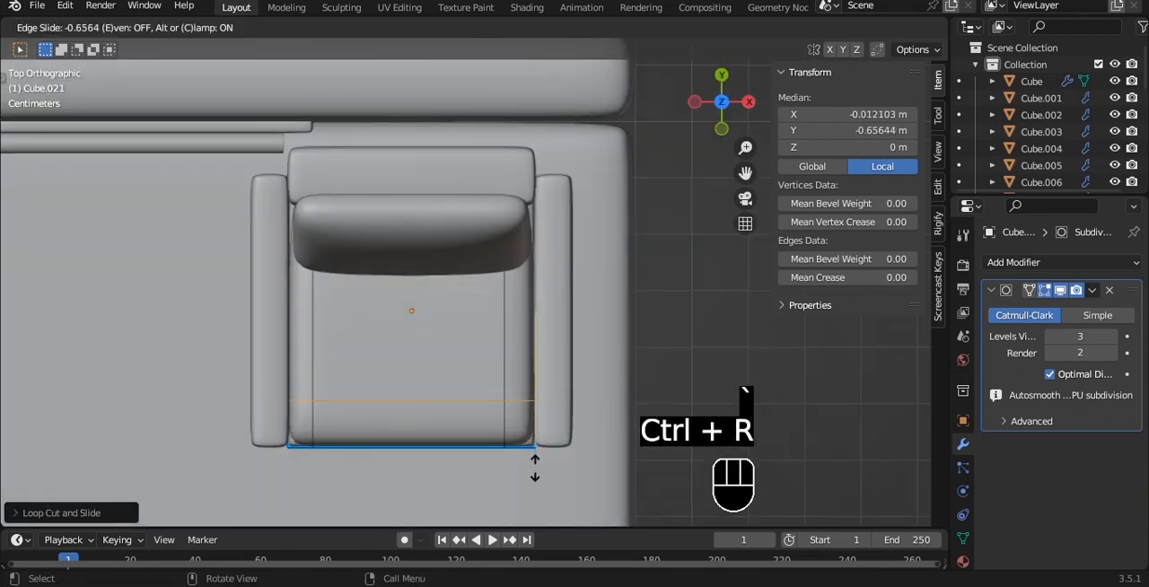
pyautogui.click(535, 466)
# - Add a loop cut across the seat cushion toward its back edge, leave Edit Mode and save the file
pyautogui.press('Tab')
pyautogui.press('Tab')
pyautogui.hotkey('ctrl', 'r')
pyautogui.click(536, 280)
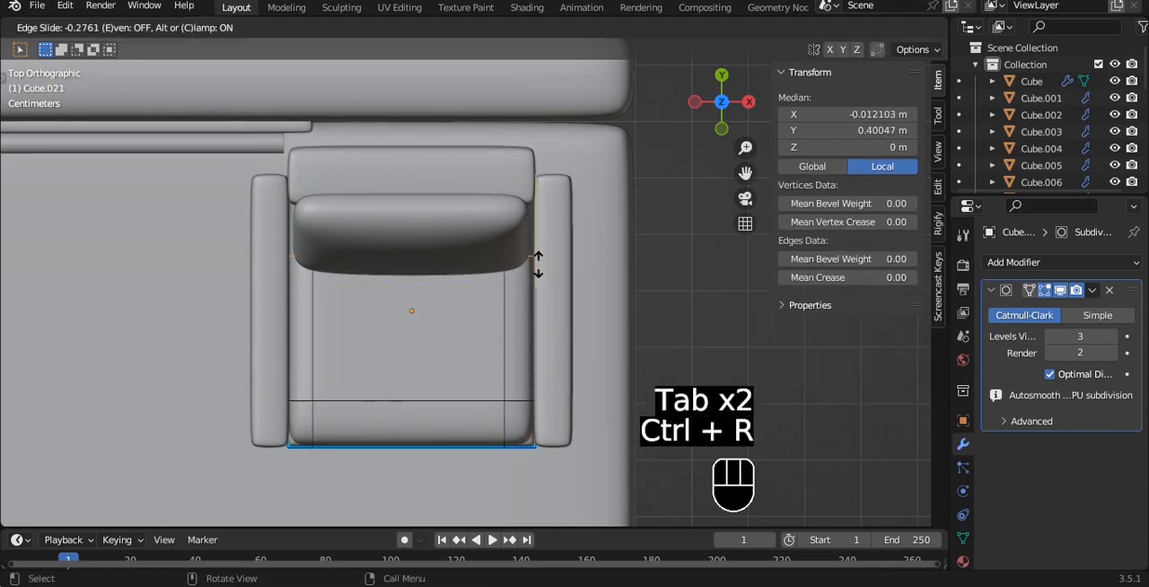
pyautogui.click(537, 265)
pyautogui.hotkey('alt', 'z')
pyautogui.keyDown('alt'); pyautogui.moveTo(538, 258); pyautogui.dragTo(536, 287, button='middle'); pyautogui.keyUp('alt')
pyautogui.hotkey('alt', 'z')
pyautogui.press('Tab')
pyautogui.hotkey('ctrl', 's')
pyautogui.scroll(-5, 459, 333)
pyautogui.hotkey('ctrl', 's')
# - Select all the armchair parts, shift them about 0.02 m along positive X and save the file
pyautogui.press('`')
pyautogui.click(510, 222)
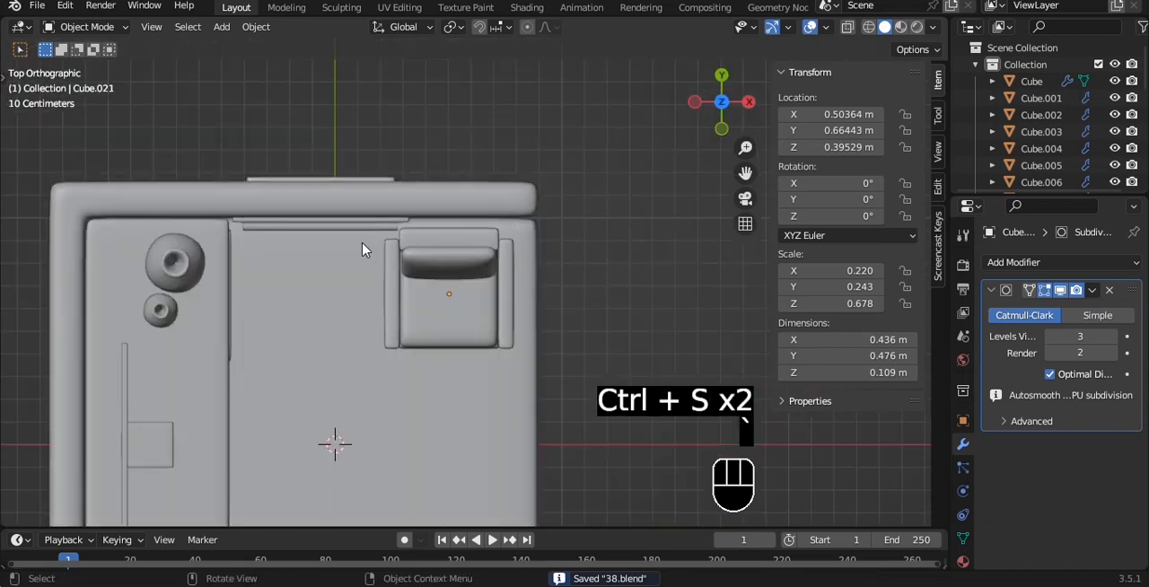
pyautogui.moveTo(362, 250); pyautogui.dragTo(524, 363)
pyautogui.keyDown('ctrl'); pyautogui.moveTo(395, 428); pyautogui.dragTo(581, 492); pyautogui.keyUp('ctrl')
pyautogui.moveTo(562, 279); pyautogui.dragTo(542, 149)
pyautogui.click(615, 286)
pyautogui.hotkey('ctrl', 's')
# - Duplicate the floor slab's top face in place, separate it into its own object and save the file
pyautogui.keyDown('alt'); pyautogui.moveTo(542, 149); pyautogui.dragTo(565, 138); pyautogui.keyUp('alt')
pyautogui.scroll(-2, 542, 158)
pyautogui.keyDown('alt'); pyautogui.keyDown('shift'); pyautogui.moveTo(538, 179); pyautogui.dragTo(548, 162); pyautogui.keyUp('shift'); pyautogui.keyUp('alt')
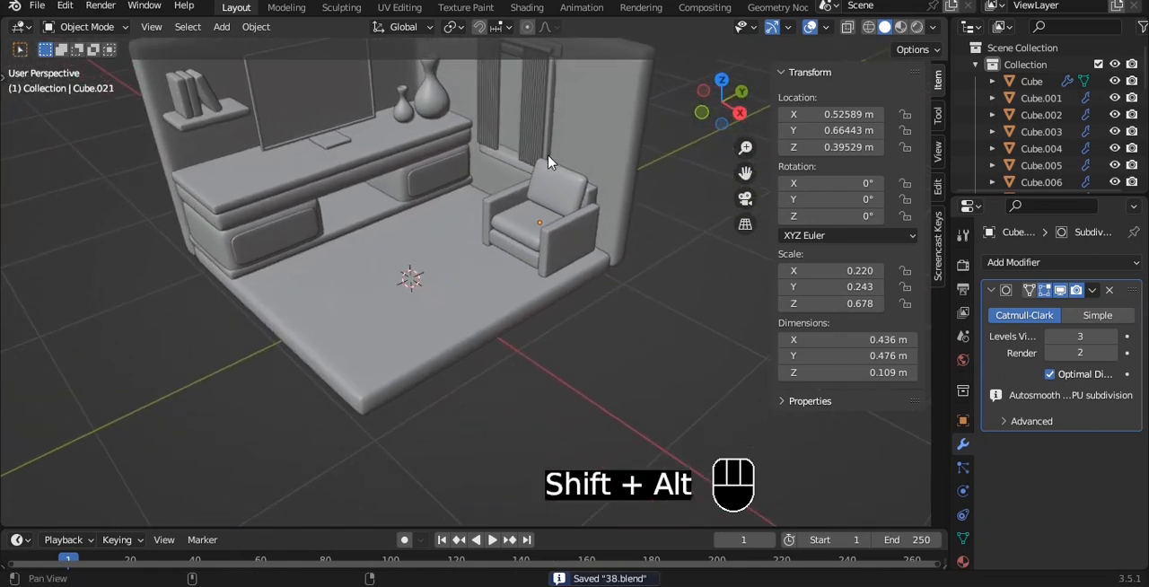
pyautogui.scroll(-2, 485, 193)
pyautogui.click(428, 290)
pyautogui.scroll(4, 428, 290)
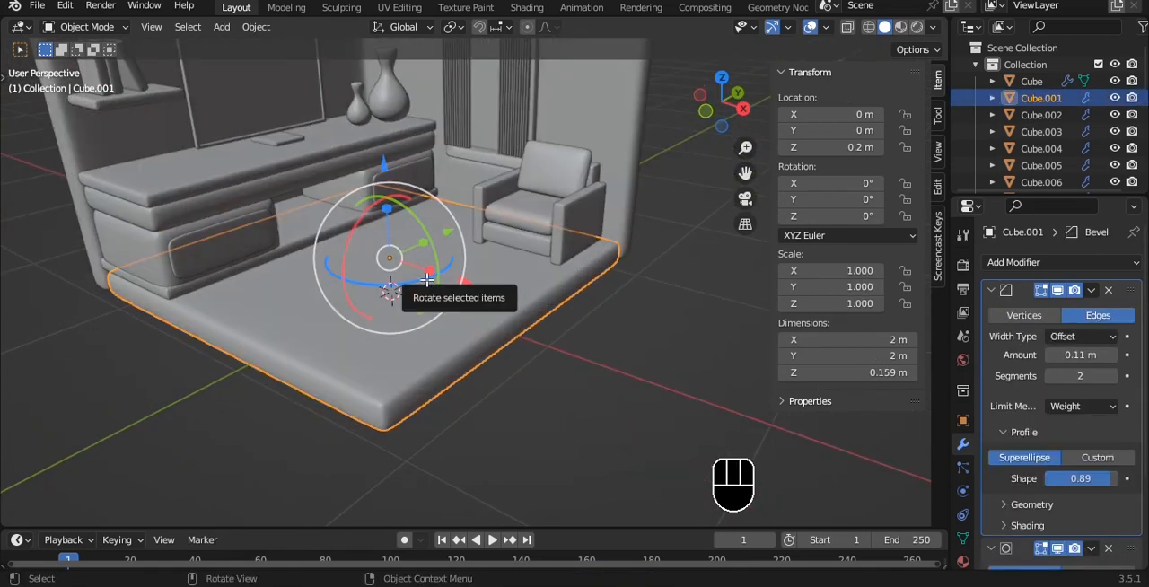
pyautogui.press('Tab')
pyautogui.press('3')
pyautogui.hotkey('shift', 'd')
pyautogui.rightClick(492, 238)
pyautogui.press('p')
pyautogui.click(490, 240)
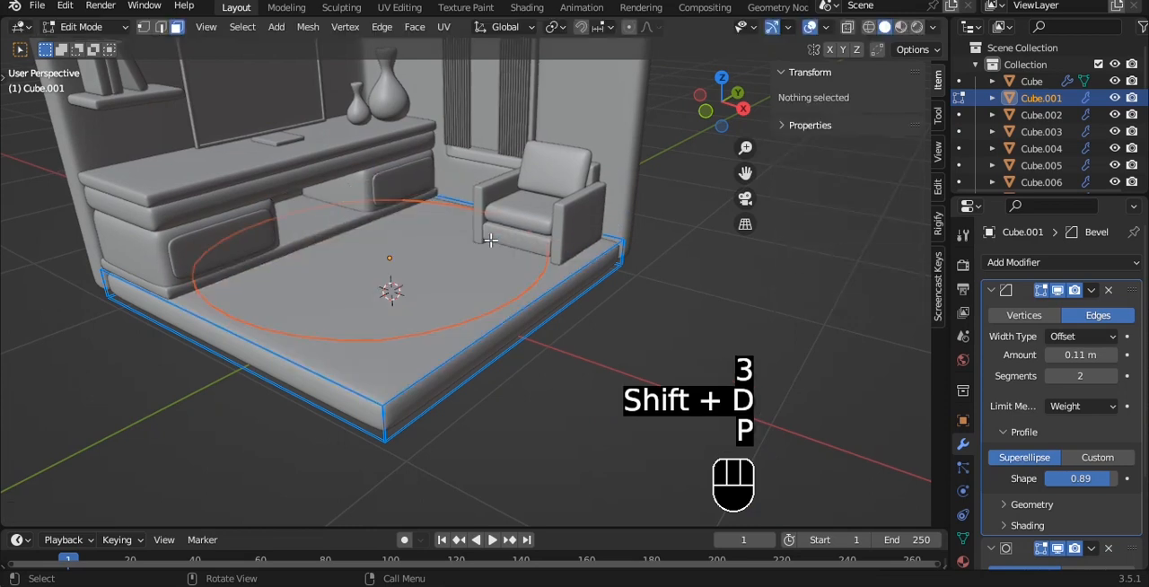
pyautogui.press('Tab')
pyautogui.hotkey('ctrl', 's')
# - Divide the separated floor face into a grid with seven loop cuts running along X and nine running along Y
pyautogui.press('`')
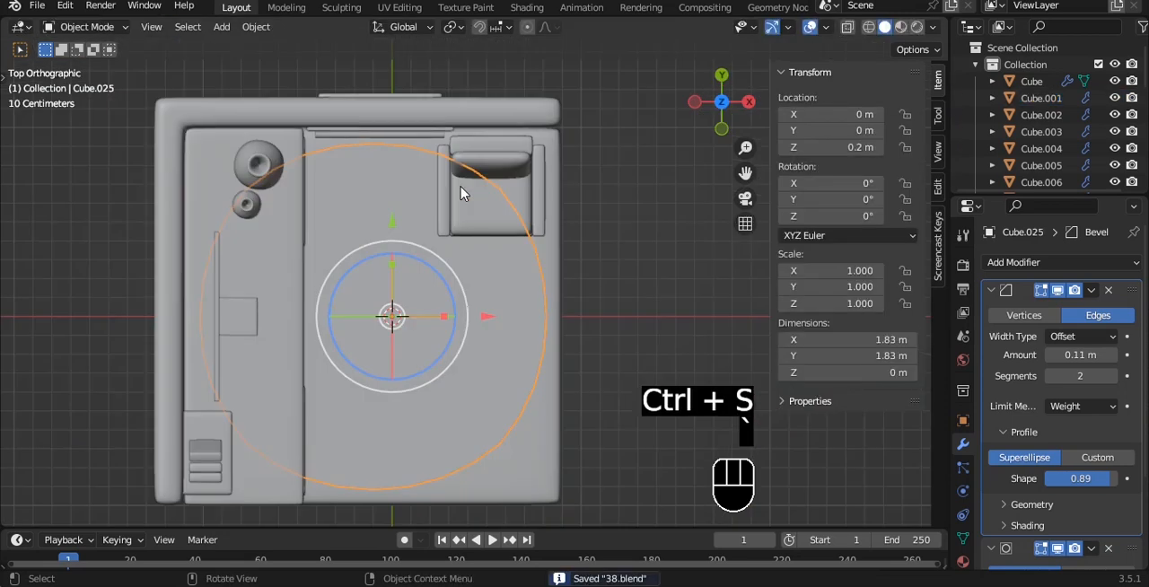
pyautogui.press('Tab')
pyautogui.hotkey('ctrl', 'r')
pyautogui.click(567, 371)
pyautogui.rightClick(567, 372)
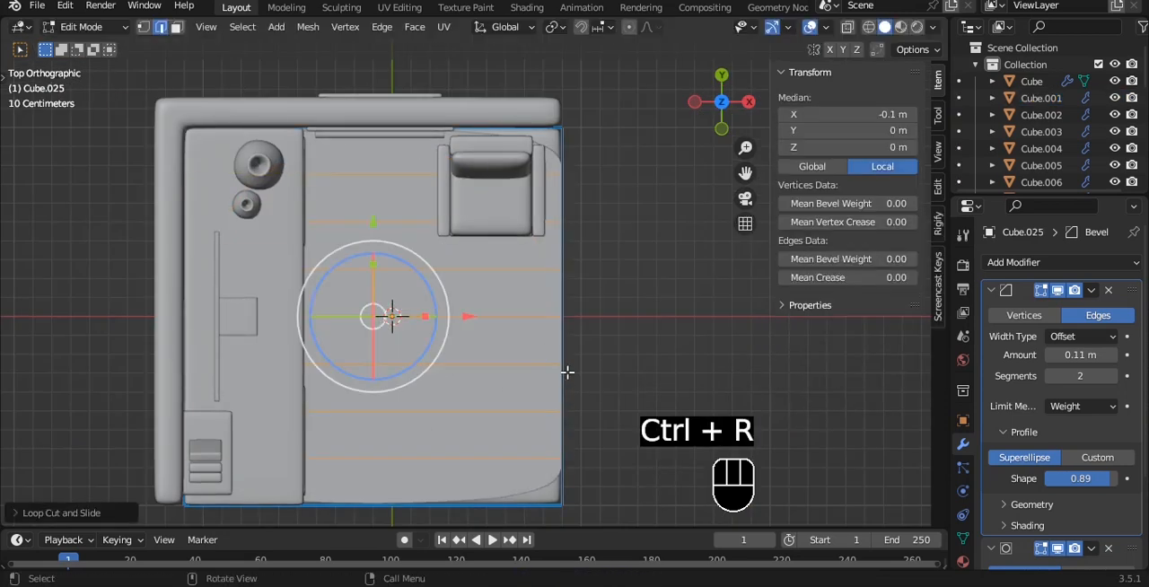
pyautogui.hotkey('ctrl', 'r')
pyautogui.click(390, 145)
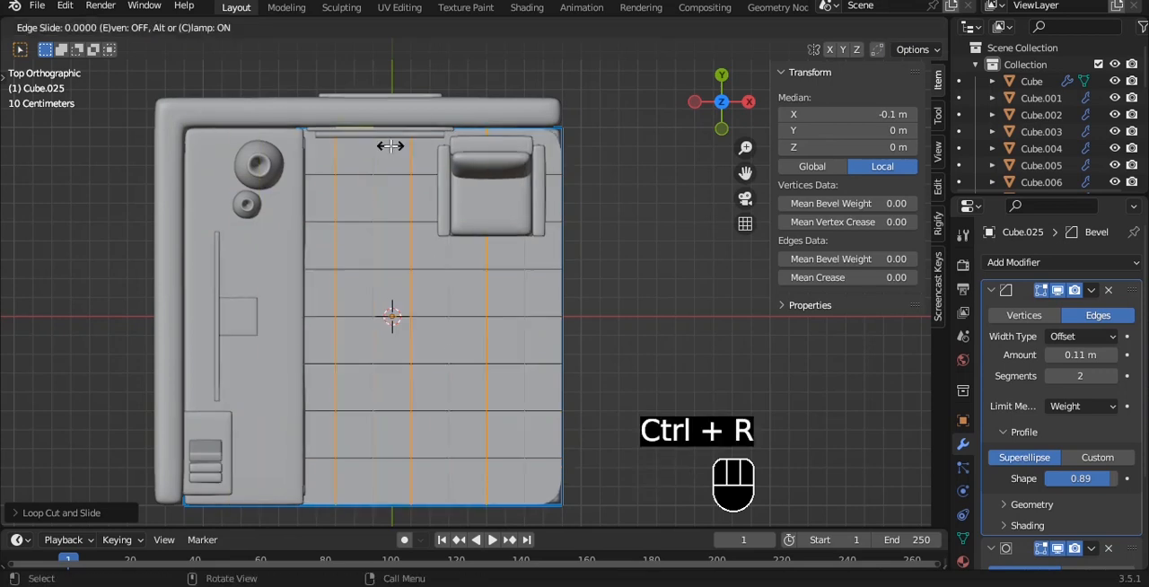
pyautogui.rightClick(391, 145)
# - Isolate the gridded floor face and split all its faces by edges into separate tiles
pyautogui.press('/')
pyautogui.press('a')
pyautogui.press('a')
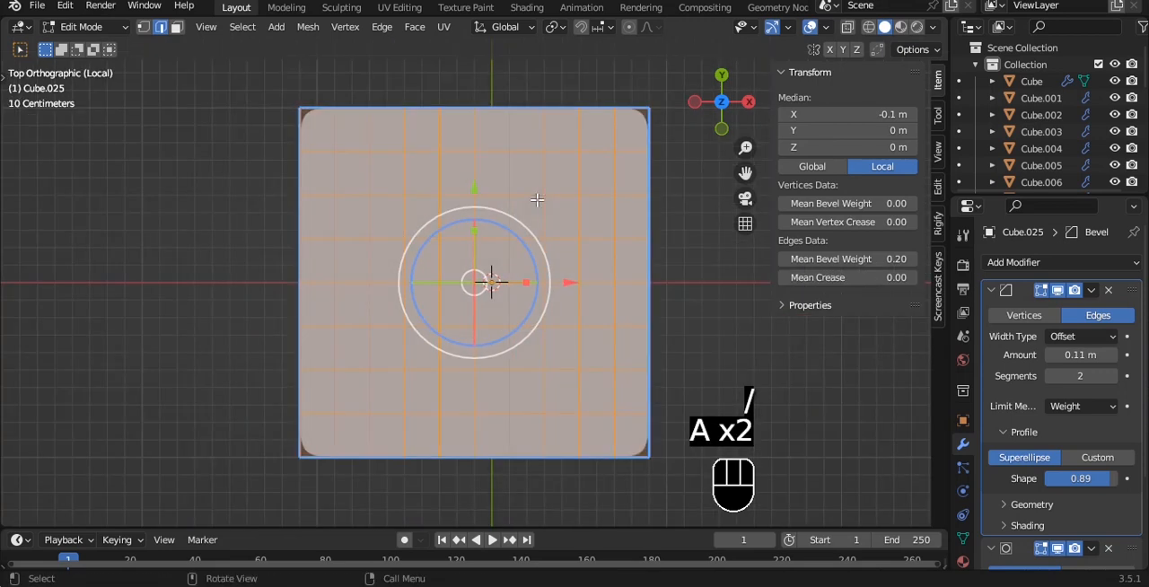
pyautogui.hotkey('ctrl', 'm')
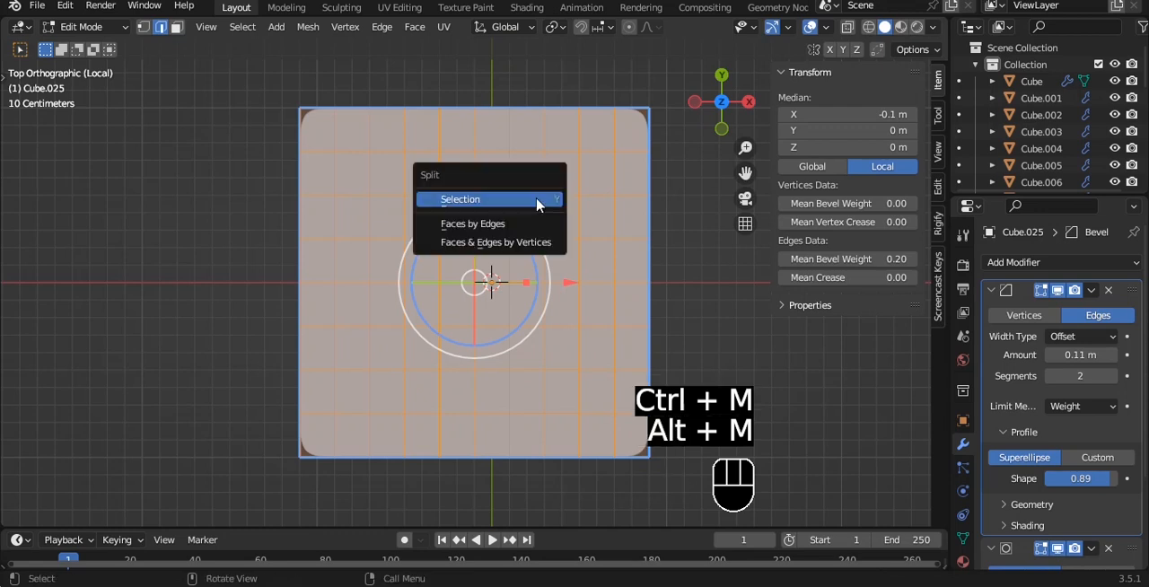
pyautogui.click(469, 232)
pyautogui.keyDown('alt'); pyautogui.moveTo(575, 269); pyautogui.dragTo(628, 188, button='middle'); pyautogui.keyUp('alt')
pyautogui.scroll(2, 628, 189)
pyautogui.keyDown('alt'); pyautogui.keyDown('shift'); pyautogui.moveTo(664, 202); pyautogui.dragTo(598, 156, button='middle'); pyautogui.keyUp('shift'); pyautogui.keyUp('alt')
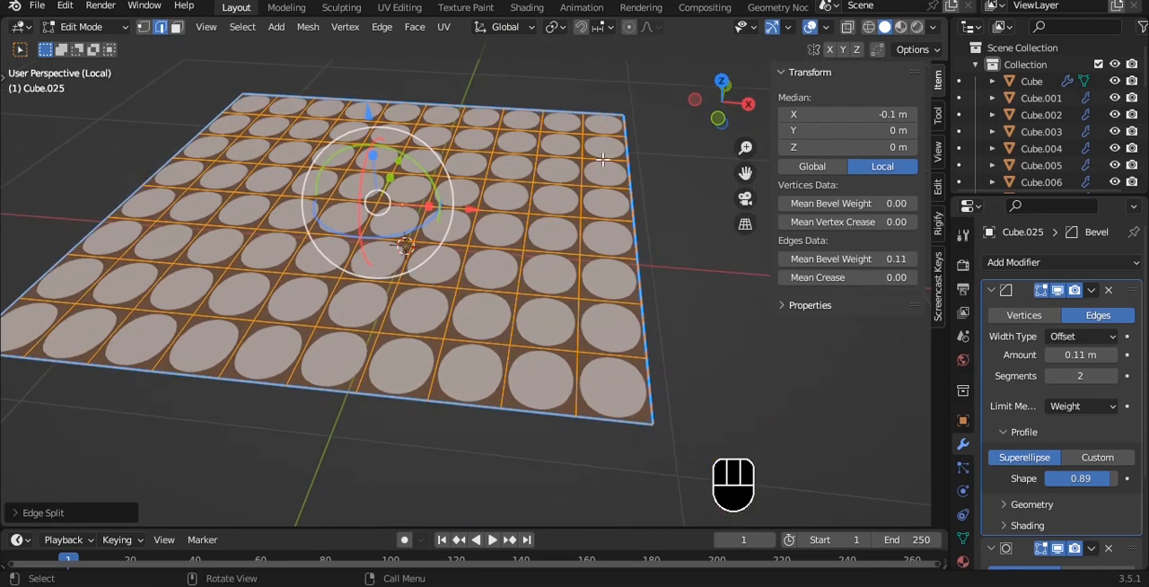
# - Extrude all tiles upward about 0.019 m, reduce the mean bevel weight of their edges and save the file
pyautogui.press('e')
pyautogui.click(604, 148)
pyautogui.press('a')
pyautogui.press('a')
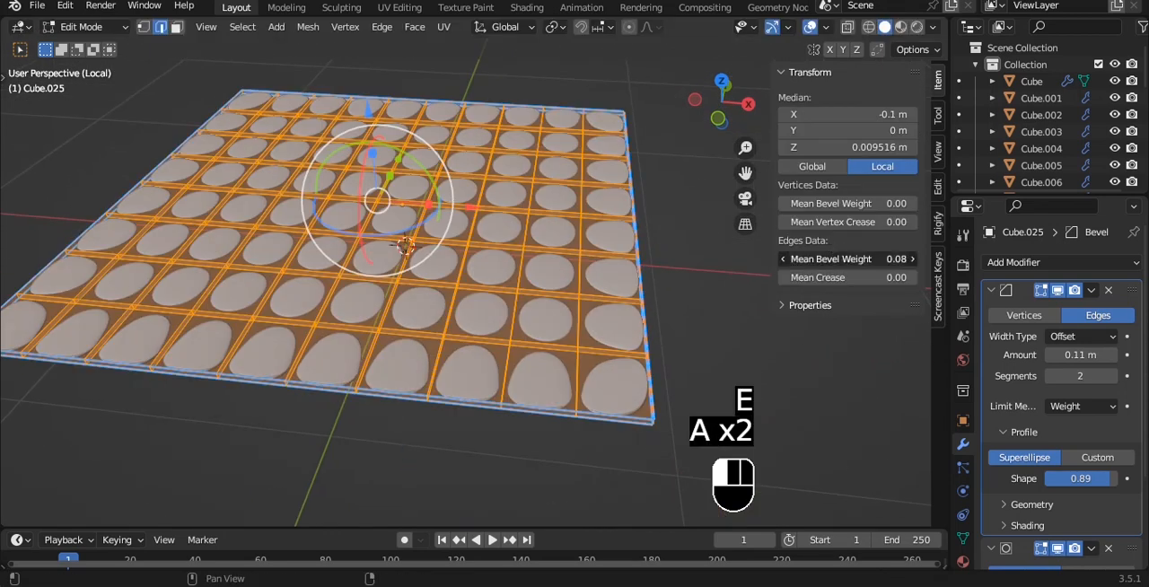
pyautogui.moveTo(848, 258); pyautogui.dragTo(884, 258)
pyautogui.press('Tab')
pyautogui.hotkey('ctrl', 's')
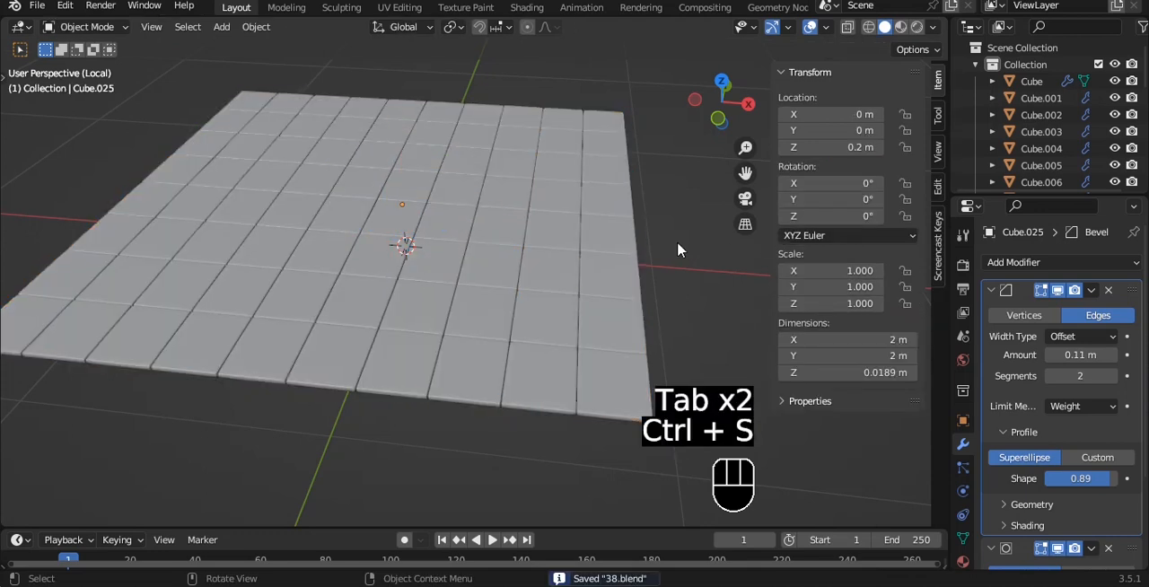
# - Return to the full room, lower the floor tiles about 0.006 m along Z into the slab and save the file
pyautogui.press('/')
pyautogui.press('`')
pyautogui.click(574, 190)
pyautogui.scroll(6, 570, 247)
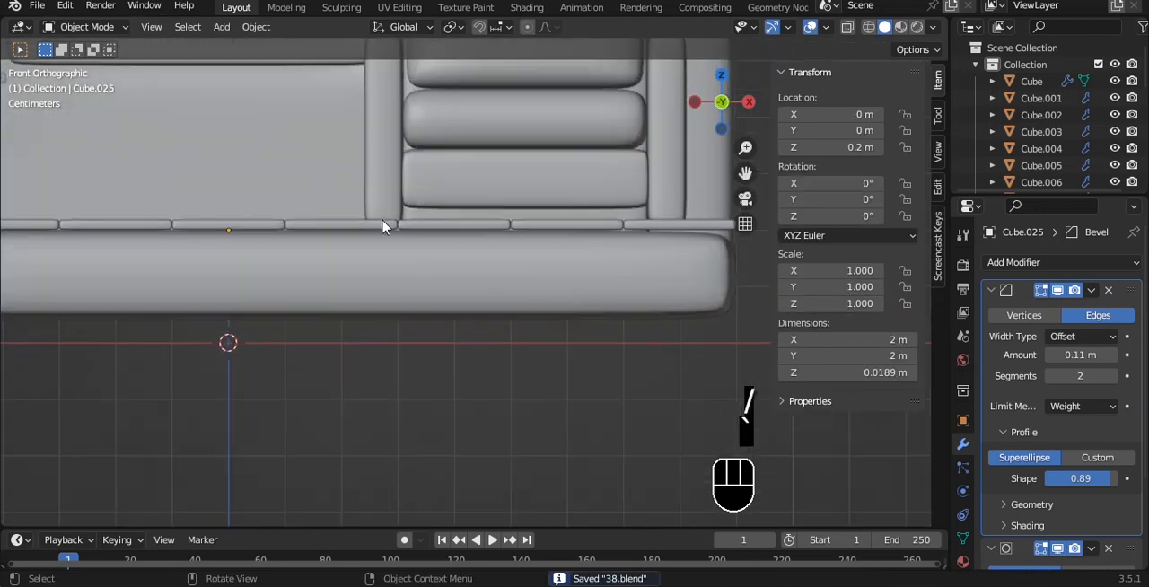
pyautogui.click(383, 222)
pyautogui.scroll(2, 310, 209)
pyautogui.click(302, 201)
pyautogui.moveTo(121, 113); pyautogui.dragTo(122, 120)
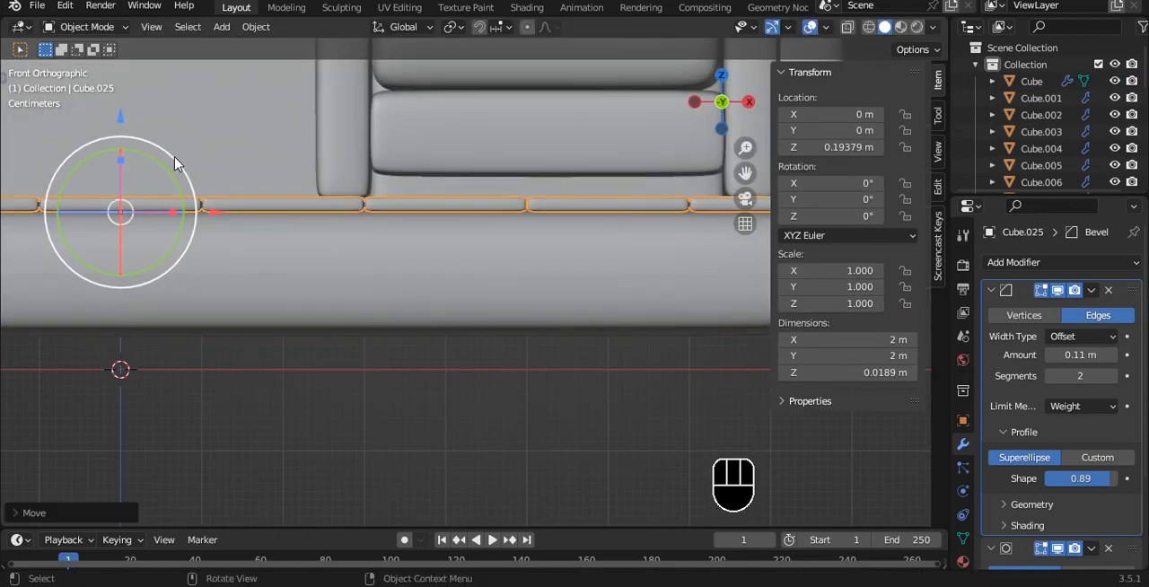
pyautogui.scroll(-5, 174, 164)
pyautogui.click(600, 164)
pyautogui.keyDown('alt'); pyautogui.moveTo(600, 165); pyautogui.dragTo(519, 254, button='middle'); pyautogui.keyUp('alt')
pyautogui.hotkey('ctrl', 's')
# - Duplicate the desk's top slab in place and isolate the copy
pyautogui.press('`')
pyautogui.click(469, 200)
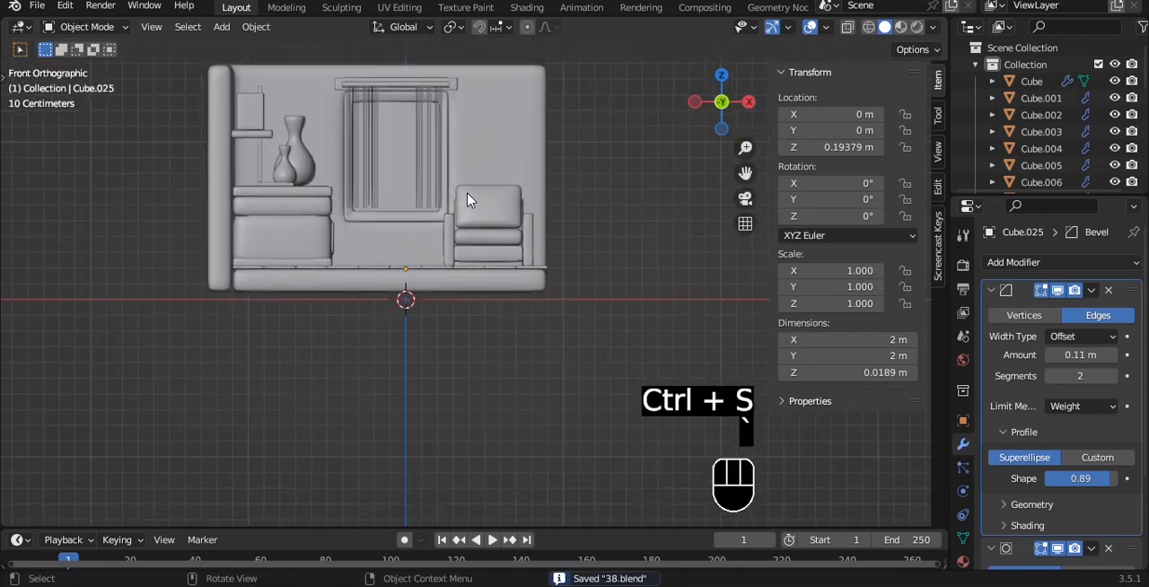
pyautogui.keyDown('alt'); pyautogui.moveTo(369, 179); pyautogui.dragTo(331, 238, button='middle'); pyautogui.keyUp('alt')
pyautogui.scroll(2, 336, 261)
pyautogui.scroll(-3, 335, 261)
pyautogui.keyDown('alt'); pyautogui.moveTo(399, 197); pyautogui.dragTo(424, 205, button='middle'); pyautogui.keyUp('alt')
pyautogui.click(310, 218)
pyautogui.hotkey('shift', 'd')
pyautogui.rightClick(427, 205)
pyautogui.moveTo(427, 208); pyautogui.dragTo(525, 247)
pyautogui.press('/')
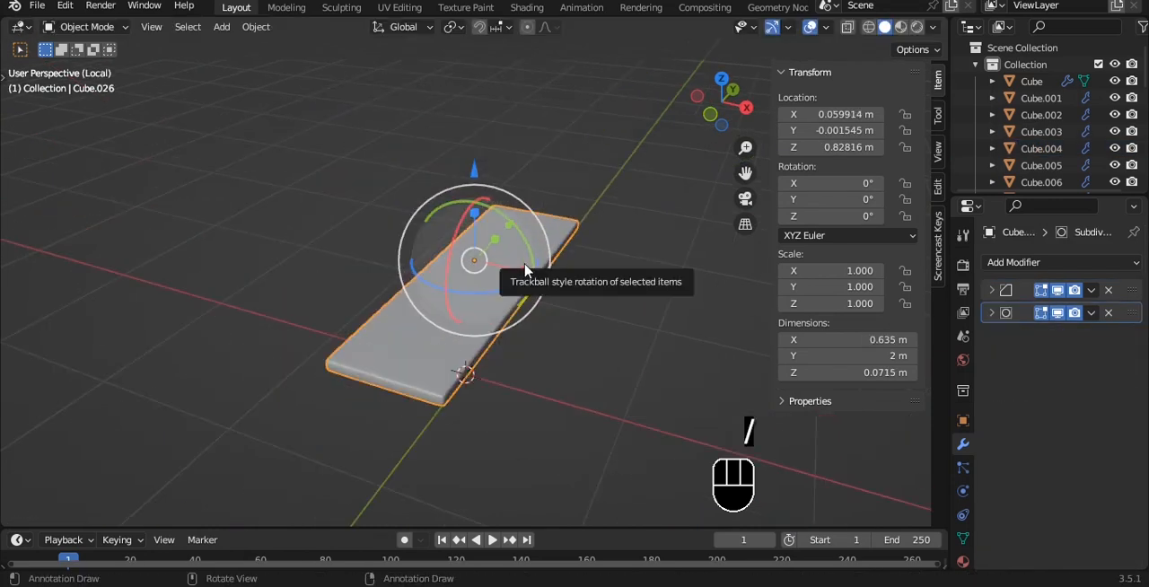
# - Shorten the copied slab along Y to about 0.99 m and rotate it 90° about Z
pyautogui.press('`')
pyautogui.click(525, 170)
pyautogui.press('s')
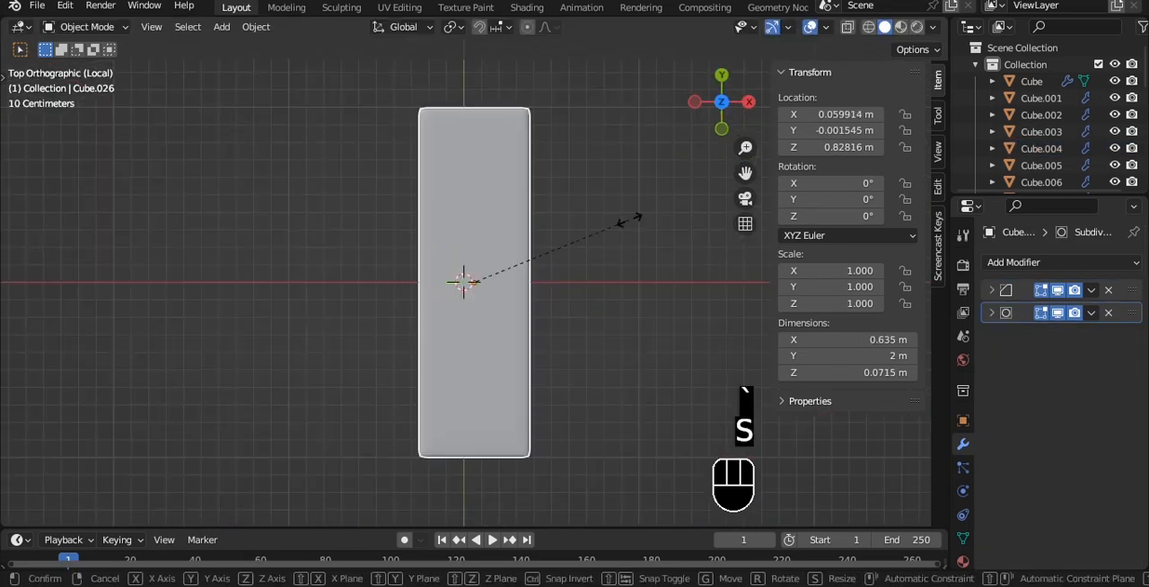
pyautogui.press('y')
pyautogui.click(556, 272)
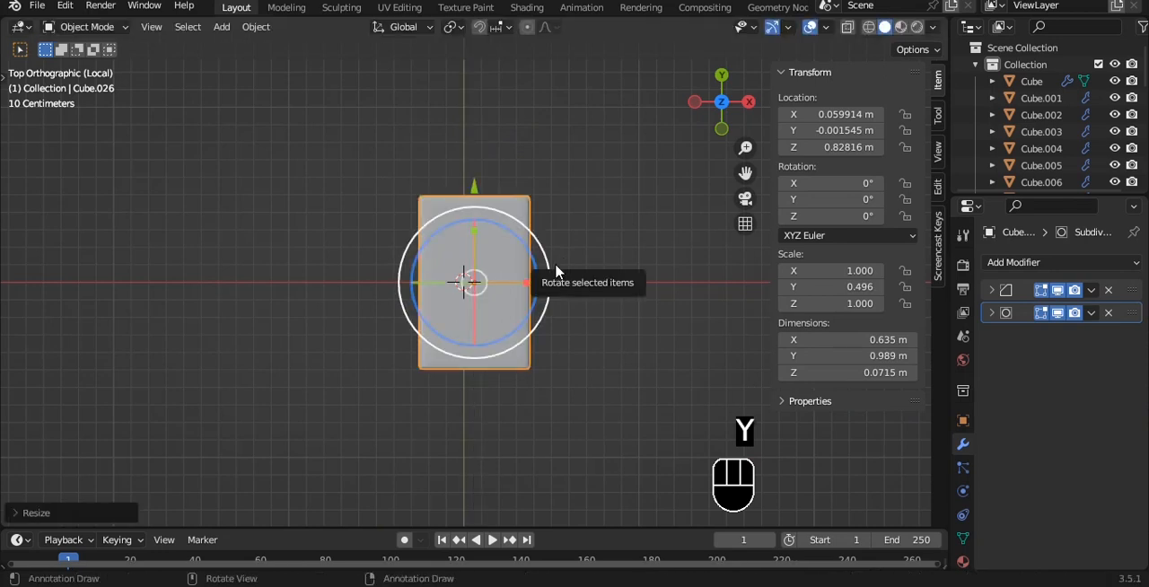
pyautogui.press('r')
pyautogui.press('9')
pyautogui.press('0')
pyautogui.click(556, 272)
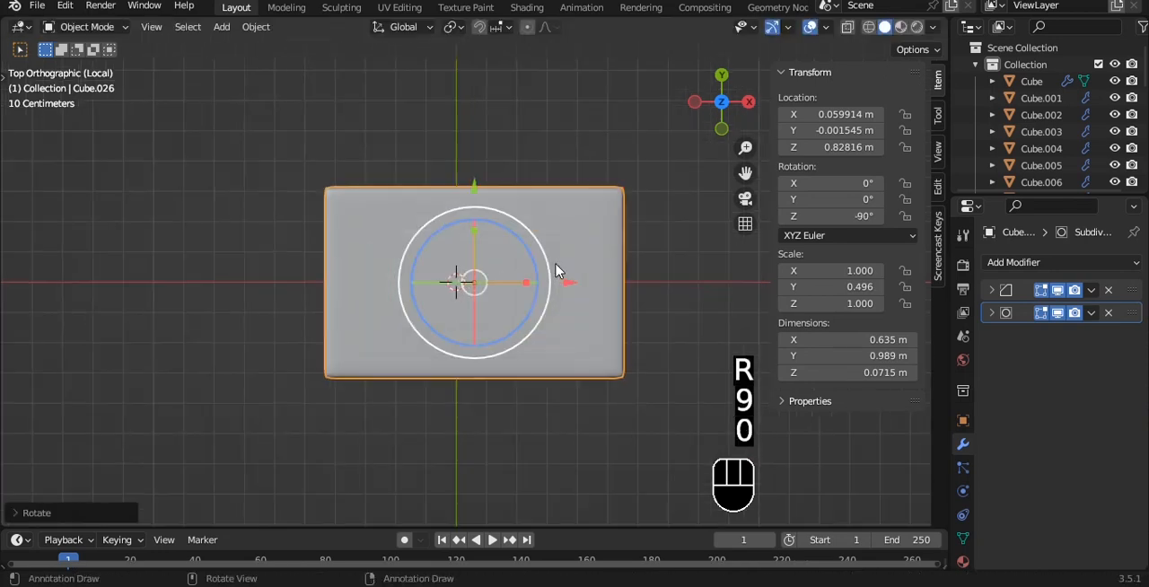
# - Duplicate the slab along X so the copy sits directly against its end
pyautogui.scroll(-3, 536, 243)
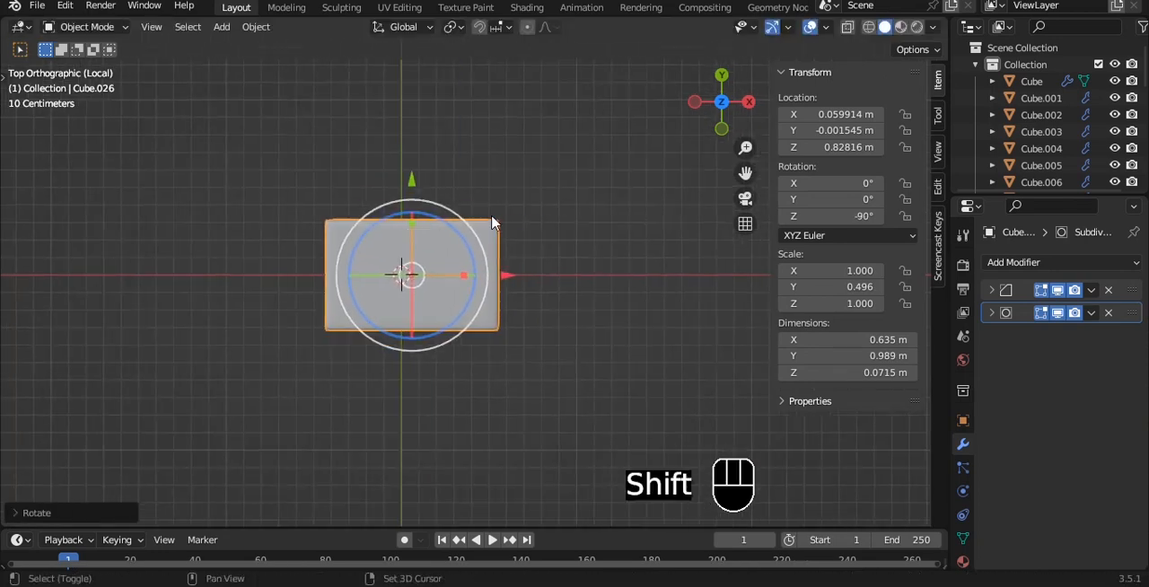
pyautogui.hotkey('shift', 'd')
pyautogui.press('x')
pyautogui.click(665, 223)
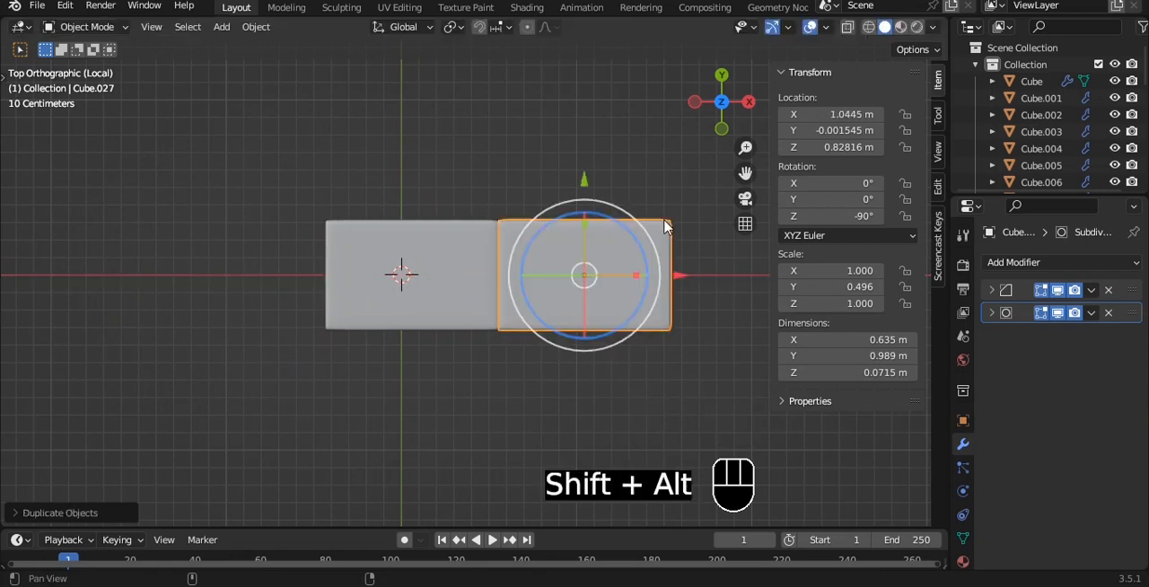
# - Move the second slab's far-end vertices inward along X to shorten it to about 0.39 m
pyautogui.keyDown('shift'); pyautogui.moveTo(667, 225); pyautogui.dragTo(561, 218, button='middle'); pyautogui.keyUp('shift')
pyautogui.scroll(2, 567, 198)
pyautogui.press('Tab')
pyautogui.hotkey('alt', 'z')
pyautogui.press('1')
pyautogui.moveTo(562, 124); pyautogui.dragTo(695, 382)
pyautogui.moveTo(699, 262); pyautogui.dragTo(546, 251)
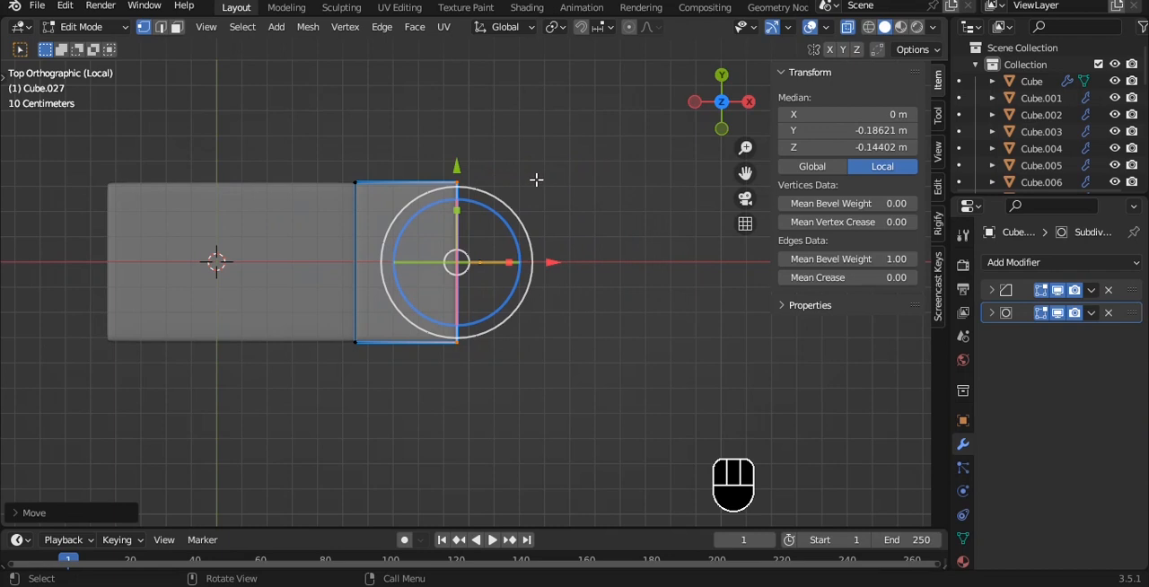
# - Select the vertical edges at the shorter slab's two outer corners and reduce their mean bevel weight
pyautogui.press('a')
pyautogui.moveTo(426, 135); pyautogui.dragTo(484, 238)
pyautogui.keyDown('shift'); pyautogui.moveTo(431, 309); pyautogui.dragTo(489, 377); pyautogui.keyUp('shift')
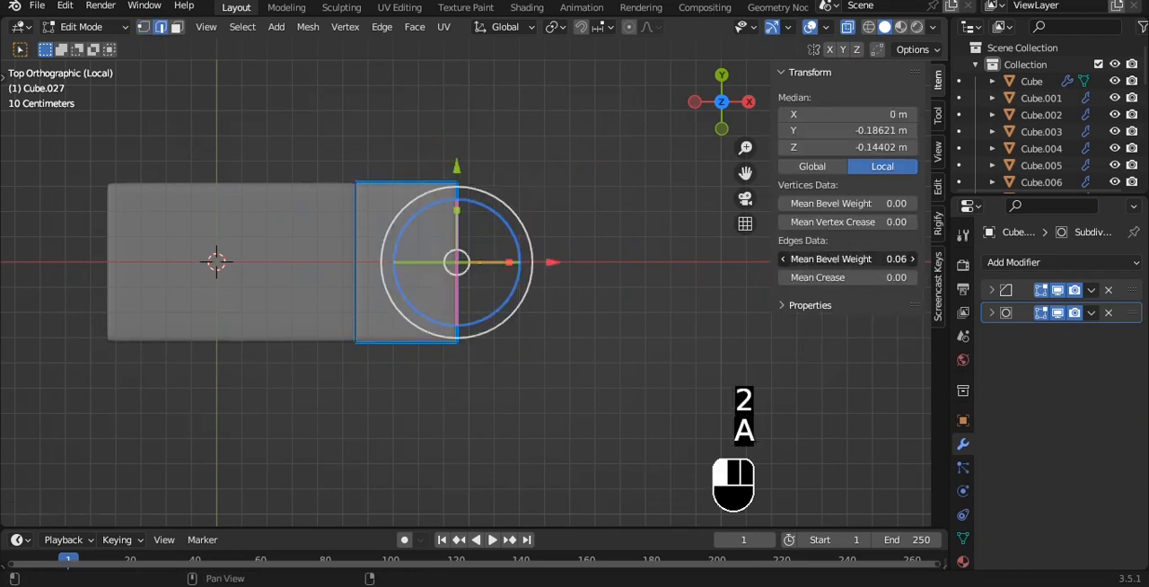
# - Apply rotation and scale to the shorter slab so its corners bevel evenly
pyautogui.scroll(1, 518, 233)
pyautogui.moveTo(518, 232); pyautogui.dragTo(495, 185, button='middle')
pyautogui.hotkey('ctrl', 'b')
pyautogui.rightClick(514, 183)
pyautogui.press('Tab')
pyautogui.hotkey('ctrl', 'a')
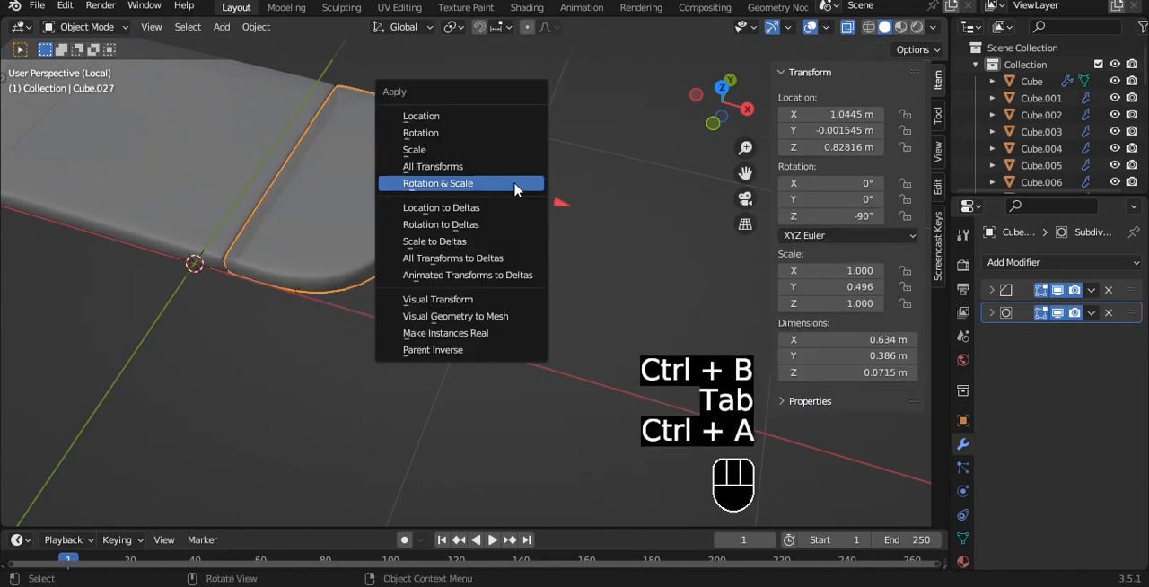
pyautogui.click(518, 185)
# - Try beveling the shorter slab's two outer corner edges with two segments
pyautogui.press('Tab')
pyautogui.hotkey('ctrl', 'b')
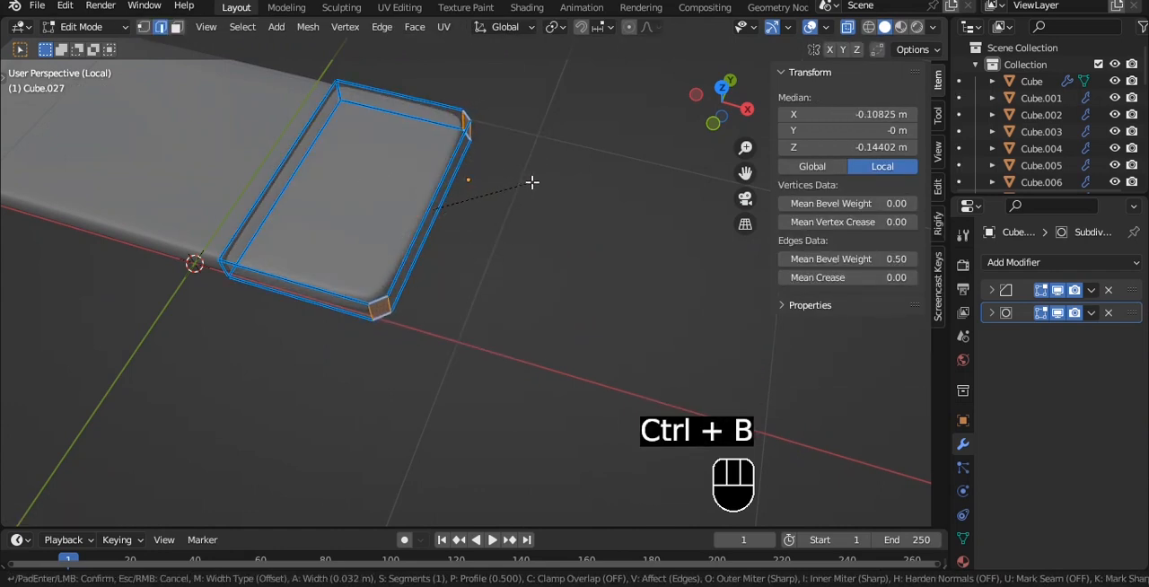
pyautogui.scroll(1, 532, 183)
pyautogui.click(532, 182)
pyautogui.press('Tab')
pyautogui.scroll(2, 532, 184)
pyautogui.keyDown('shift'); pyautogui.moveTo(531, 186); pyautogui.dragTo(551, 233, button='middle'); pyautogui.keyUp('shift')
# - Try a mean bevel weight of 0 on the beveled corner faces, undo it and clear the selection
pyautogui.press('Tab')
pyautogui.scroll(1, 457, 262)
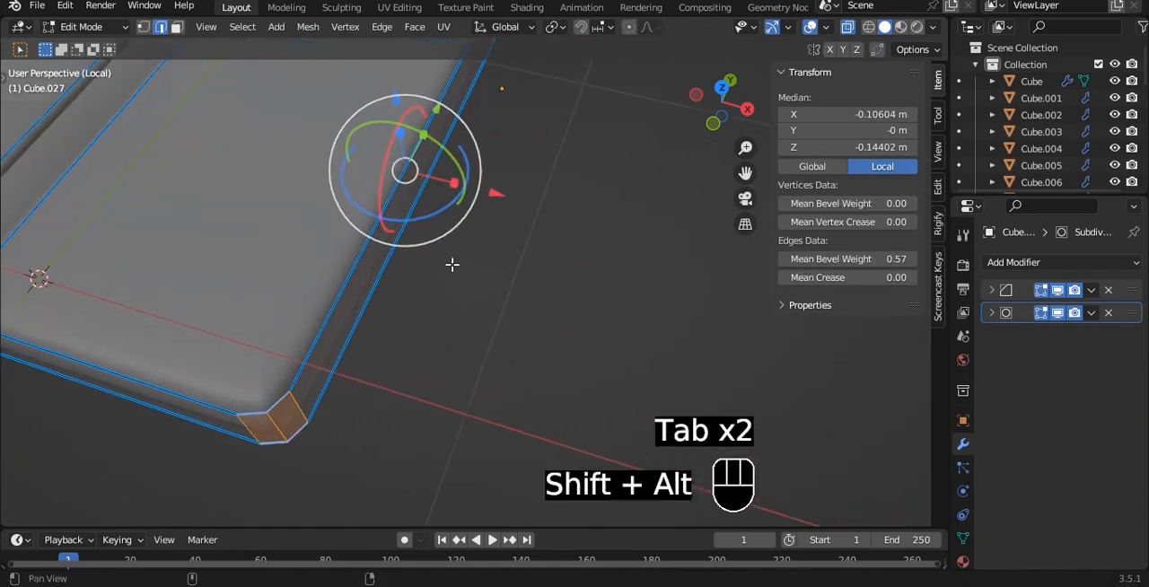
pyautogui.keyDown('shift'); pyautogui.moveTo(452, 263); pyautogui.dragTo(511, 275, button='middle'); pyautogui.keyUp('shift')
pyautogui.moveTo(908, 257); pyautogui.dragTo(861, 259)
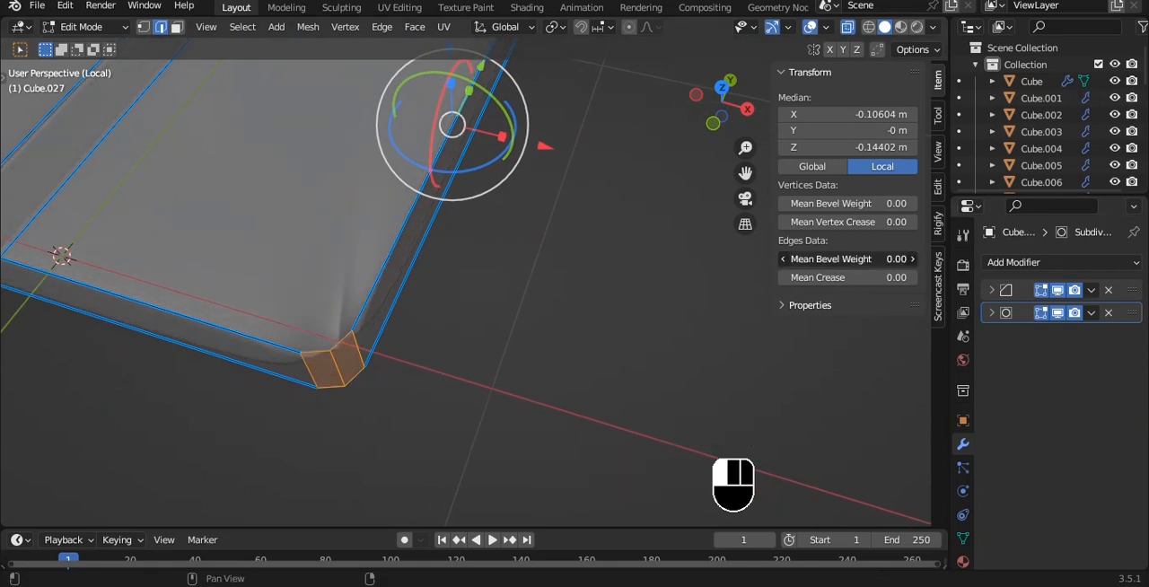
pyautogui.hotkey('ctrl', 'z')
pyautogui.hotkey('alt', 'a')
pyautogui.moveTo(419, 313); pyautogui.dragTo(428, 251, button='middle')
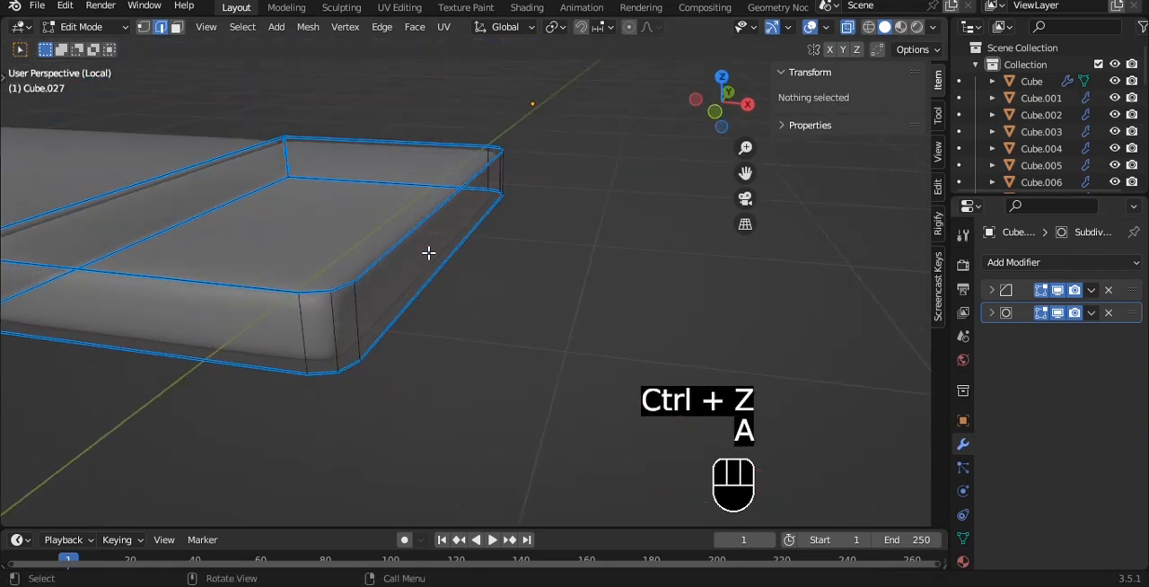
# - Undo the bevel on the shorter slab's outer corners
pyautogui.hotkey('ctrl', 'z')
pyautogui.hotkey('ctrl', 'z')
pyautogui.hotkey('ctrl', 'z')
pyautogui.hotkey('ctrl', 'z')
# - Bevel the shorter slab's outer corner edges about 0.056 m with two segments and set its origin to its geometry
pyautogui.hotkey('ctrl', 'b')
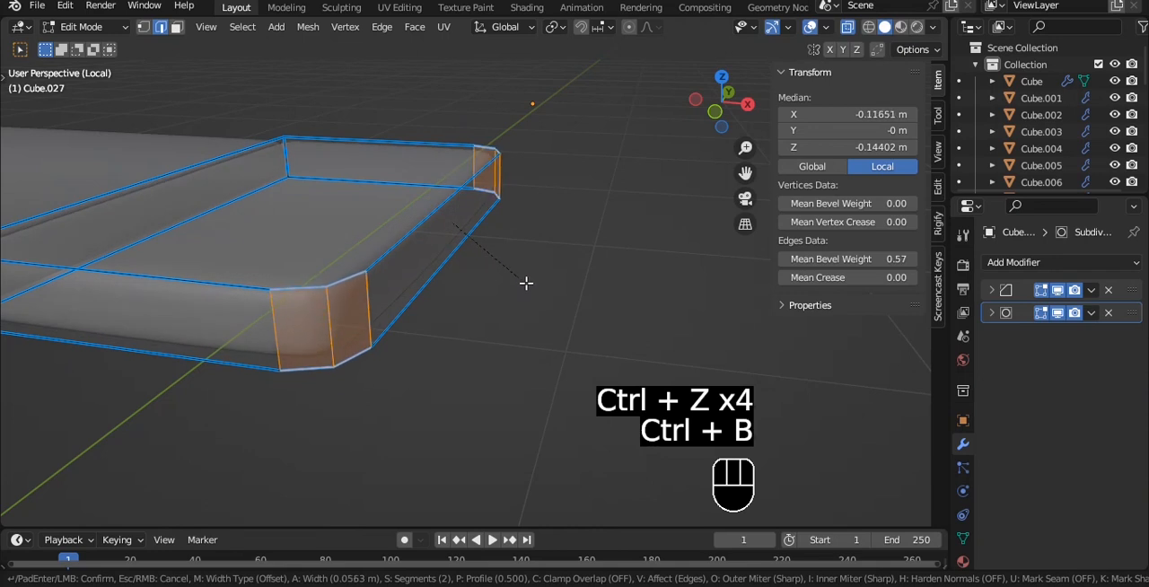
pyautogui.click(527, 283)
pyautogui.press('Tab')
pyautogui.press('q')
pyautogui.click(476, 239)
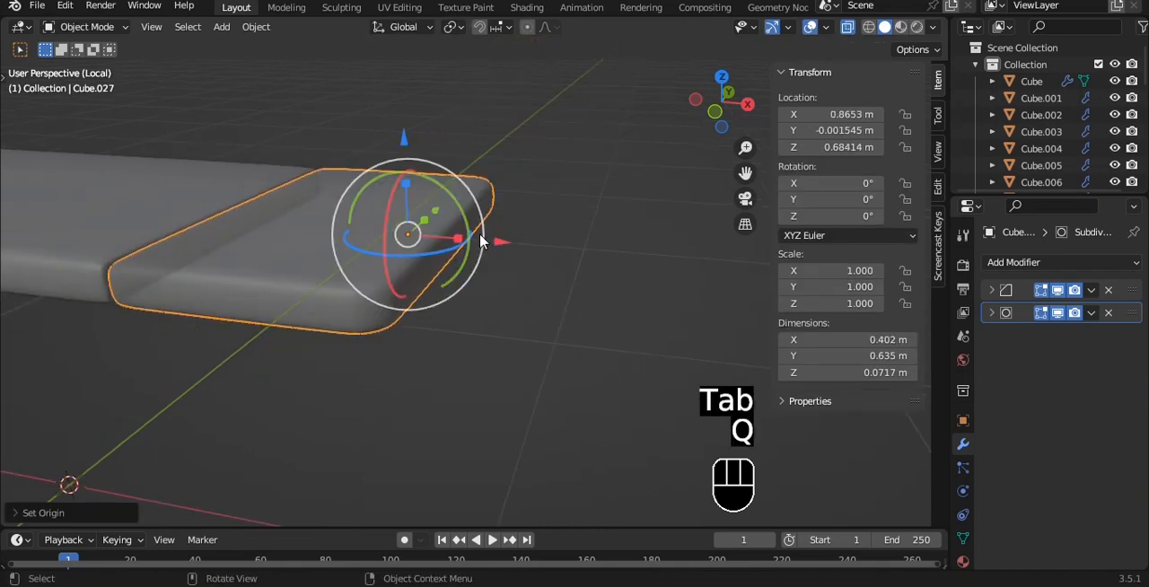
pyautogui.hotkey('alt', 'z')
# - Shrink the shorter slab along X to a scale of about 0.755, move it against the longer slab, and save the file
pyautogui.press('`')
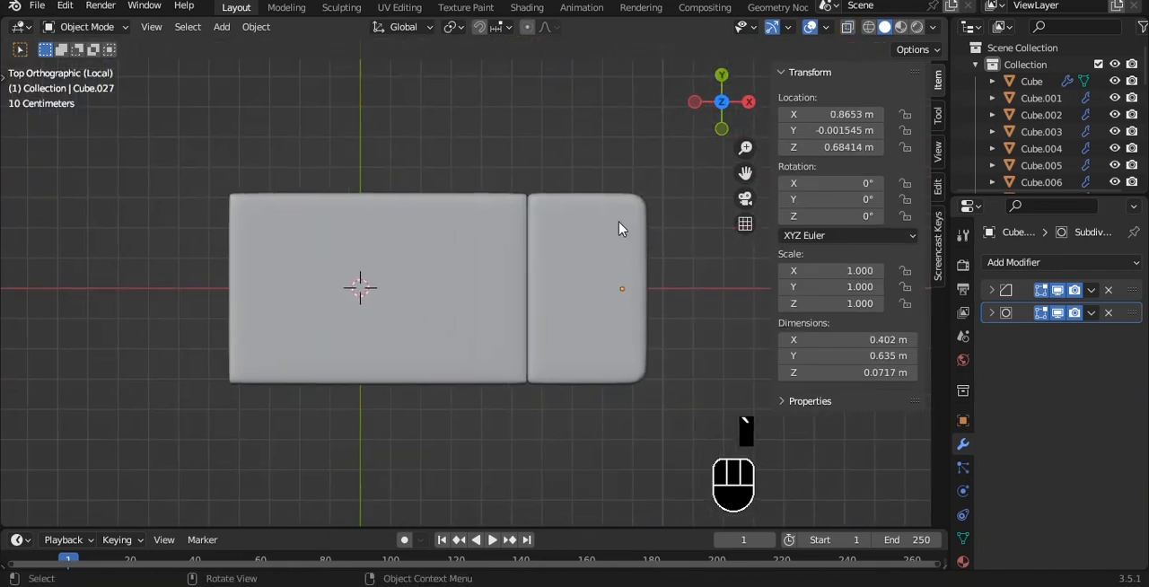
pyautogui.press('s')
pyautogui.press('x')
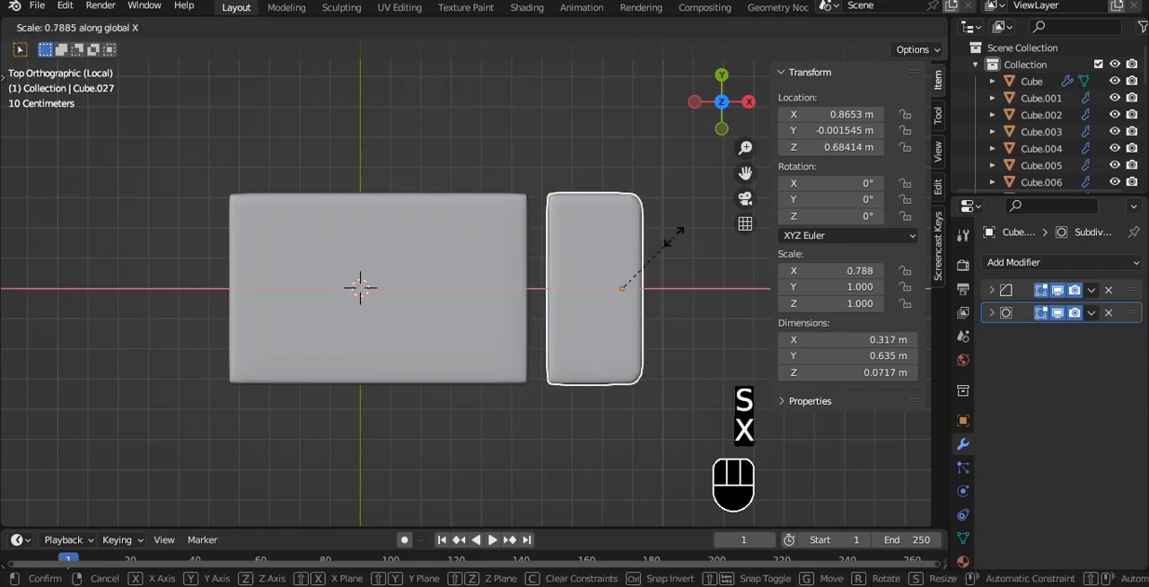
pyautogui.click(672, 241)
pyautogui.moveTo(685, 278); pyautogui.dragTo(671, 266)
pyautogui.hotkey('ctrl', 'z')
pyautogui.moveTo(715, 287); pyautogui.dragTo(673, 269)
pyautogui.hotkey('alt', 'a')
pyautogui.keyDown('shift'); pyautogui.moveTo(643, 283); pyautogui.dragTo(585, 276, button='middle'); pyautogui.keyUp('shift')
pyautogui.hotkey('ctrl', 's')
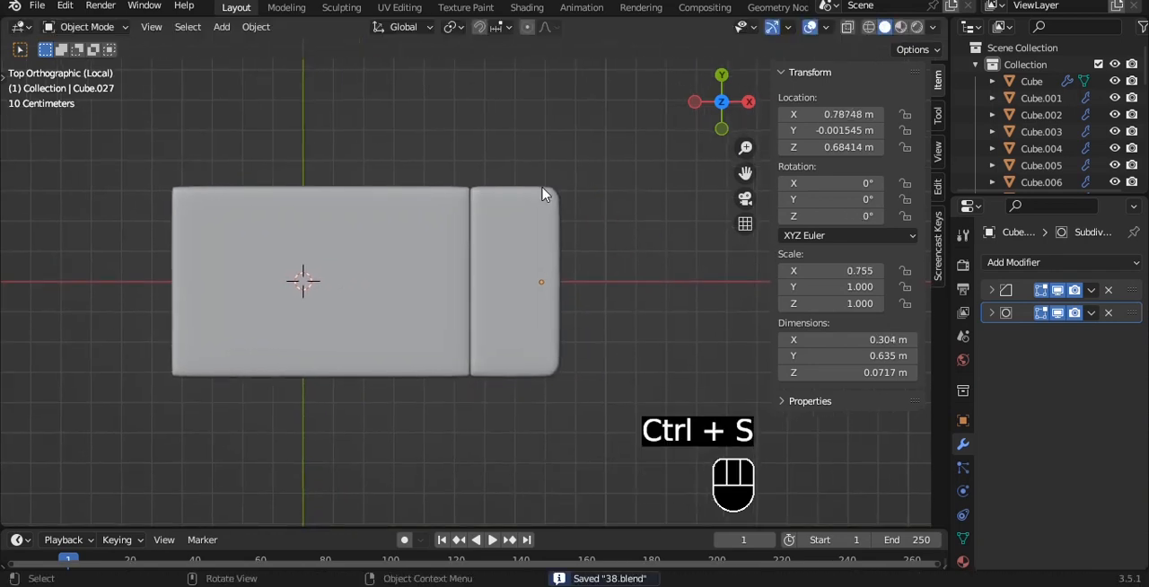
# - Add a mesh cylinder at the origin and apply Shade Auto Smooth to it
pyautogui.hotkey('shift', 'a')
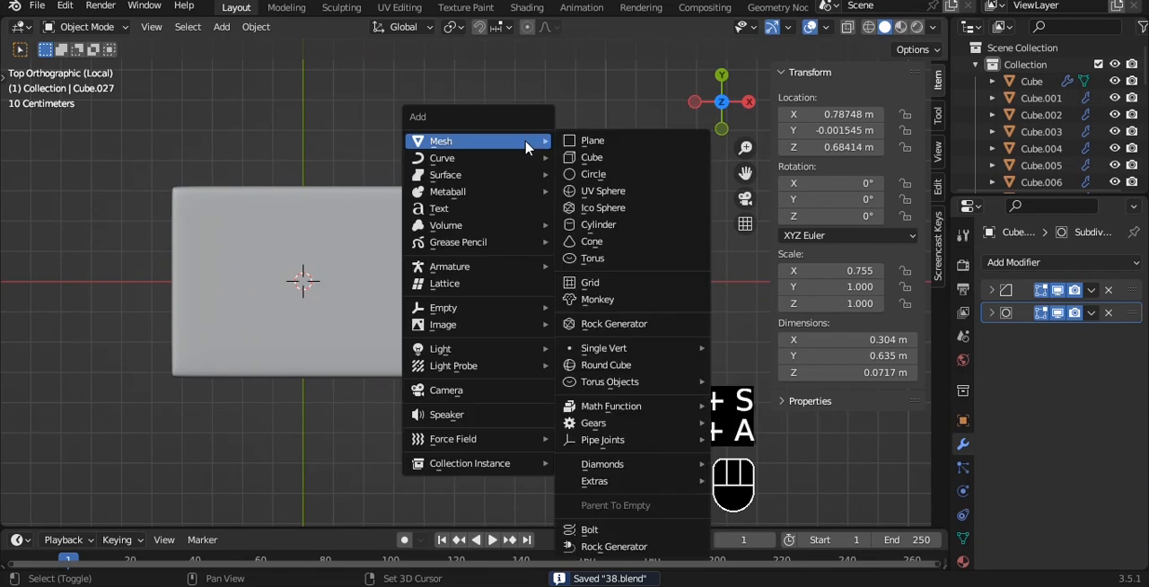
pyautogui.click(604, 223)
pyautogui.scroll(-6, 604, 224)
pyautogui.keyDown('alt'); pyautogui.moveTo(602, 227); pyautogui.dragTo(567, 260, button='middle'); pyautogui.keyUp('alt')
pyautogui.rightClick(653, 254)
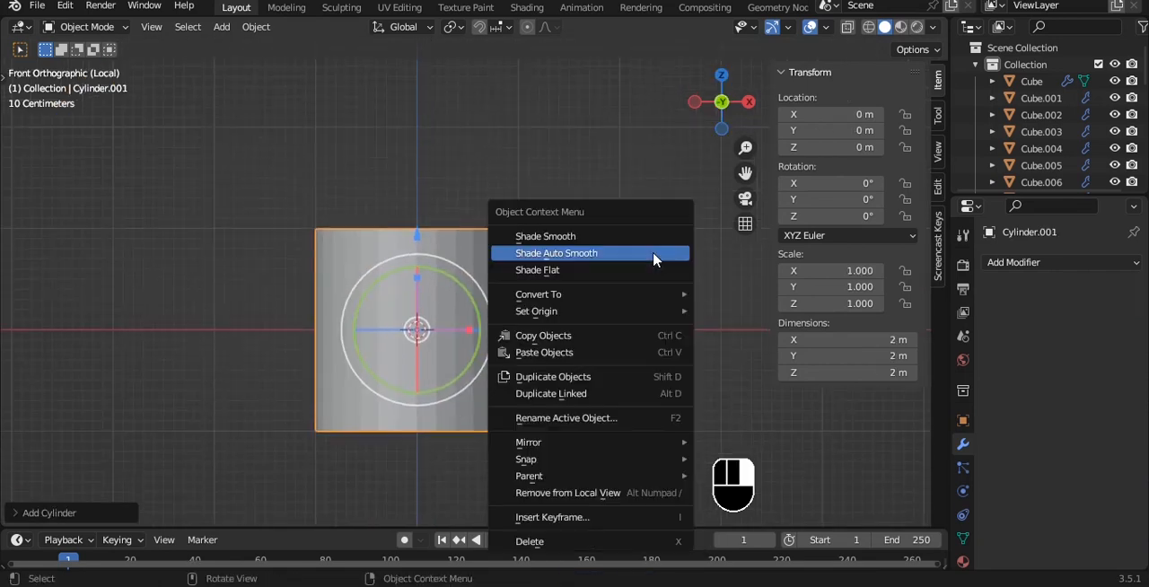
pyautogui.click(653, 255)
# - Flatten the cylinder to a Z scale of about 0.344 and add a level 3 Subdivision Surface
pyautogui.scroll(2, 653, 255)
pyautogui.press('s')
pyautogui.press('z')
pyautogui.click(490, 325)
pyautogui.hotkey('ctrl', '3')
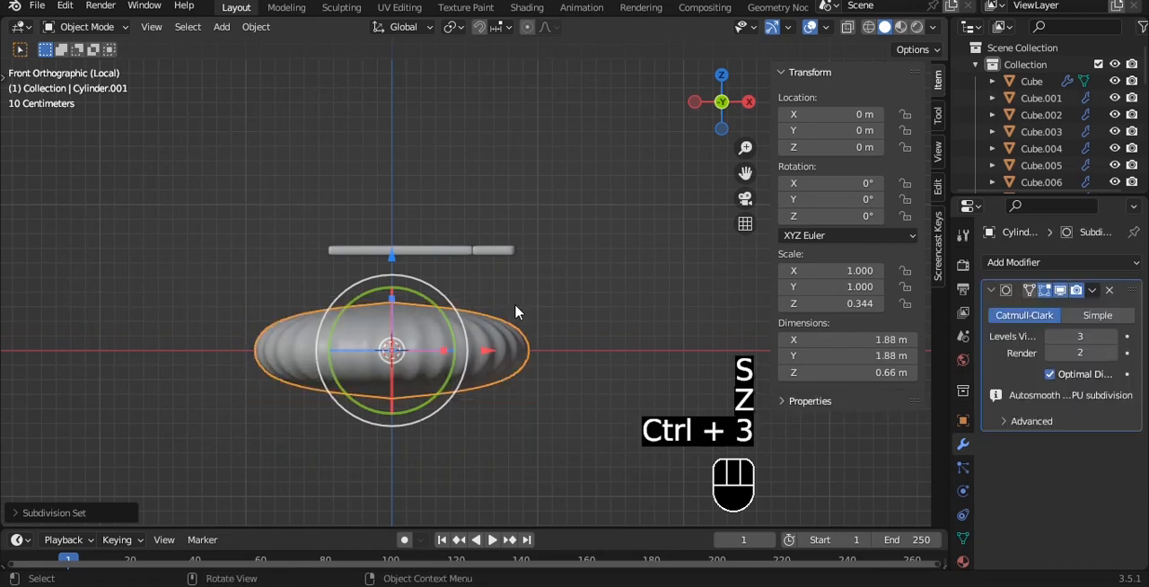
# - Delete the cylinder's bottom faces in Edit Mode
pyautogui.press('Tab')
pyautogui.hotkey('alt', 'z')
pyautogui.press('1')
pyautogui.moveTo(205, 288); pyautogui.dragTo(670, 405)
pyautogui.press('x')
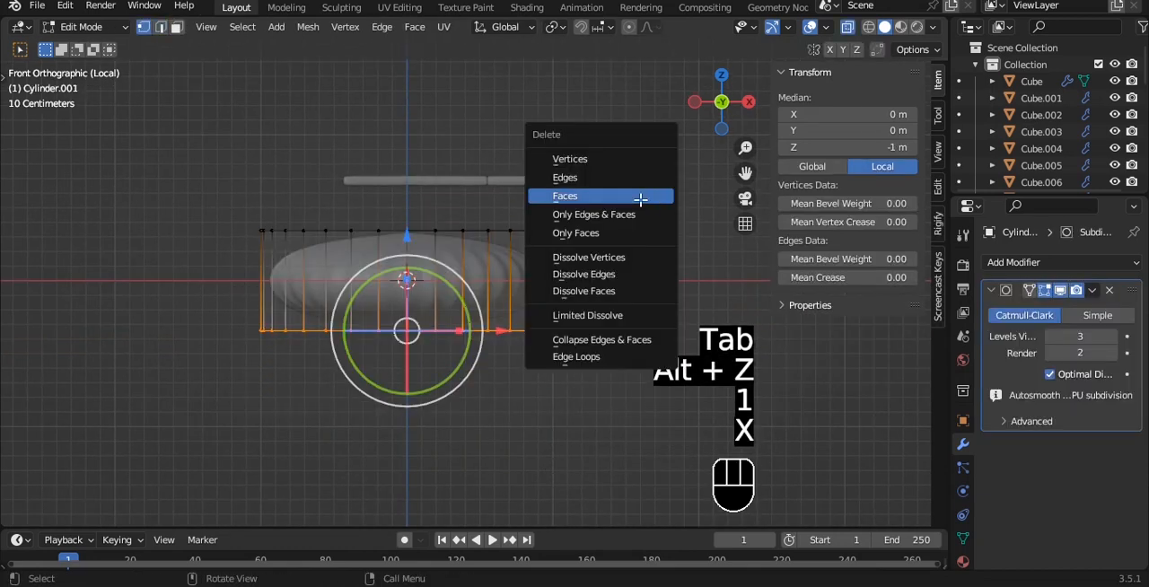
pyautogui.click(642, 199)
# - Lower the cylinder's top vertex ring to a local Z of about -0.48 m
pyautogui.moveTo(543, 238); pyautogui.dragTo(390, 206, button='middle')
pyautogui.press('`')
pyautogui.moveTo(167, 131); pyautogui.dragTo(636, 275)
pyautogui.moveTo(407, 135); pyautogui.dragTo(407, 209)
pyautogui.keyDown('shift'); pyautogui.moveTo(538, 229); pyautogui.dragTo(559, 153, button='middle'); pyautogui.keyUp('shift')
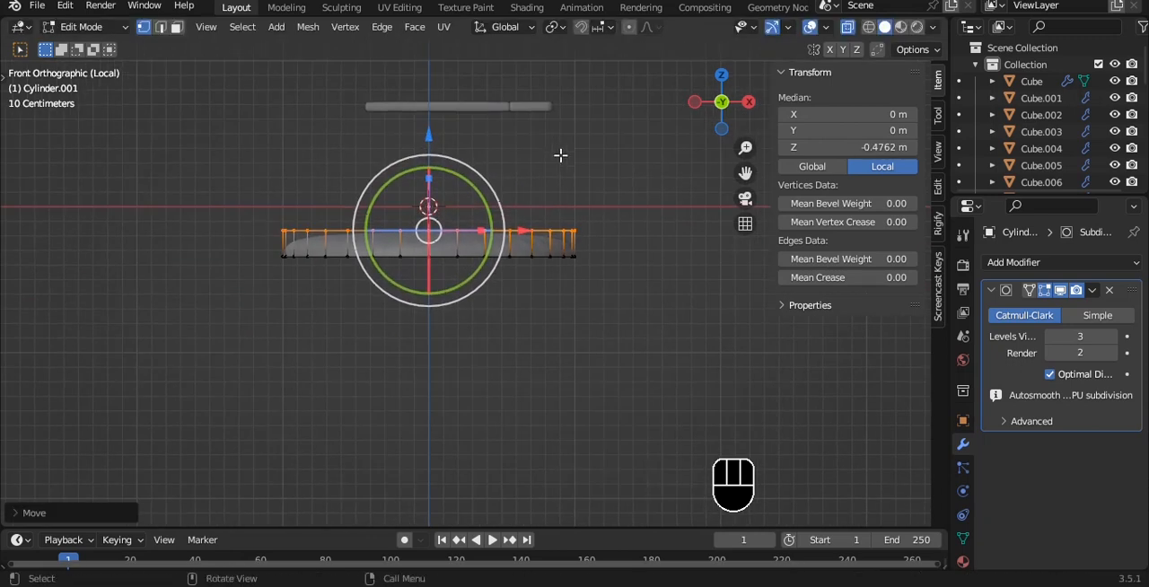
# - Extrude the cylinder's top upward about 0.03 m as a narrow band, and again about 0.4 m for the main wall
pyautogui.scroll(2, 669, 155)
pyautogui.press('e')
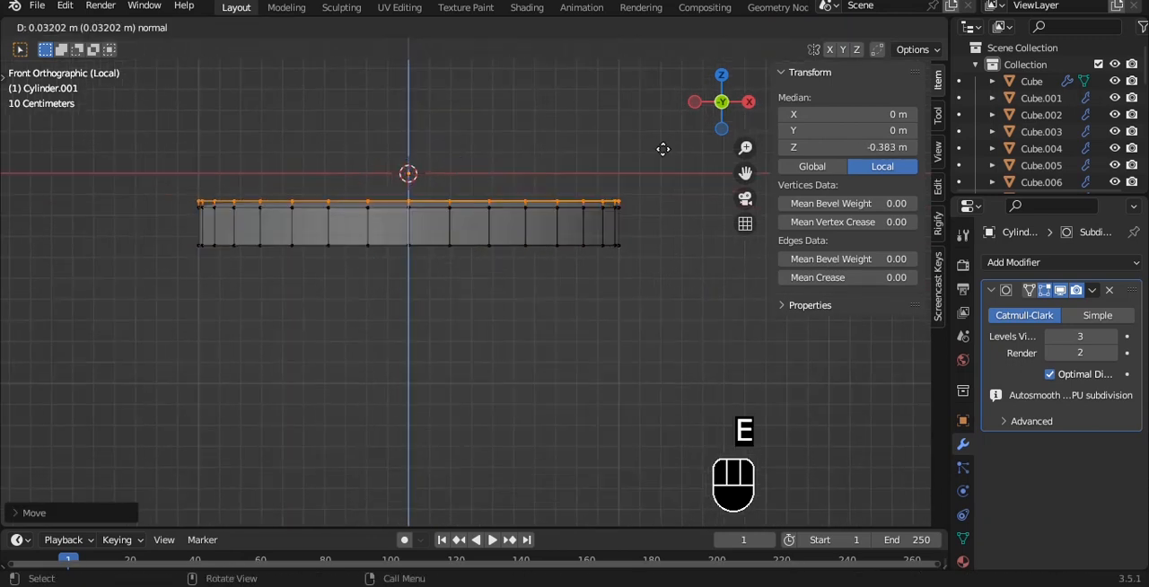
pyautogui.click(662, 149)
pyautogui.keyDown('shift'); pyautogui.moveTo(663, 149); pyautogui.dragTo(567, 231, button='middle'); pyautogui.keyUp('shift')
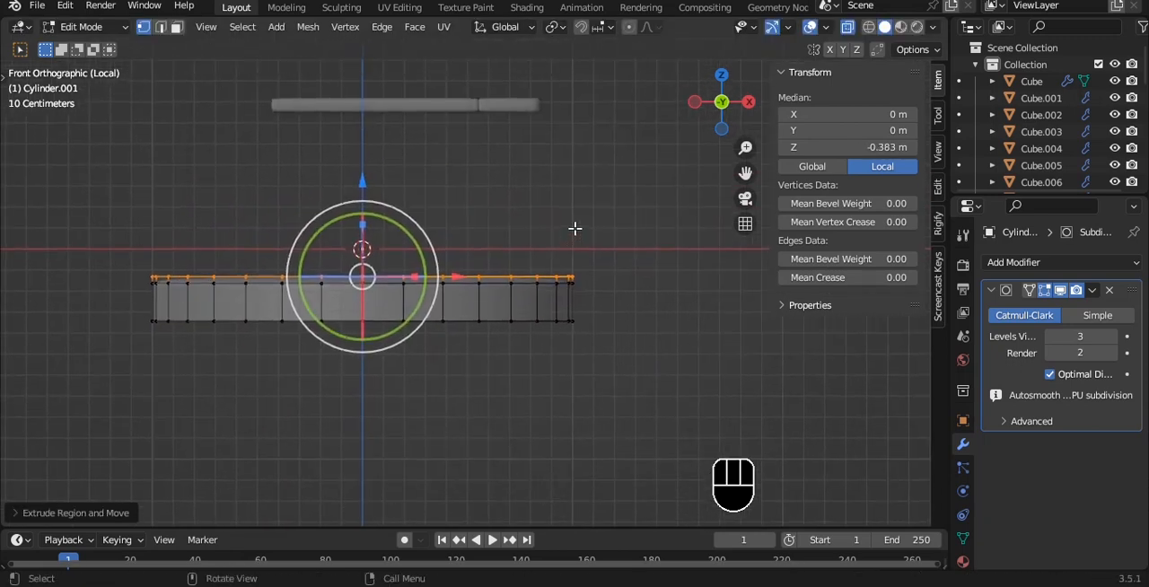
pyautogui.press('e')
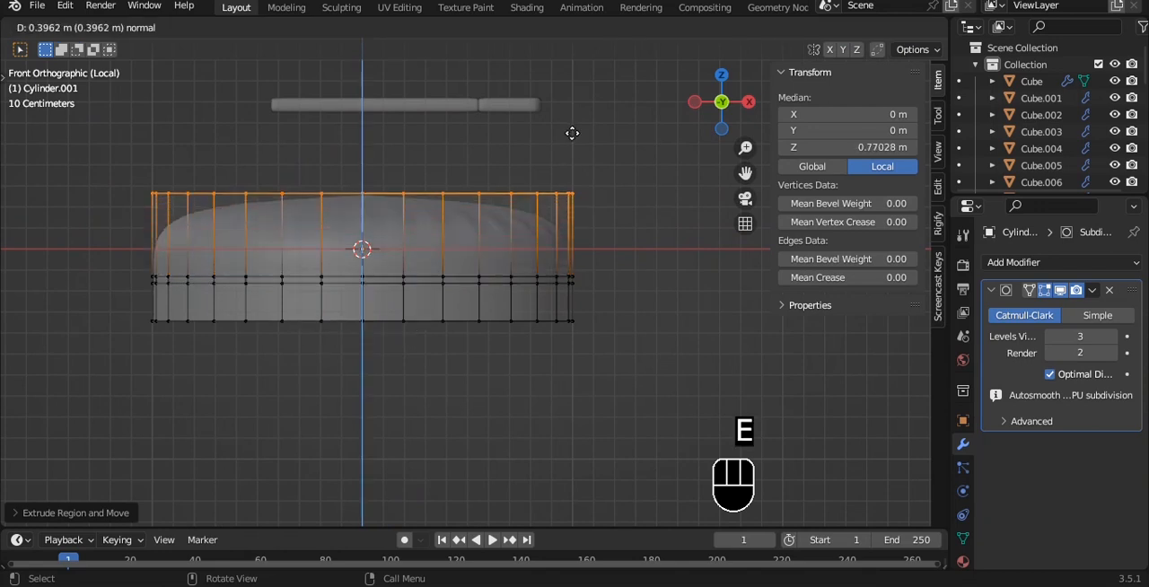
pyautogui.click(572, 133)
# - Extrude a second narrow band above the main wall and a final upper section ending at local Z about 1.2 m
pyautogui.press('e')
pyautogui.keyDown('shift'); pyautogui.moveTo(571, 133); pyautogui.dragTo(690, 228, button='middle'); pyautogui.keyUp('shift')
pyautogui.click(559, 172)
pyautogui.press('e')
pyautogui.click(565, 135)
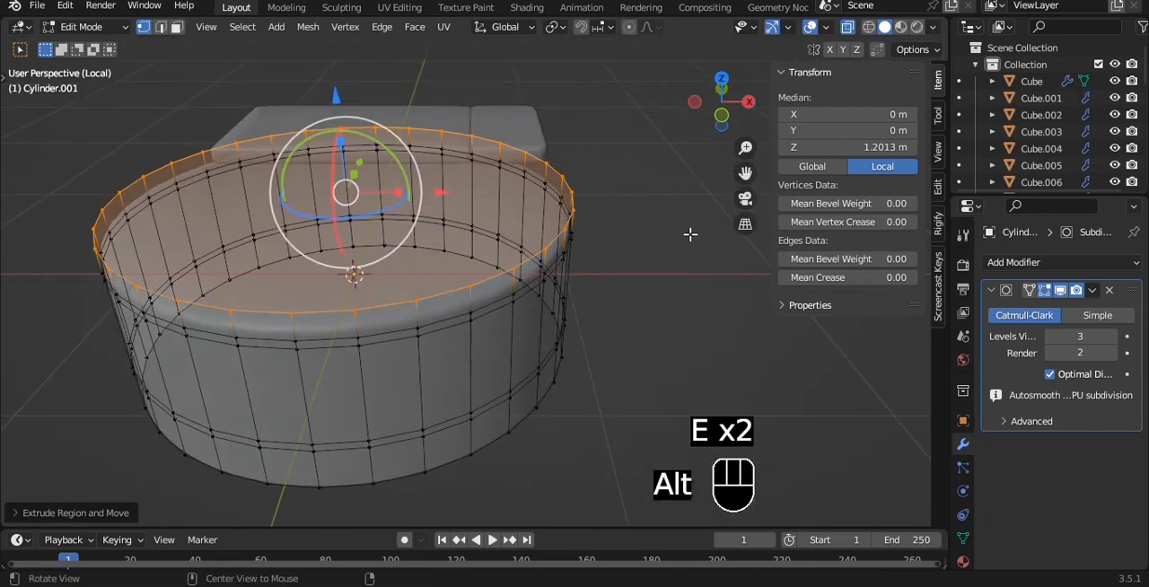
# - Turn off X-ray and inset the cylinder's top face by about 0.038 m
pyautogui.hotkey('alt', 'z')
pyautogui.scroll(4, 685, 228)
pyautogui.press('i')
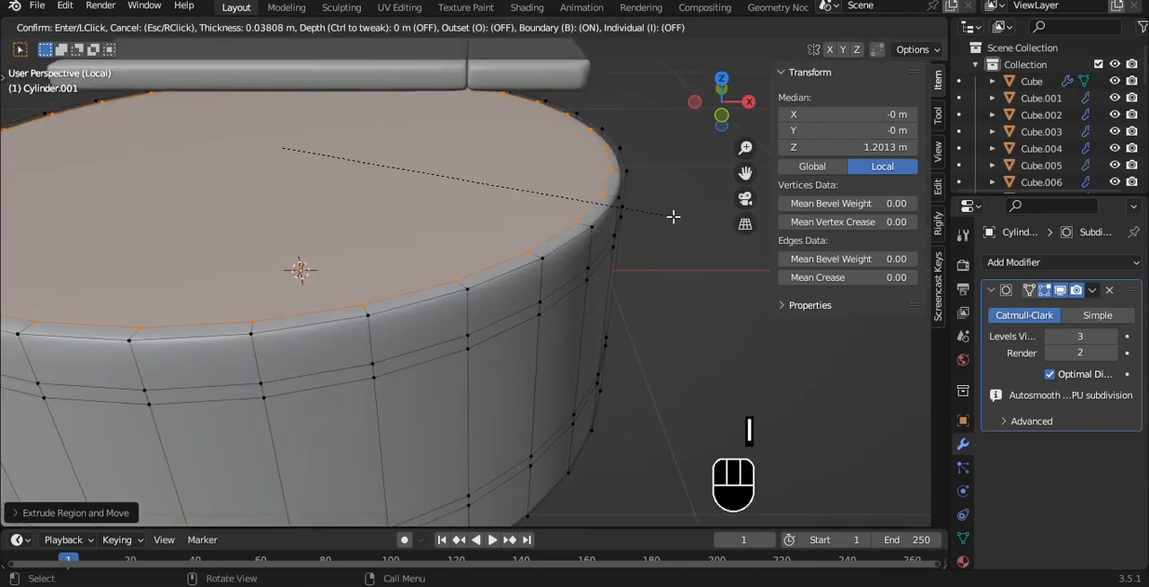
pyautogui.click(673, 216)
# - Try extruding the inset top face and scaling it to about 0.97, undoing each attempt
pyautogui.press('e')
pyautogui.hotkey('ctrl', 'z')
pyautogui.press('s')
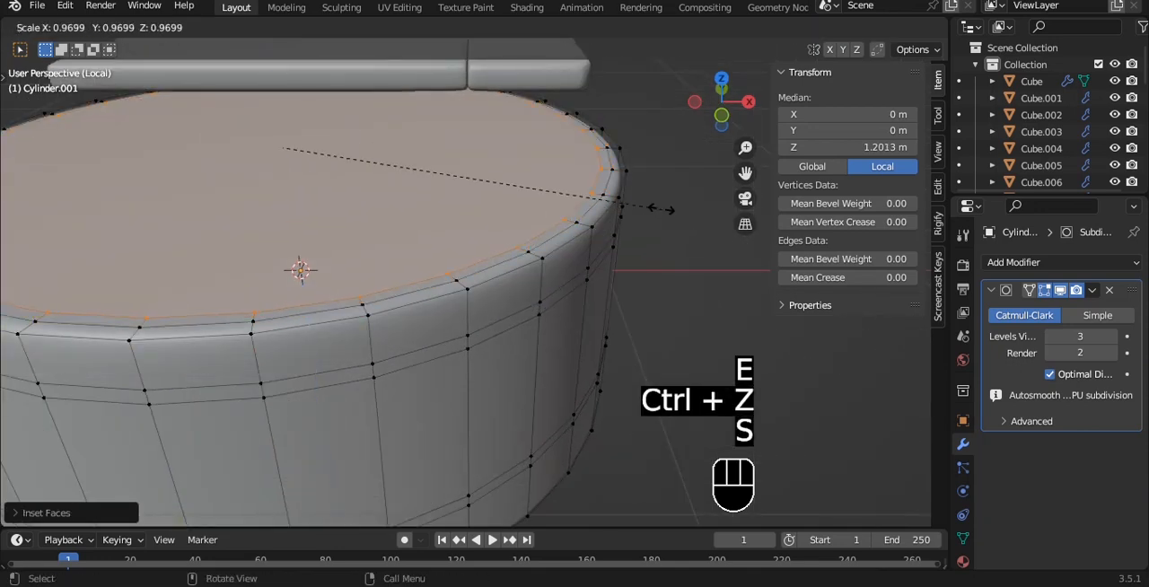
pyautogui.click(666, 210)
pyautogui.hotkey('ctrl', 'z')
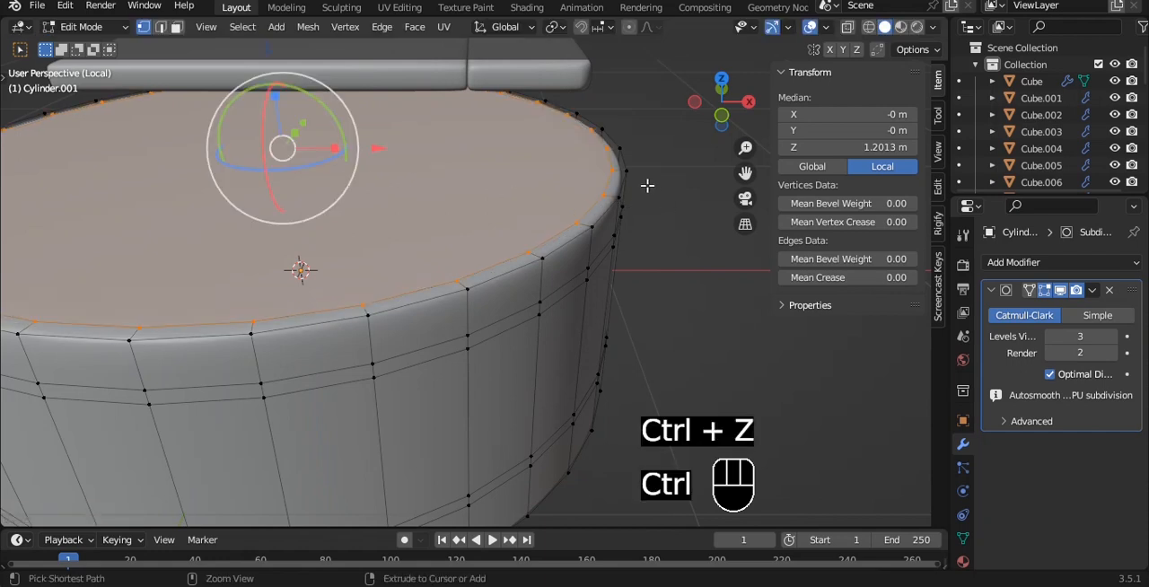
# - Extrude the inset face down to local Z about 0.78 m and inset it again by about 0.048 m
pyautogui.press('e')
pyautogui.click(646, 231)
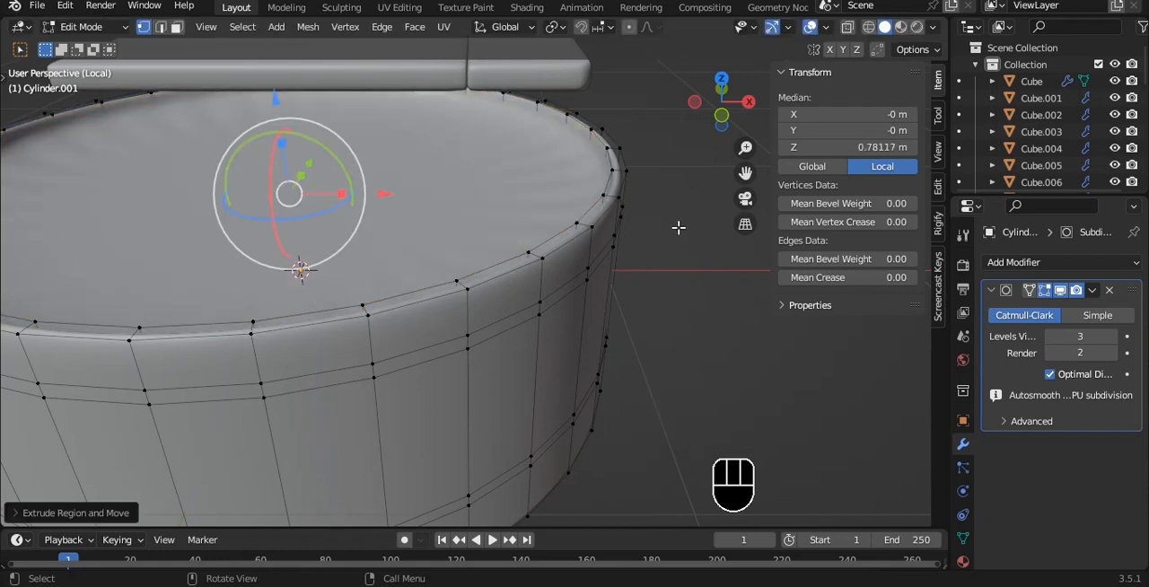
pyautogui.press('i')
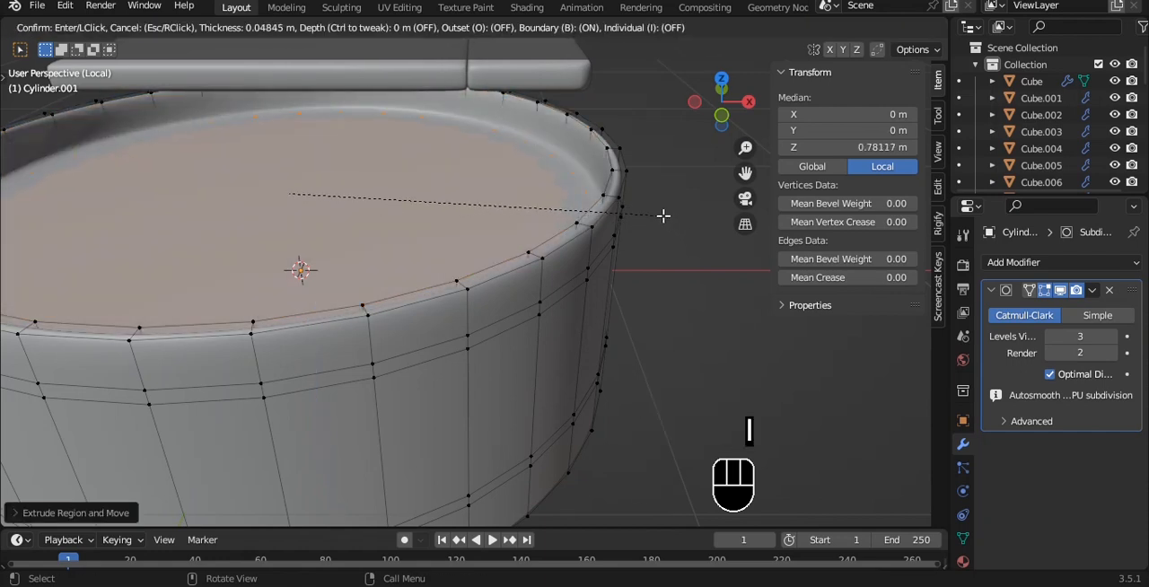
pyautogui.click(663, 215)
pyautogui.keyDown('alt'); pyautogui.moveTo(663, 215); pyautogui.dragTo(646, 183); pyautogui.keyUp('alt')
pyautogui.scroll(-2, 641, 182)
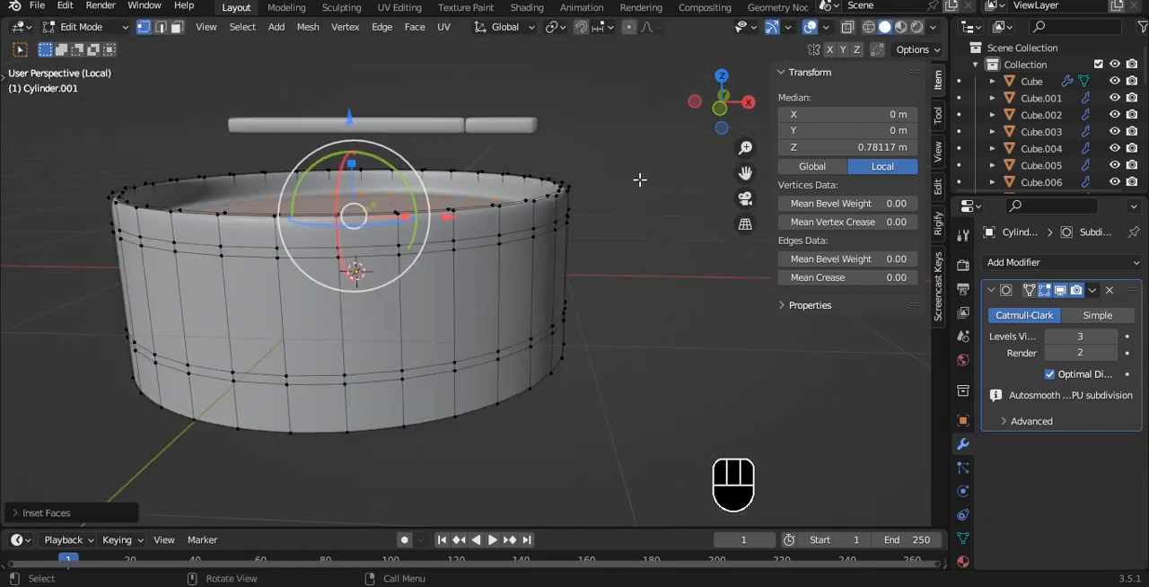
# - Extrude the inner face upward to local Z about 1.32 m, slightly above the rim
pyautogui.press('`')
pyautogui.click(590, 149)
pyautogui.keyDown('alt'); pyautogui.keyDown('shift'); pyautogui.moveTo(589, 149); pyautogui.dragTo(610, 201); pyautogui.keyUp('shift'); pyautogui.keyUp('alt')
pyautogui.scroll(1, 610, 201)
pyautogui.press('e')
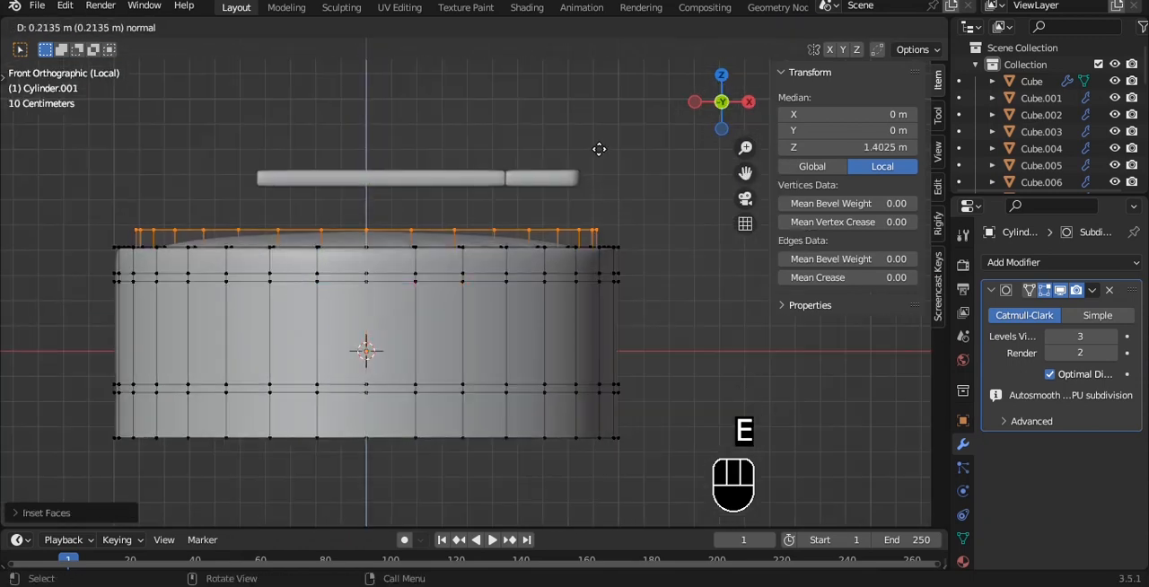
pyautogui.click(597, 157)
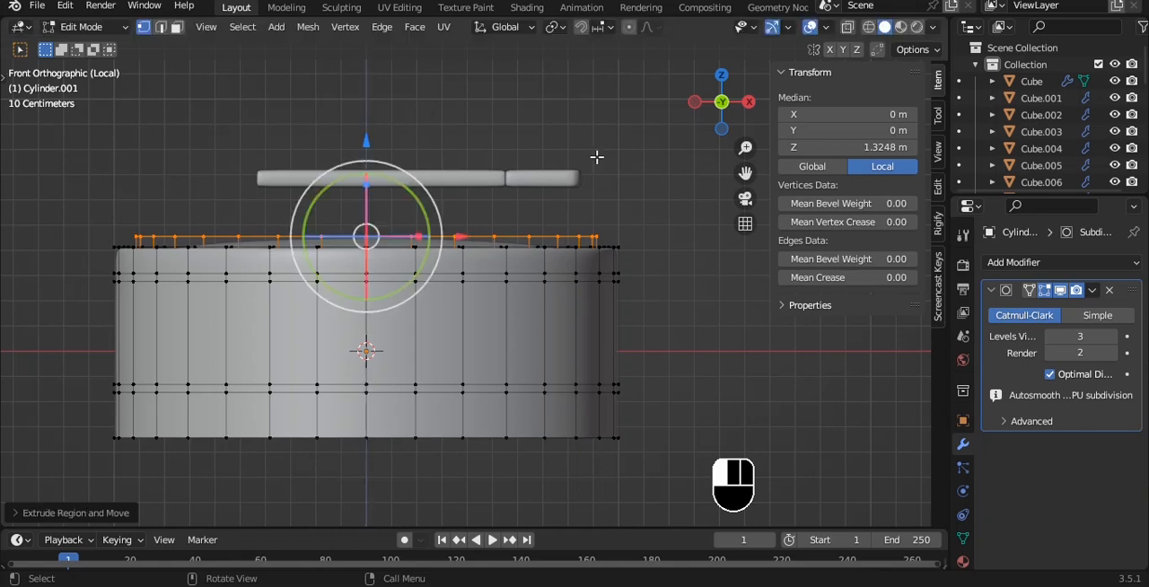
# - Inset the raised top face and move it up to local Z about 1.5 m to start a dome
pyautogui.moveTo(598, 159); pyautogui.dragTo(392, 147, button='middle')
pyautogui.press('i')
pyautogui.click(585, 191)
pyautogui.moveTo(362, 137); pyautogui.dragTo(357, 121)
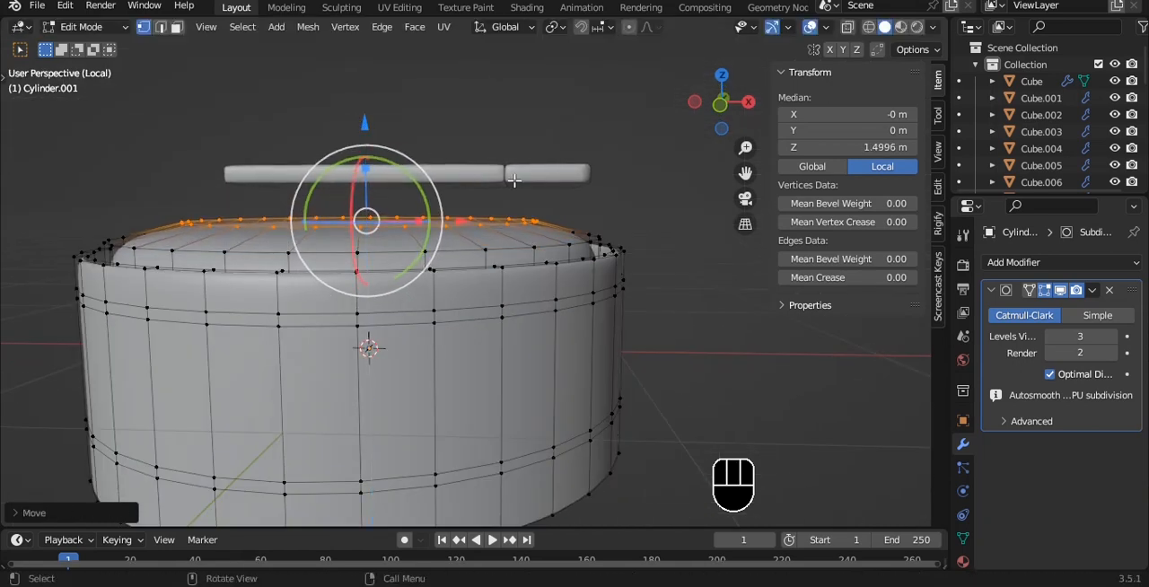
# - Inset the domed top once more and raise its center face to local Z about 1.6 m
pyautogui.press('i')
pyautogui.click(515, 182)
pyautogui.moveTo(515, 182); pyautogui.dragTo(508, 212, button='middle')
pyautogui.moveTo(359, 122); pyautogui.dragTo(359, 112)
pyautogui.press('Tab')
pyautogui.moveTo(570, 223); pyautogui.dragTo(579, 281, button='middle')
pyautogui.press('Tab')
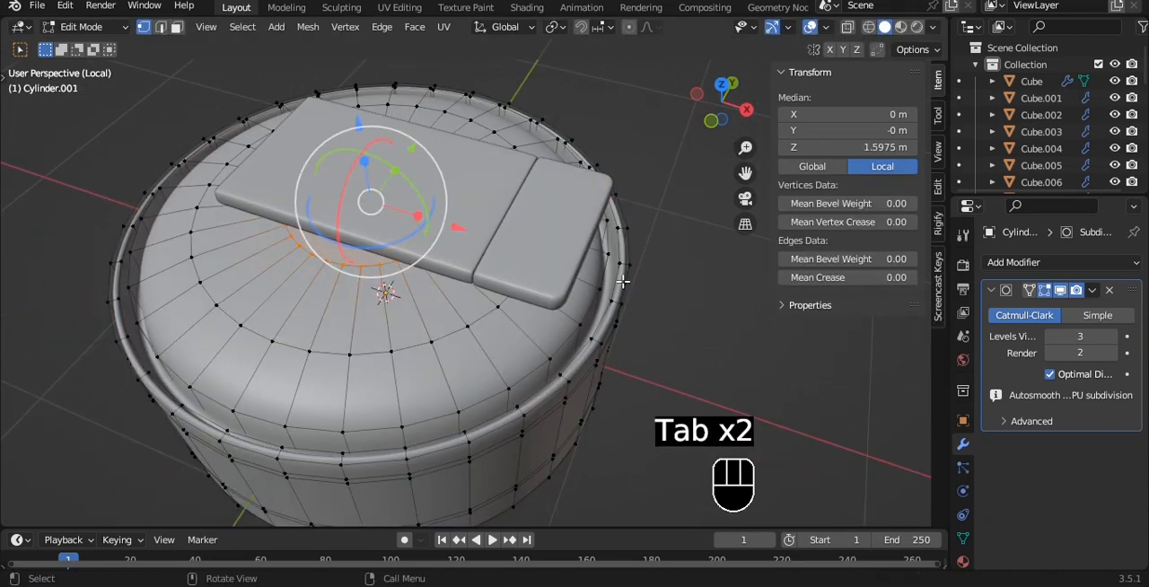
# - Select the edge loop on the inner side of the cylinder's rim and scale it to about 0.936
pyautogui.press('2')
pyautogui.click(621, 278)
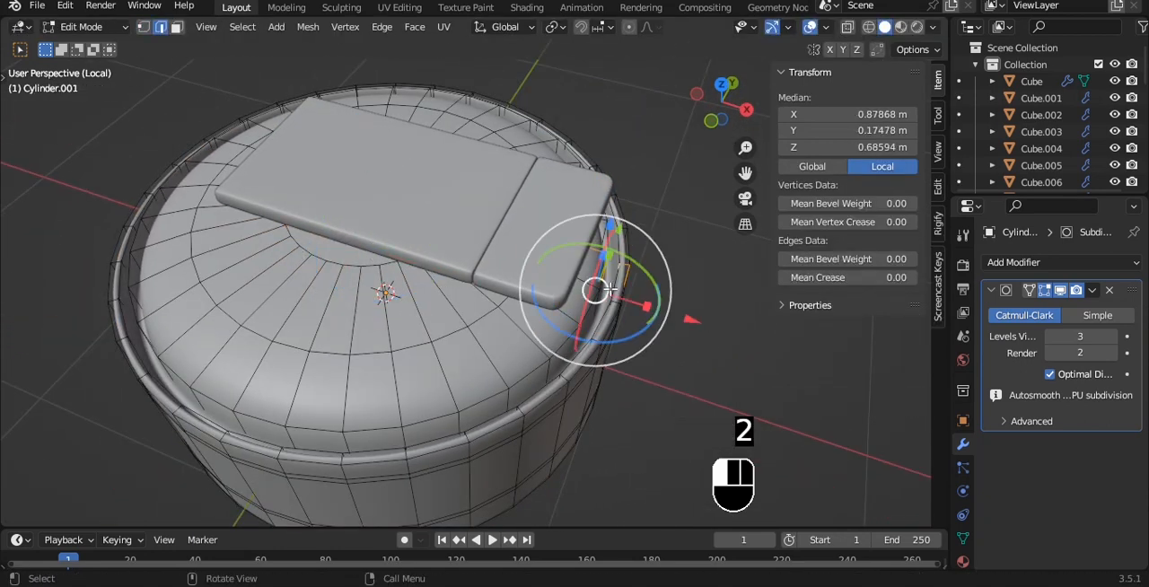
pyautogui.keyDown('alt'); pyautogui.click(599, 311); pyautogui.keyUp('alt')
pyautogui.press('s')
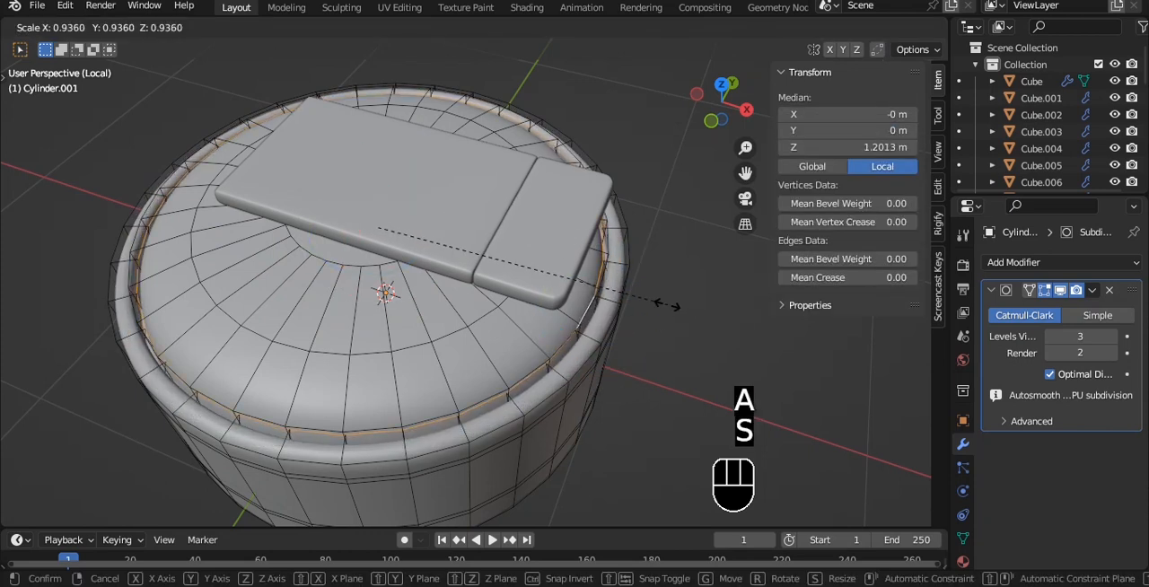
pyautogui.click(658, 302)
pyautogui.press('Tab')
# - Extrude the cylinder's open bottom edge loop inward in two scaled passes, extrude it again along Z, and save the file
pyautogui.keyDown('alt'); pyautogui.moveTo(659, 302); pyautogui.dragTo(643, 178); pyautogui.keyUp('alt')
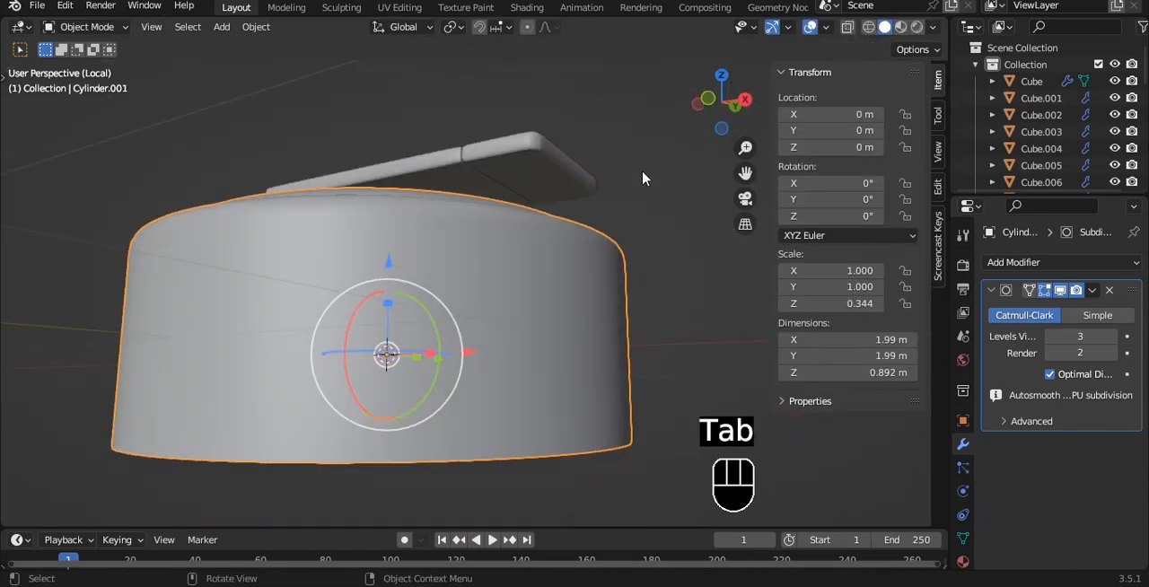
pyautogui.keyDown('alt'); pyautogui.moveTo(623, 274); pyautogui.dragTo(466, 341); pyautogui.keyUp('alt')
pyautogui.press('Tab')
pyautogui.press('e')
pyautogui.press('s')
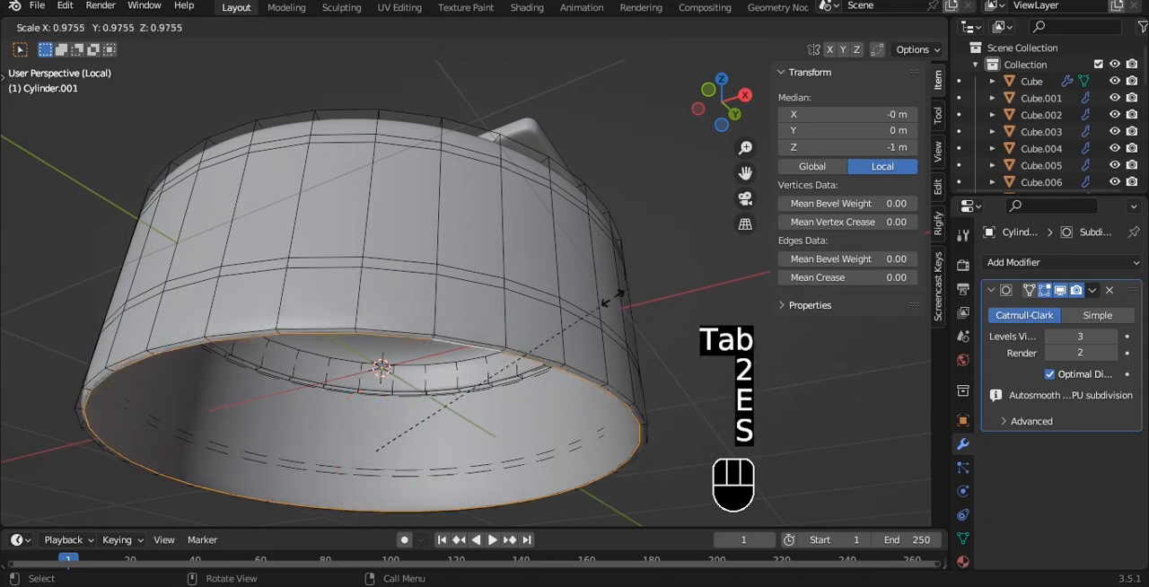
pyautogui.click(574, 314)
pyautogui.press('e')
pyautogui.press('s')
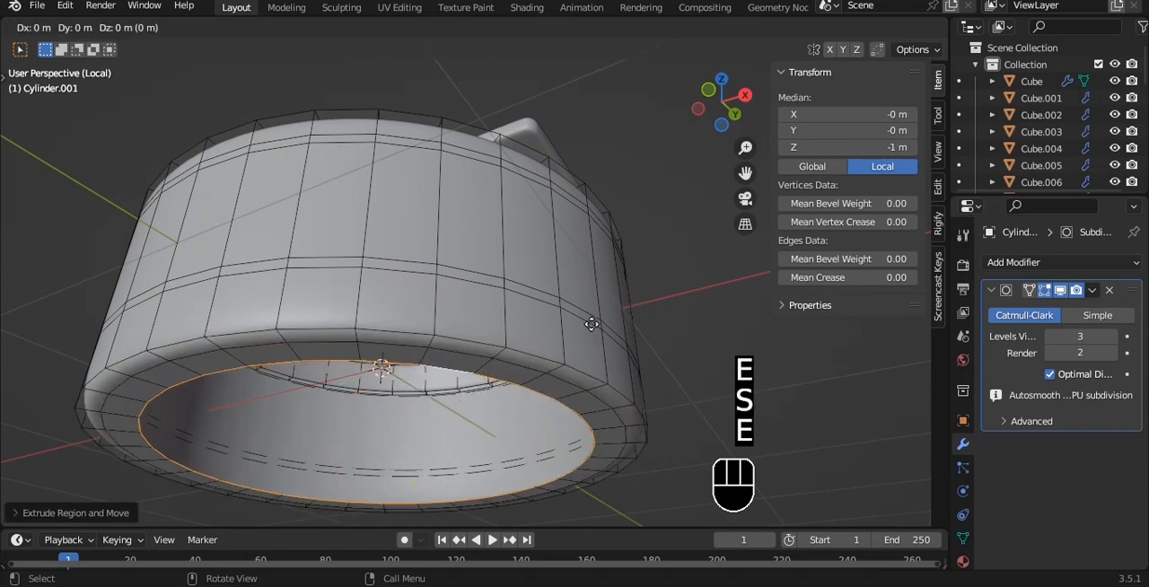
pyautogui.press('z')
pyautogui.press('Tab')
pyautogui.hotkey('ctrl', 's')
# - Select the lower narrow face band around the cylinder and extrude it inward along normals to form a groove
pyautogui.press('`')
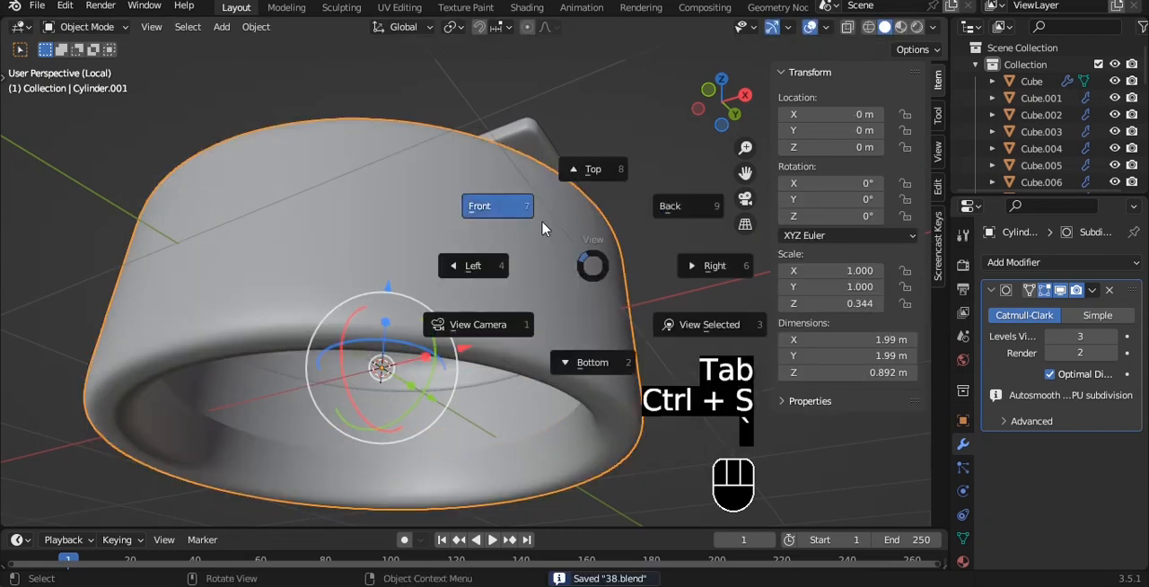
pyautogui.click(541, 225)
pyautogui.press('Tab')
pyautogui.press('3')
pyautogui.keyDown('alt'); pyautogui.click(540, 388); pyautogui.keyUp('alt')
pyautogui.scroll(2, 561, 341)
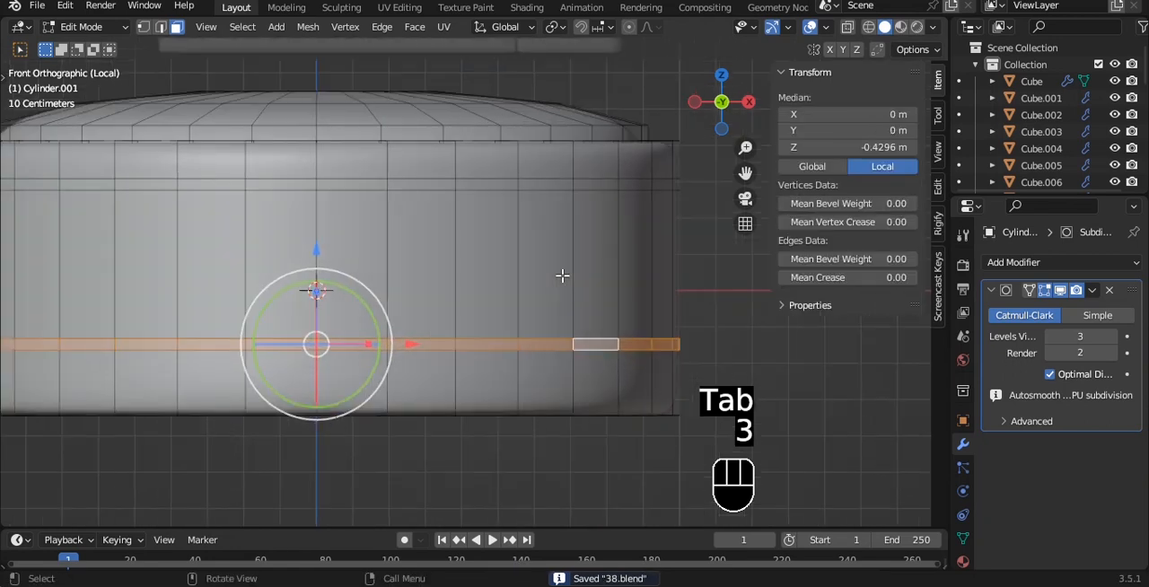
pyautogui.hotkey('alt', 'e')
pyautogui.click(516, 289)
pyautogui.click(554, 302)
pyautogui.press('Tab')
pyautogui.press('Tab')
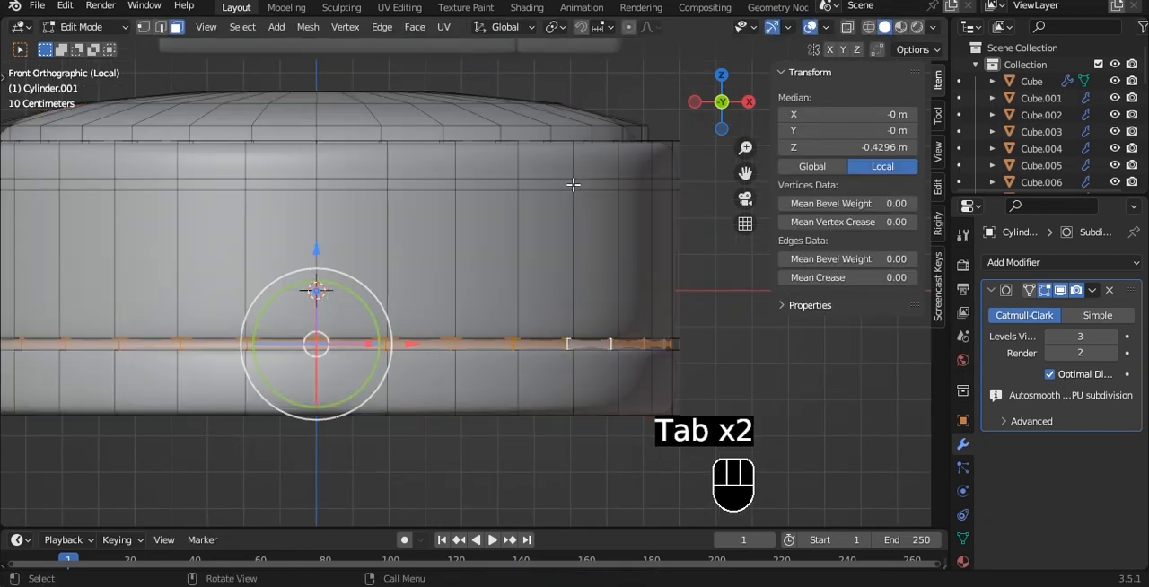
# - Extrude the upper narrow face band inward along normals by about 0.023 m to form a groove, and save the file
pyautogui.keyDown('alt'); pyautogui.click(573, 184); pyautogui.keyUp('alt')
pyautogui.hotkey('alt', 'e')
pyautogui.click(574, 188)
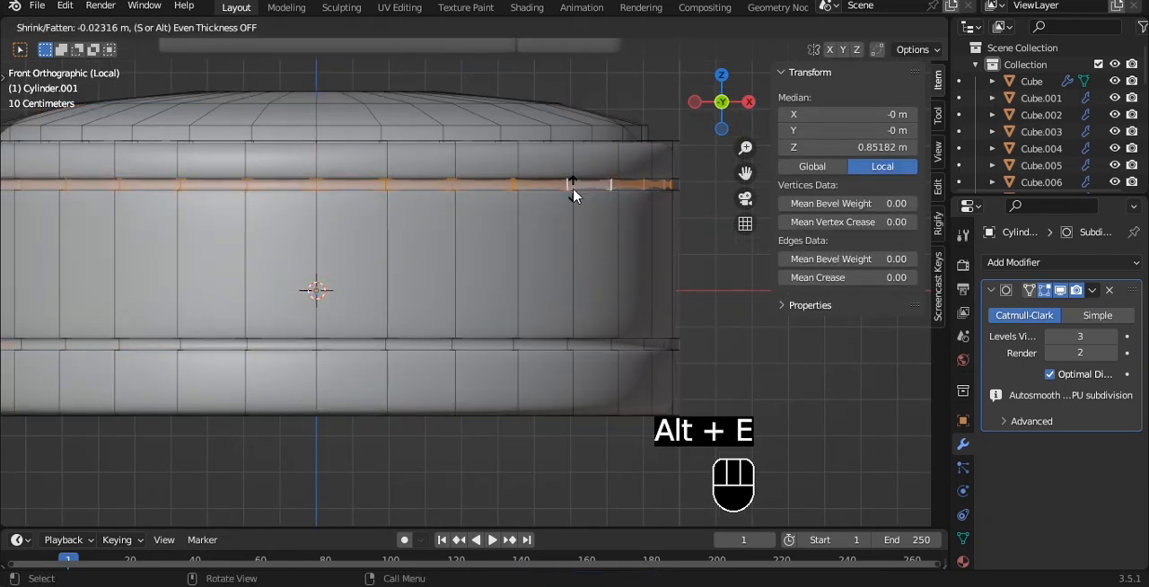
pyautogui.click(574, 195)
pyautogui.scroll(-2, 574, 199)
pyautogui.press('Tab')
pyautogui.moveTo(575, 199); pyautogui.dragTo(539, 282, button='middle')
pyautogui.scroll(-2, 539, 282)
pyautogui.hotkey('ctrl', 's')
# - Leave local view, add both slabs to the cylinder's selection, and isolate the three objects again
pyautogui.press('/')
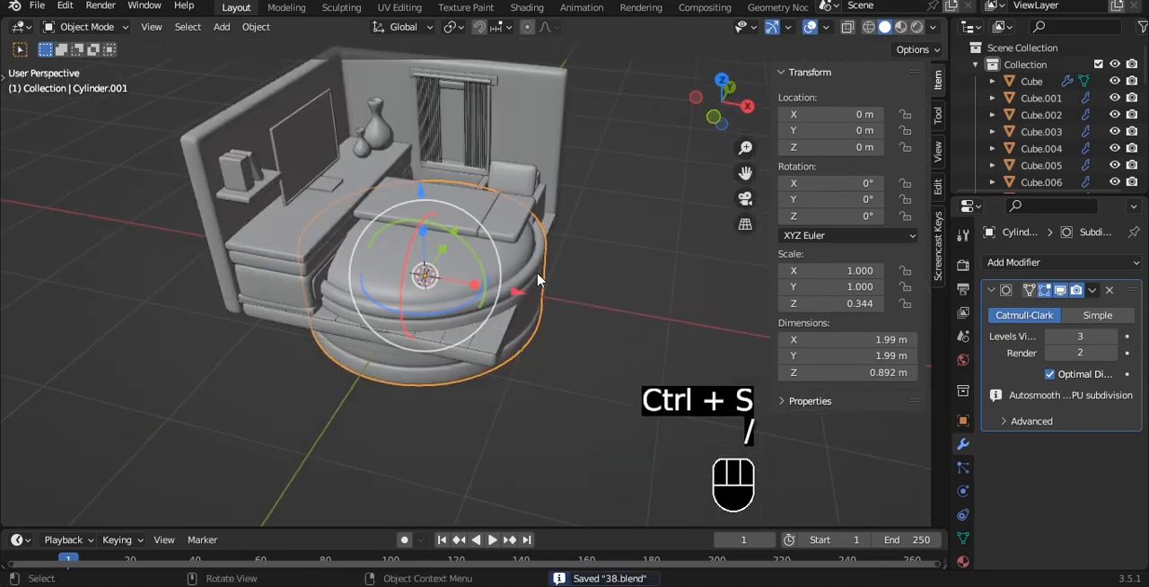
pyautogui.keyDown('shift'); pyautogui.click(521, 263); pyautogui.keyUp('shift')
pyautogui.keyDown('shift'); pyautogui.click(477, 239); pyautogui.keyUp('shift')
pyautogui.press('/')
# - In top view, scale the cylinder down to about 0.195 m across and move it along X to about 0.69 m
pyautogui.press('`')
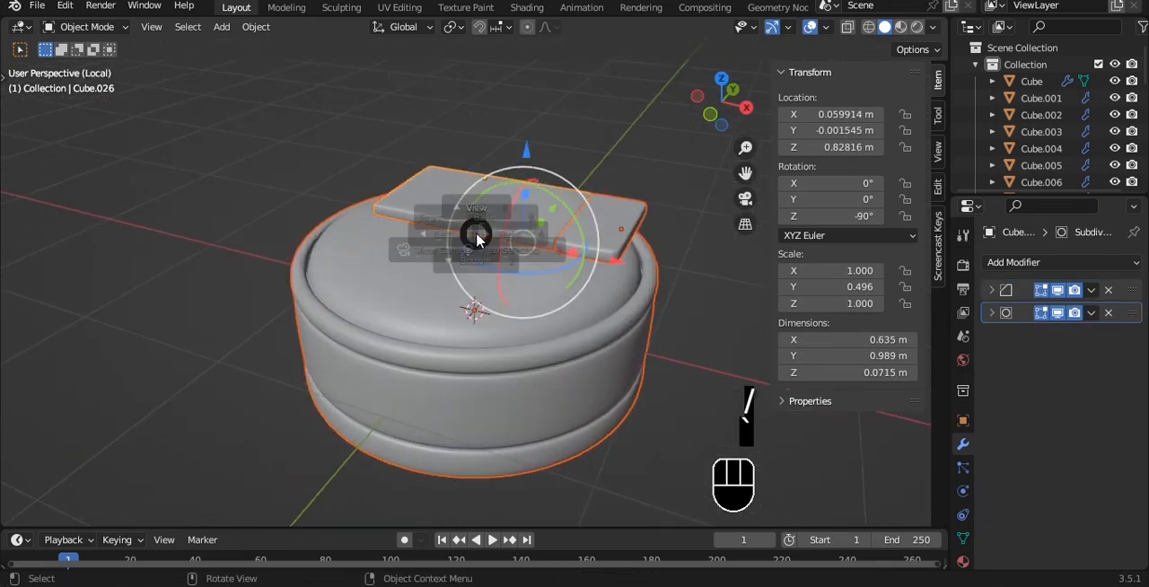
pyautogui.click(476, 196)
pyautogui.click(495, 408)
pyautogui.press('s')
pyautogui.click(467, 294)
pyautogui.keyDown('alt'); pyautogui.keyDown('shift'); pyautogui.moveTo(547, 279); pyautogui.dragTo(587, 285); pyautogui.keyUp('shift'); pyautogui.keyUp('alt')
pyautogui.scroll(1, 437, 262)
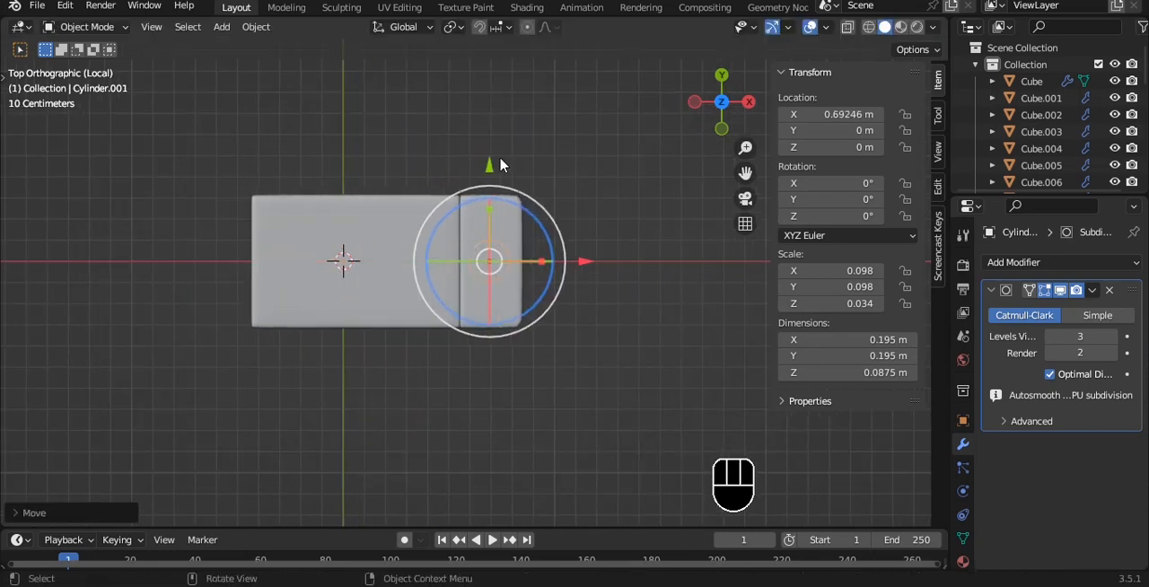
# - Raise the cylinder to Z about 0.745 m on the shorter slab and shift it to Y about -0.053 m
pyautogui.press('`')
pyautogui.click(597, 183)
pyautogui.moveTo(521, 272); pyautogui.dragTo(500, 439)
pyautogui.keyDown('alt'); pyautogui.keyDown('shift'); pyautogui.moveTo(566, 154); pyautogui.dragTo(540, 281); pyautogui.keyUp('shift'); pyautogui.keyUp('alt')
pyautogui.moveTo(449, 192); pyautogui.dragTo(437, 157)
pyautogui.press('`')
pyautogui.click(594, 119)
pyautogui.click(653, 242)
pyautogui.scroll(-3, 561, 249)
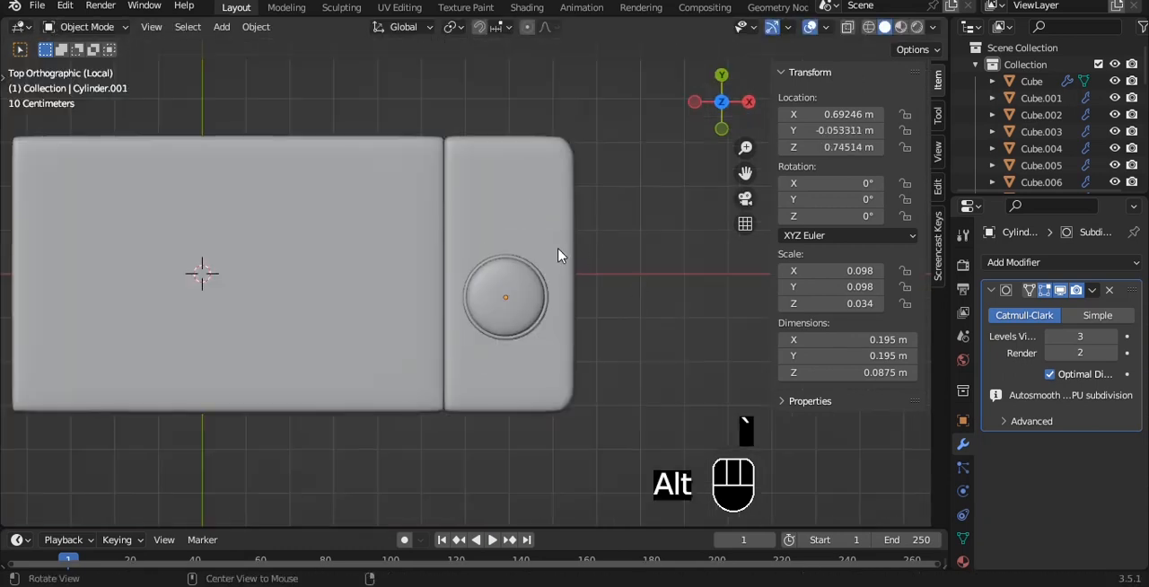
# - Save the file and, in front view, scale the domed top vertices of the grooved cylinder slightly inward
pyautogui.keyDown('alt'); pyautogui.moveTo(559, 249); pyautogui.dragTo(395, 61); pyautogui.keyUp('alt')
pyautogui.keyDown('alt'); pyautogui.moveTo(395, 67); pyautogui.dragTo(518, 520, button='middle'); pyautogui.keyUp('alt')
pyautogui.hotkey('ctrl', 's')
pyautogui.scroll(3, 501, 229)
pyautogui.click(440, 233)
pyautogui.press('`')
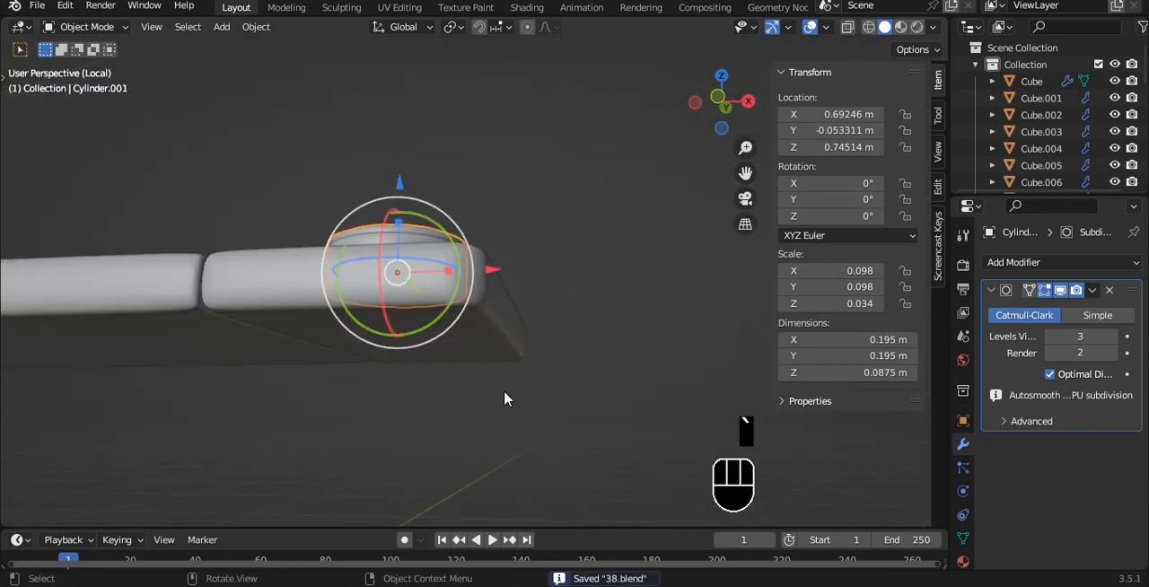
pyautogui.click(448, 344)
pyautogui.scroll(4, 488, 249)
pyautogui.press('Tab')
pyautogui.hotkey('alt', 'z')
pyautogui.press('1')
pyautogui.moveTo(132, 150); pyautogui.dragTo(566, 240)
pyautogui.press('s')
pyautogui.click(574, 217)
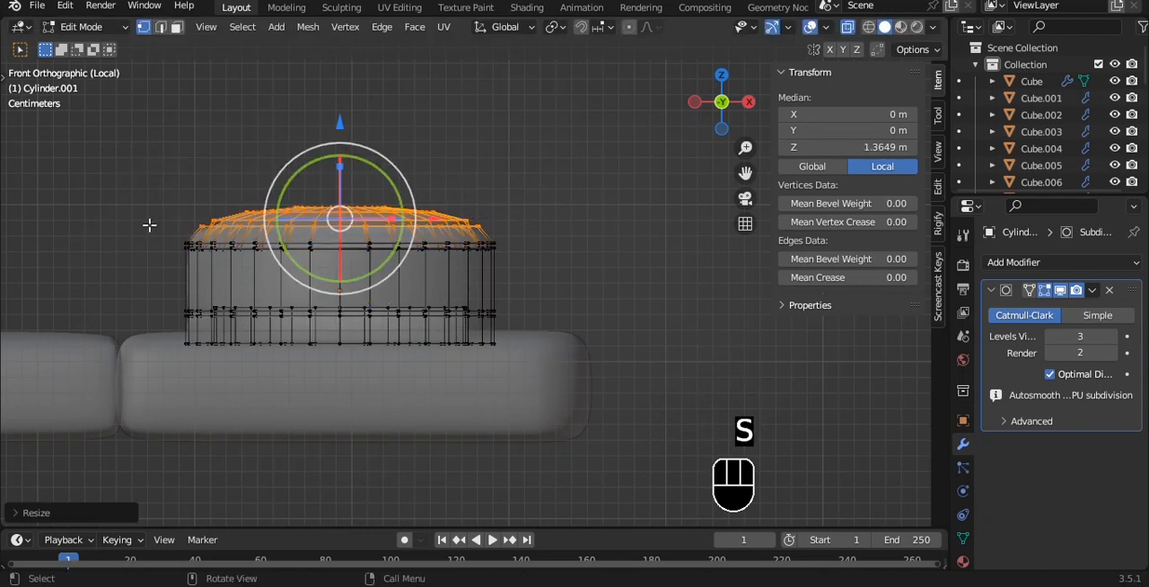
# - Scale the ring of vertices above the cylinder's middle to about 0.957 to taper its wall, and save the file
pyautogui.moveTo(159, 239); pyautogui.dragTo(580, 290)
pyautogui.press('s')
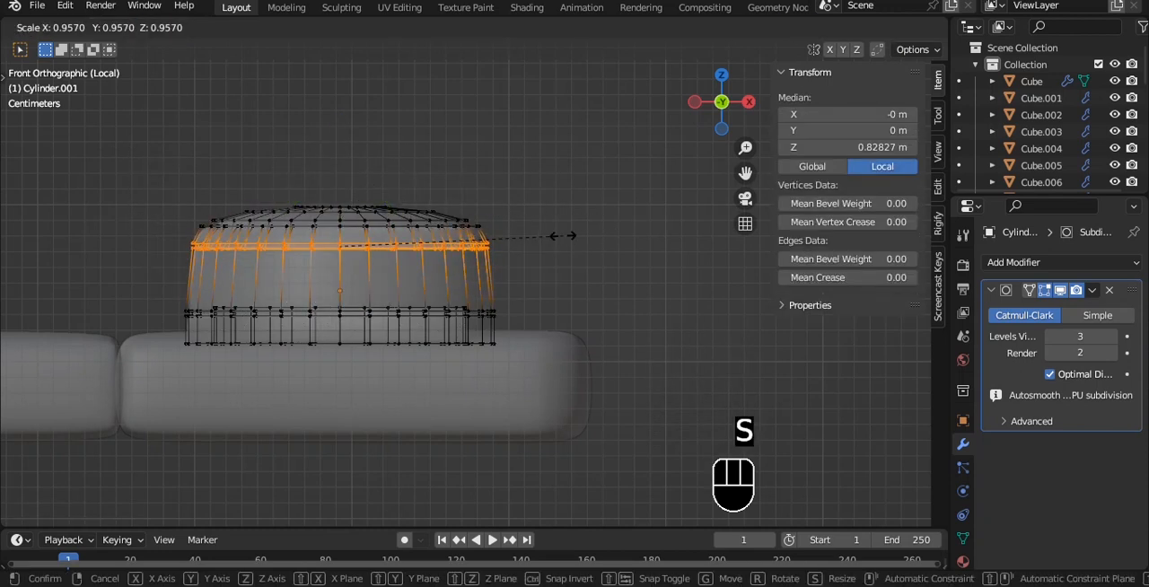
pyautogui.click(562, 236)
pyautogui.press('Tab')
pyautogui.hotkey('alt', 'z')
pyautogui.click(544, 182)
pyautogui.hotkey('ctrl', 's')
pyautogui.moveTo(542, 178); pyautogui.dragTo(516, 311, button='middle')
pyautogui.press('`')
pyautogui.hotkey('ctrl', 's')
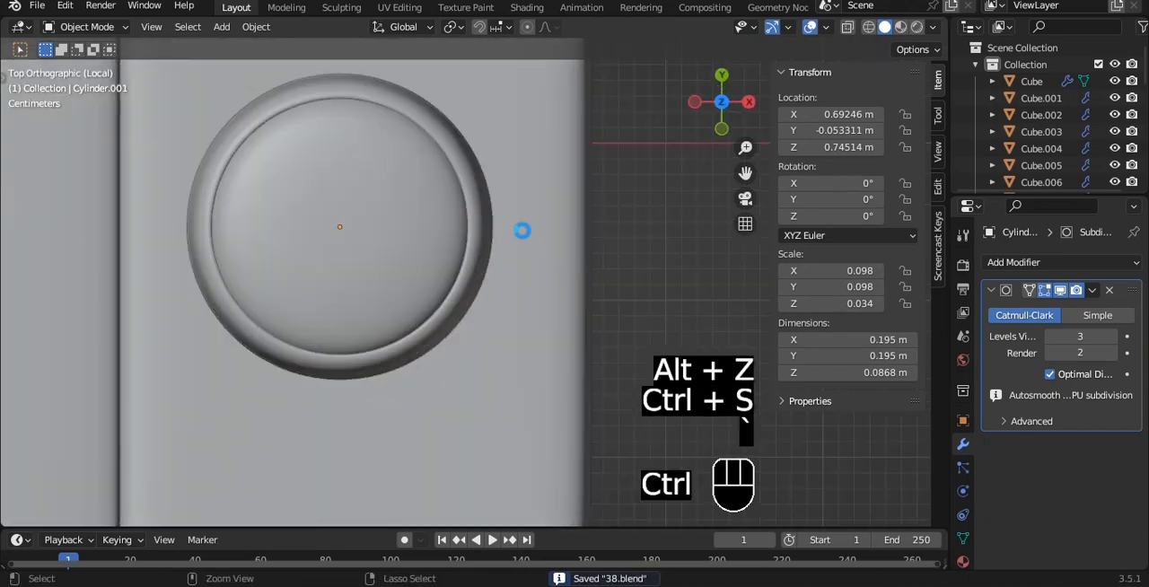
# - Add a new mesh cylinder, flatten it along Z to about 0.377 m high, and shade it auto smooth
pyautogui.scroll(-5, 517, 220)
pyautogui.hotkey('shift', 'a')
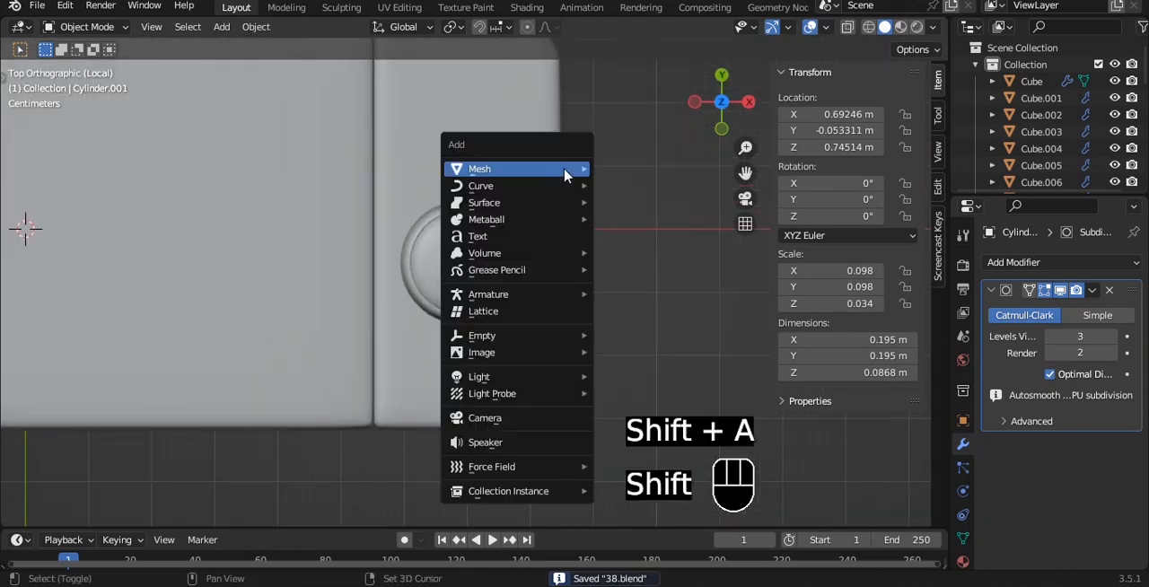
pyautogui.moveTo(520, 168)
pyautogui.click(636, 252)
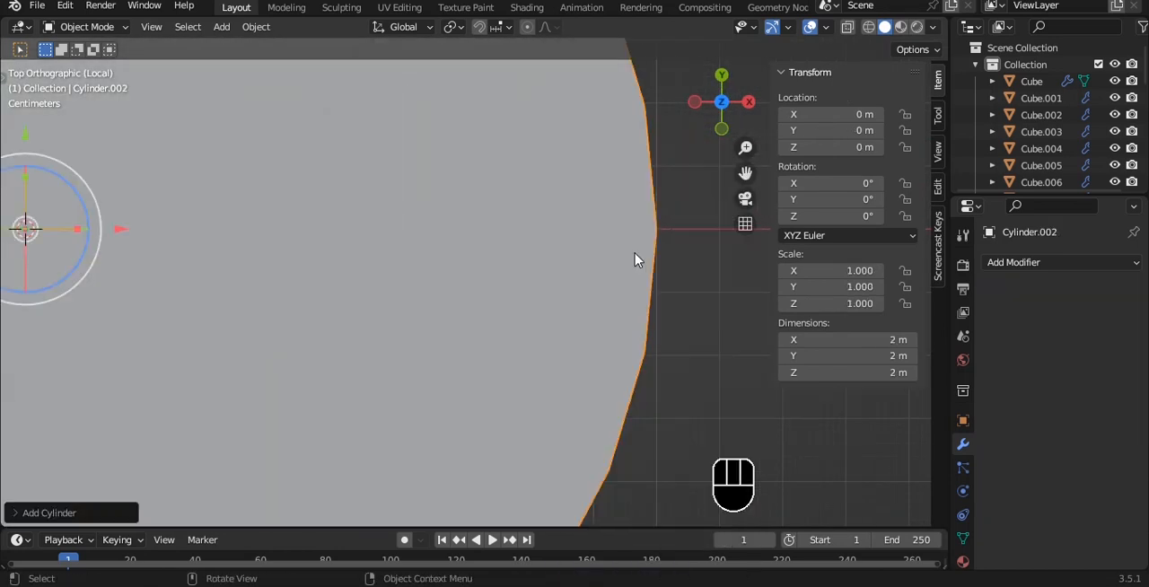
pyautogui.scroll(-5, 634, 243)
pyautogui.press('`')
pyautogui.click(521, 187)
pyautogui.press('s')
pyautogui.press('z')
pyautogui.click(420, 409)
pyautogui.rightClick(415, 411)
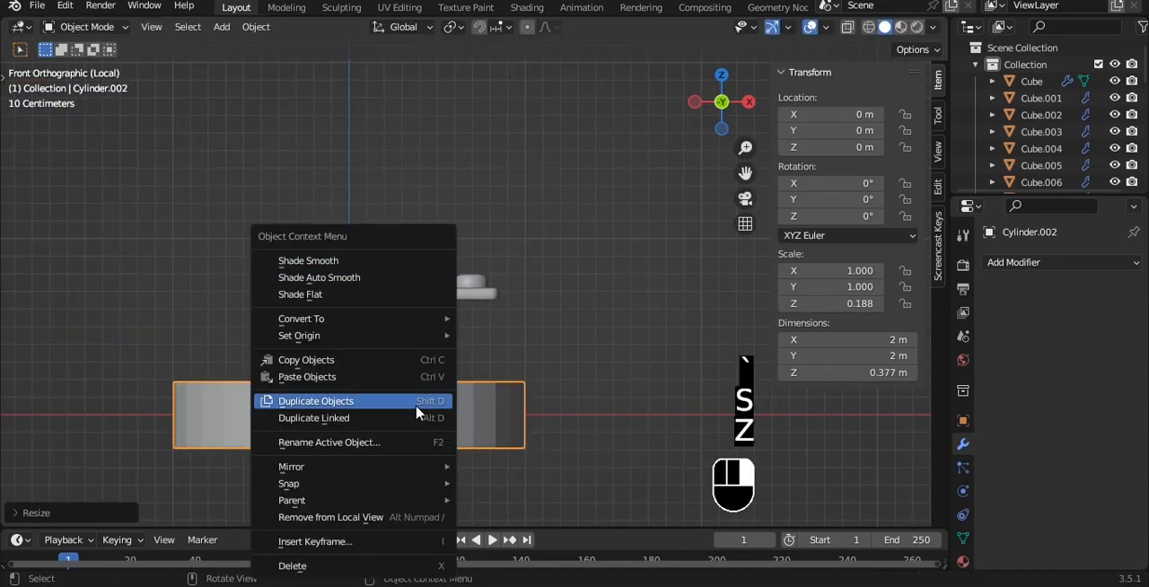
pyautogui.click(374, 279)
# - Shrink the new cylinder to about 0.052 m across and 0.0145 m high, placed at about X 0.645 m, Z 0.583 m
pyautogui.press('s')
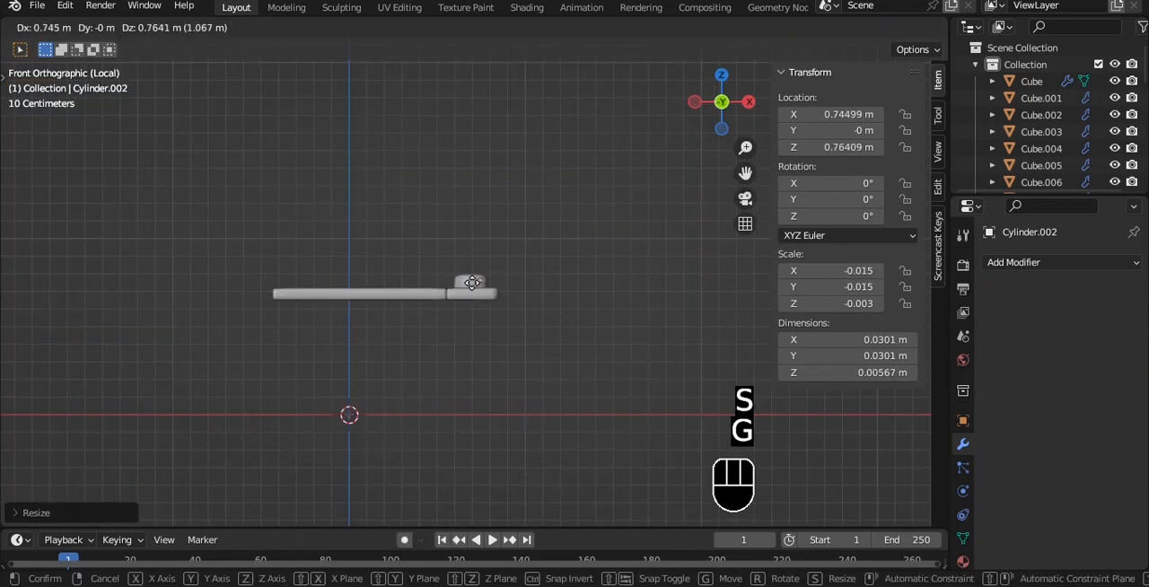
pyautogui.click(456, 313)
pyautogui.scroll(6, 476, 292)
pyautogui.scroll(4, 500, 289)
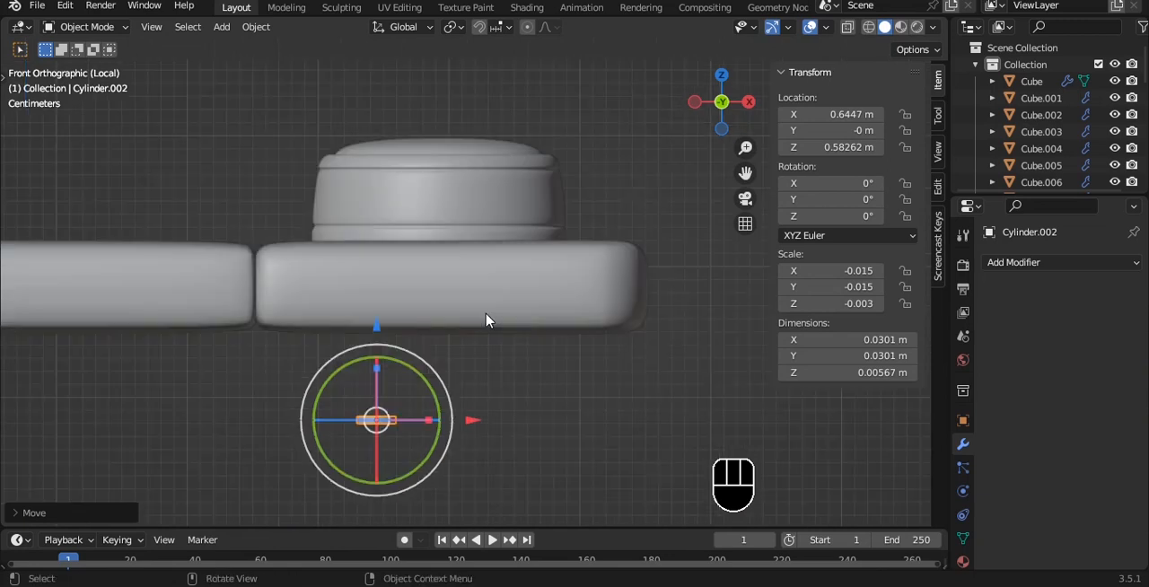
pyautogui.press('s')
pyautogui.click(638, 317)
pyautogui.press('s')
pyautogui.press('z')
pyautogui.click(725, 210)
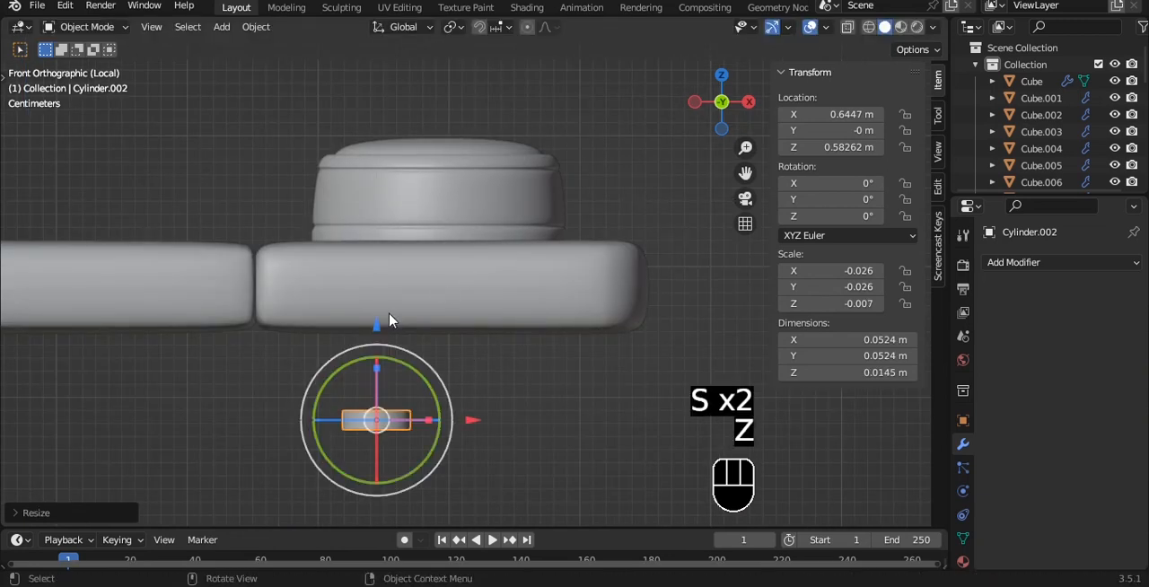
# - Place the small cylinder partly sunk into the shorter slab's top at about X 0.629 m, Y -0.203 m, Z 0.718 m
pyautogui.moveTo(377, 318); pyautogui.dragTo(377, 139)
pyautogui.scroll(4, 366, 169)
pyautogui.scroll(2, 483, 264)
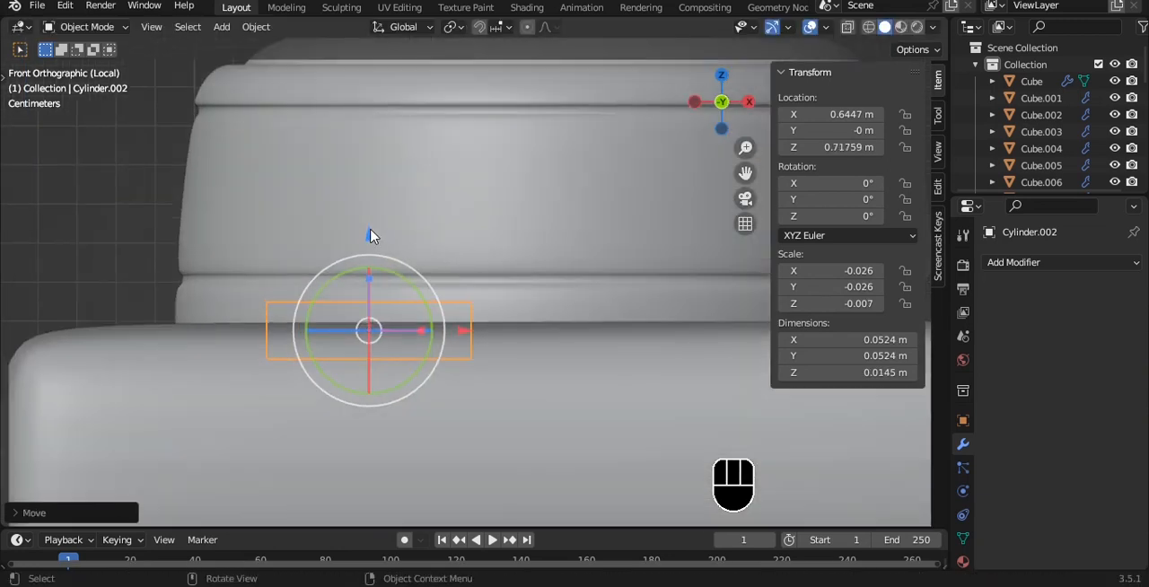
pyautogui.moveTo(372, 236); pyautogui.dragTo(371, 231)
pyautogui.keyDown('alt'); pyautogui.moveTo(451, 176); pyautogui.dragTo(439, 257); pyautogui.keyUp('alt')
pyautogui.scroll(-8, 439, 257)
pyautogui.press('`')
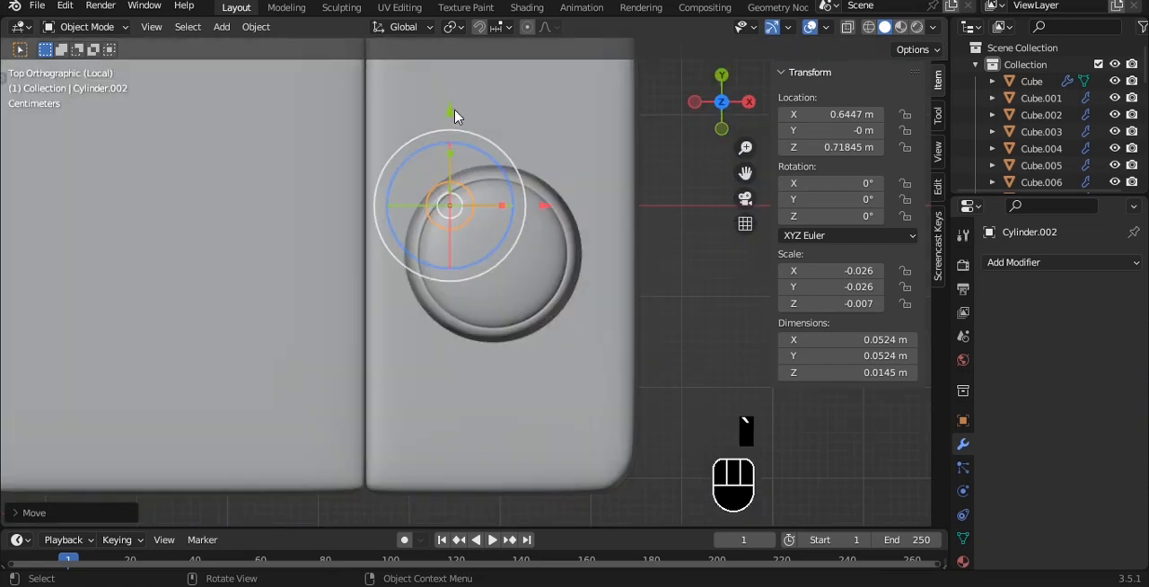
pyautogui.moveTo(454, 116); pyautogui.dragTo(427, 305)
pyautogui.scroll(1, 549, 429)
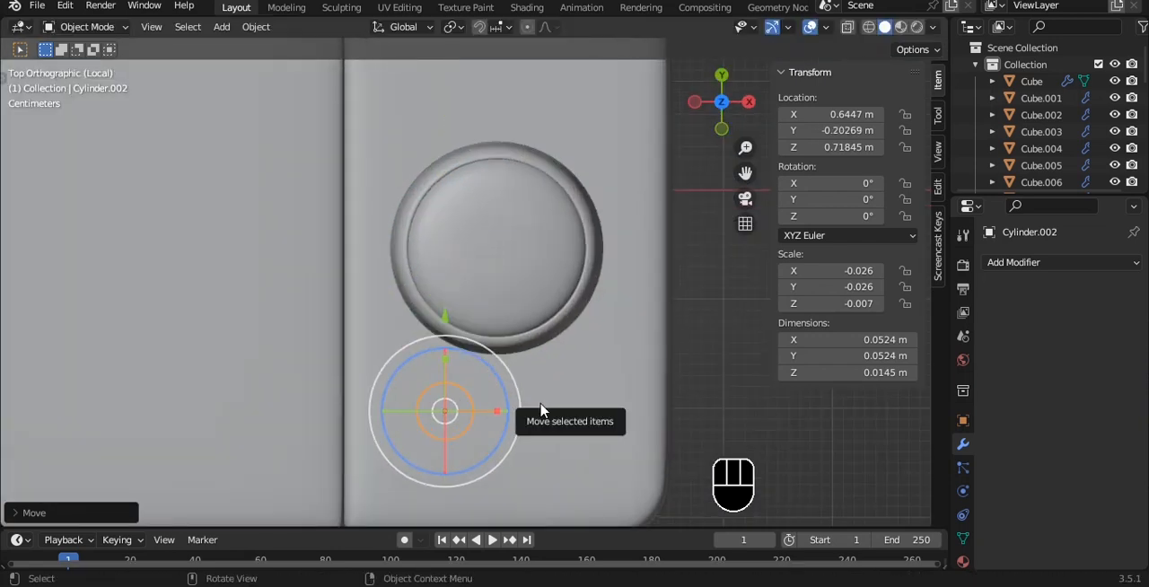
pyautogui.press('`')
pyautogui.click(480, 301)
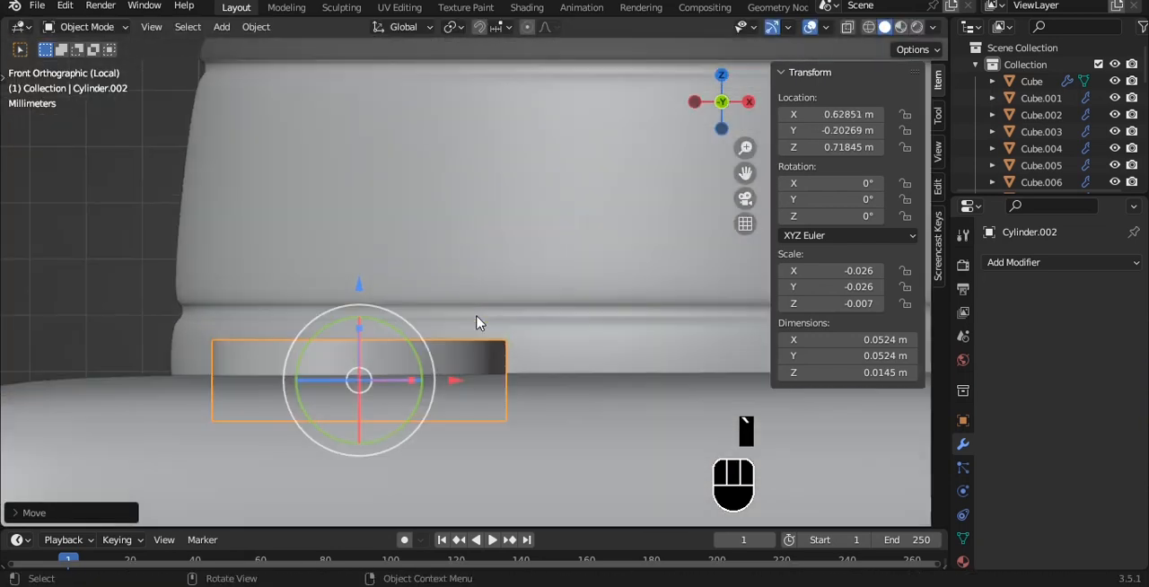
# - Add a level 2 subdivision surface to the small cylinder and cut an edge loop close to its upper rim
pyautogui.hotkey('ctrl', '2')
pyautogui.scroll(2, 476, 321)
pyautogui.press('Tab')
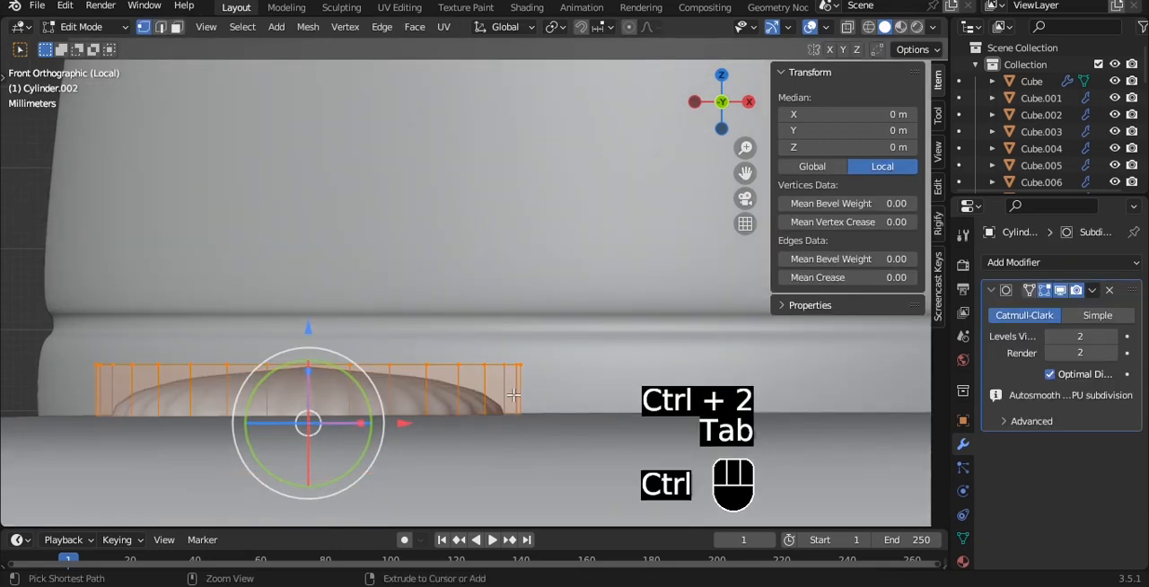
pyautogui.hotkey('ctrl', 'r')
pyautogui.click(513, 393)
pyautogui.click(513, 353)
# - Delete the bottom ring of vertices of the small cylinder
pyautogui.hotkey('alt', 'z')
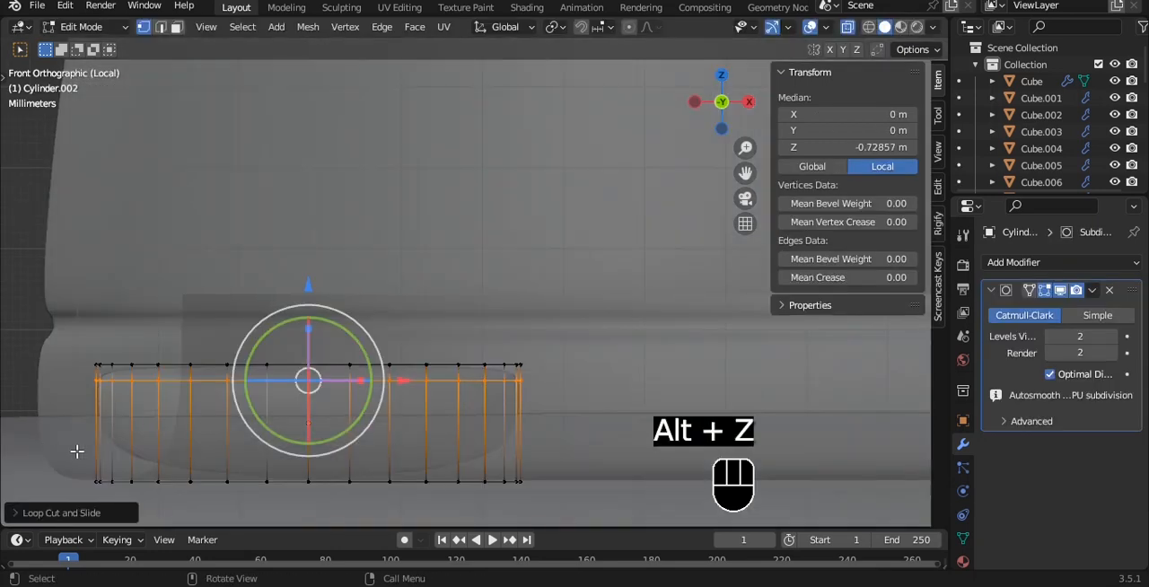
pyautogui.moveTo(76, 453); pyautogui.dragTo(574, 511)
pyautogui.press('x')
pyautogui.click(632, 344)
pyautogui.hotkey('alt', 'z')
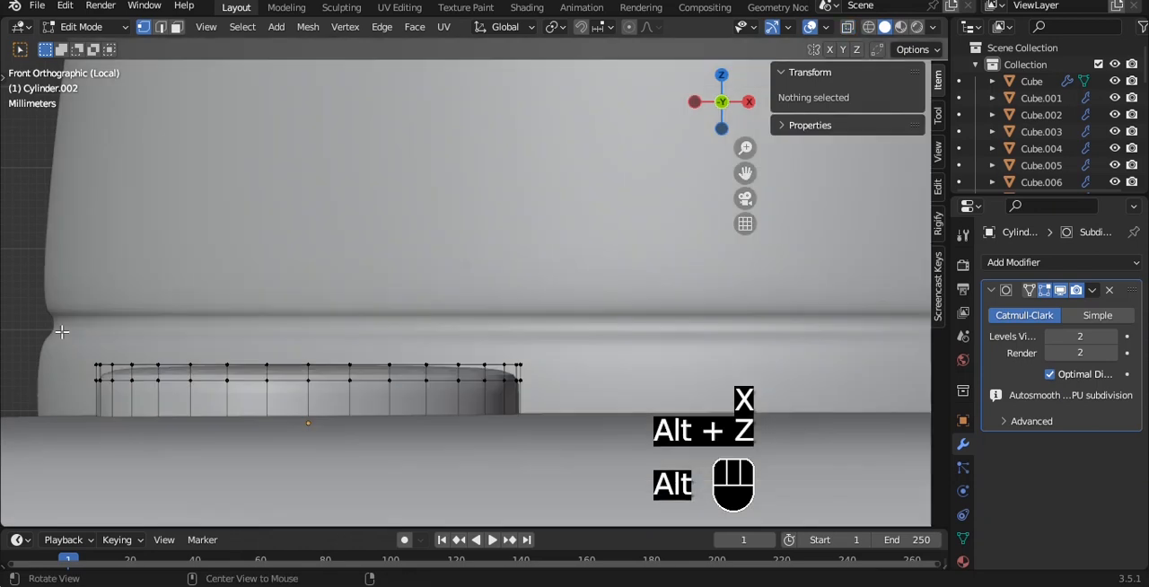
# - Inset the small cylinder's top face, raise the inner face slightly to dome the button, and save the file
pyautogui.hotkey('alt', 'z')
pyautogui.moveTo(59, 329); pyautogui.dragTo(574, 366)
pyautogui.hotkey('alt', 'z')
pyautogui.moveTo(574, 366); pyautogui.dragTo(561, 227, button='middle')
pyautogui.scroll(-6, 559, 336)
pyautogui.scroll(5, 559, 239)
pyautogui.press('i')
pyautogui.click(533, 211)
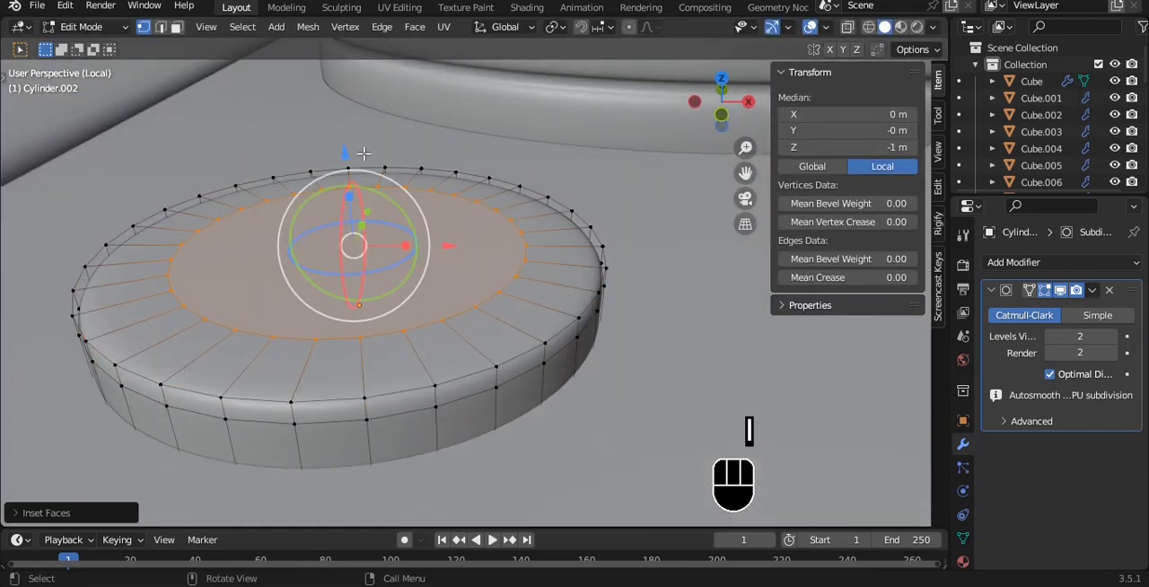
pyautogui.moveTo(354, 156); pyautogui.dragTo(354, 142)
pyautogui.press('Tab')
pyautogui.scroll(-9, 439, 167)
pyautogui.press('`')
pyautogui.click(487, 176)
pyautogui.hotkey('ctrl', 's')
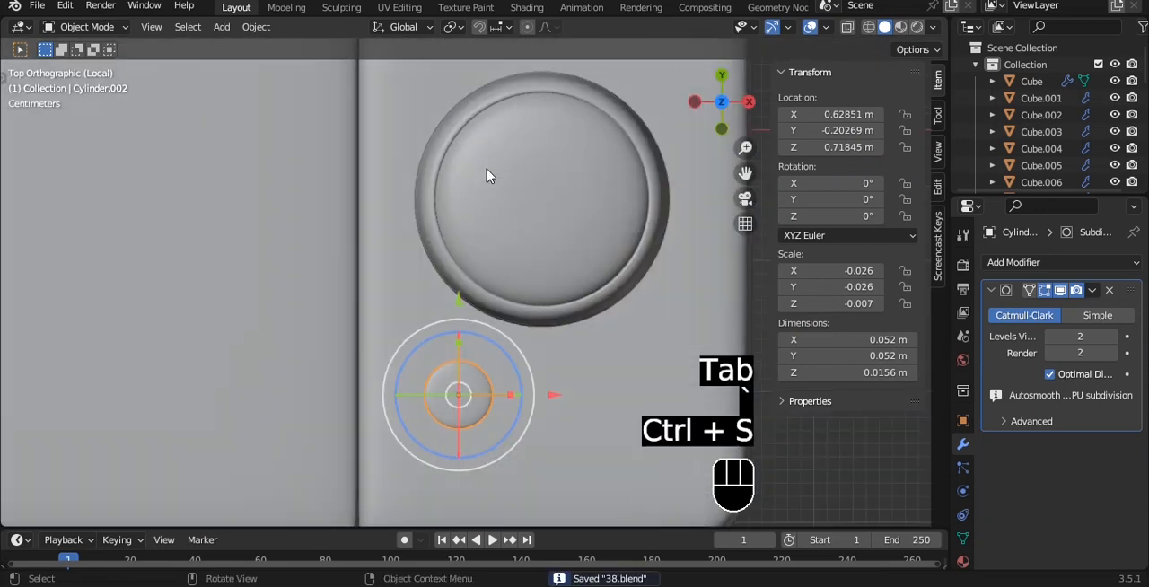
# - Duplicate the small button to the other side of the large cylinder at about X 0.705 m, Y 0.132 m
pyautogui.scroll(-2, 488, 174)
pyautogui.keyDown('shift'); pyautogui.moveTo(504, 170); pyautogui.dragTo(512, 292, button='middle'); pyautogui.keyUp('shift')
pyautogui.scroll(-3, 495, 279)
pyautogui.hotkey('shift', 'd')
pyautogui.press('u')
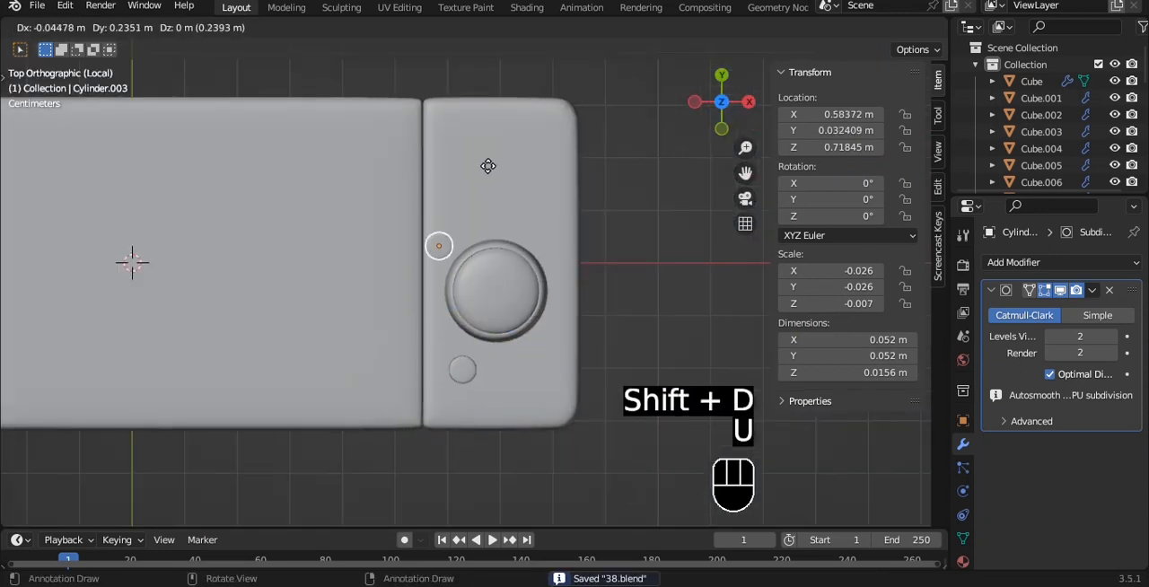
pyautogui.press('y')
pyautogui.click(501, 116)
pyautogui.keyDown('shift'); pyautogui.moveTo(502, 121); pyautogui.dragTo(484, 192, button='middle'); pyautogui.keyUp('shift')
pyautogui.moveTo(538, 265); pyautogui.dragTo(587, 265)
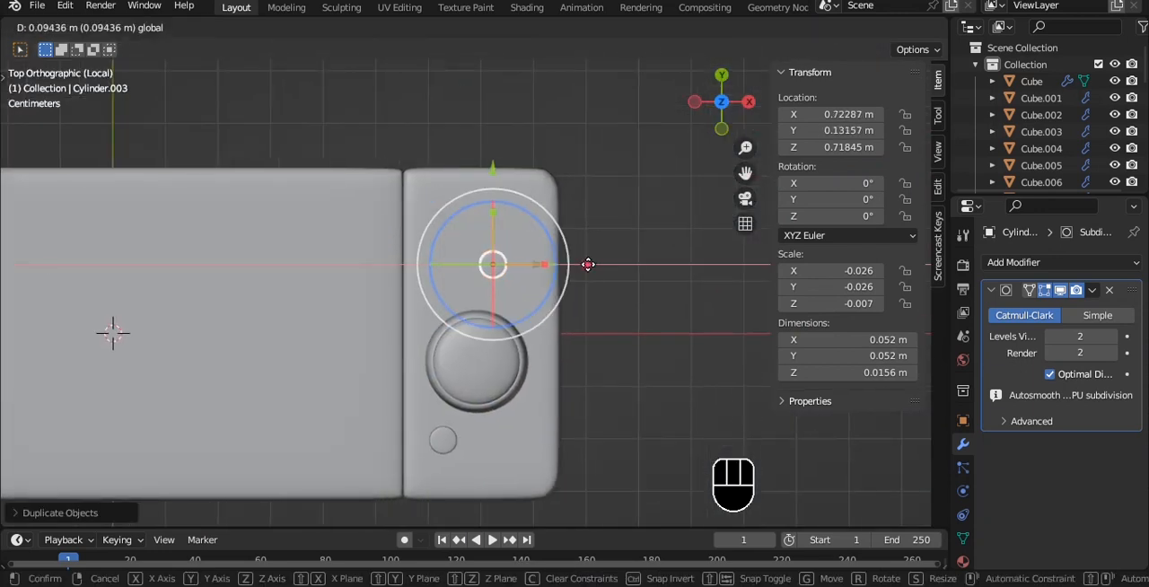
# - Shift the large domed cylinder slightly along X to line up with the duplicated button
pyautogui.click(506, 361)
pyautogui.scroll(1, 570, 369)
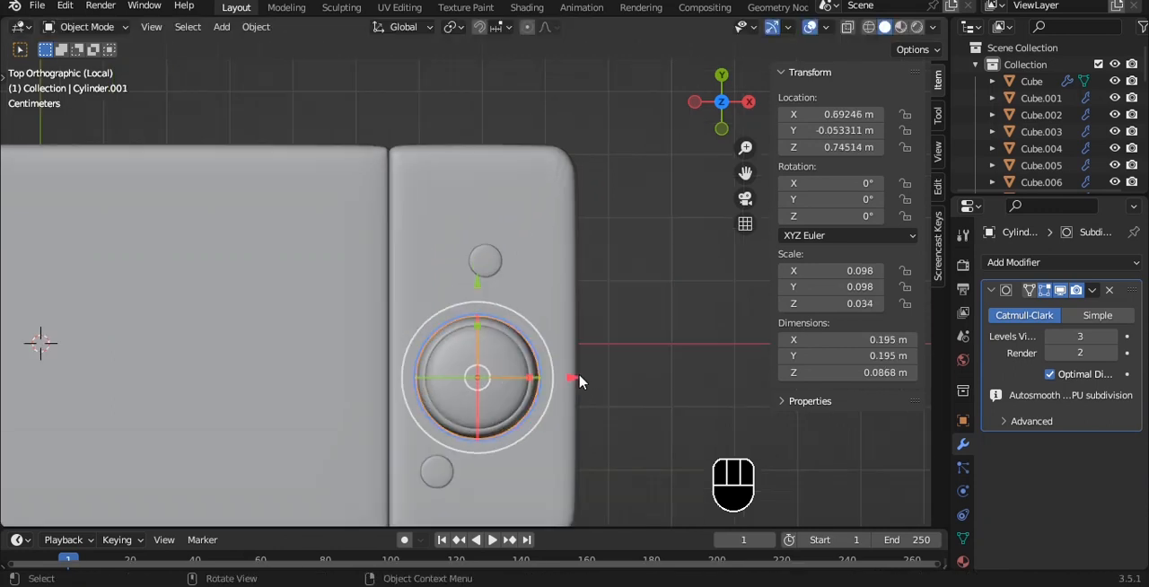
pyautogui.moveTo(581, 375); pyautogui.dragTo(588, 373)
# - Duplicate the upper button along Y to place a second one above it in line
pyautogui.click(489, 259)
pyautogui.scroll(3, 516, 222)
pyautogui.keyDown('shift'); pyautogui.moveTo(517, 221); pyautogui.dragTo(472, 275, button='middle'); pyautogui.keyUp('shift')
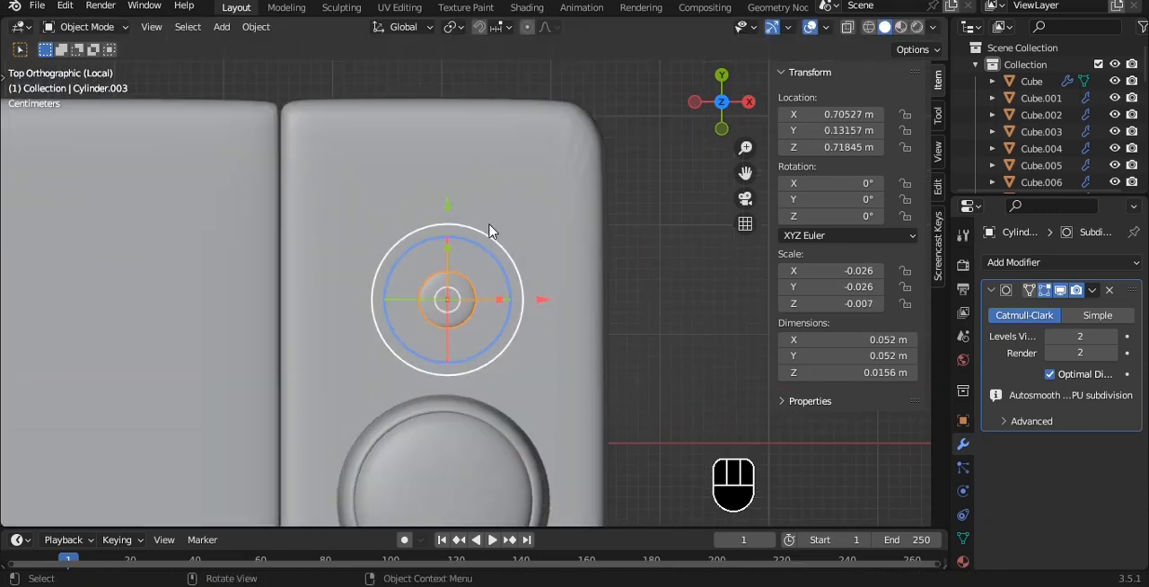
pyautogui.hotkey('shift', 'd')
pyautogui.press('y')
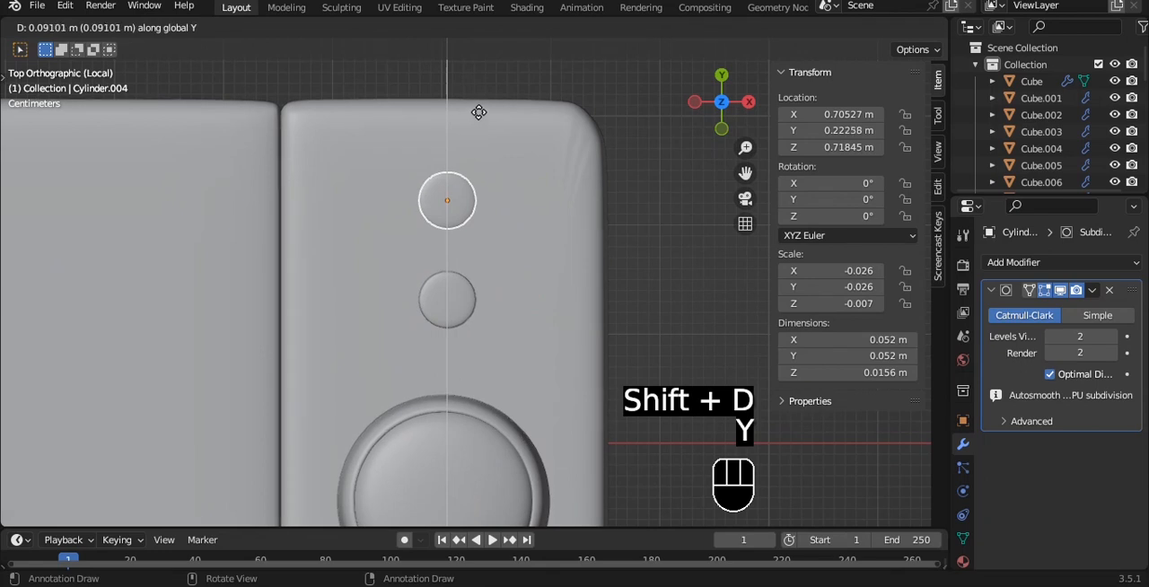
pyautogui.click(476, 106)
# - Duplicate the two aligned upper buttons and rotate the copies 90° about their shared center
pyautogui.keyDown('shift'); pyautogui.click(453, 285); pyautogui.keyUp('shift')
pyautogui.hotkey('shift', 'd')
pyautogui.write('r')
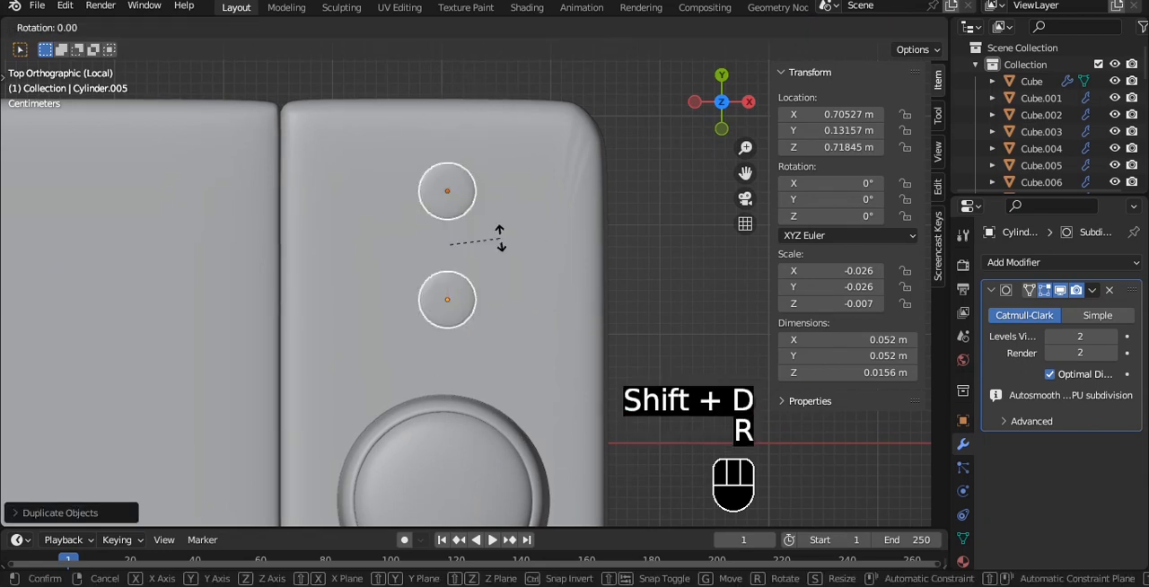
pyautogui.write('90')
pyautogui.click(499, 241)
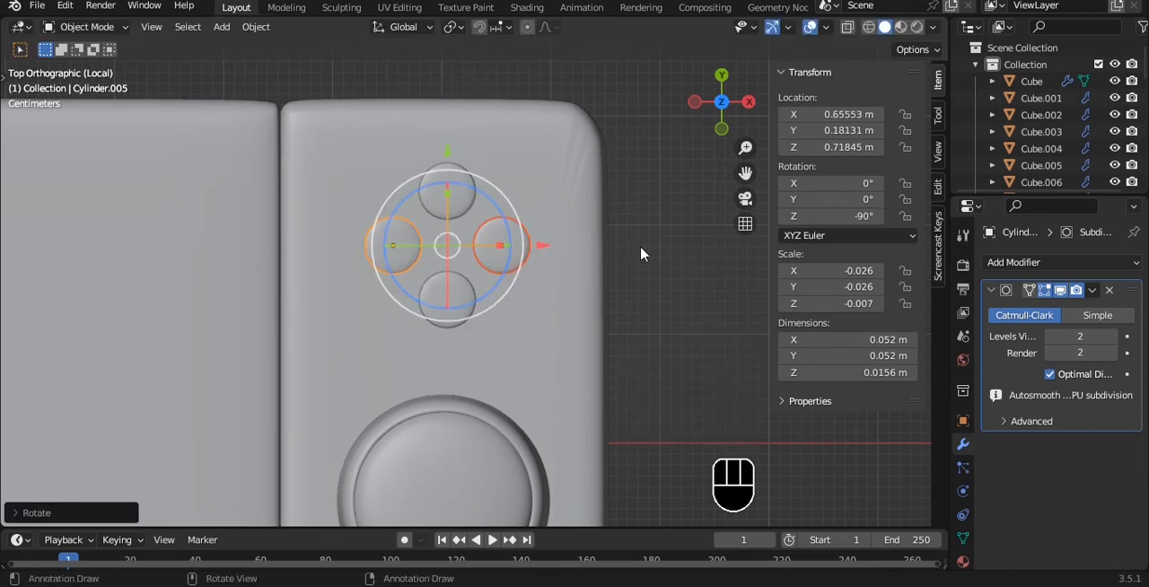
# - Spread the two side buttons apart along X, the outer one to about 0.773 m, and delete the two vertically aligned buttons
pyautogui.moveTo(606, 244); pyautogui.dragTo(626, 244)
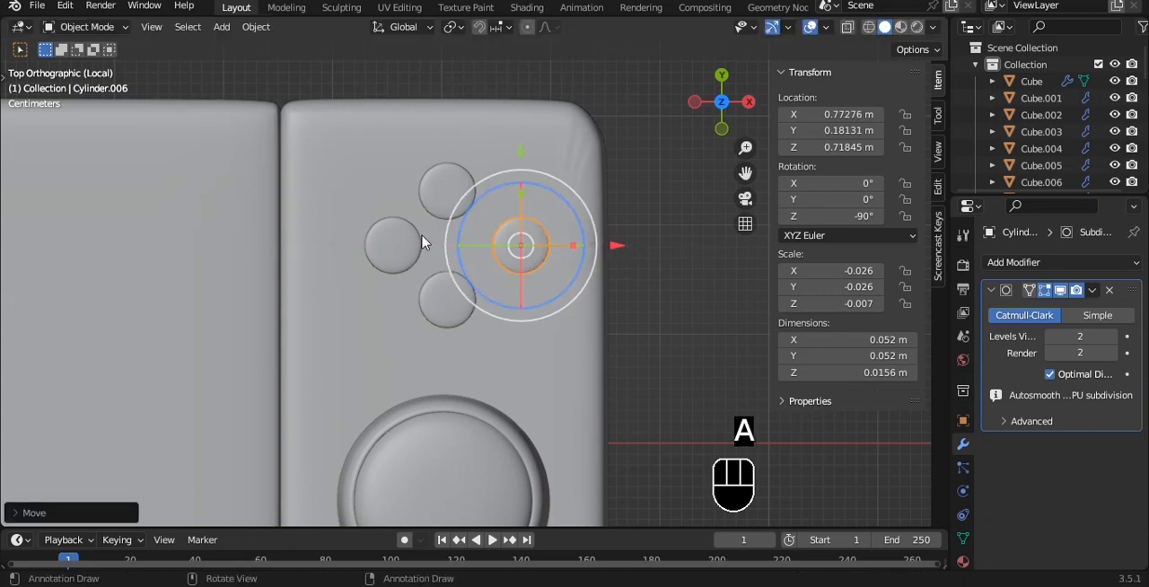
pyautogui.moveTo(486, 244); pyautogui.dragTo(465, 242)
pyautogui.click(455, 291)
pyautogui.press('Delete')
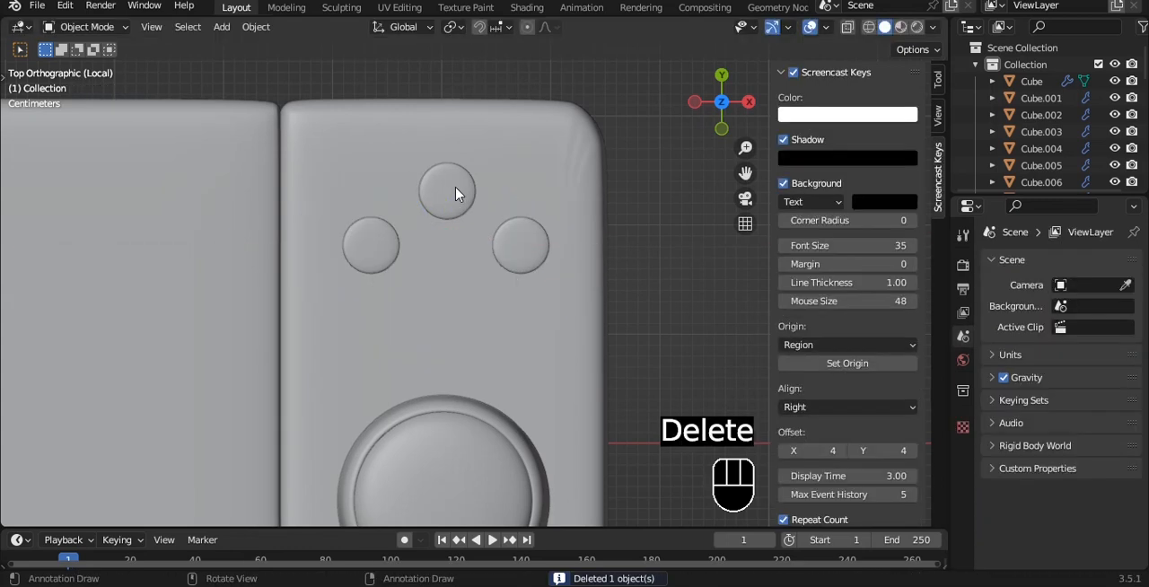
pyautogui.click(456, 188)
pyautogui.press('Delete')
# - Duplicate the two side buttons and rotate the copies 90° to complete a four-button diamond
pyautogui.click(380, 242)
pyautogui.keyDown('shift'); pyautogui.click(517, 267); pyautogui.keyUp('shift')
pyautogui.hotkey('shift', 'd')
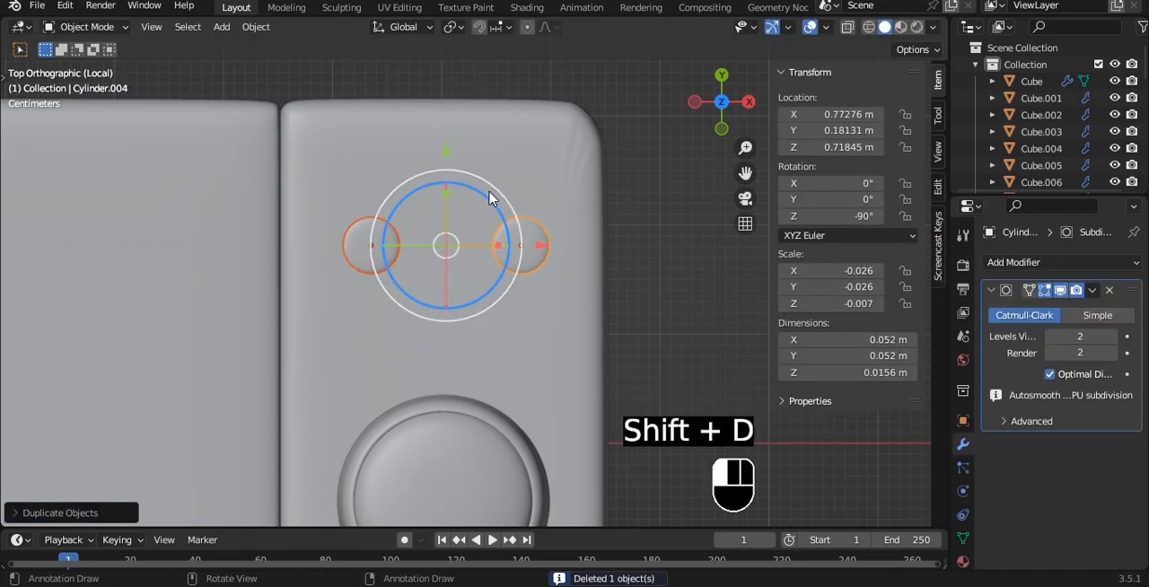
pyautogui.click(489, 199)
pyautogui.click(531, 250)
pyautogui.keyDown('shift'); pyautogui.click(382, 244); pyautogui.keyUp('shift')
pyautogui.press('r')
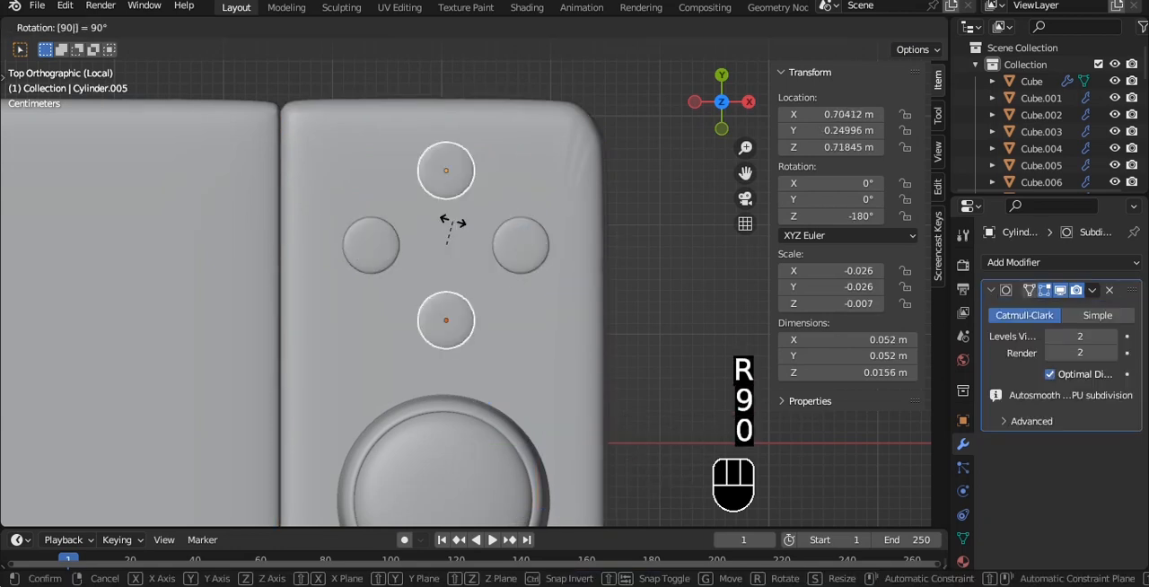
pyautogui.click(452, 224)
# - Inset the top face of the shorter slab beneath the buttons
pyautogui.press('a')
pyautogui.moveTo(582, 264); pyautogui.dragTo(569, 301, button='middle')
pyautogui.click(569, 305)
pyautogui.press('Tab')
pyautogui.press('3')
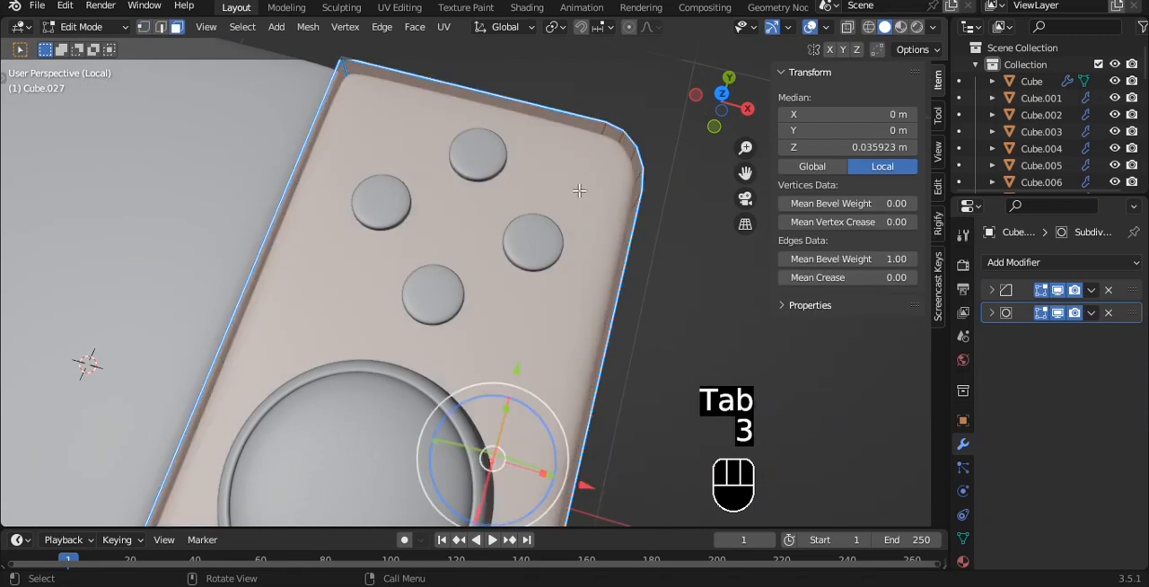
pyautogui.scroll(-4, 579, 134)
pyautogui.keyDown('shift'); pyautogui.moveTo(580, 190); pyautogui.dragTo(446, 179, button='middle'); pyautogui.keyUp('shift')
pyautogui.press('i')
pyautogui.click(564, 134)
pyautogui.press('Tab')
# - Examine from the side how far the round buttons protrude above the shorter slab
pyautogui.press('`')
pyautogui.click(539, 179)
pyautogui.keyDown('alt'); pyautogui.keyDown('shift'); pyautogui.moveTo(365, 190); pyautogui.dragTo(438, 246, button='middle'); pyautogui.keyUp('shift'); pyautogui.keyUp('alt')
pyautogui.scroll(3, 439, 246)
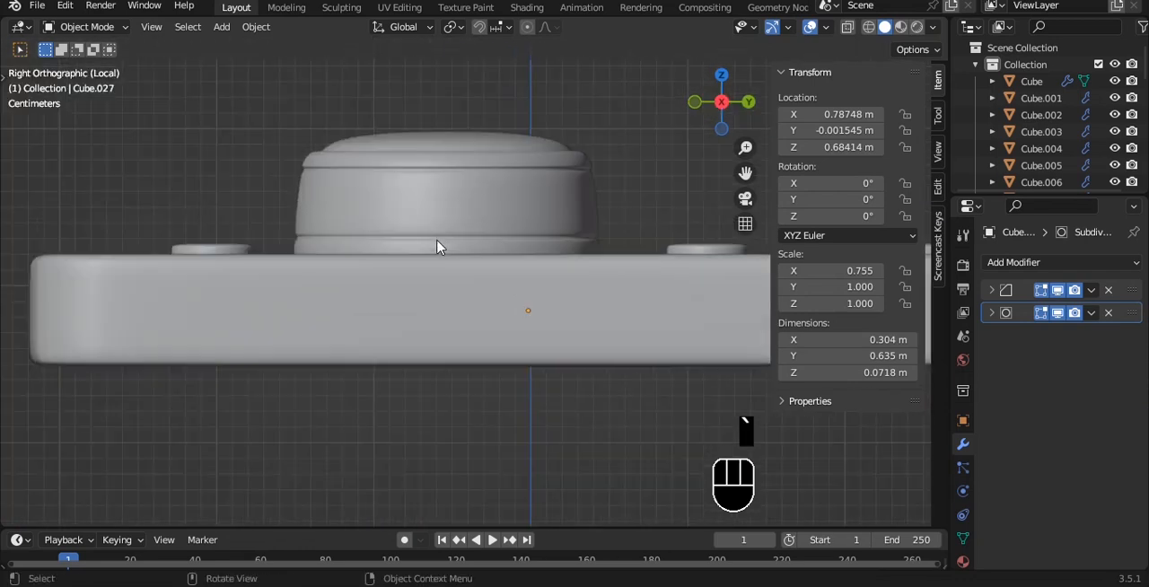
pyautogui.keyDown('alt'); pyautogui.keyDown('shift'); pyautogui.moveTo(573, 250); pyautogui.dragTo(222, 235, button='middle'); pyautogui.keyUp('shift'); pyautogui.keyUp('alt')
pyautogui.keyDown('alt'); pyautogui.moveTo(478, 219); pyautogui.dragTo(452, 243, button='middle'); pyautogui.keyUp('alt')
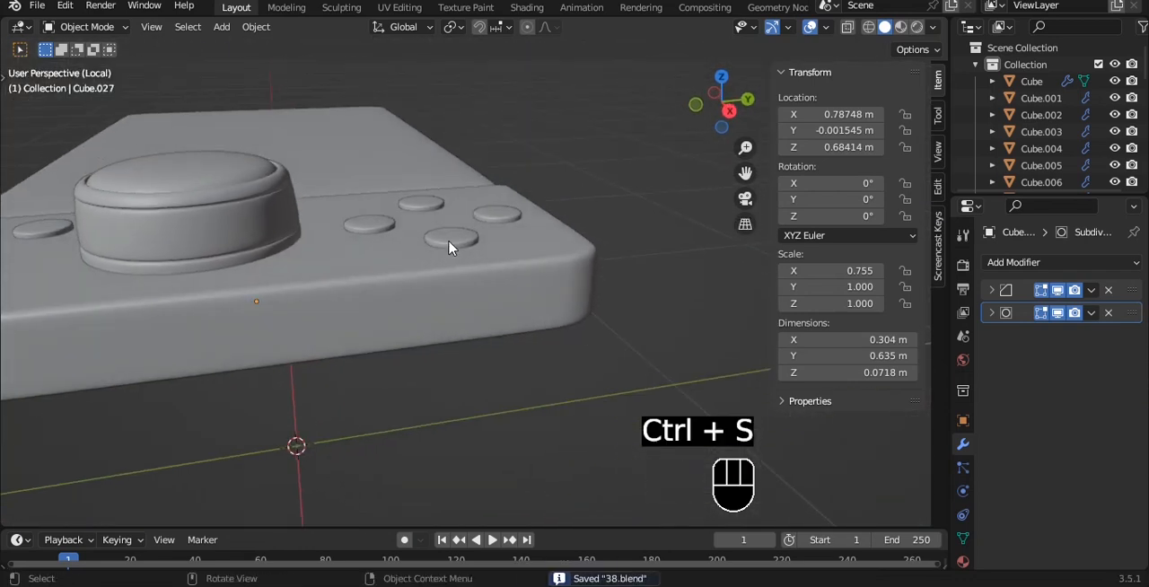
# - Select all five round buttons, raise them to about Z 0.7206 m, and save the file
pyautogui.click(421, 218)
pyautogui.hotkey('ctrl', 'z')
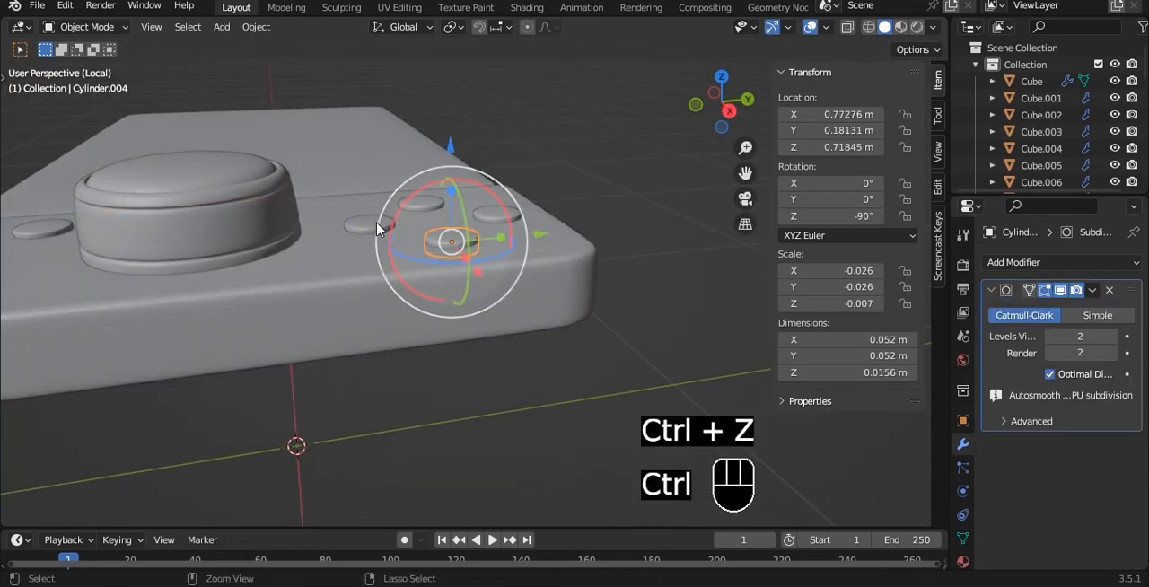
pyautogui.keyDown('shift'); pyautogui.click(493, 218); pyautogui.keyUp('shift')
pyautogui.keyDown('alt'); pyautogui.keyDown('shift'); pyautogui.moveTo(492, 218); pyautogui.dragTo(605, 227, button='middle'); pyautogui.keyUp('shift'); pyautogui.keyUp('alt')
pyautogui.keyDown('shift'); pyautogui.click(151, 242); pyautogui.keyUp('shift')
pyautogui.press('`')
pyautogui.click(273, 197)
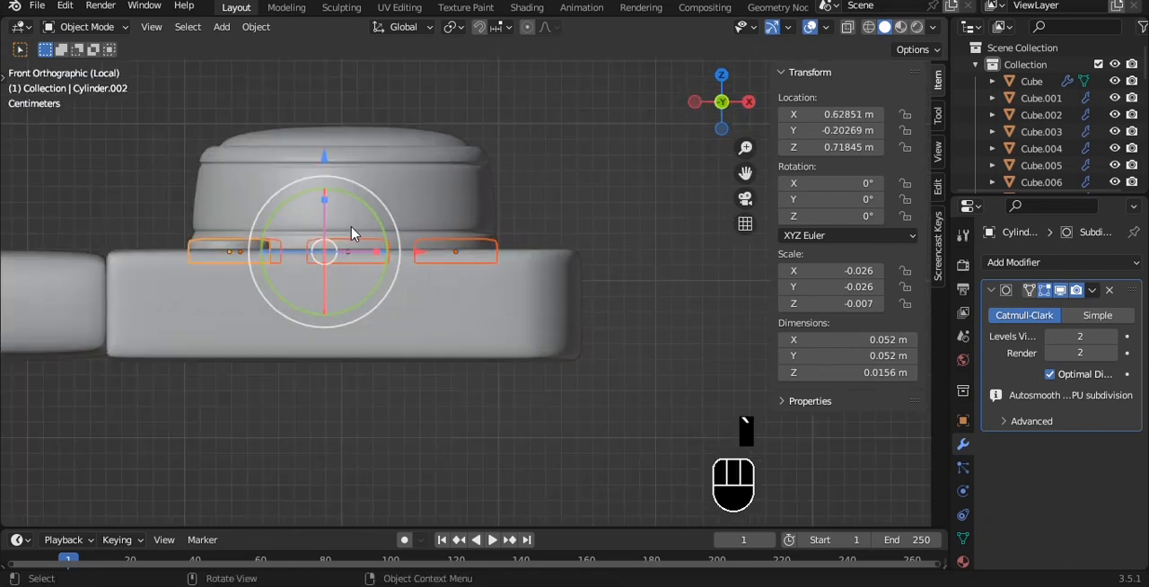
pyautogui.press('`')
pyautogui.click(448, 232)
pyautogui.moveTo(501, 154); pyautogui.dragTo(501, 151)
pyautogui.click(513, 150)
pyautogui.scroll(-2, 513, 151)
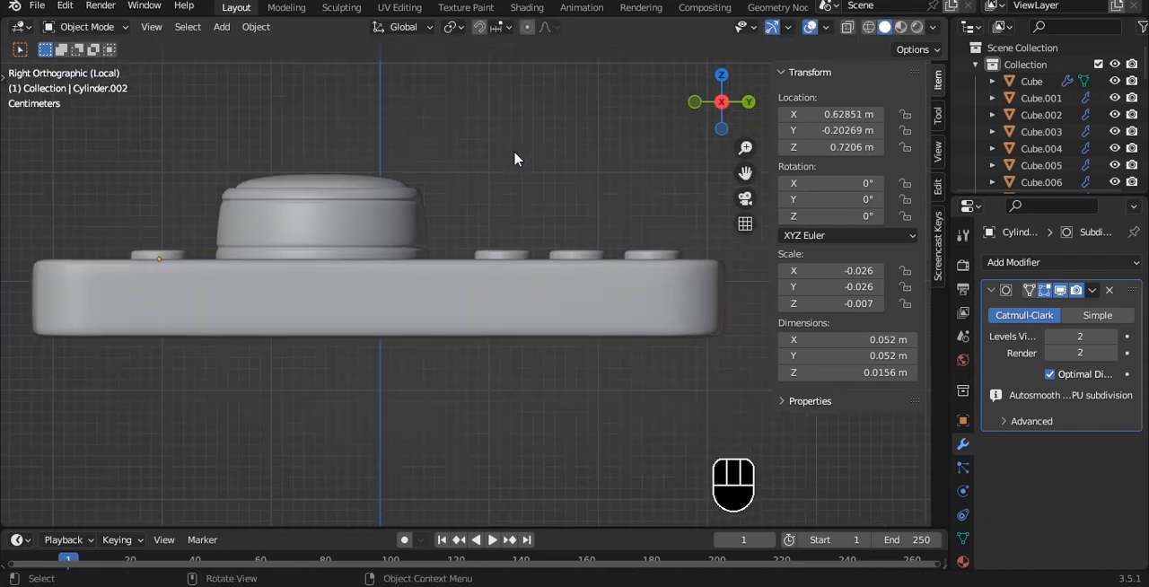
pyautogui.keyDown('alt'); pyautogui.moveTo(513, 151); pyautogui.dragTo(571, 284, button='middle'); pyautogui.keyUp('alt')
pyautogui.hotkey('ctrl', 's')
# - Duplicate the large slab in place
pyautogui.scroll(-4, 547, 273)
pyautogui.press('`')
pyautogui.click(531, 184)
pyautogui.click(501, 133)
pyautogui.keyDown('alt'); pyautogui.keyDown('shift'); pyautogui.moveTo(503, 134); pyautogui.dragTo(584, 180, button='middle'); pyautogui.keyUp('shift'); pyautogui.keyUp('alt')
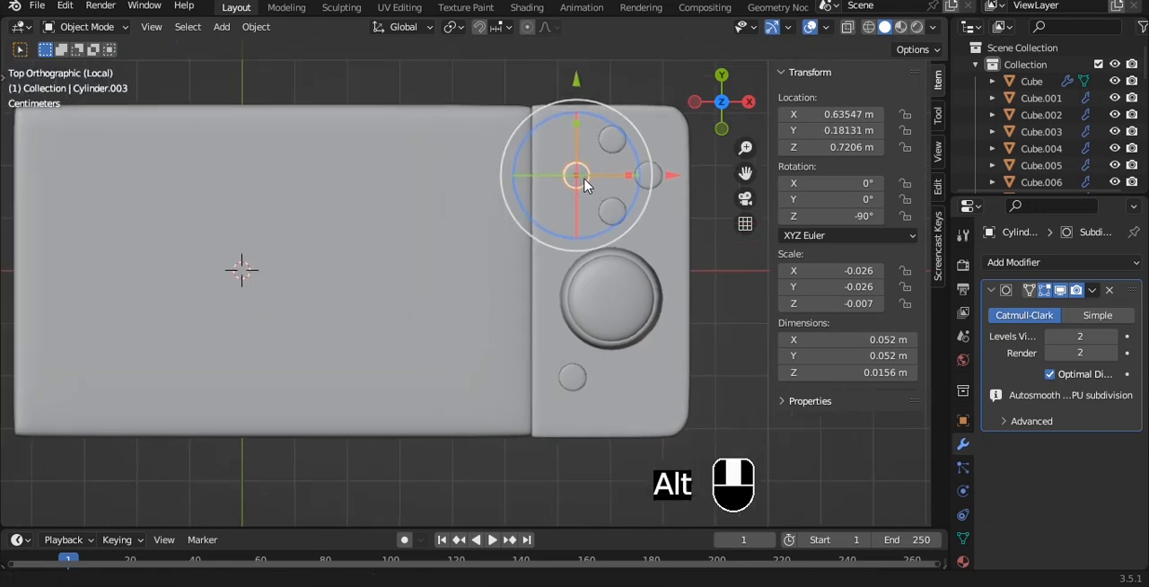
pyautogui.scroll(-3, 539, 193)
pyautogui.keyDown('alt'); pyautogui.keyDown('shift'); pyautogui.moveTo(404, 219); pyautogui.dragTo(501, 228, button='middle'); pyautogui.keyUp('shift'); pyautogui.keyUp('alt')
pyautogui.click(484, 260)
pyautogui.scroll(1, 484, 260)
pyautogui.scroll(-3, 559, 232)
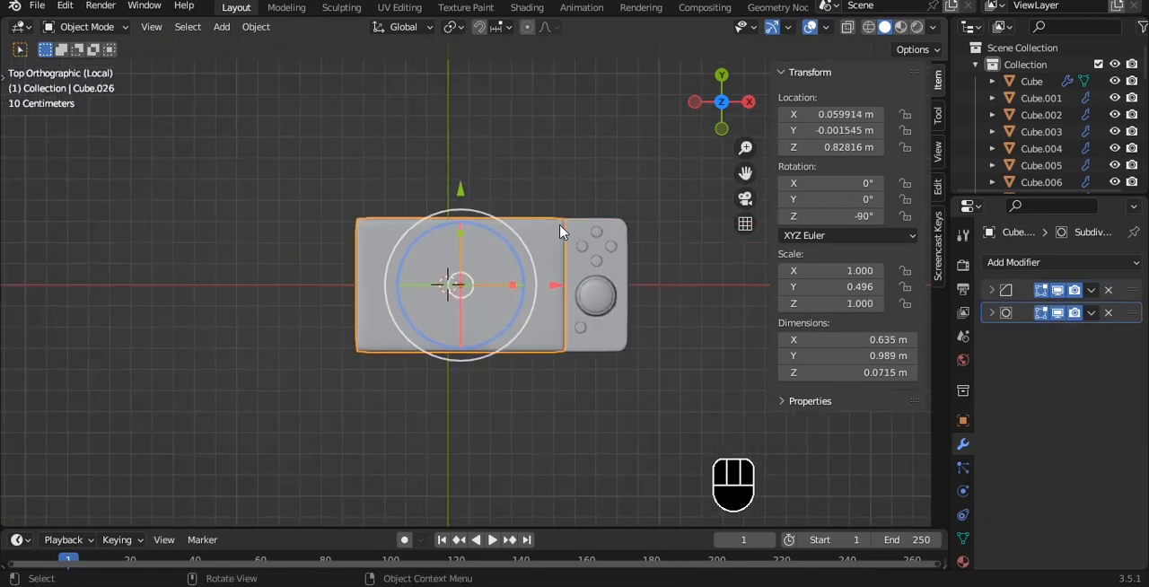
pyautogui.hotkey('shift', 'd')
pyautogui.rightClick(561, 262)
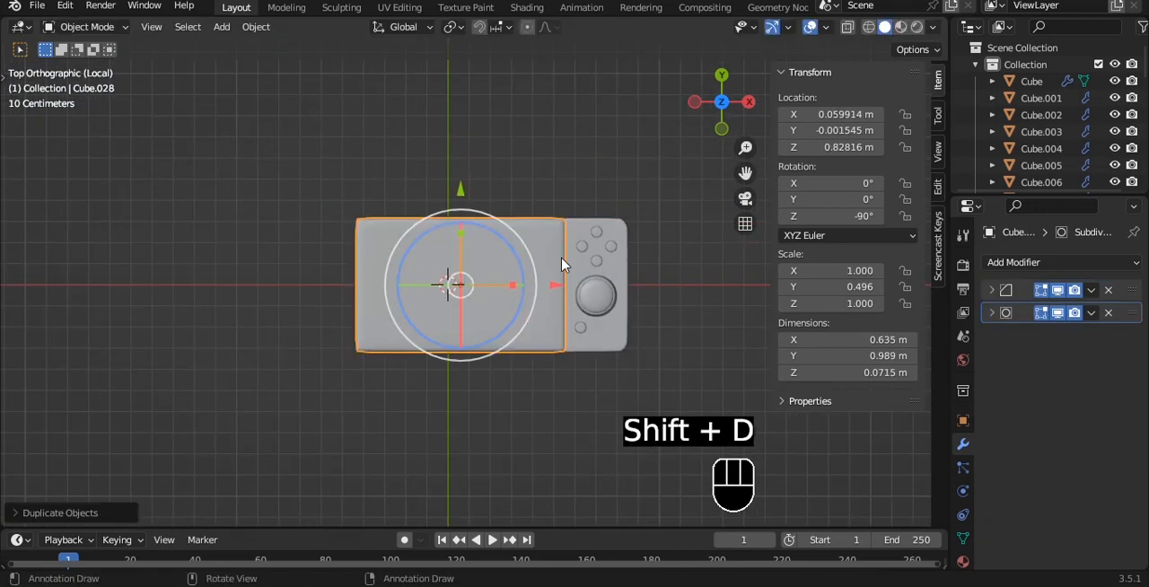
# - Add an X-axis Mirror modifier to the button slab with the large slab as the mirror object
pyautogui.click(601, 272)
pyautogui.click(1013, 262)
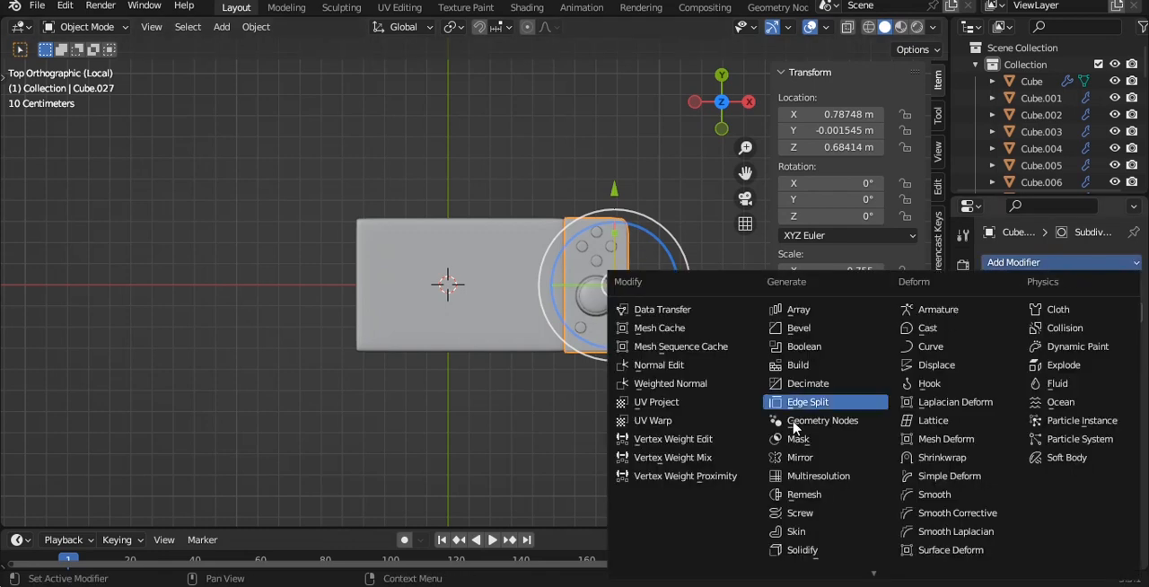
pyautogui.click(799, 457)
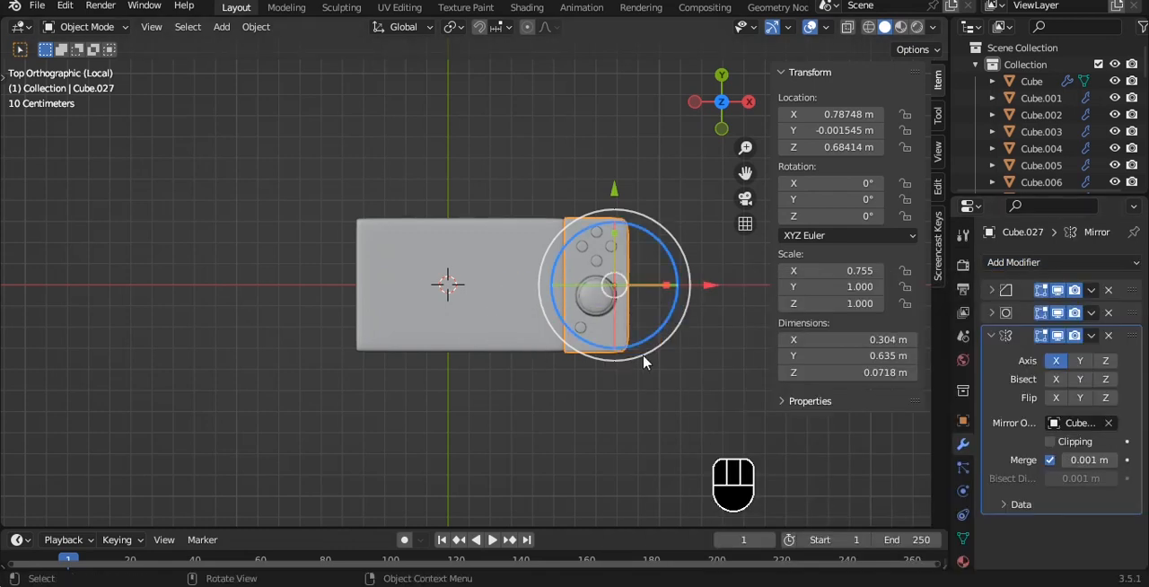
# - Apply rotation and scale to the button slab and the duplicated large slab
pyautogui.hotkey('ctrl', 'a')
pyautogui.click(664, 303)
pyautogui.click(530, 318)
pyautogui.hotkey('ctrl', 'a')
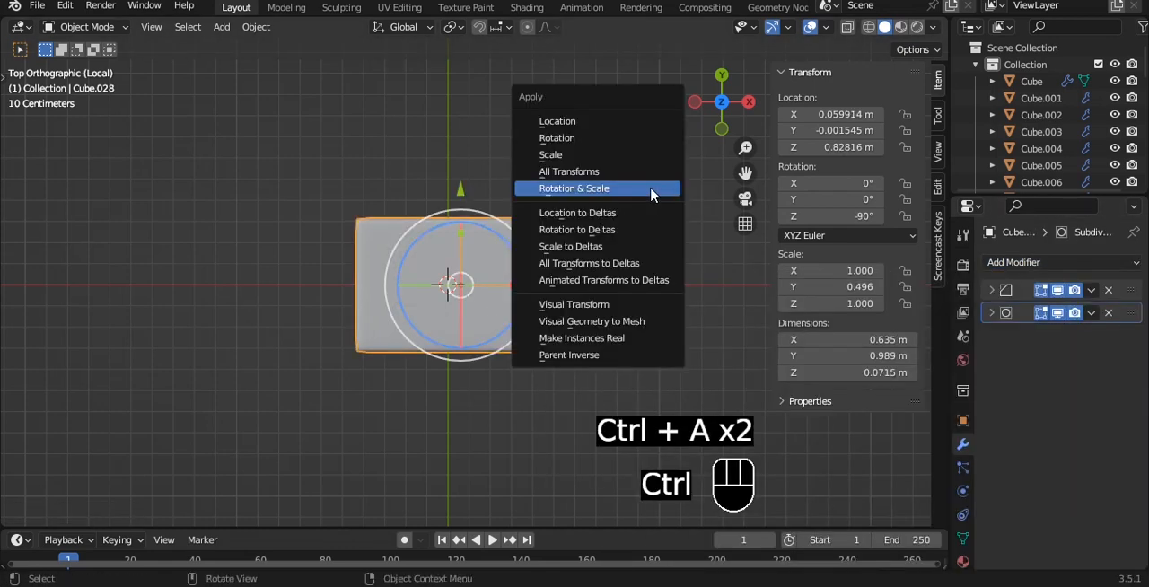
pyautogui.click(588, 190)
# - Raise the original large slab above its copy to about Z 1.036 m
pyautogui.click(579, 285)
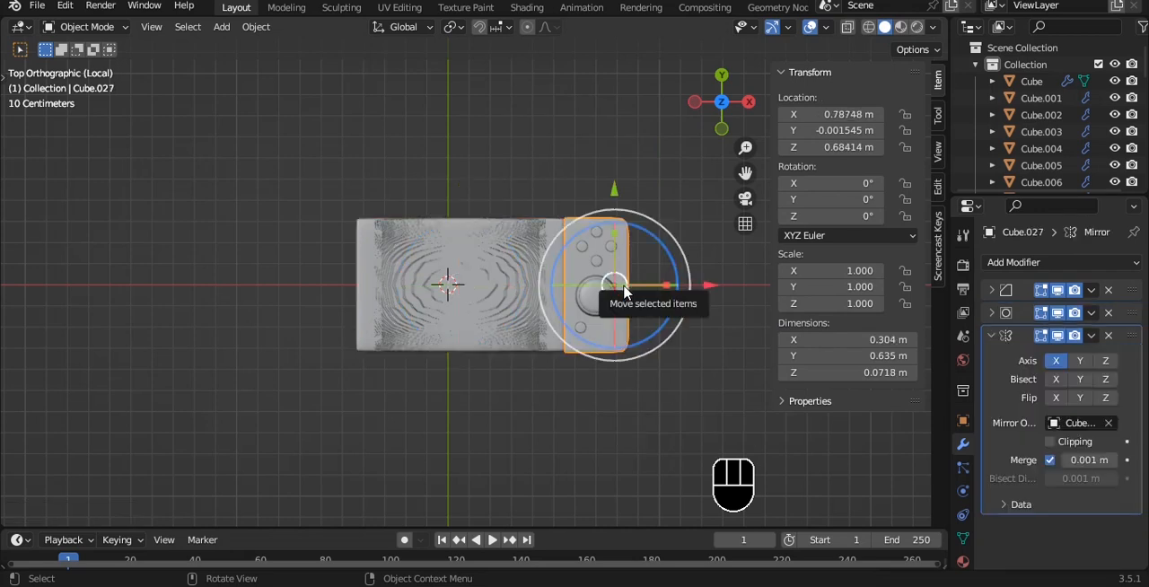
pyautogui.moveTo(580, 288); pyautogui.dragTo(513, 291, button='middle')
pyautogui.click(513, 291)
pyautogui.moveTo(460, 169); pyautogui.dragTo(461, 128)
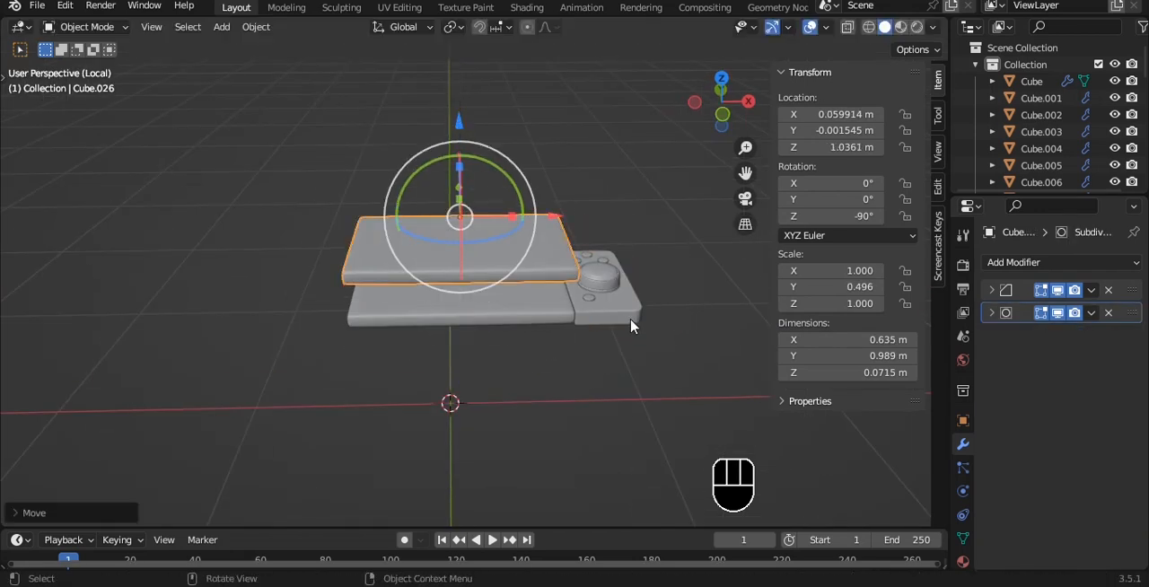
# - Retarget the button slab's Mirror modifier to the lower large slab and save the file
pyautogui.click(626, 318)
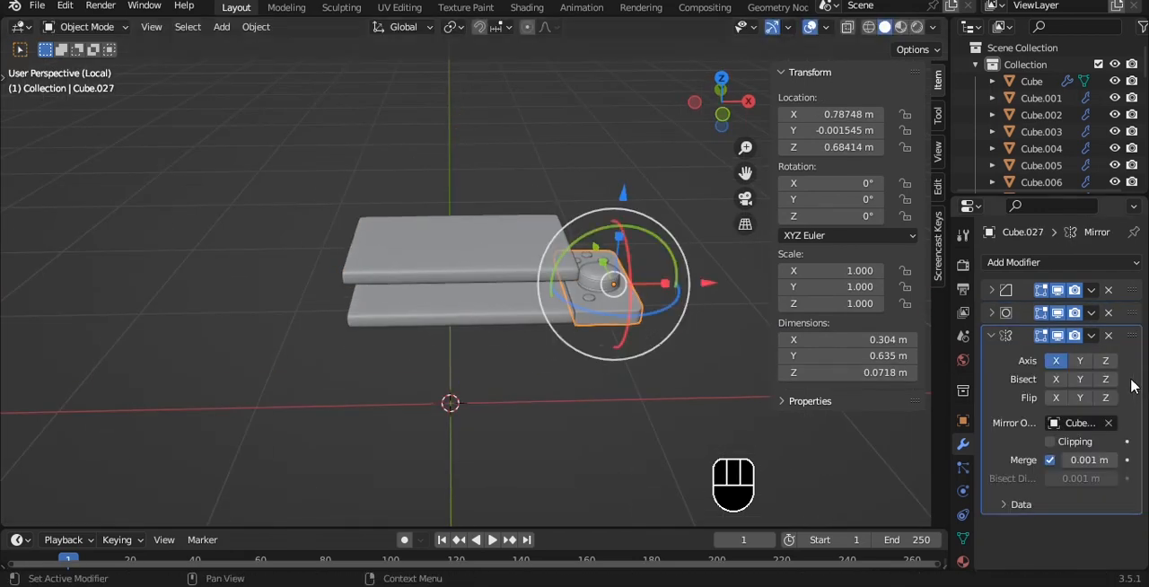
pyautogui.click(504, 287)
pyautogui.press('`')
pyautogui.click(567, 108)
pyautogui.click(508, 288)
pyautogui.hotkey('ctrl', 's')
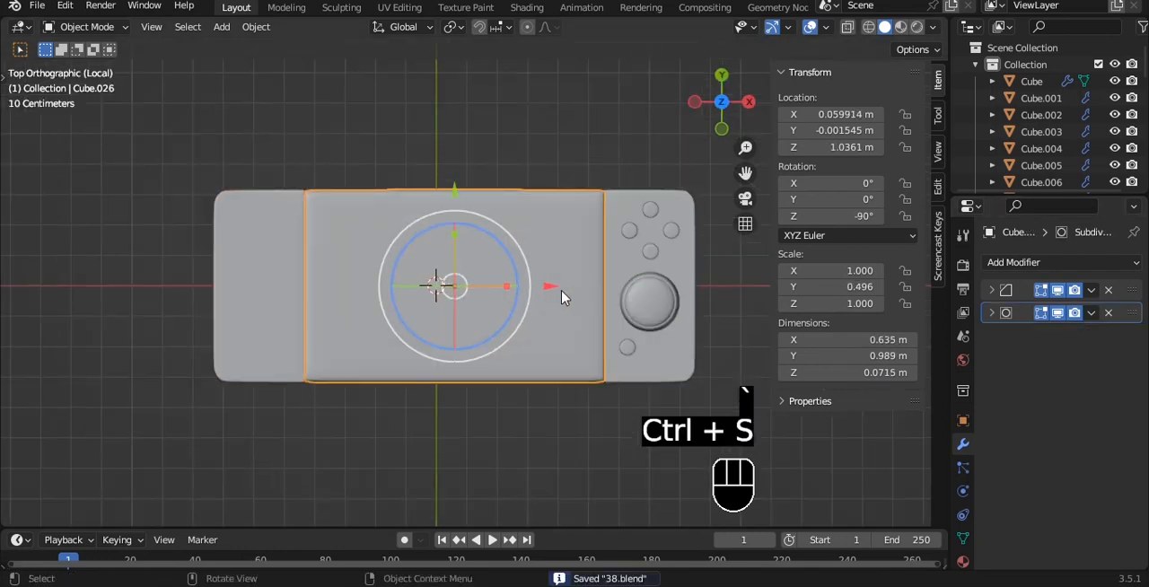
# - Move the raised large slab over the mirrored grip and scale it down to a narrow bar
pyautogui.moveTo(552, 288); pyautogui.dragTo(473, 288)
pyautogui.keyDown('shift'); pyautogui.moveTo(530, 269); pyautogui.dragTo(567, 266, button='middle'); pyautogui.keyUp('shift')
pyautogui.press('s')
pyautogui.click(452, 269)
pyautogui.keyDown('alt'); pyautogui.keyDown('shift'); pyautogui.moveTo(488, 272); pyautogui.dragTo(437, 283); pyautogui.keyUp('shift'); pyautogui.keyUp('alt')
pyautogui.press('s')
pyautogui.press('z')
pyautogui.click(571, 284)
# - Shrink the bar further to about 0.066 by 0.163 m and position it at about X -0.580 m
pyautogui.keyDown('shift'); pyautogui.moveTo(461, 263); pyautogui.dragTo(544, 257, button='middle'); pyautogui.keyUp('shift')
pyautogui.scroll(4, 566, 257)
pyautogui.press('s')
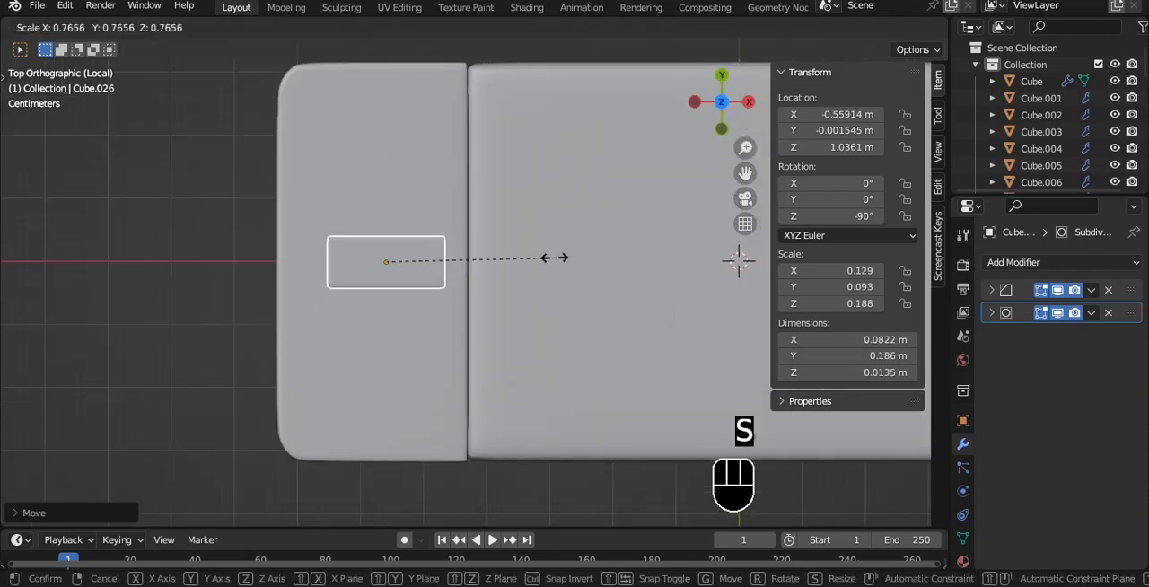
pyautogui.click(518, 266)
pyautogui.moveTo(479, 260); pyautogui.dragTo(469, 254)
pyautogui.press('s')
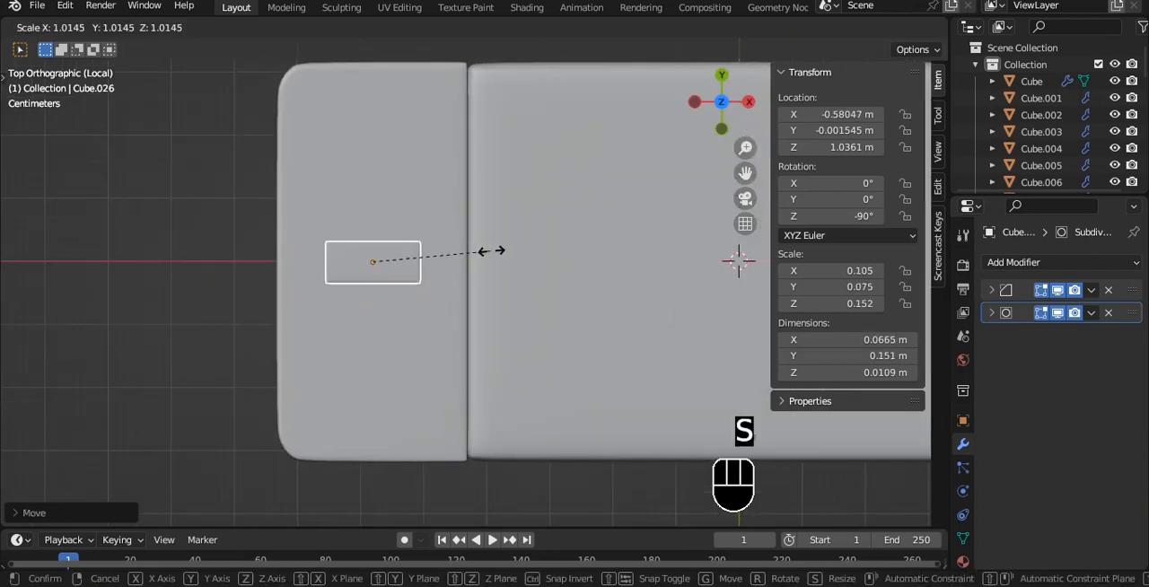
pyautogui.click(499, 250)
# - Move the bar to about Y -0.040 m and lengthen it along X to about 0.183 m
pyautogui.scroll(-3, 430, 225)
pyautogui.keyDown('alt'); pyautogui.keyDown('shift'); pyautogui.moveTo(430, 225); pyautogui.dragTo(361, 216, button='middle'); pyautogui.keyUp('shift'); pyautogui.keyUp('alt')
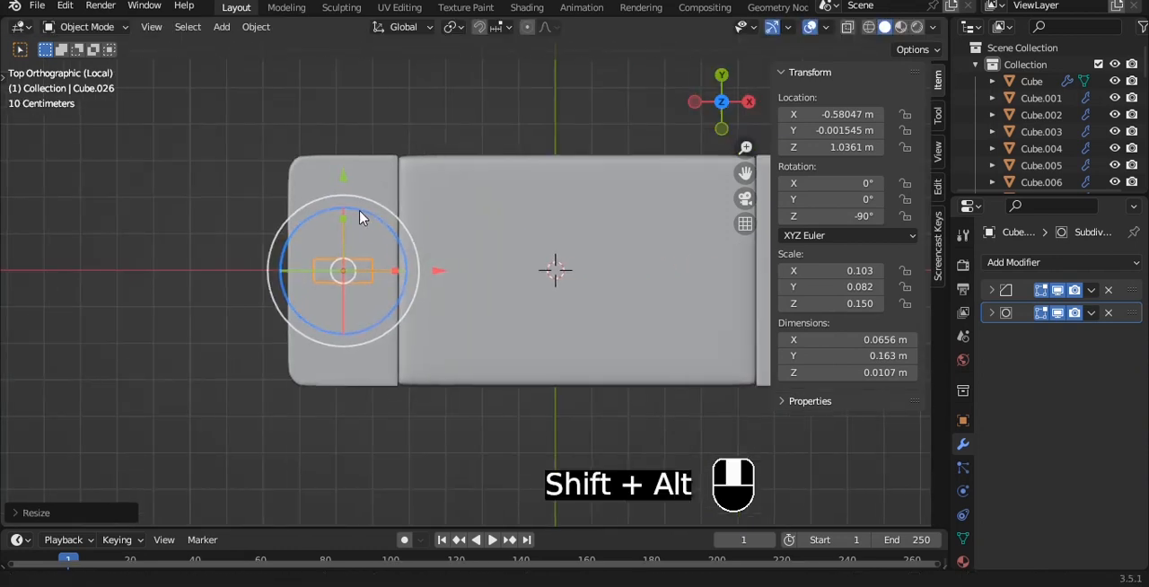
pyautogui.scroll(-3, 358, 216)
pyautogui.scroll(2, 357, 215)
pyautogui.moveTo(369, 185); pyautogui.dragTo(369, 199)
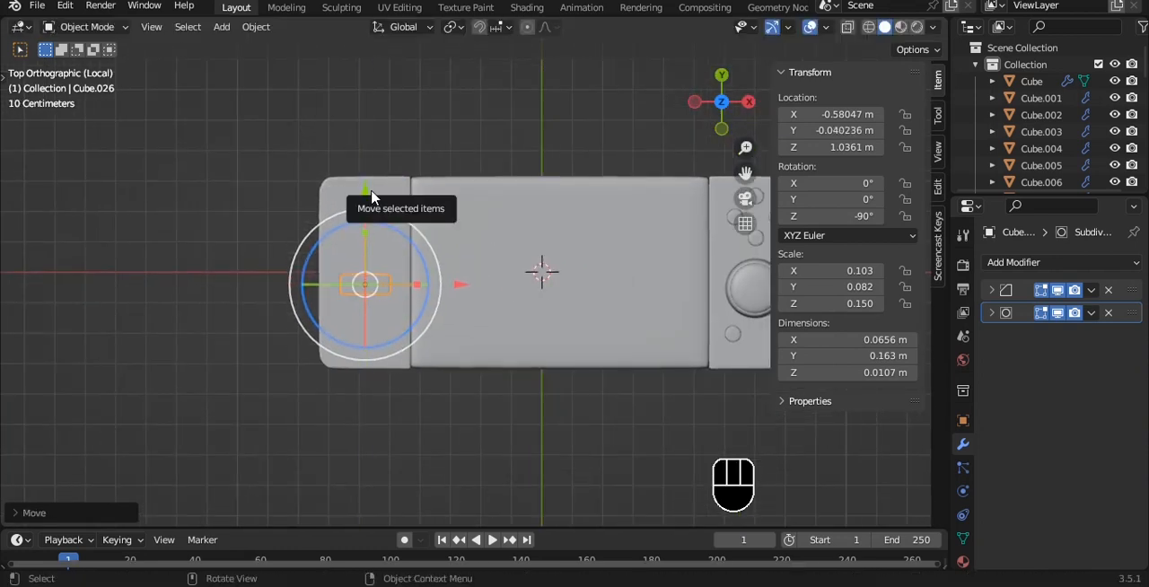
pyautogui.press('s')
pyautogui.press('x')
pyautogui.click(415, 221)
# - Duplicate the bar and rotate the copy 90° to form a cross
pyautogui.scroll(1, 415, 220)
pyautogui.scroll(2, 403, 219)
pyautogui.keyDown('shift'); pyautogui.moveTo(389, 218); pyautogui.dragTo(434, 218, button='middle'); pyautogui.keyUp('shift')
pyautogui.scroll(1, 359, 232)
pyautogui.hotkey('shift', 'd')
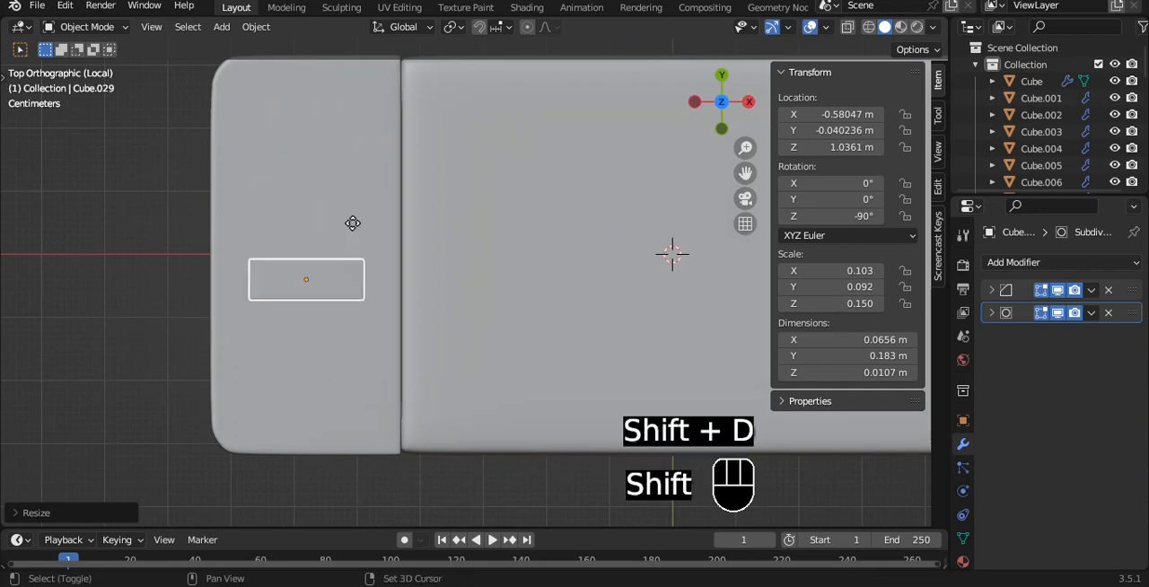
pyautogui.write('r90')
pyautogui.click(352, 226)
pyautogui.press('a')
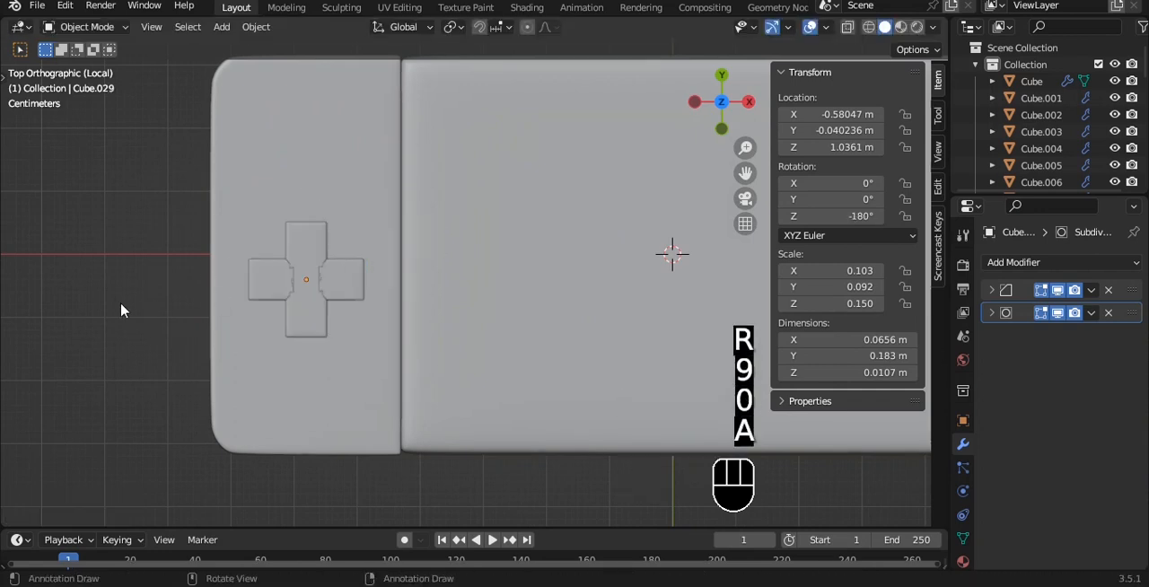
# - Raise the crossing copy to about Z 1.037 m and delete it
pyautogui.keyDown('alt'); pyautogui.moveTo(343, 258); pyautogui.dragTo(362, 234, button='middle'); pyautogui.keyUp('alt')
pyautogui.scroll(3, 389, 230)
pyautogui.click(358, 235)
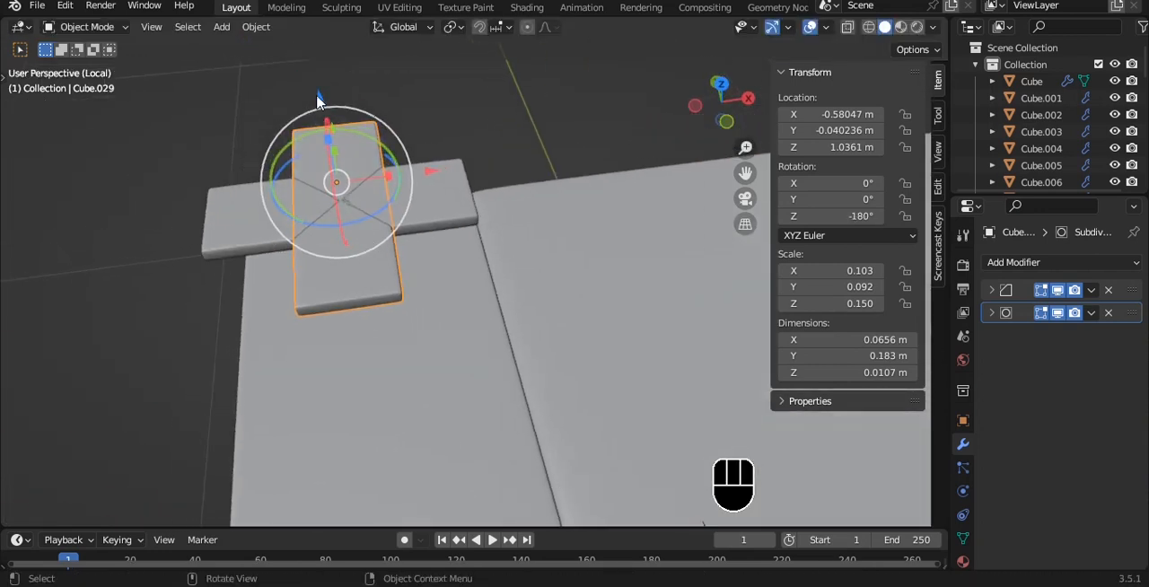
pyautogui.moveTo(318, 97); pyautogui.dragTo(318, 99)
pyautogui.keyDown('alt'); pyautogui.moveTo(317, 99); pyautogui.dragTo(460, 144, button='middle'); pyautogui.keyUp('alt')
pyautogui.press('`')
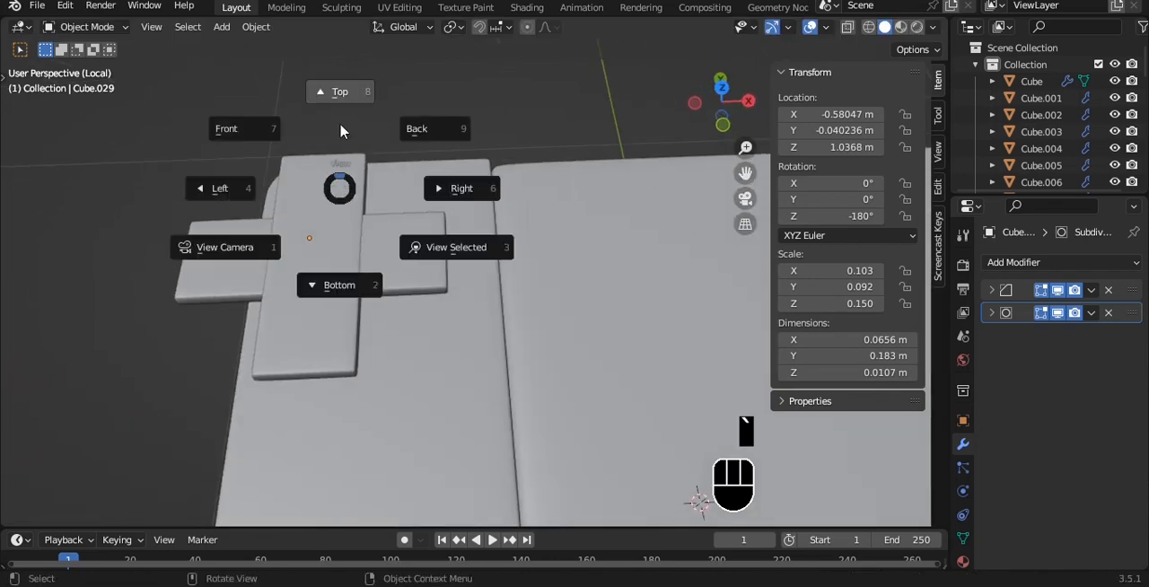
pyautogui.click(333, 98)
pyautogui.press('Delete')
pyautogui.click(422, 372)
# - Add a centered loop cut across the bar and bevel it into two edges bounding a square middle section
pyautogui.keyDown('alt'); pyautogui.keyDown('shift'); pyautogui.moveTo(447, 306); pyautogui.dragTo(437, 224, button='middle'); pyautogui.keyUp('shift'); pyautogui.keyUp('alt')
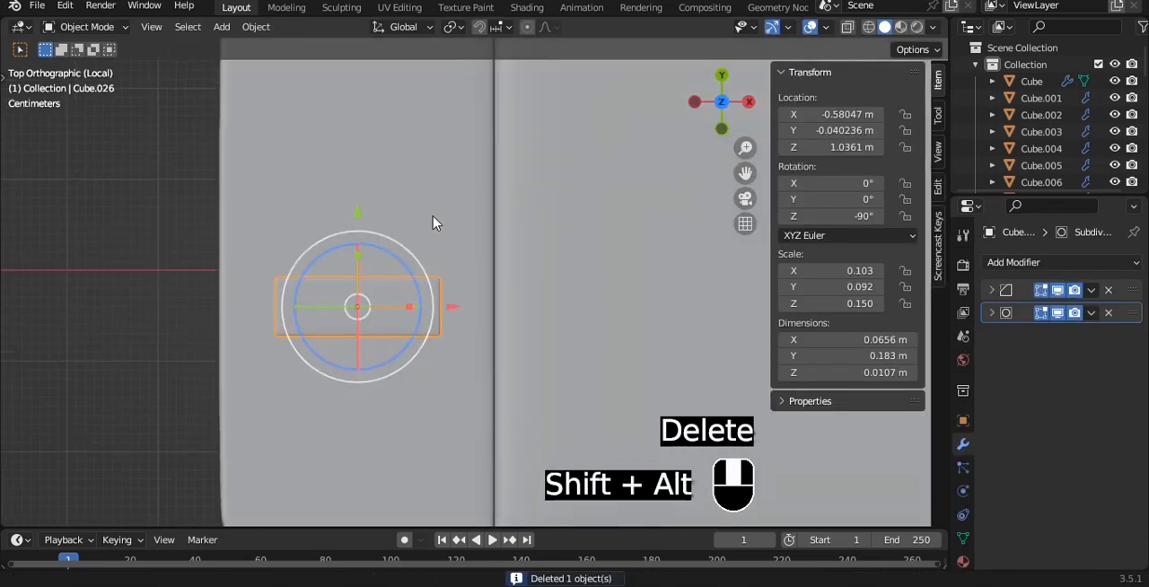
pyautogui.scroll(1, 436, 216)
pyautogui.press('Tab')
pyautogui.hotkey('ctrl', 'r')
pyautogui.click(356, 266)
pyautogui.rightClick(356, 267)
pyautogui.hotkey('ctrl', 'b')
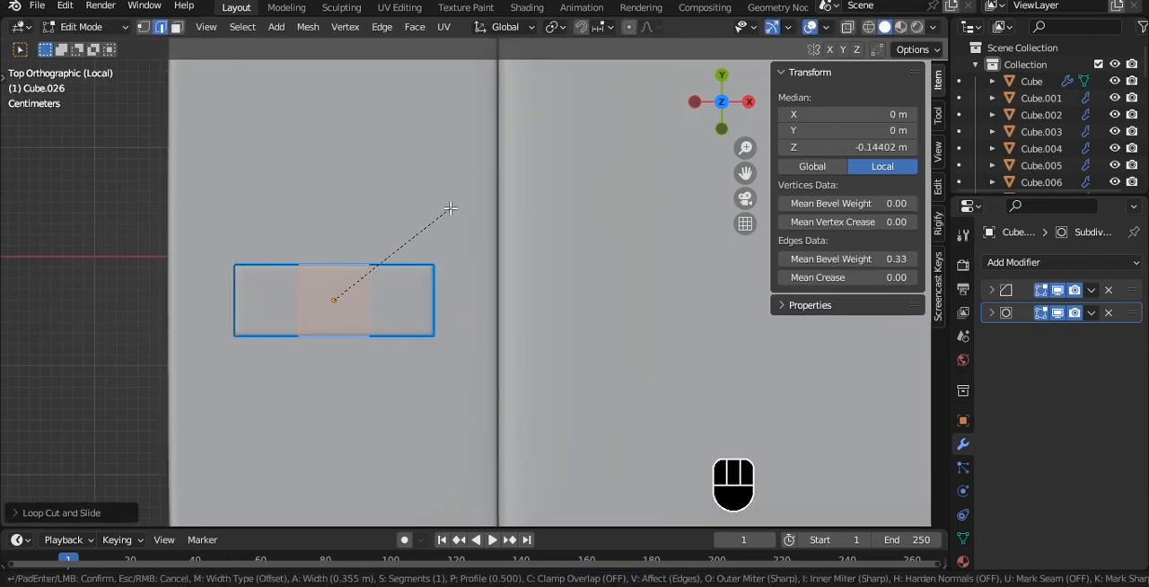
pyautogui.click(450, 208)
# - Select the middle section's two side faces and scale them outward along Y to form a plus-shaped D-pad
pyautogui.press('3')
pyautogui.keyDown('alt'); pyautogui.moveTo(449, 211); pyautogui.dragTo(408, 100, button='middle'); pyautogui.keyUp('alt')
pyautogui.press('a')
pyautogui.click(272, 110)
pyautogui.keyDown('alt'); pyautogui.moveTo(273, 111); pyautogui.dragTo(504, 127, button='middle'); pyautogui.keyUp('alt')
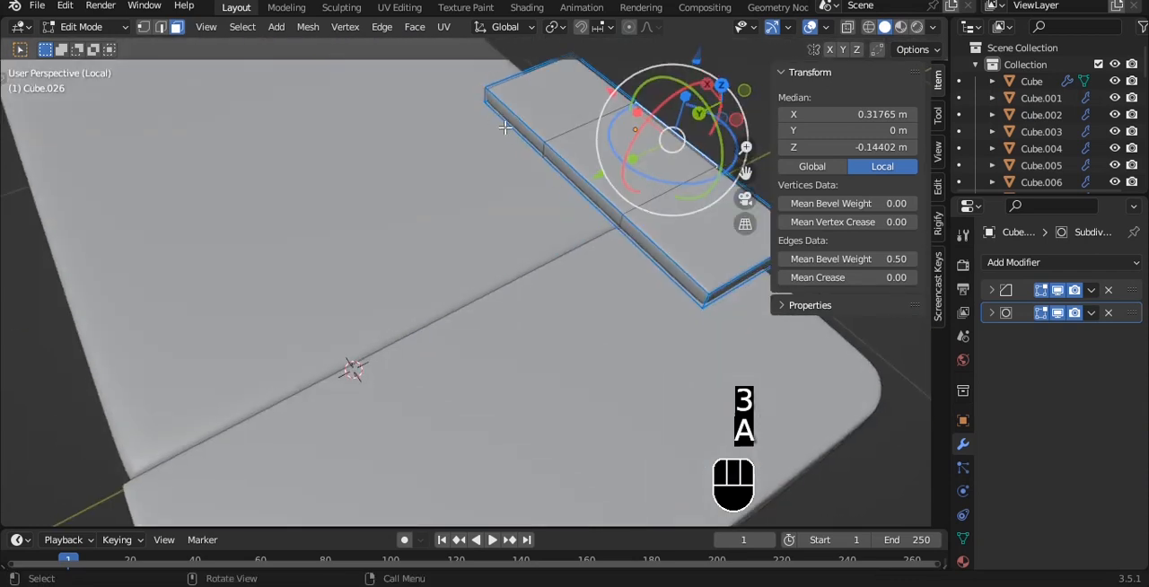
pyautogui.keyDown('shift'); pyautogui.click(583, 185); pyautogui.keyUp('shift')
pyautogui.press('`')
pyautogui.click(609, 101)
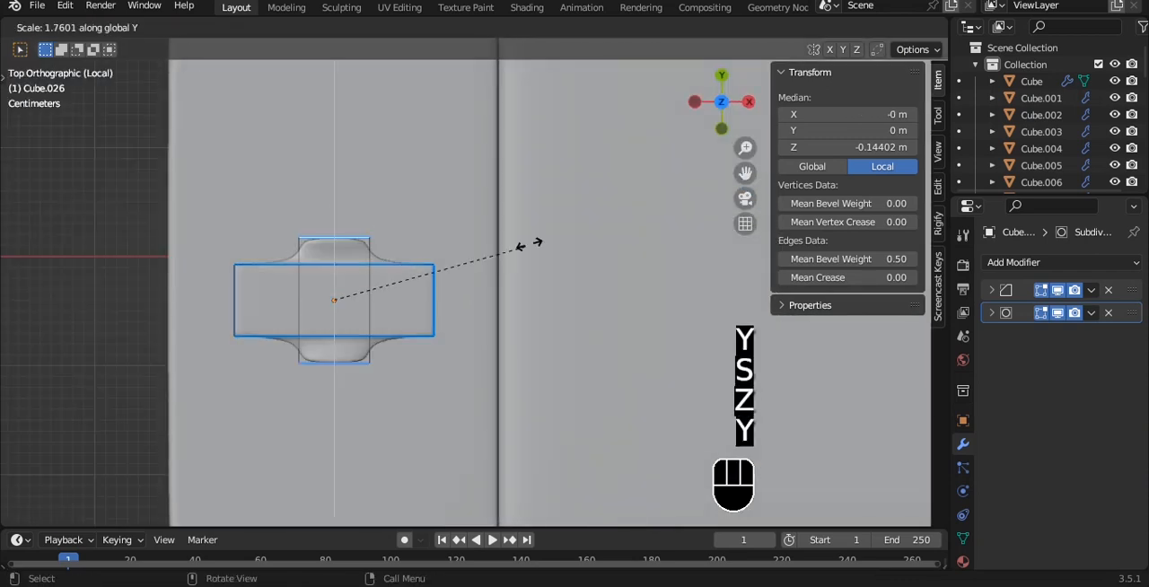
pyautogui.click(615, 187)
# - Select the whole D-pad mesh and set its mean edge bevel weight to 1.00
pyautogui.press('Tab')
pyautogui.press('Tab')
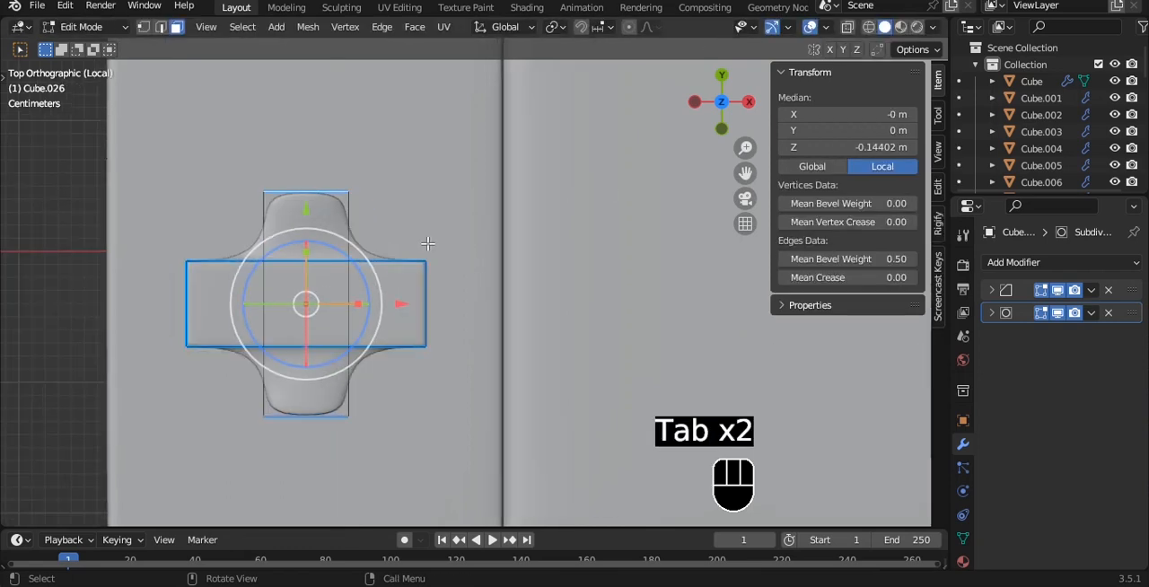
pyautogui.hotkey('ctrl', 'r')
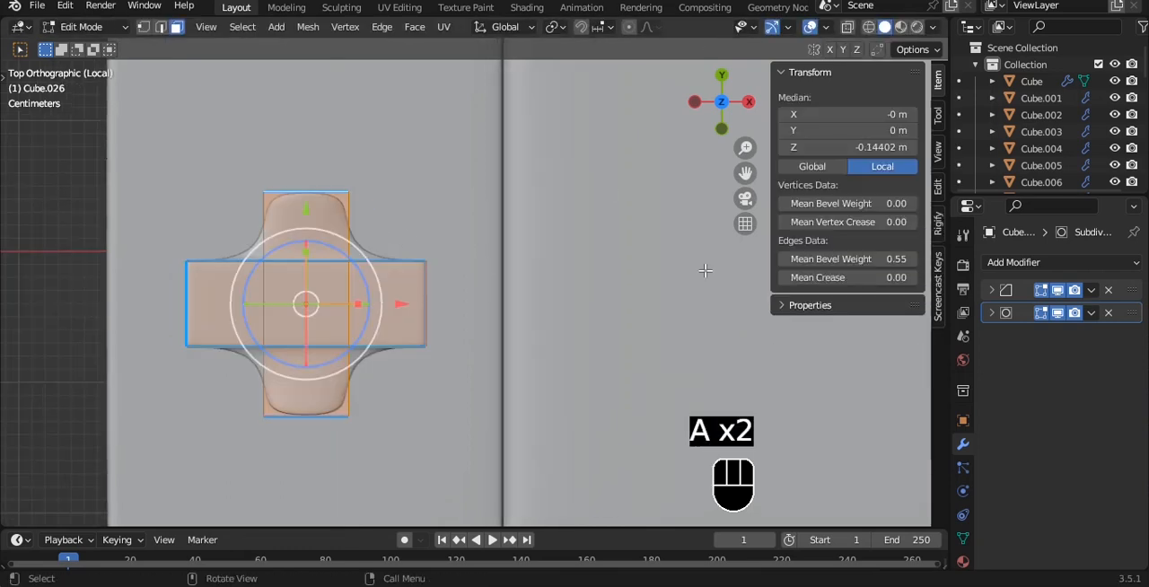
pyautogui.press('Tab')
pyautogui.keyDown('alt'); pyautogui.moveTo(403, 290); pyautogui.dragTo(277, 181, button='middle'); pyautogui.keyUp('alt')
# - Lower the D-pad's central top face slightly to form a dip, and save the file
pyautogui.press('Tab')
pyautogui.press('3')
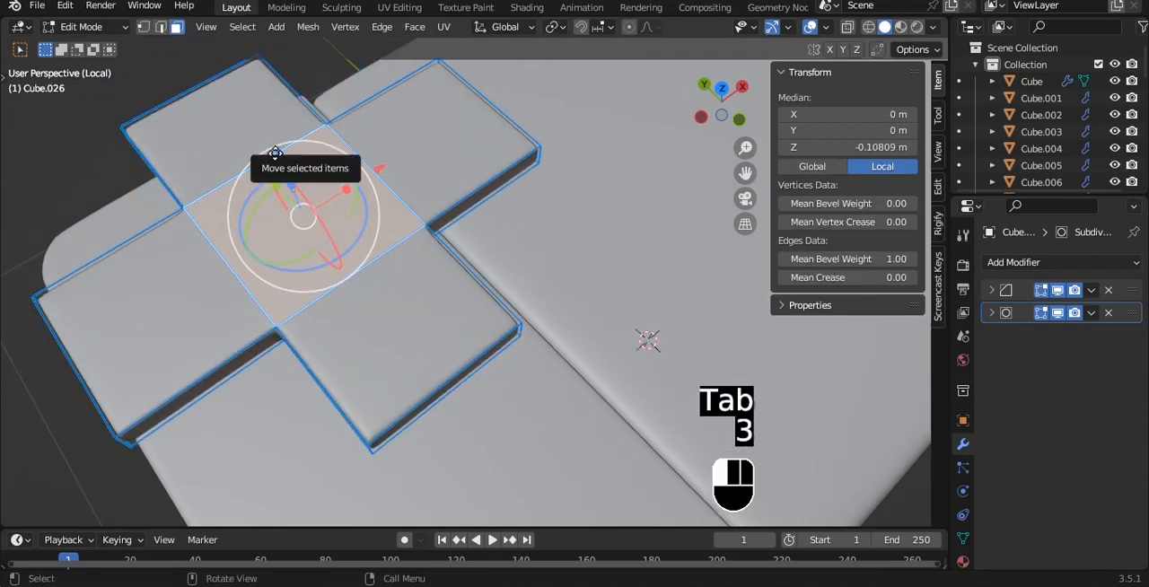
pyautogui.moveTo(274, 153); pyautogui.dragTo(273, 163)
pyautogui.press('Tab')
pyautogui.press('`')
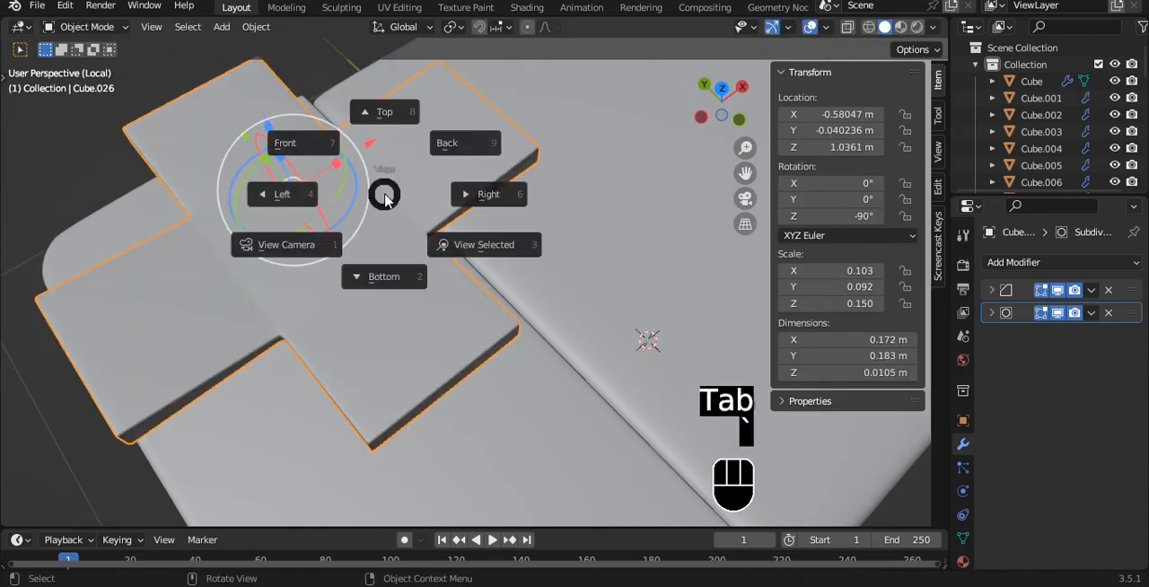
pyautogui.keyDown('ctrl'); pyautogui.moveTo(359, 170); pyautogui.dragTo(375, 197, button='middle'); pyautogui.keyUp('ctrl')
pyautogui.hotkey('ctrl', 's')
# - Set the D-pad's origin to its geometry and scale it along Z to about 0.019 m thick
pyautogui.scroll(3, 430, 144)
pyautogui.keyDown('alt'); pyautogui.keyDown('shift'); pyautogui.moveTo(434, 139); pyautogui.dragTo(428, 196, button='middle'); pyautogui.keyUp('shift'); pyautogui.keyUp('alt')
pyautogui.press('q')
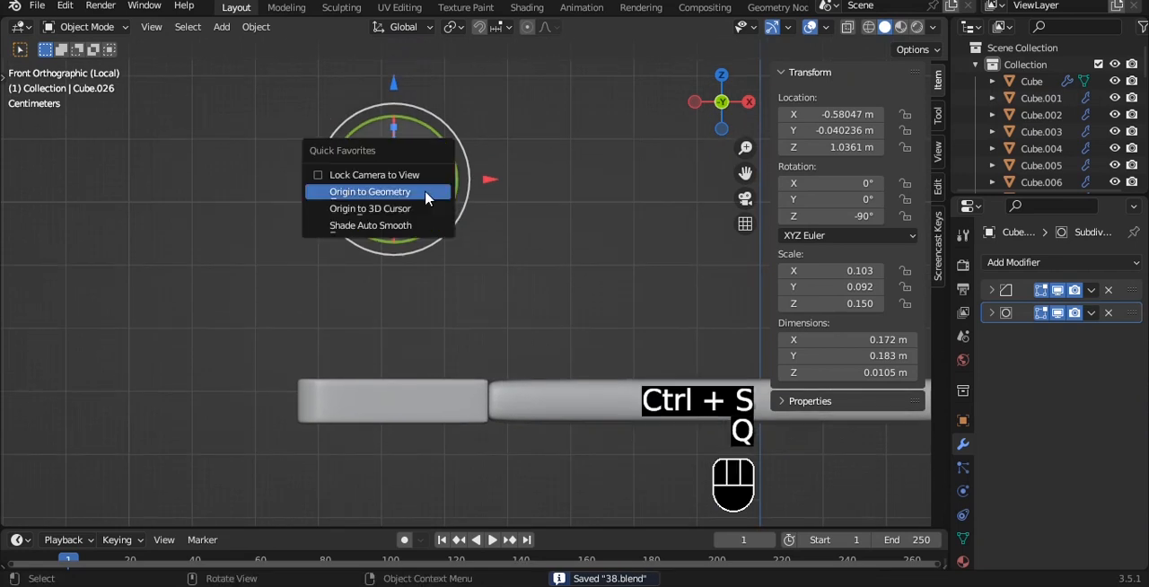
pyautogui.click(428, 195)
pyautogui.press('s')
pyautogui.press('z')
pyautogui.click(457, 159)
# - Lower the D-pad onto the mirrored grip's top surface at about Z 0.726 m
pyautogui.moveTo(393, 100); pyautogui.dragTo(371, 274)
pyautogui.scroll(3, 382, 311)
pyautogui.keyDown('shift'); pyautogui.moveTo(320, 393); pyautogui.dragTo(347, 237, button='middle'); pyautogui.keyUp('shift')
pyautogui.scroll(2, 347, 237)
pyautogui.moveTo(309, 191); pyautogui.dragTo(308, 192)
pyautogui.click(523, 171)
pyautogui.press('`')
pyautogui.click(535, 105)
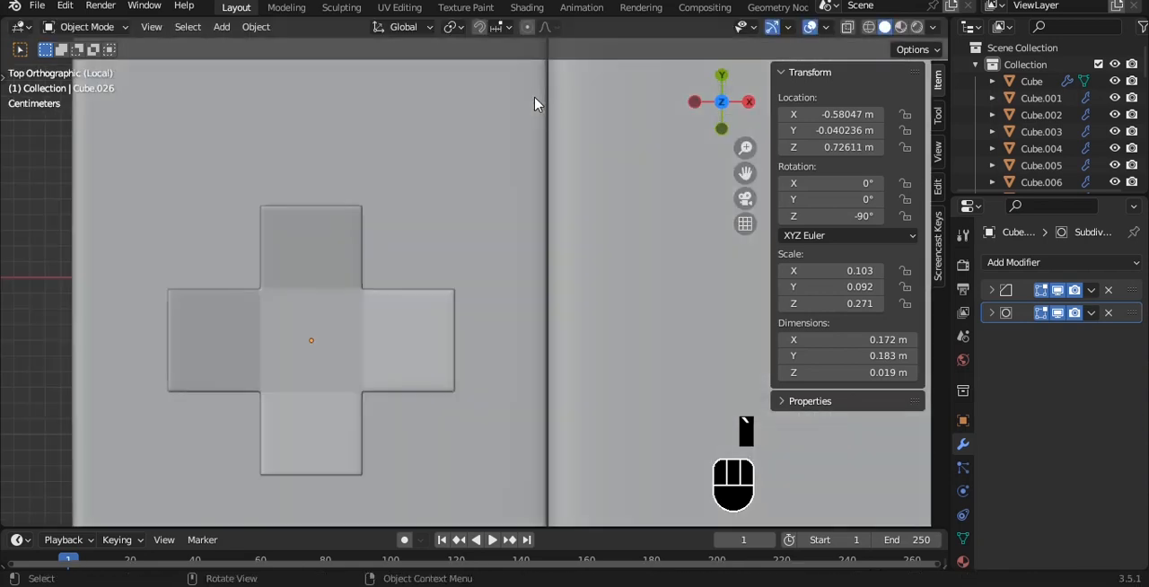
# - Duplicate the thumbstick and place the copy above the D-pad on the mirrored grip, at about X -0.572 m, Y 0.193 m
pyautogui.scroll(-7, 484, 179)
pyautogui.keyDown('alt'); pyautogui.keyDown('shift'); pyautogui.moveTo(477, 190); pyautogui.dragTo(330, 222, button='middle'); pyautogui.keyUp('shift'); pyautogui.keyUp('alt')
pyautogui.keyDown('alt'); pyautogui.keyDown('shift'); pyautogui.moveTo(329, 220); pyautogui.dragTo(329, 138); pyautogui.keyUp('shift'); pyautogui.keyUp('alt')
pyautogui.scroll(-4, 367, 185)
pyautogui.click(611, 297)
pyautogui.hotkey('shift', 'd')
pyautogui.press('x')
pyautogui.click(341, 290)
pyautogui.scroll(2, 336, 156)
pyautogui.scroll(2, 337, 191)
pyautogui.keyDown('alt'); pyautogui.keyDown('shift'); pyautogui.moveTo(337, 224); pyautogui.dragTo(342, 188, button='middle'); pyautogui.keyUp('shift'); pyautogui.keyUp('alt')
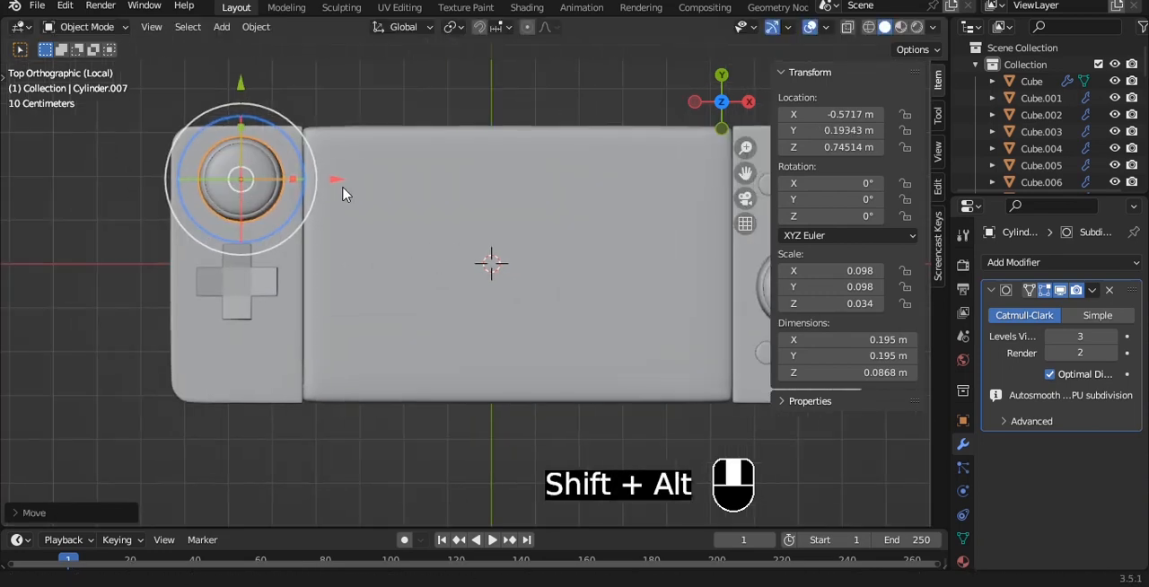
# - Move the D-pad and the thumbstick above it down the grip, D-pad to about Y -0.100 m, and slightly enlarge the D-pad
pyautogui.click(257, 250)
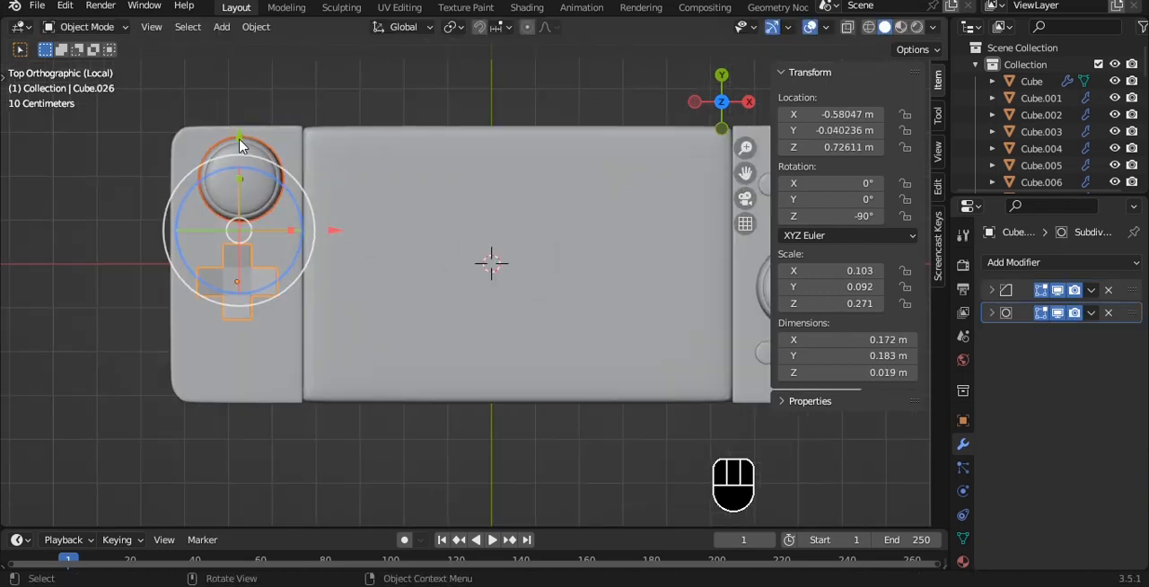
pyautogui.moveTo(240, 145); pyautogui.dragTo(236, 188)
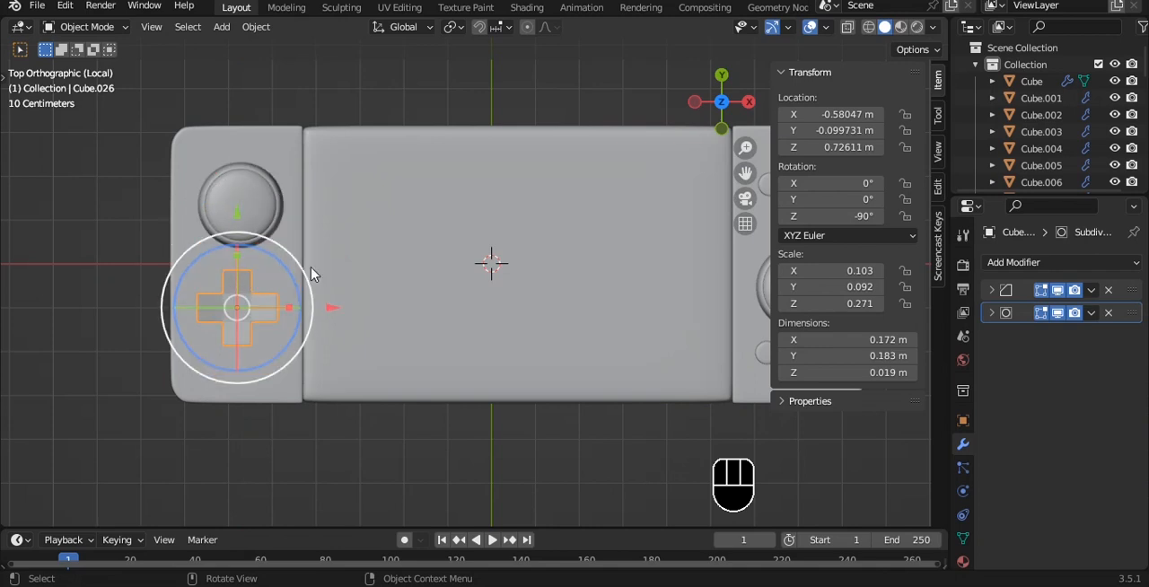
pyautogui.press('s')
pyautogui.click(351, 265)
# - Move the thumbstick above the D-pad to about Y 0.149 m and save the file
pyautogui.click(255, 183)
pyautogui.moveTo(240, 105)
pyautogui.mouseDown()
pyautogui.moveTo(240, 88)
pyautogui.moveTo(239, 100)
pyautogui.mouseUp()
pyautogui.scroll(-3, 325, 206)
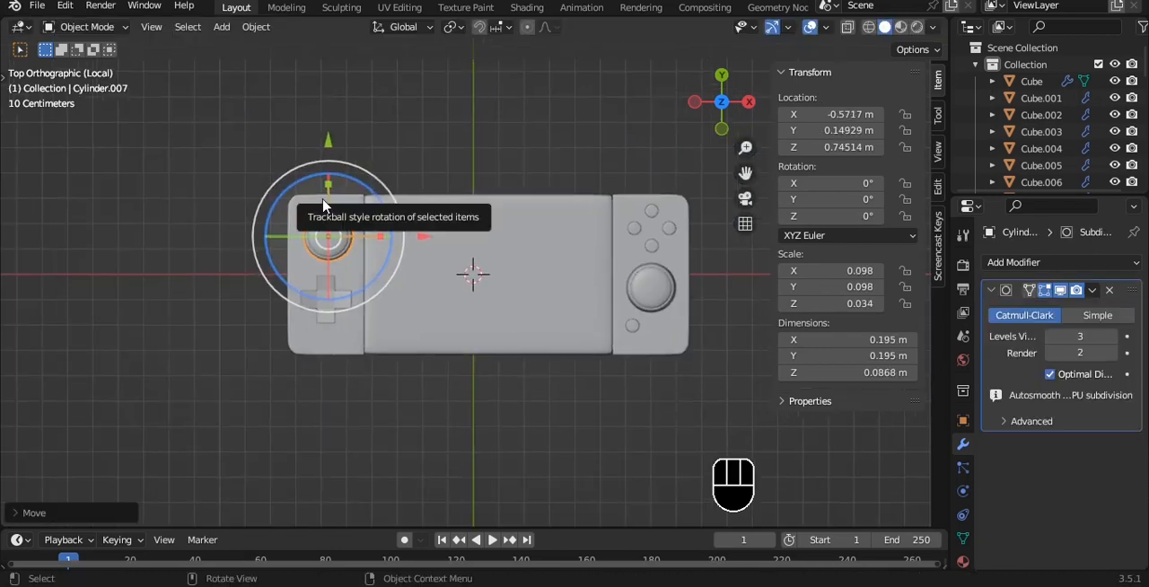
pyautogui.keyDown('shift'); pyautogui.moveTo(411, 207); pyautogui.dragTo(402, 203, button='middle'); pyautogui.keyUp('shift')
pyautogui.hotkey('ctrl', 's')
pyautogui.scroll(2, 401, 204)
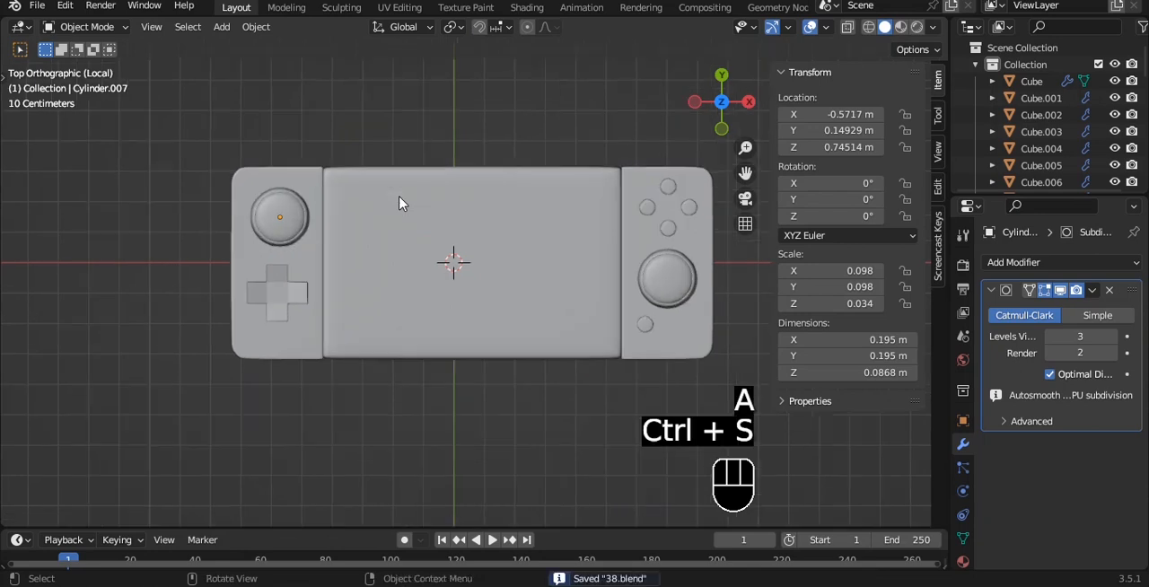
# - Scale the D-pad down to about 0.16 by 0.17 m and shrink the thumbstick above it slightly
pyautogui.click(237, 311)
pyautogui.press('s')
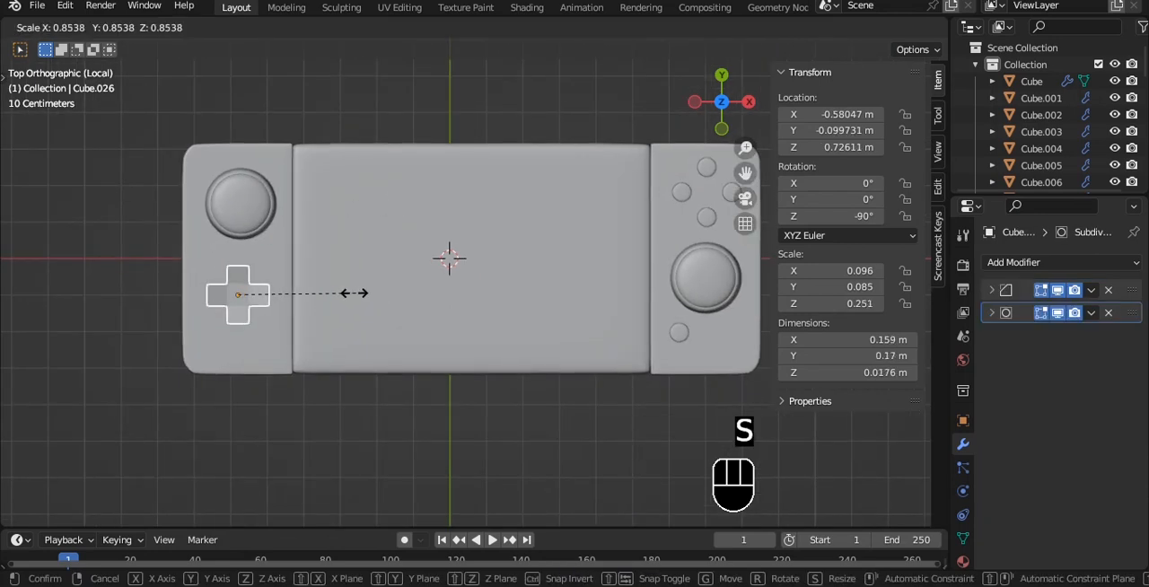
pyautogui.click(349, 297)
pyautogui.click(262, 214)
pyautogui.press('s')
pyautogui.click(323, 221)
# - Scale the thumbstick on the round-button grip down to about 0.174 m across and save the file
pyautogui.click(710, 290)
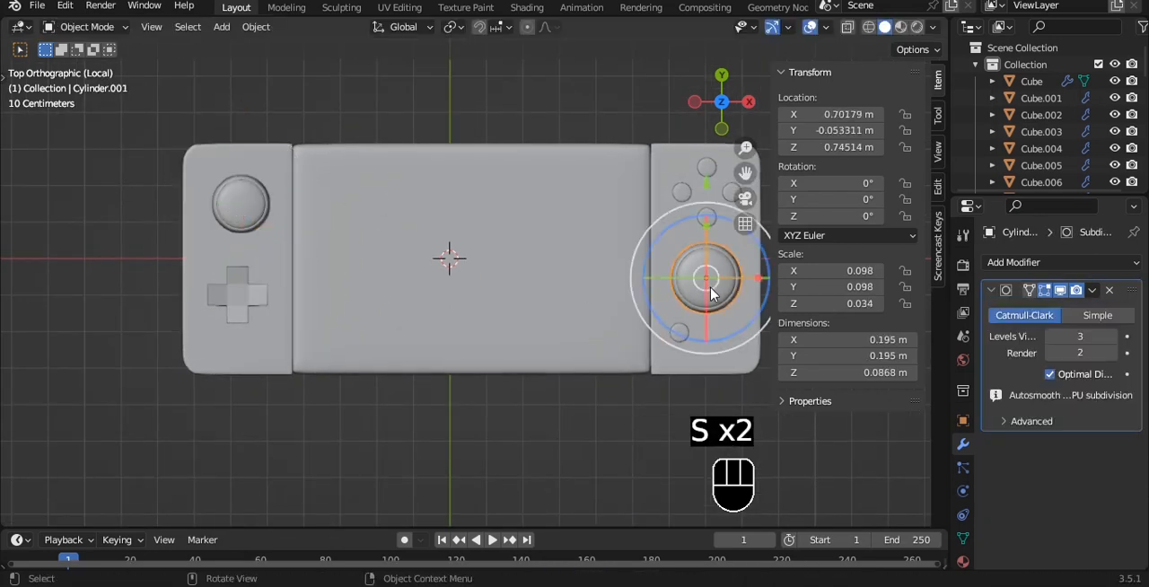
pyautogui.press('s')
pyautogui.rightClick(705, 278)
pyautogui.keyDown('shift'); pyautogui.moveTo(706, 278); pyautogui.dragTo(542, 289, button='middle'); pyautogui.keyUp('shift')
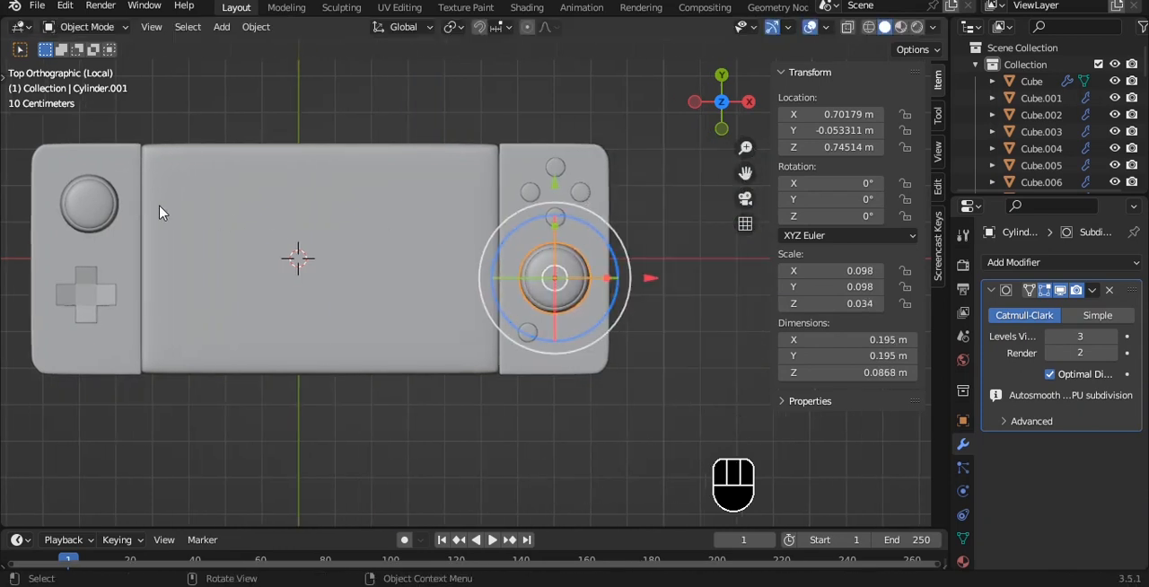
pyautogui.press('s')
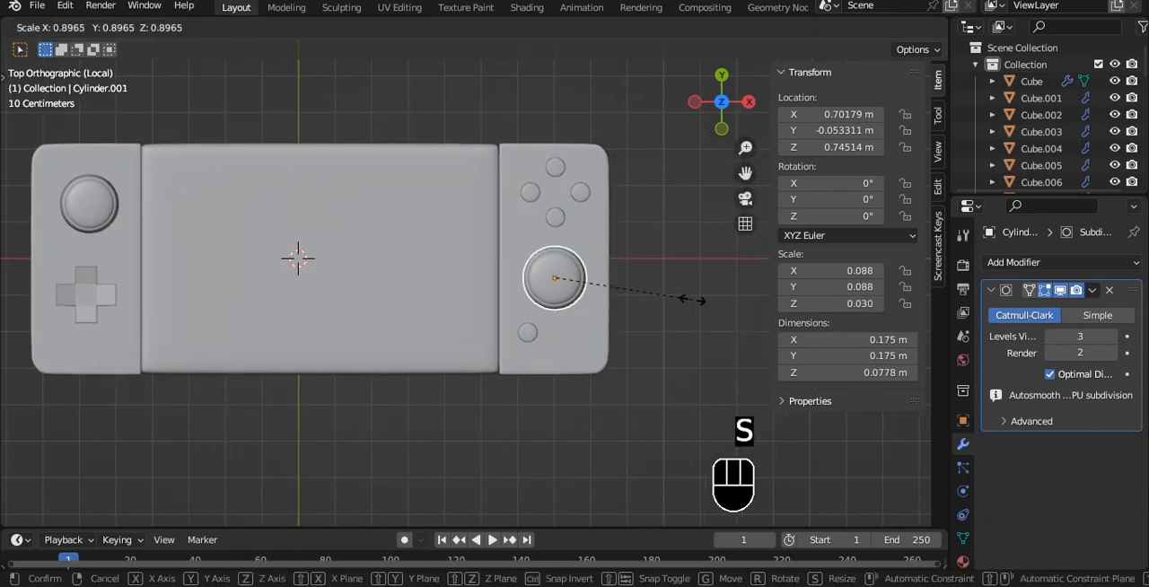
pyautogui.click(691, 298)
pyautogui.press('KP_1')
pyautogui.hotkey('ctrl', 's')
# - Lower both thumbsticks slightly toward the top surfaces of their grips and save the file
pyautogui.scroll(3, 552, 267)
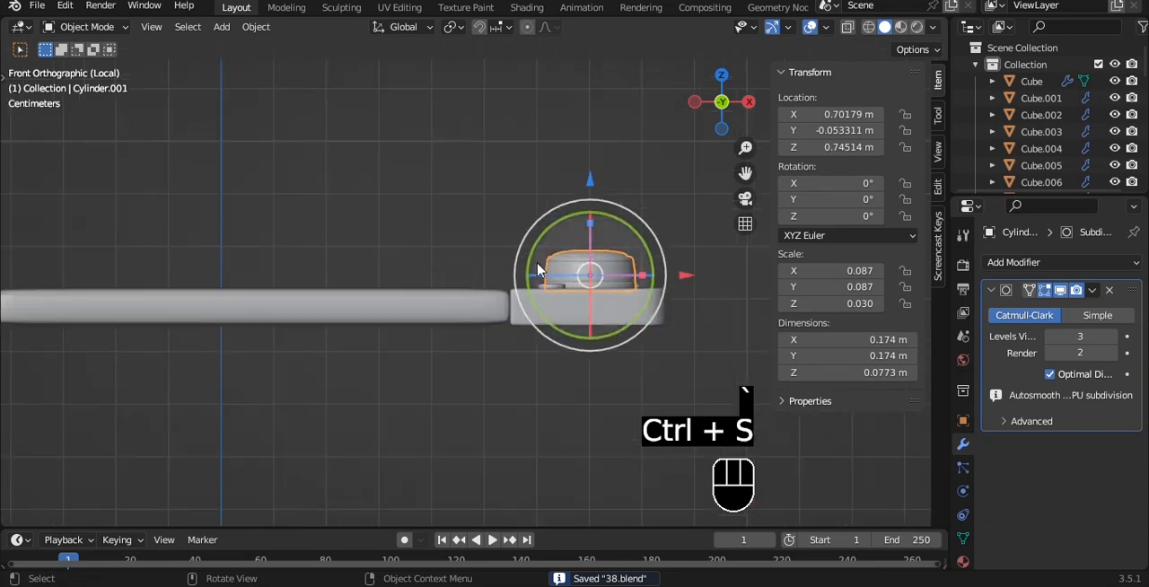
pyautogui.keyDown('shift'); pyautogui.moveTo(536, 269); pyautogui.dragTo(717, 274, button='middle'); pyautogui.keyUp('shift')
pyautogui.keyDown('shift'); pyautogui.click(118, 275); pyautogui.keyUp('shift')
pyautogui.moveTo(433, 192); pyautogui.dragTo(433, 197)
pyautogui.click(442, 174)
pyautogui.hotkey('ctrl', 's')
# - Parent the grips, thumbsticks, round buttons and D-pad to the console's central body as Object, and save the file
pyautogui.press('`')
pyautogui.scroll(-5, 412, 196)
pyautogui.scroll(5, 422, 216)
pyautogui.click(436, 248)
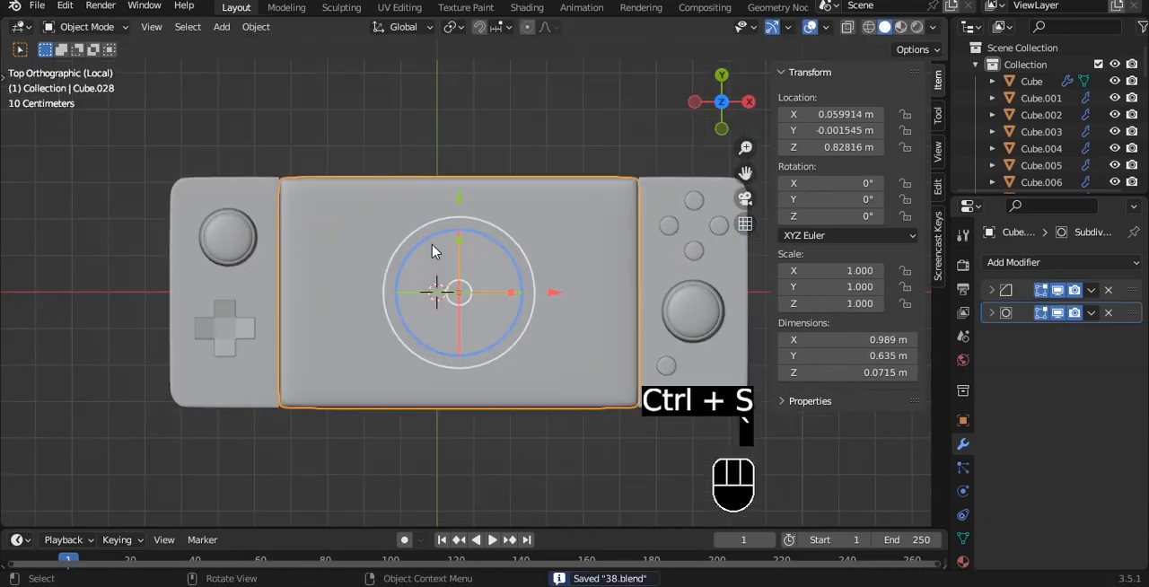
pyautogui.scroll(-4, 539, 238)
pyautogui.keyDown('alt'); pyautogui.keyDown('shift'); pyautogui.moveTo(350, 264); pyautogui.dragTo(324, 281); pyautogui.keyUp('shift'); pyautogui.keyUp('alt')
pyautogui.press('a')
pyautogui.click(285, 234)
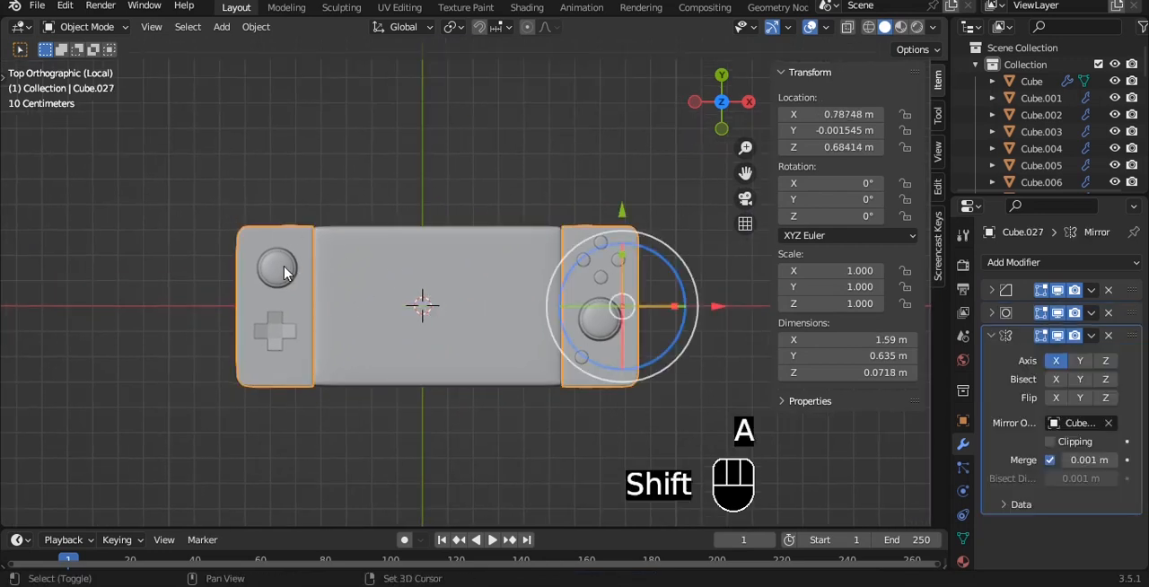
pyautogui.moveTo(218, 174); pyautogui.dragTo(648, 449)
pyautogui.keyDown('ctrl'); pyautogui.click(469, 329); pyautogui.keyUp('ctrl')
pyautogui.hotkey('ctrl', 'p')
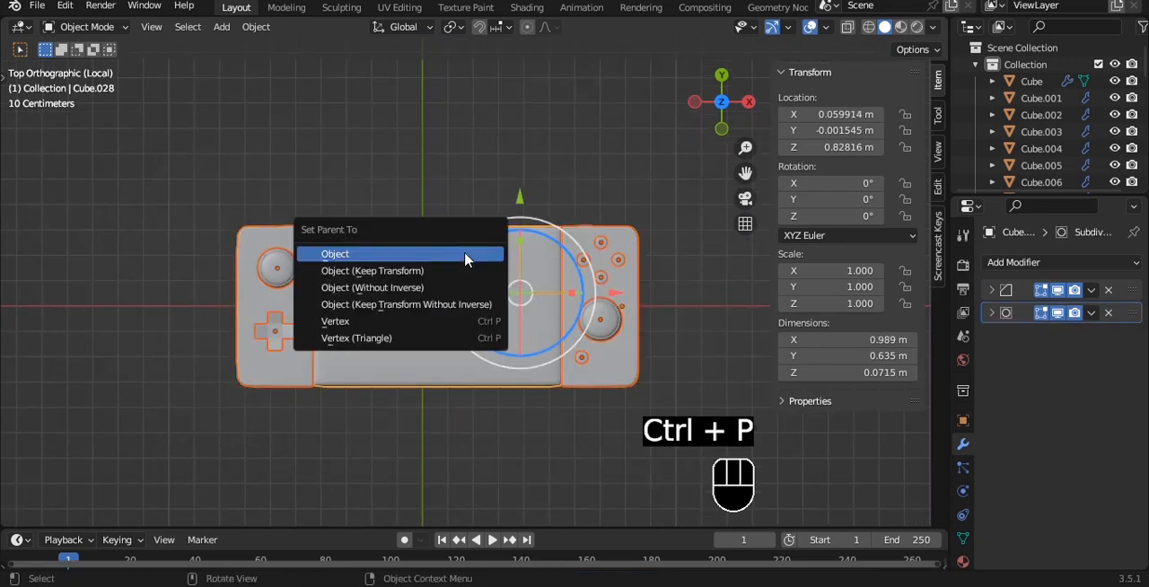
pyautogui.click(448, 271)
pyautogui.click(448, 267)
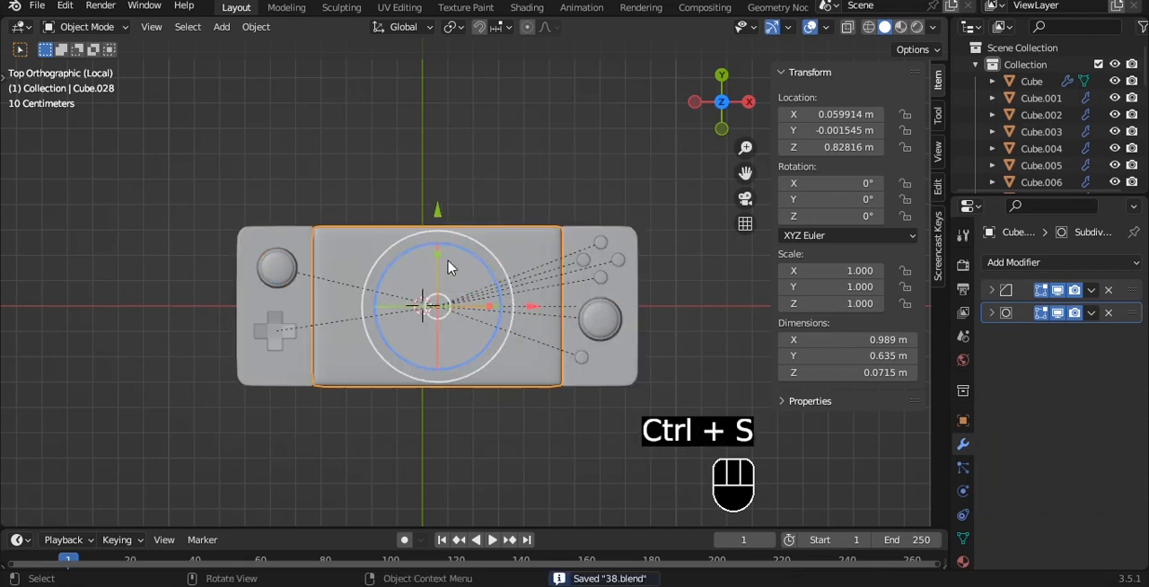
# - Leave local view and scale the parented console down to about 0.324
pyautogui.press('`')
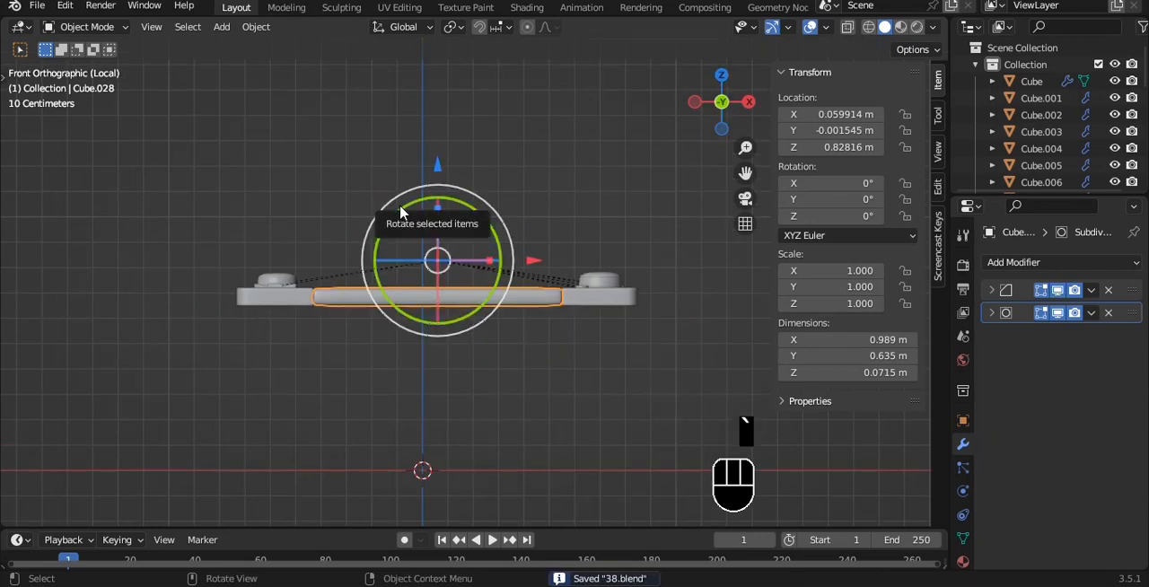
pyautogui.press('/')
pyautogui.press('s')
pyautogui.click(472, 222)
# - Rotate the console about Z to 90° so it runs parallel to the desk
pyautogui.press('`')
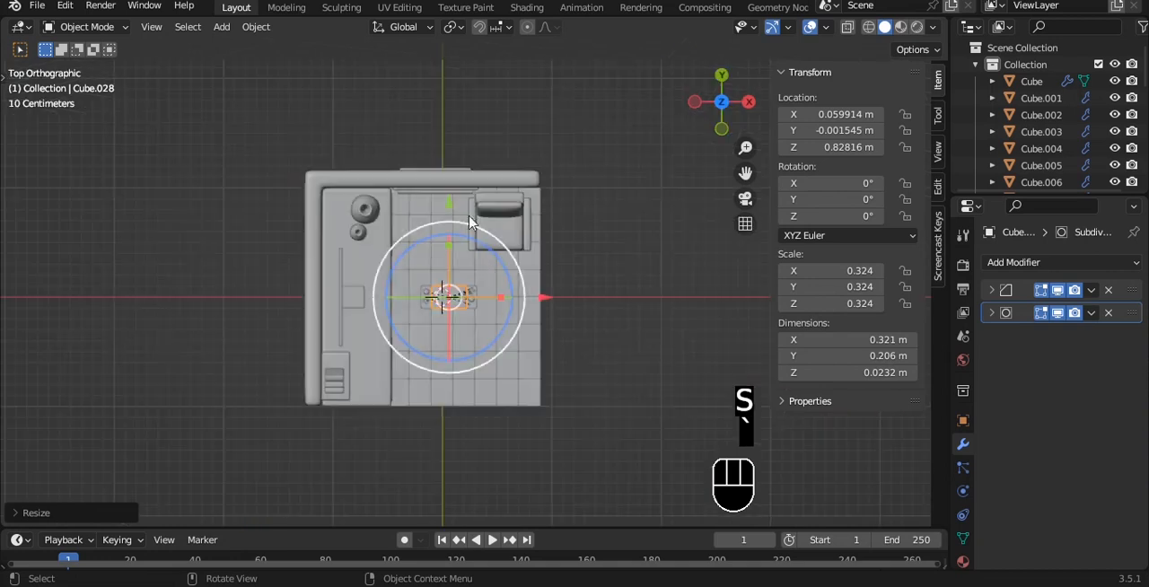
pyautogui.write('r90')
pyautogui.rightClick(538, 278)
pyautogui.press('r')
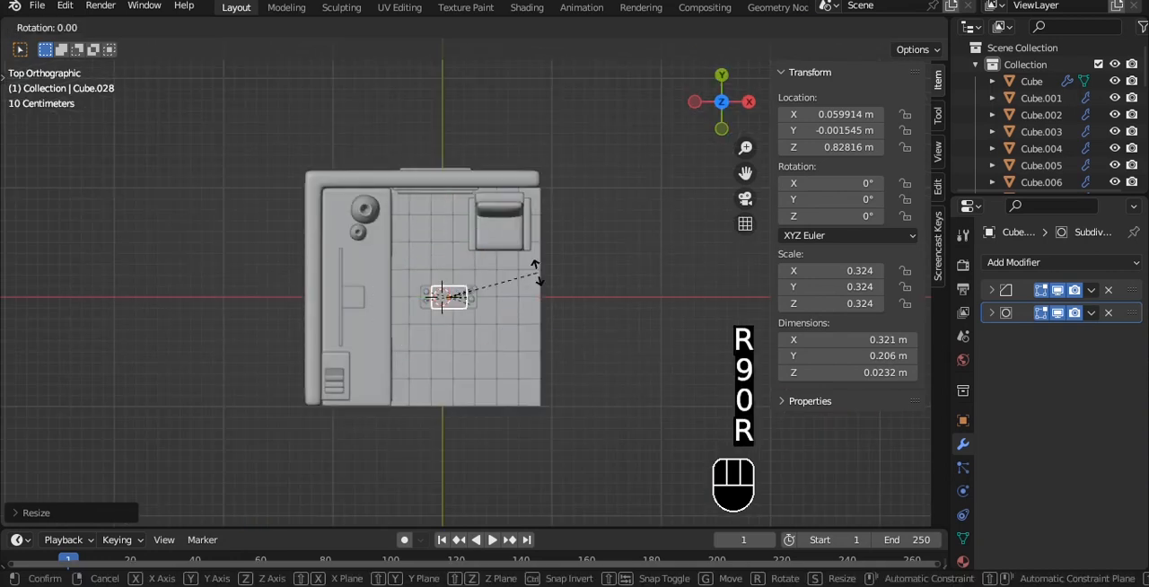
pyautogui.click(537, 279)
# - Move the console over the desk at about X -0.661 m, Y -0.549 m, and scale it to about 0.235
pyautogui.scroll(3, 569, 257)
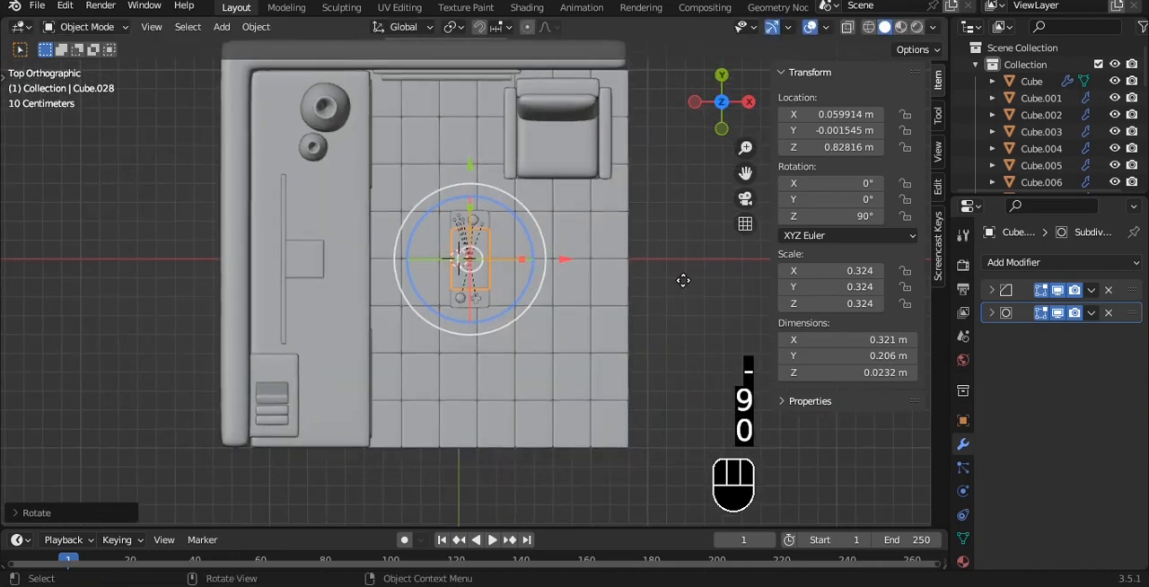
pyautogui.press('g')
pyautogui.click(549, 392)
pyautogui.scroll(3, 568, 318)
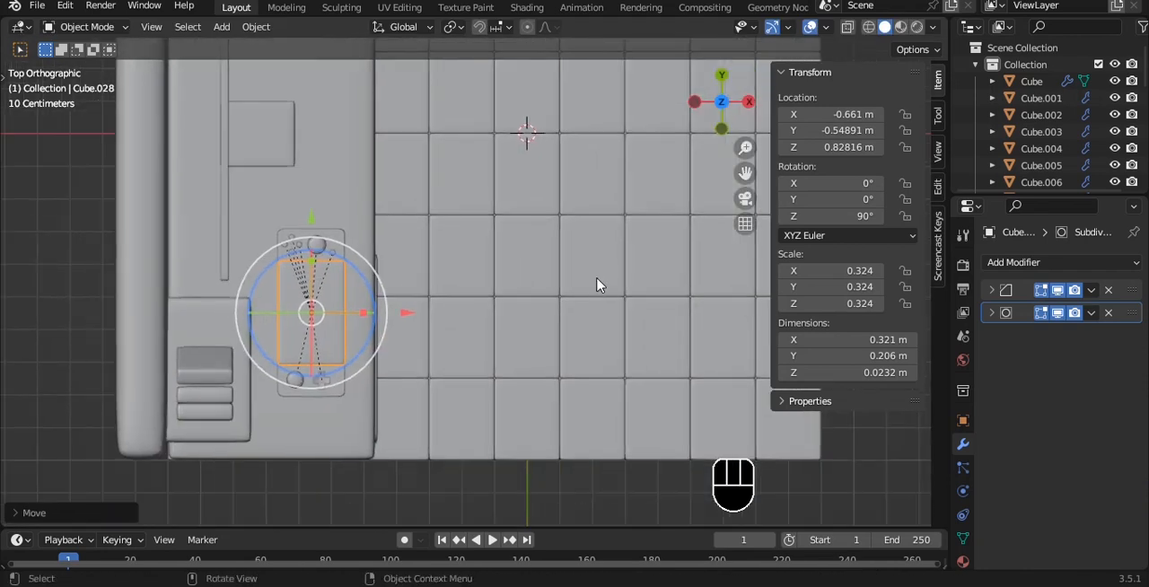
pyautogui.press('s')
pyautogui.click(489, 289)
# - Try widening the console along global X to a Y scale of about 0.280, and undo it
pyautogui.scroll(3, 293, 333)
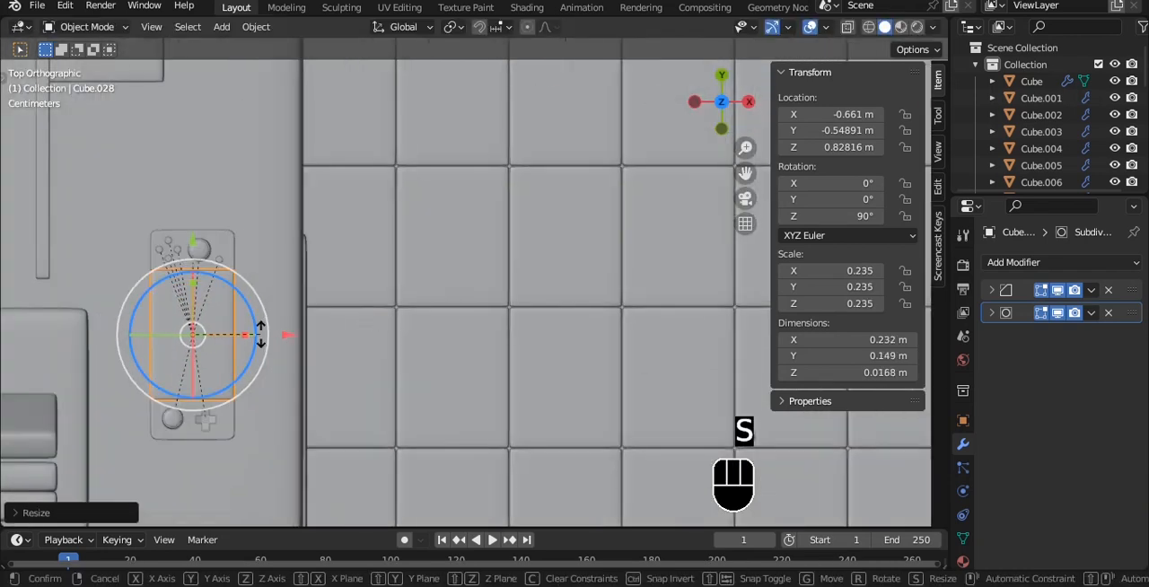
pyautogui.moveTo(246, 335); pyautogui.dragTo(261, 334)
pyautogui.press('`')
pyautogui.click(479, 364)
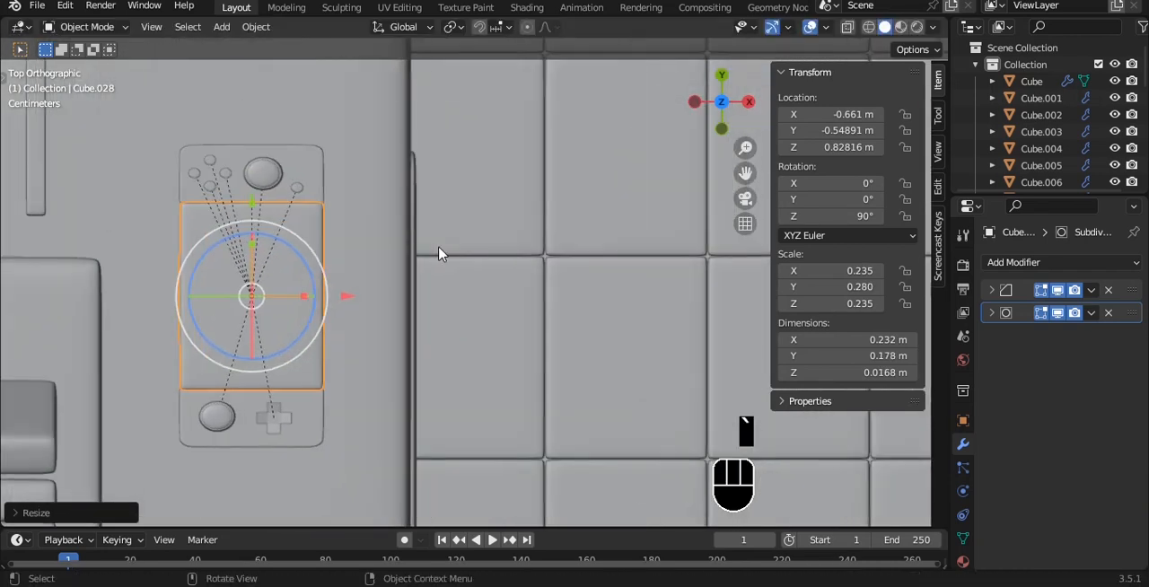
pyautogui.hotkey('ctrl', 'z')
pyautogui.hotkey('ctrl', 'z')
pyautogui.press('a')
pyautogui.press('a')
pyautogui.press('s')
pyautogui.press('x')
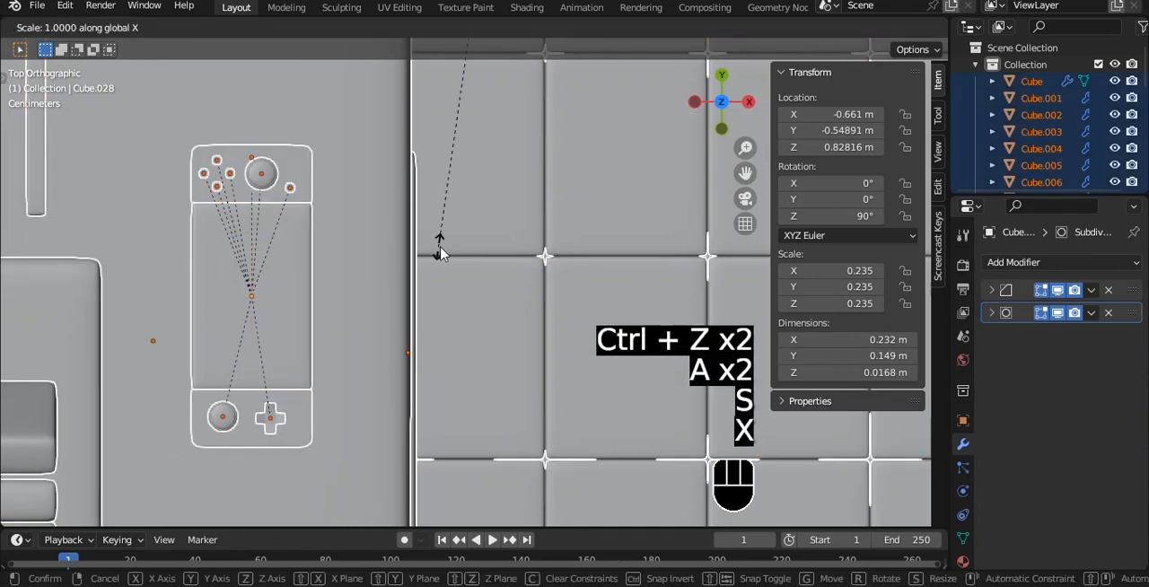
pyautogui.rightClick(439, 247)
# - Lower the console onto the desk's top surface at about Z 0.761 m
pyautogui.click(273, 220)
pyautogui.scroll(-2, 372, 235)
pyautogui.press('`')
pyautogui.click(332, 192)
pyautogui.scroll(-3, 367, 155)
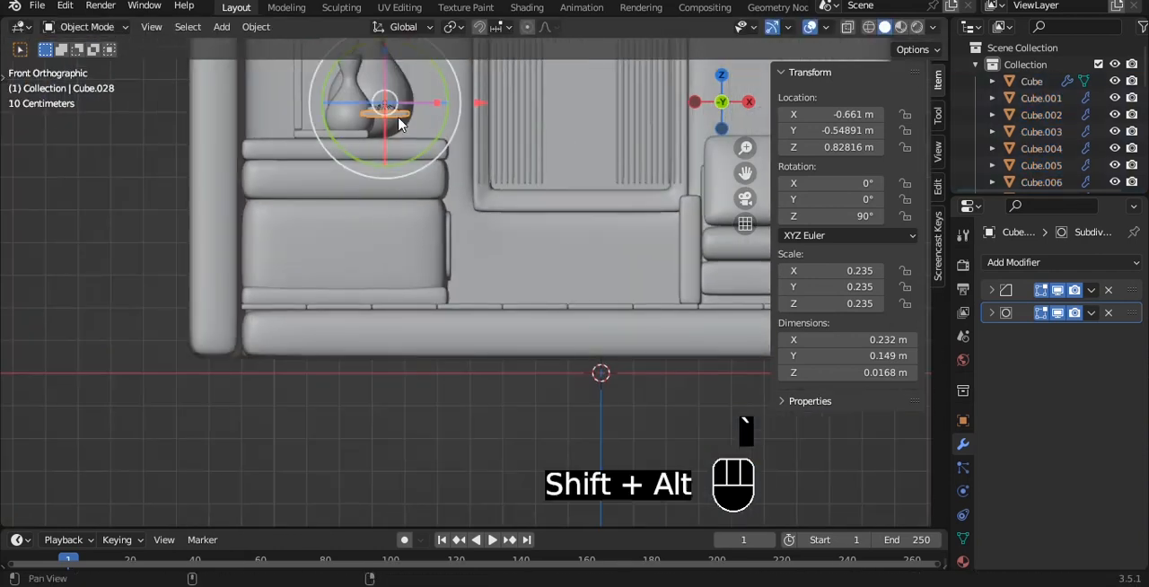
pyautogui.keyDown('alt'); pyautogui.keyDown('shift'); pyautogui.moveTo(398, 120); pyautogui.dragTo(380, 257); pyautogui.keyUp('shift'); pyautogui.keyUp('alt')
pyautogui.scroll(3, 380, 258)
pyautogui.moveTo(299, 130); pyautogui.dragTo(298, 167)
pyautogui.scroll(3, 324, 211)
pyautogui.scroll(3, 502, 235)
pyautogui.keyDown('alt'); pyautogui.keyDown('shift'); pyautogui.moveTo(324, 211); pyautogui.dragTo(528, 355); pyautogui.keyUp('shift'); pyautogui.keyUp('alt')
pyautogui.scroll(-1, 463, 277)
# - Rotate the console on the desk to about 109° around Z and save the file
pyautogui.keyDown('alt'); pyautogui.scroll(-2, 463, 277); pyautogui.keyUp('alt')
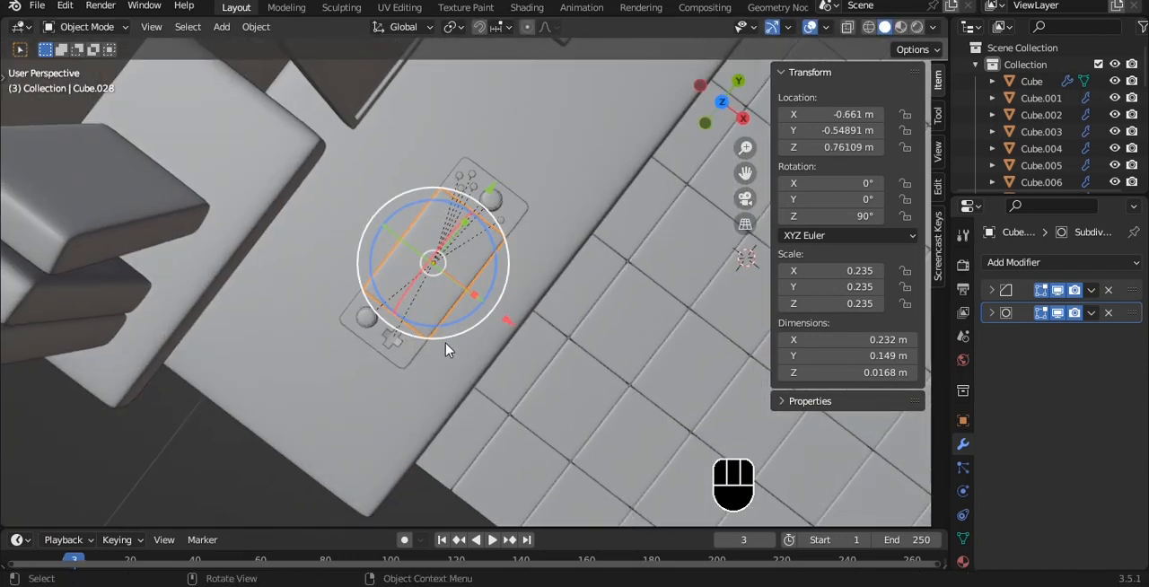
pyautogui.moveTo(464, 322); pyautogui.dragTo(485, 301)
pyautogui.press('a')
pyautogui.keyDown('alt'); pyautogui.moveTo(567, 298); pyautogui.dragTo(498, 183); pyautogui.keyUp('alt')
pyautogui.hotkey('ctrl', 's')
pyautogui.scroll(-4, 498, 188)
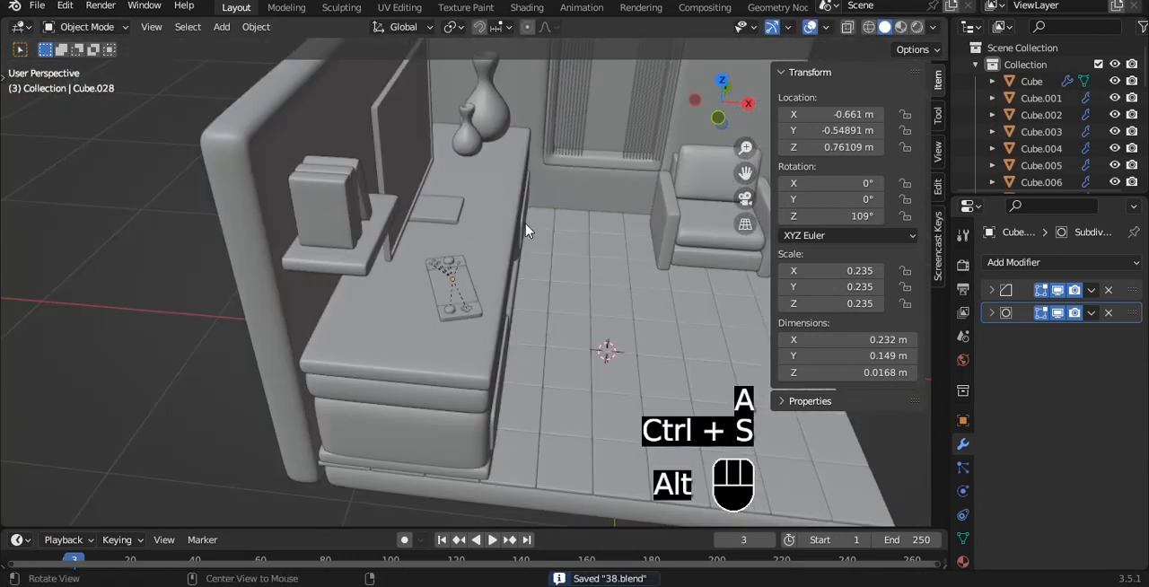